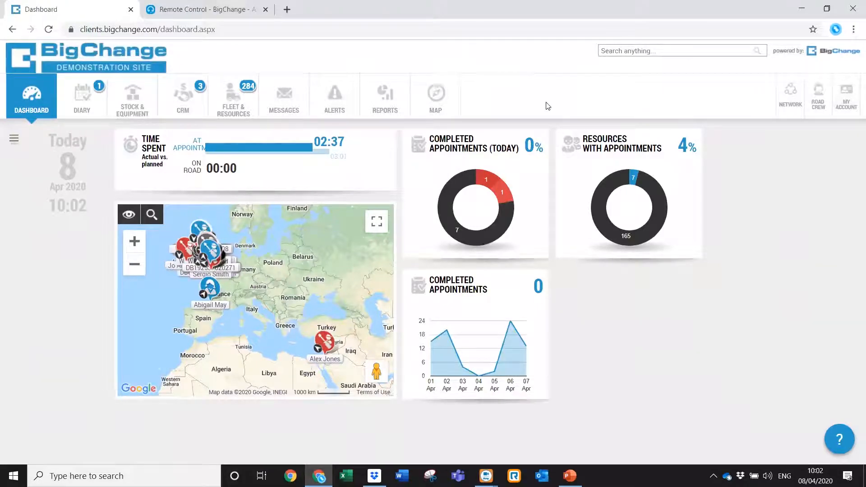
# Open My Account settings and expand Contacts & Notes to reach the Contact groups page.
pyautogui.click(847, 109)
pyautogui.click(798, 182)
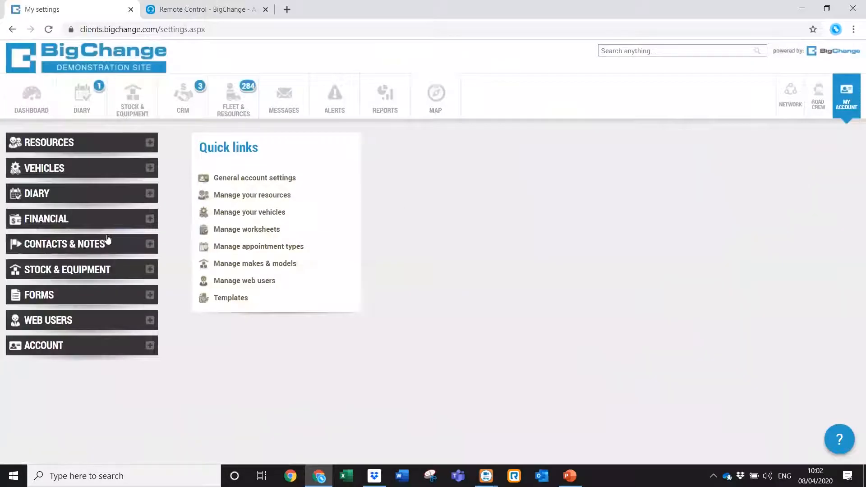
pyautogui.click(187, 105)
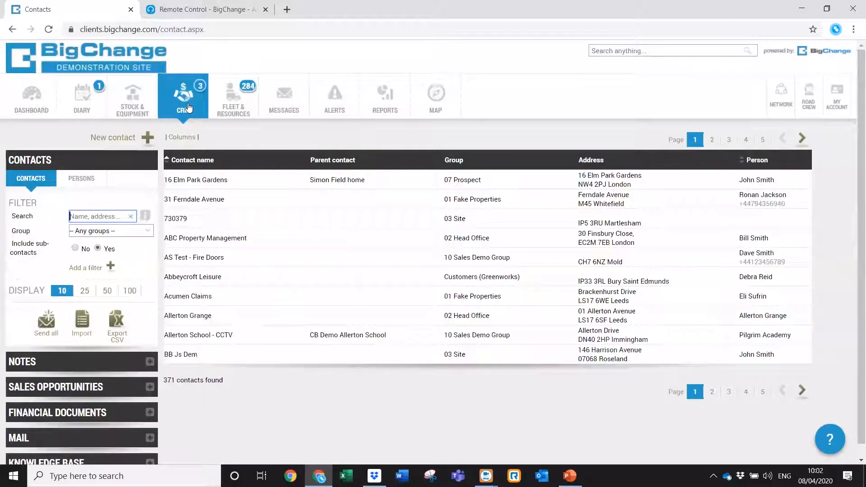
pyautogui.click(842, 109)
pyautogui.click(769, 161)
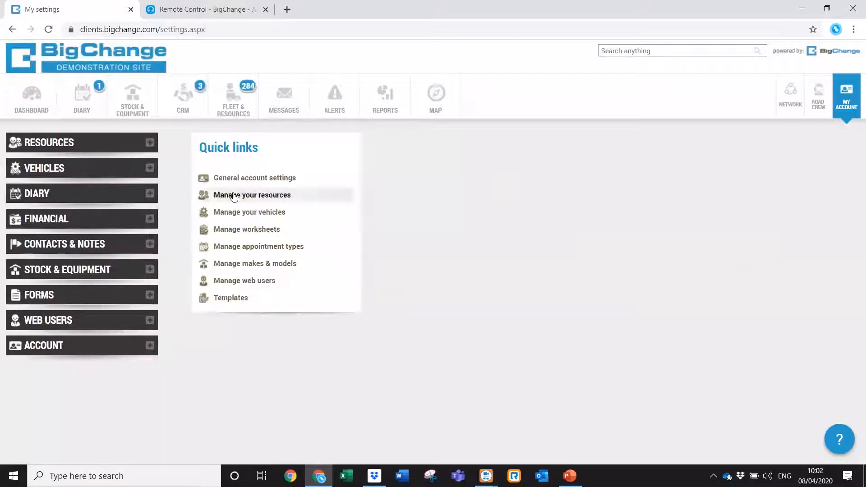
pyautogui.click(63, 246)
pyautogui.click(52, 267)
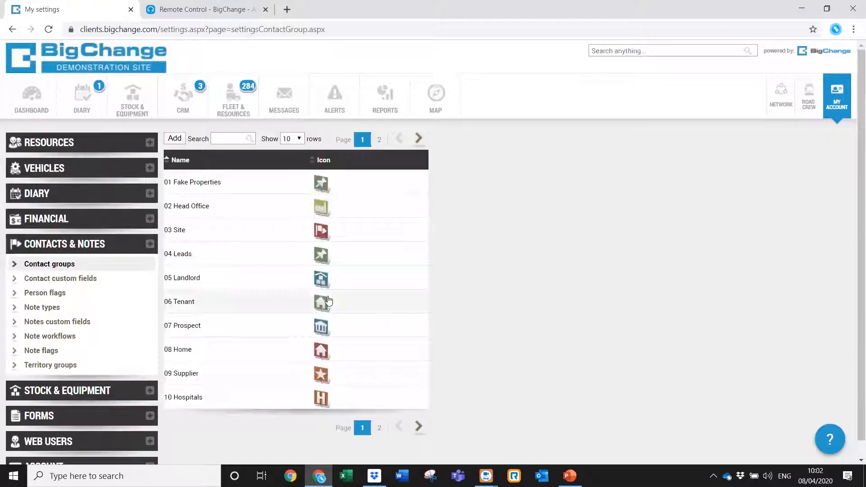
# Show 50 contact groups per page and scroll the list down to 12 MO Demo.
pyautogui.click(298, 139)
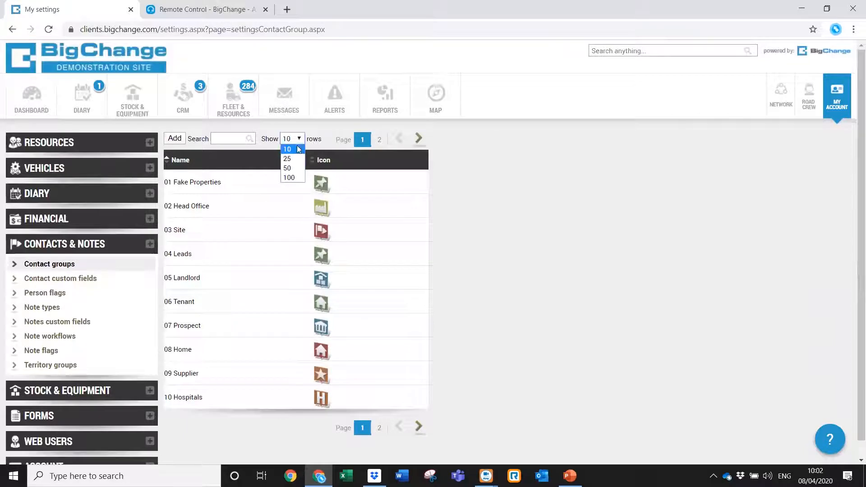
pyautogui.click(292, 168)
pyautogui.moveTo(854, 161); pyautogui.dragTo(854, 224)
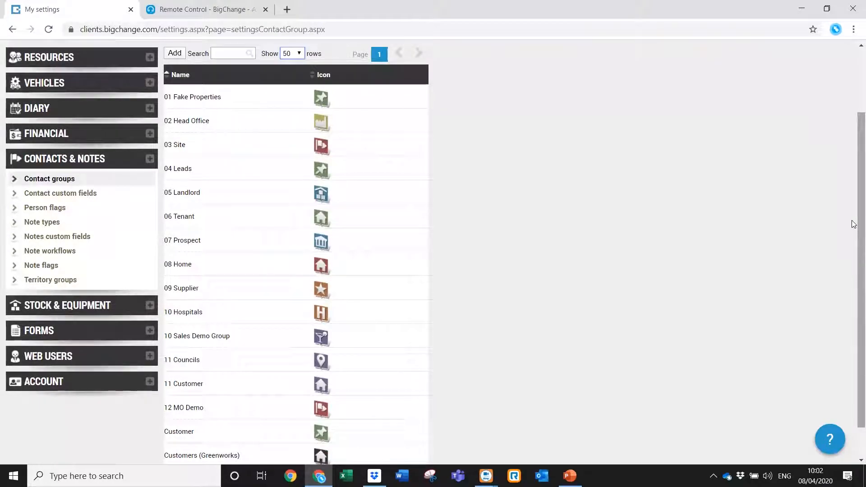
pyautogui.moveTo(854, 224); pyautogui.dragTo(854, 165)
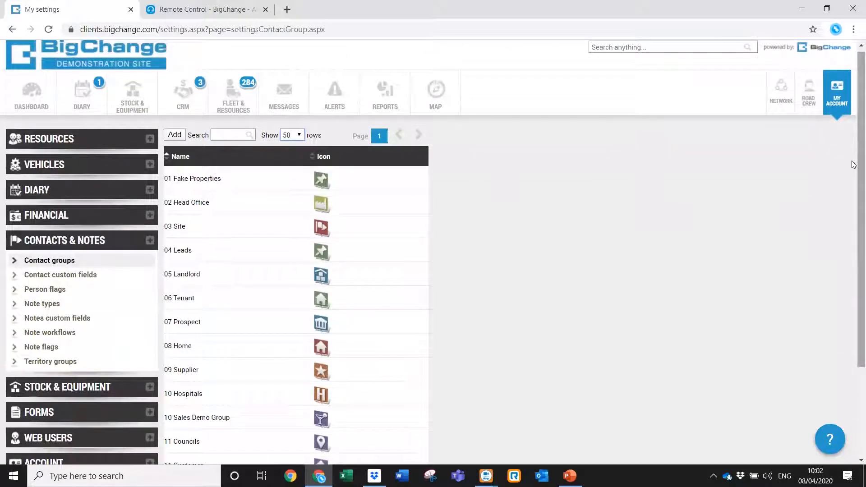
pyautogui.moveTo(854, 154)
pyautogui.mouseDown()
pyautogui.moveTo(846, 219)
pyautogui.moveTo(848, 160)
pyautogui.mouseUp()
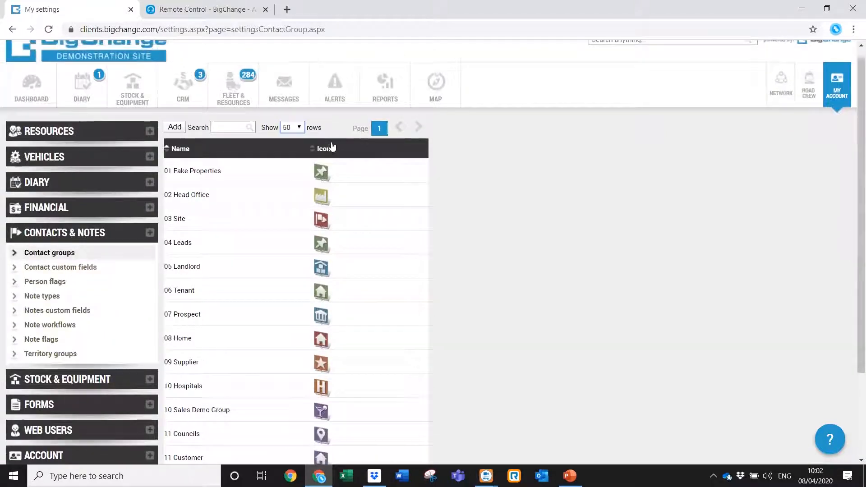
# Add a new contact group named with the team member's name.
pyautogui.click(175, 128)
pyautogui.write('L')
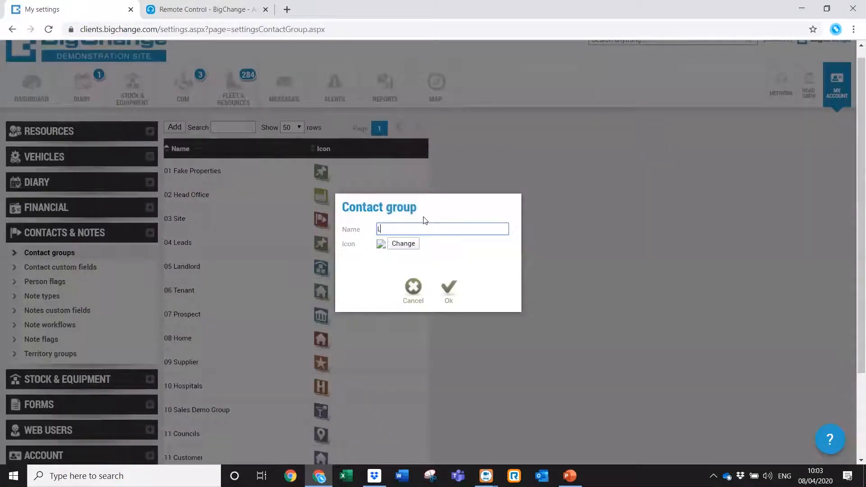
pyautogui.write('eaaen')
pyautogui.press('BackSpace')
pyautogui.press('BackSpace')
pyautogui.press('BackSpace')
pyautogui.write('ne May')
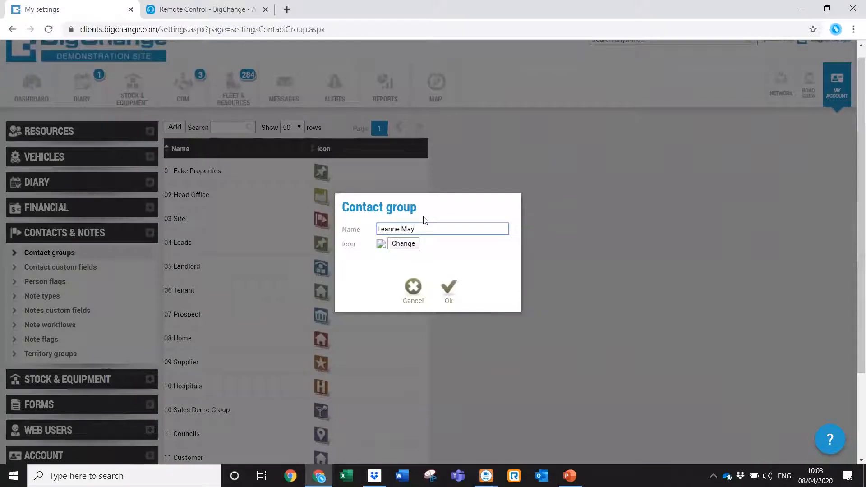
# Give the group the blue cocktail-glass icon, save it, and go to Contact custom fields.
pyautogui.click(398, 245)
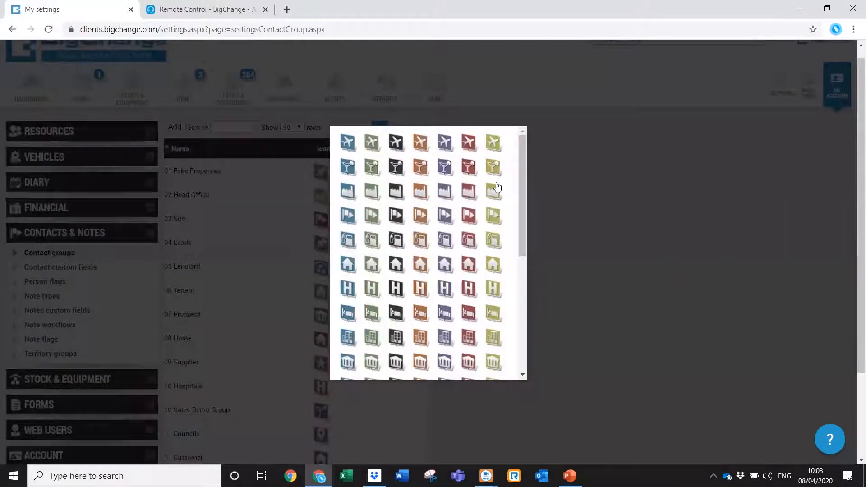
pyautogui.click(347, 167)
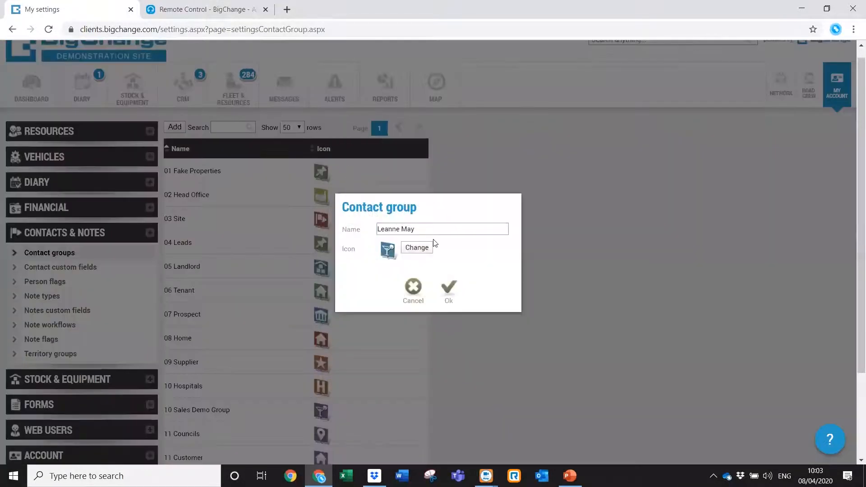
pyautogui.click(448, 291)
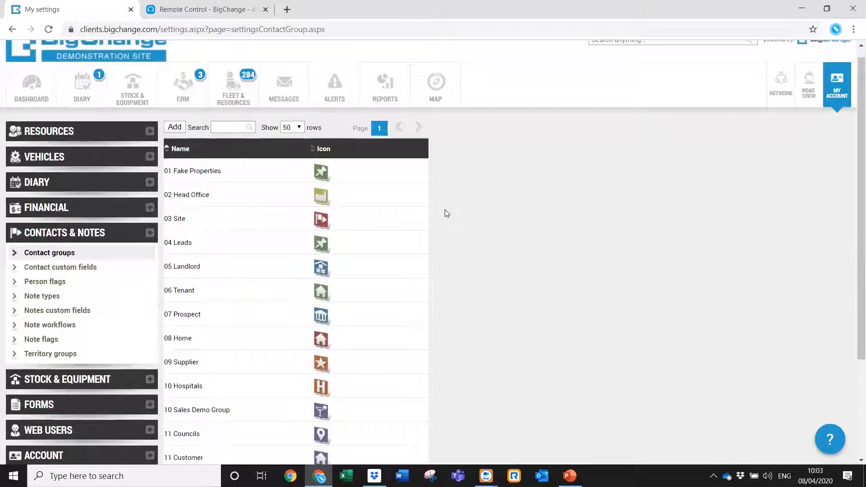
pyautogui.click(95, 270)
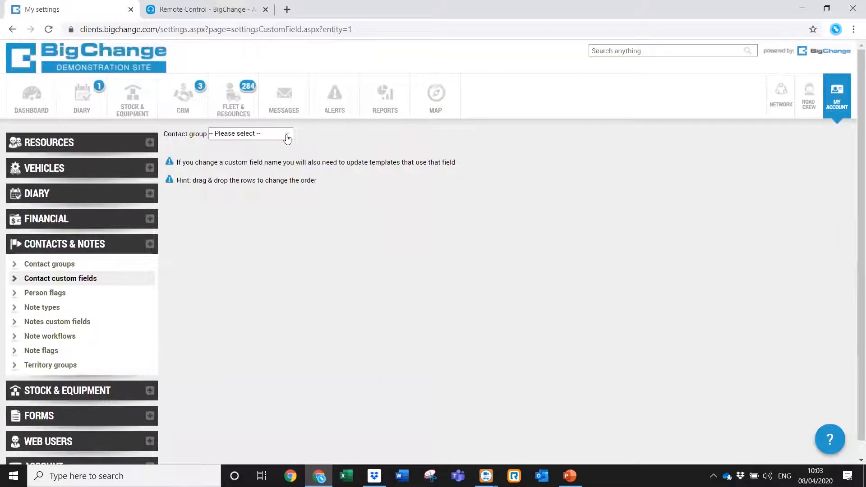
# Show the 10 Sales Demo Group custom fields and start adding a new one.
pyautogui.click(287, 134)
pyautogui.moveTo(289, 154); pyautogui.dragTo(267, 193)
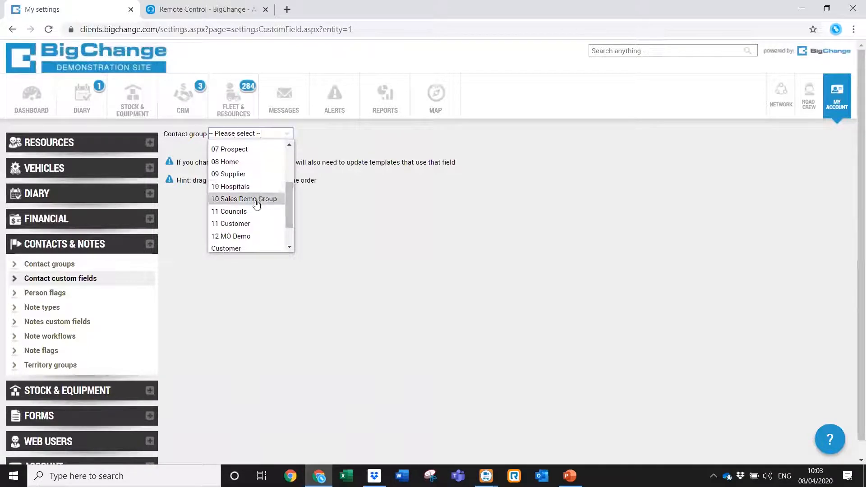
pyautogui.click(257, 205)
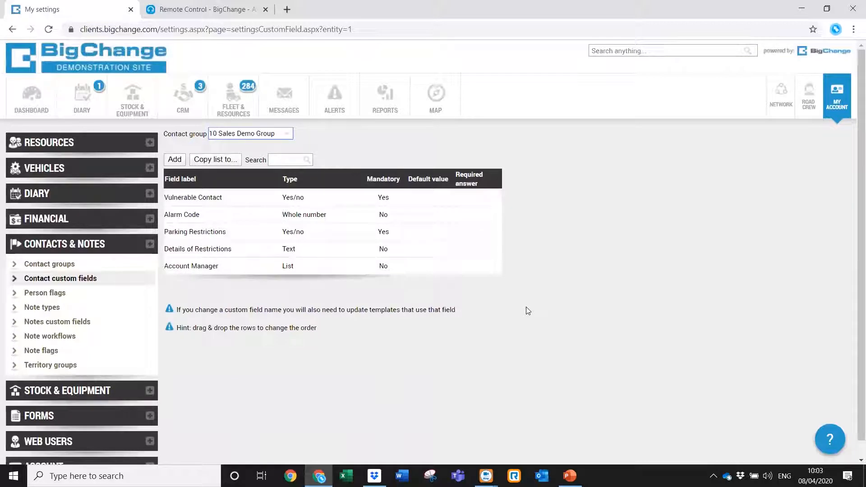
pyautogui.click(176, 161)
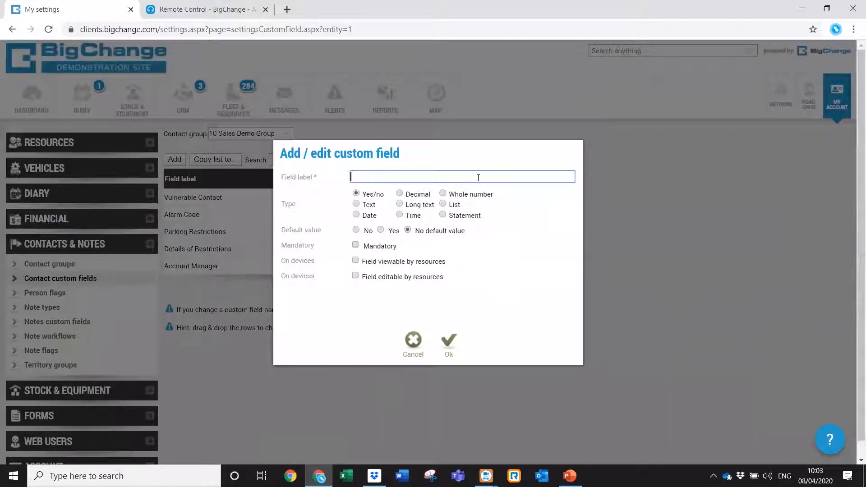
# Draft a 'Smoke Dector fitted' field, try Text, Date and Long text types, then cancel it.
pyautogui.write('moke Dector fitted')
pyautogui.rightClick(389, 178)
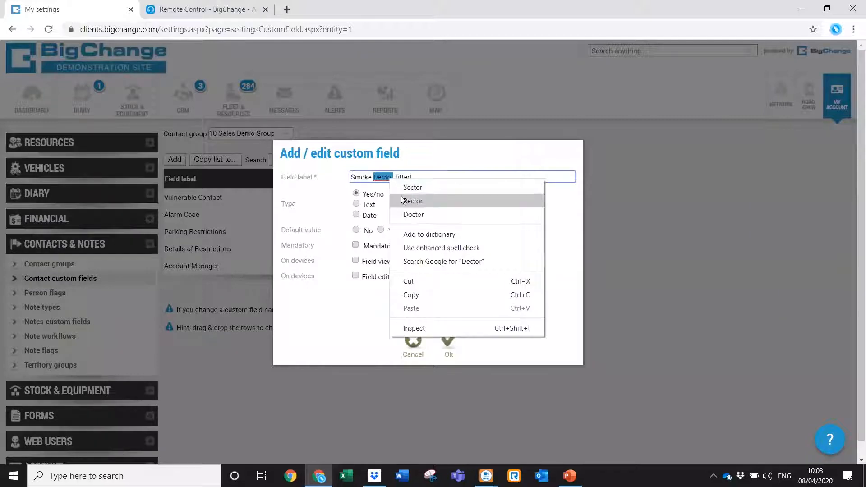
pyautogui.click(385, 177)
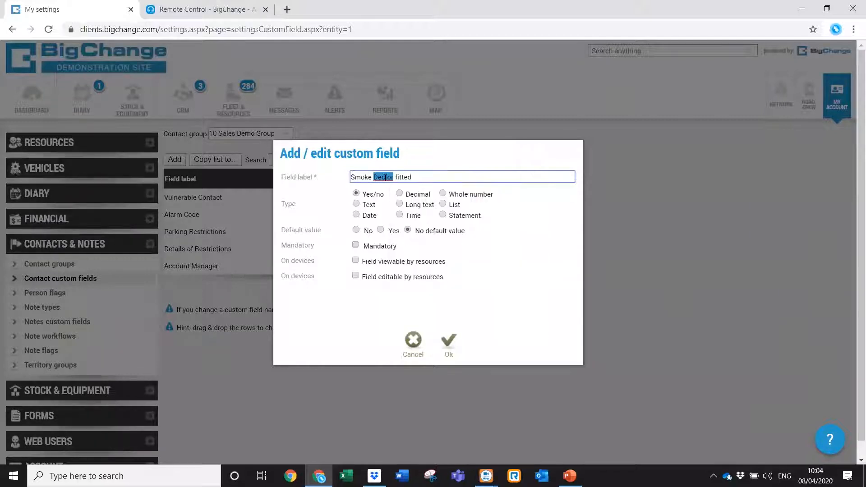
pyautogui.click(357, 205)
pyautogui.click(357, 216)
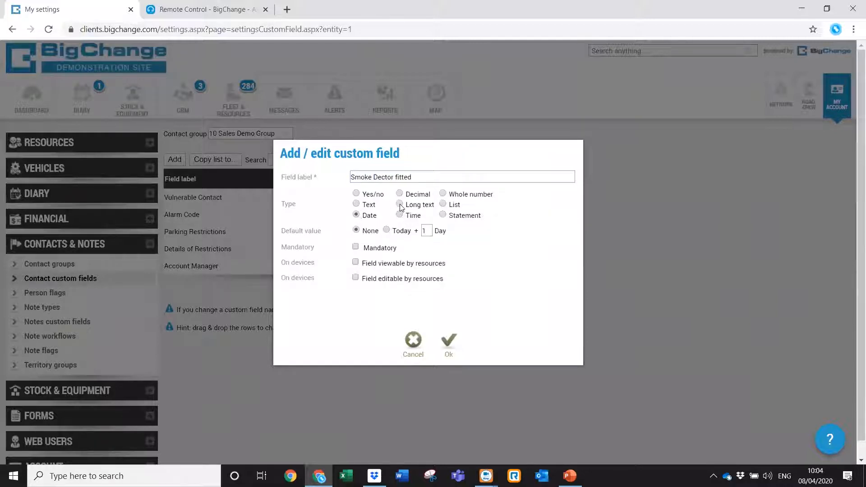
pyautogui.click(400, 204)
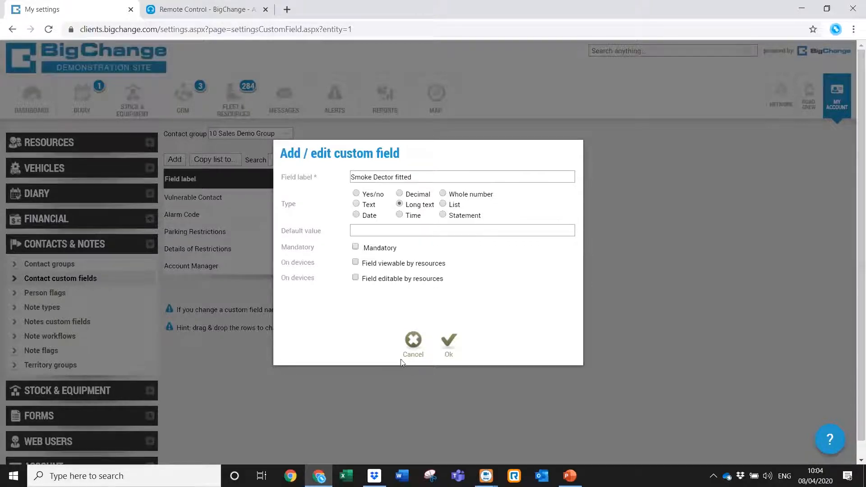
pyautogui.click(418, 353)
# Open the Vulnerable Contact field's settings and close them unchanged.
pyautogui.click(410, 202)
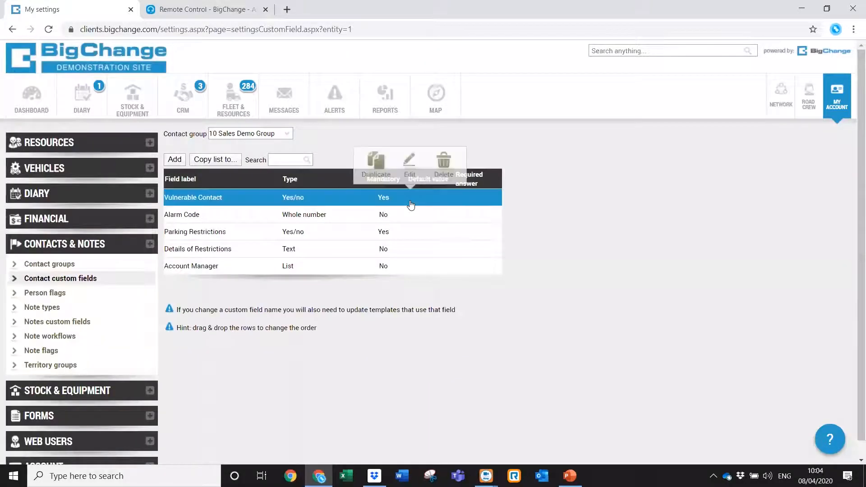
pyautogui.click(408, 170)
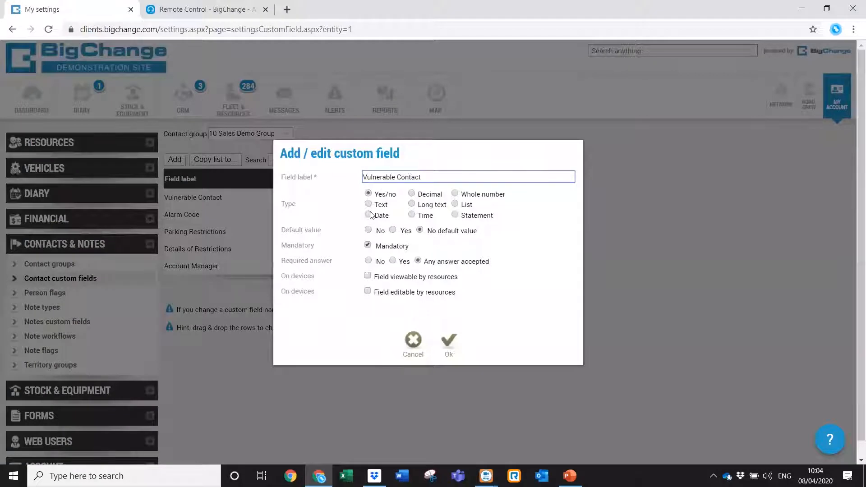
pyautogui.click(412, 345)
# Make the Alarm Code field viewable by resources and save it.
pyautogui.click(392, 217)
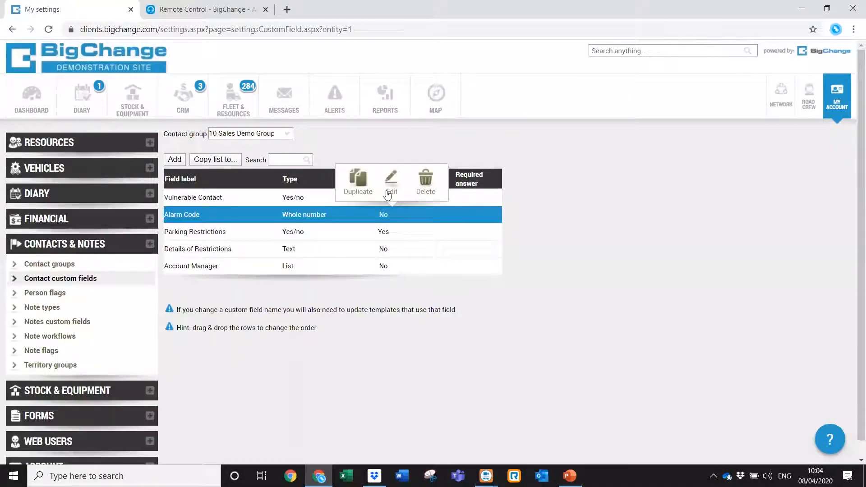
pyautogui.click(392, 190)
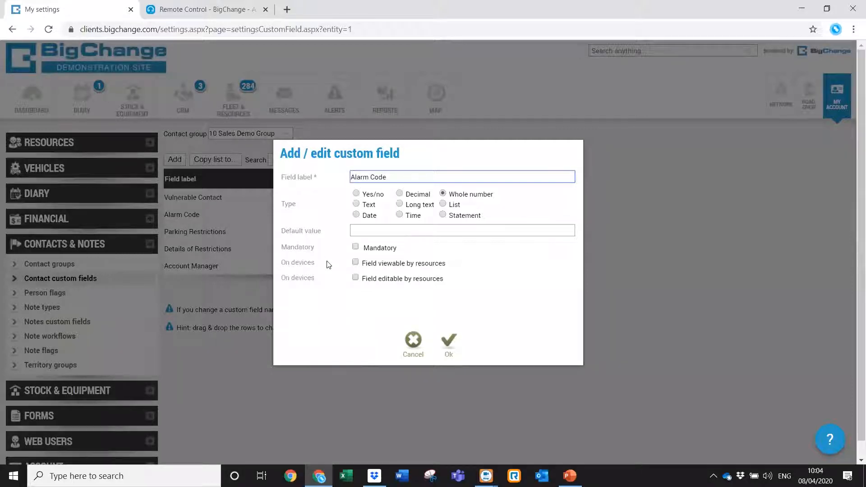
pyautogui.click(355, 262)
pyautogui.click(447, 343)
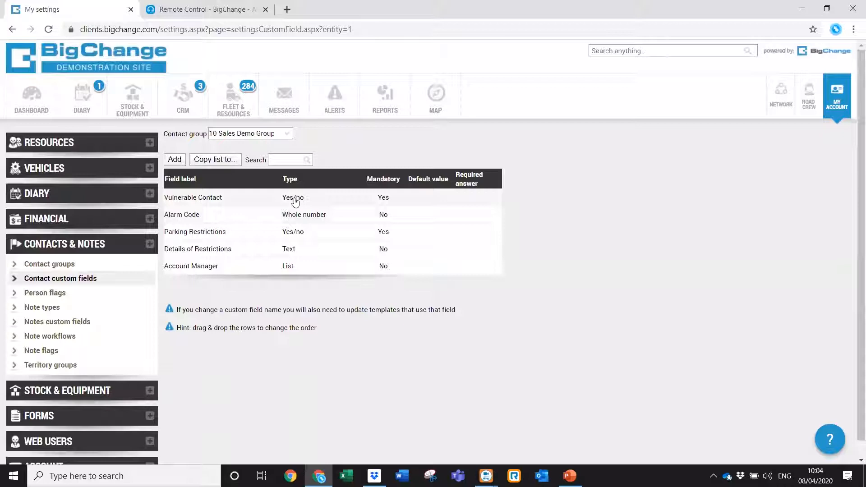
# Inspect the Account Manager field's settings and close them without changes.
pyautogui.click(322, 271)
pyautogui.click(318, 239)
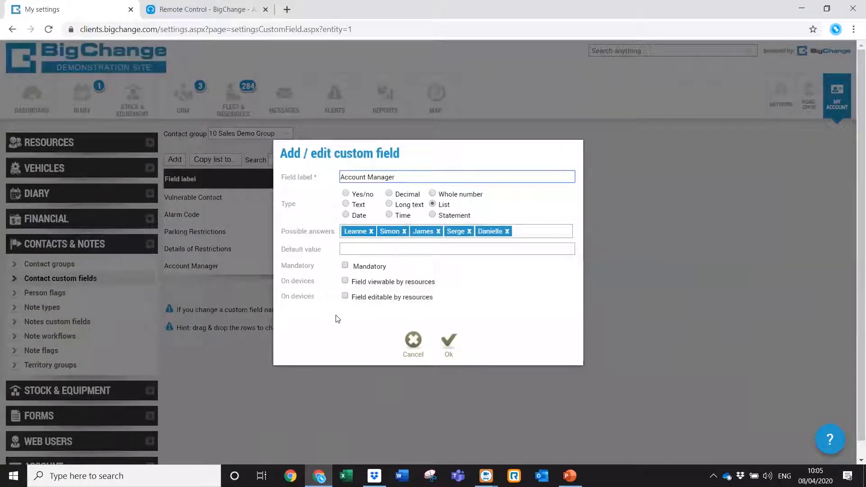
pyautogui.click(410, 345)
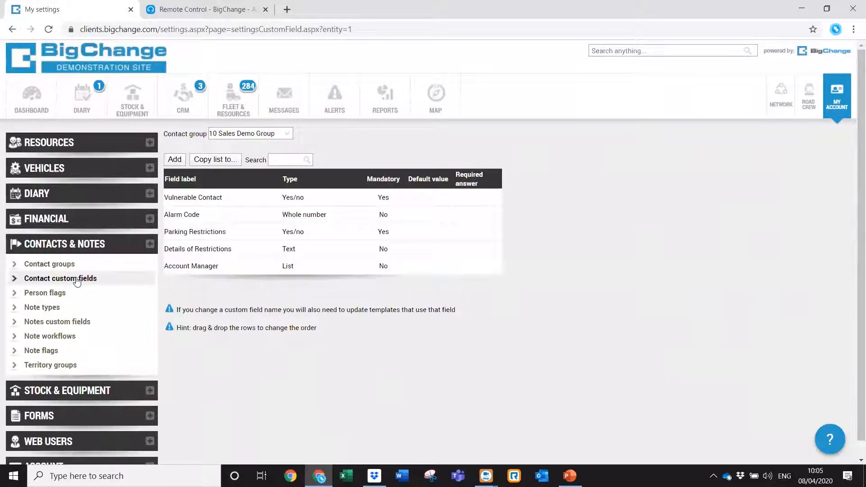
# From the CRM list of 371 contacts, start a blank new contact.
pyautogui.click(174, 118)
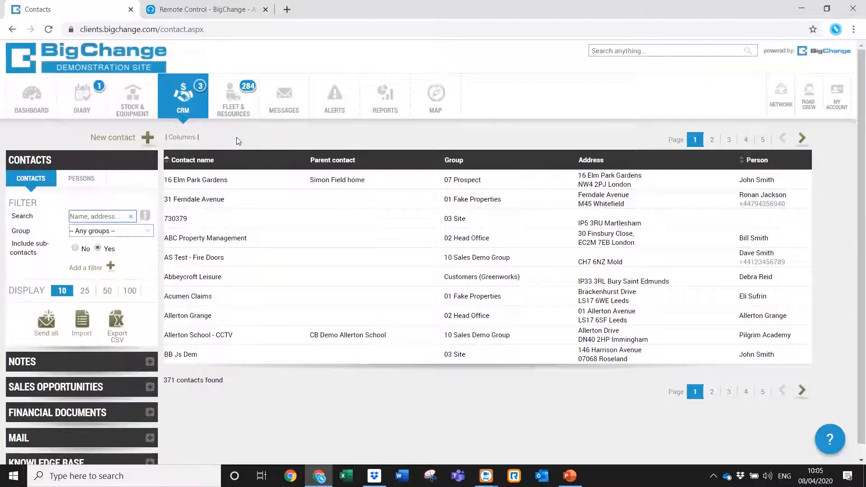
pyautogui.click(147, 139)
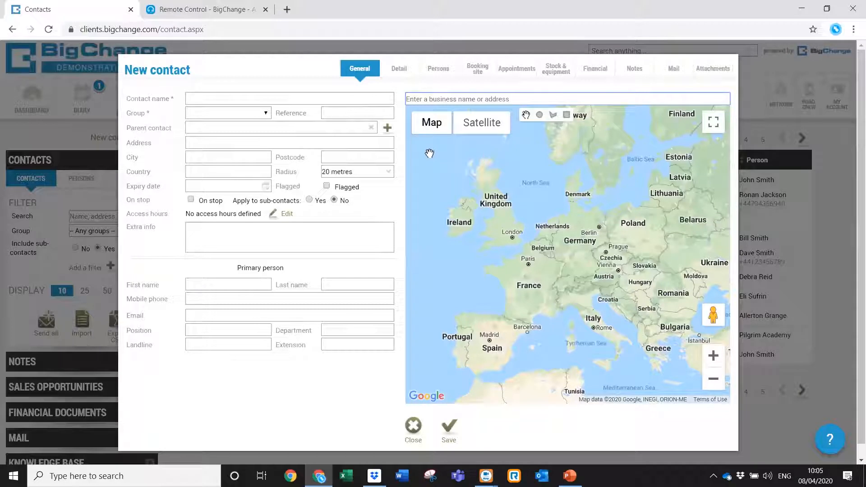
# Look up 'bigchange' and choose BigChange Limited, Century Way, Leeds as the business.
pyautogui.write('bigchnag')
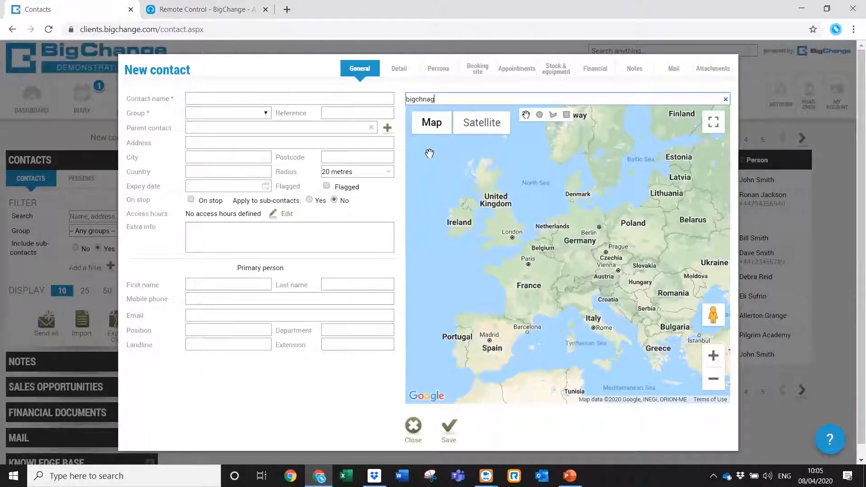
pyautogui.write('e')
pyautogui.press('BackSpace')
pyautogui.press('BackSpace')
pyautogui.press('BackSpace')
pyautogui.press('BackSpace')
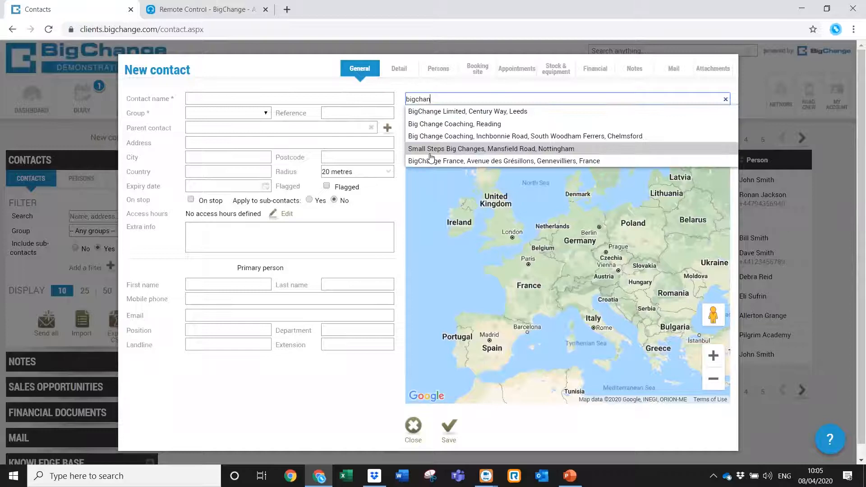
pyautogui.write('ange')
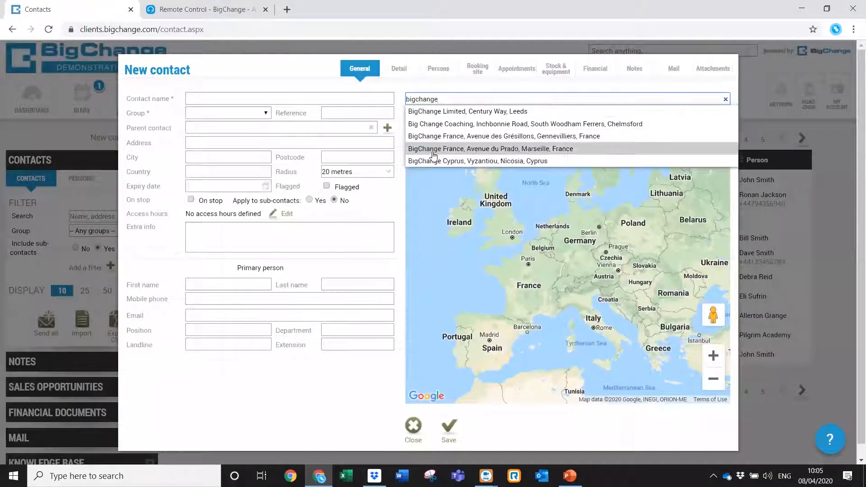
pyautogui.click(508, 112)
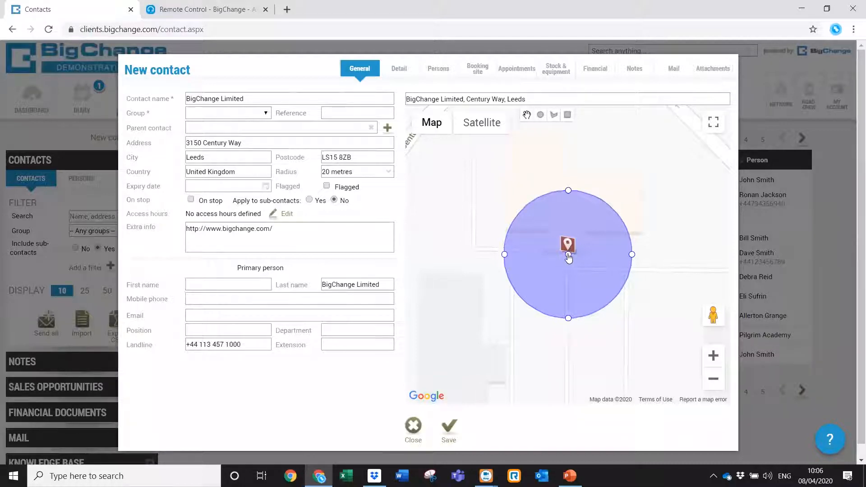
# Switch the map to satellite and begin a polygon boundary along the site's left side.
pyautogui.click(484, 132)
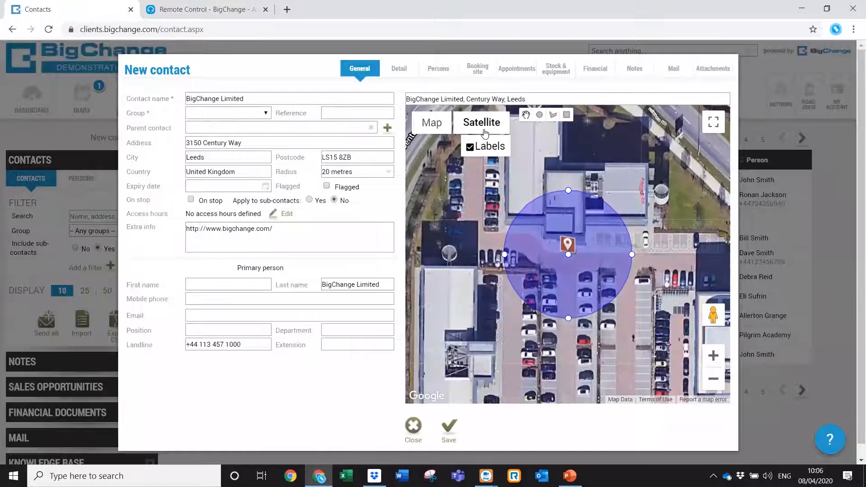
pyautogui.click(714, 379)
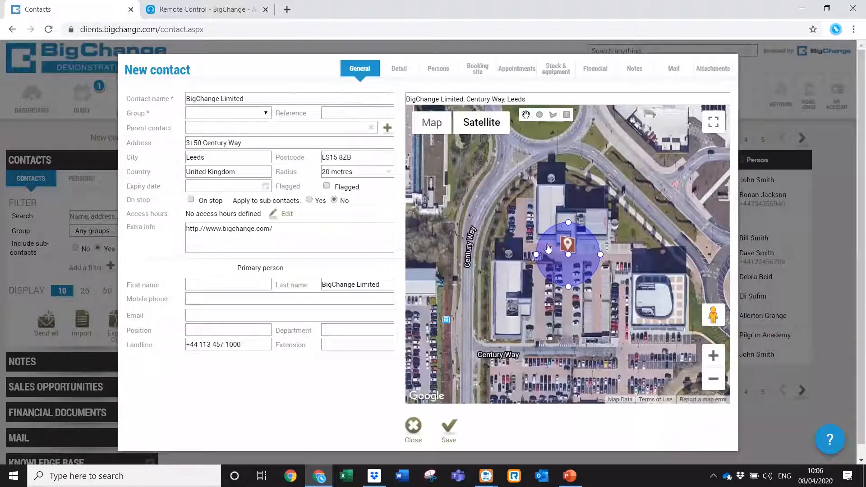
pyautogui.click(552, 117)
pyautogui.click(504, 193)
pyautogui.click(503, 254)
pyautogui.click(478, 255)
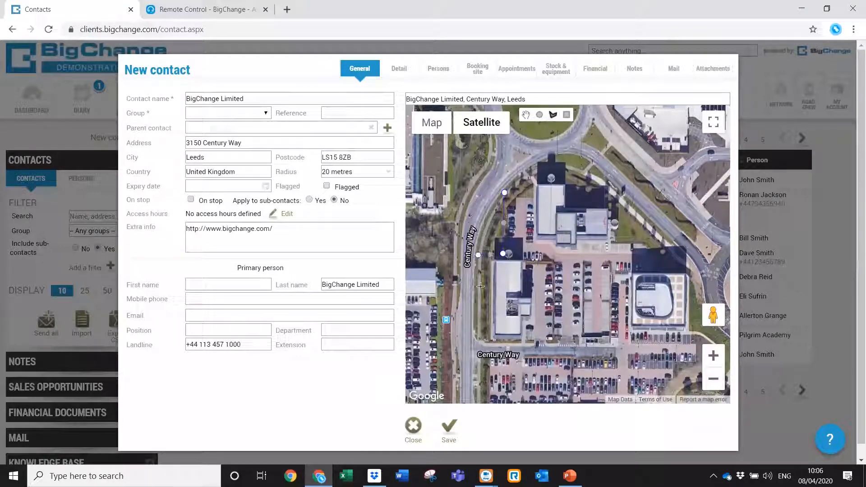
pyautogui.click(481, 364)
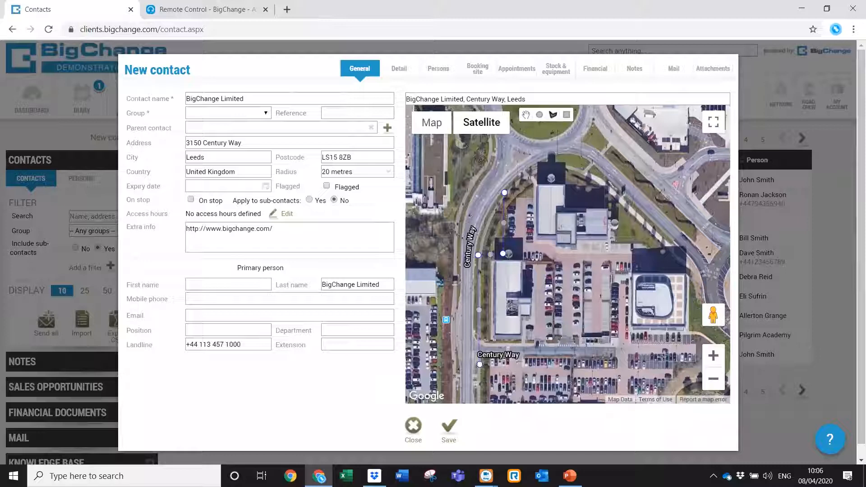
# Trace the boundary around the right and top buildings, closing it on the first corner.
pyautogui.click(712, 357)
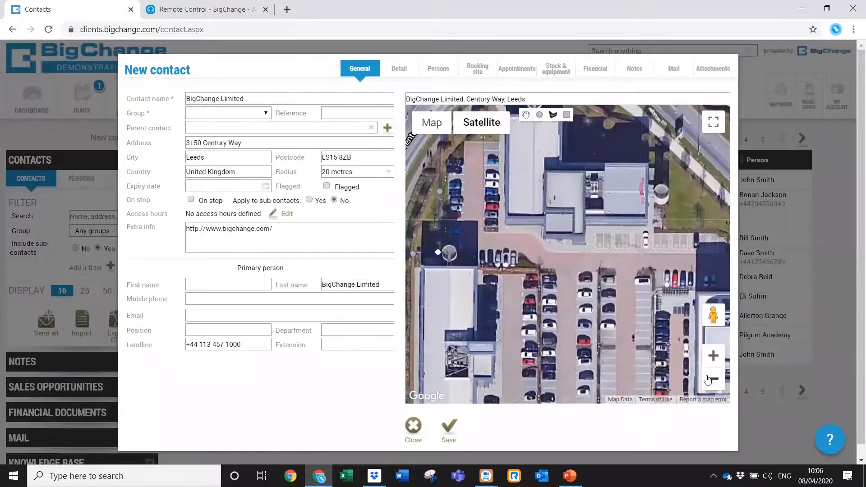
pyautogui.click(712, 379)
pyautogui.click(695, 351)
pyautogui.click(697, 262)
pyautogui.click(651, 262)
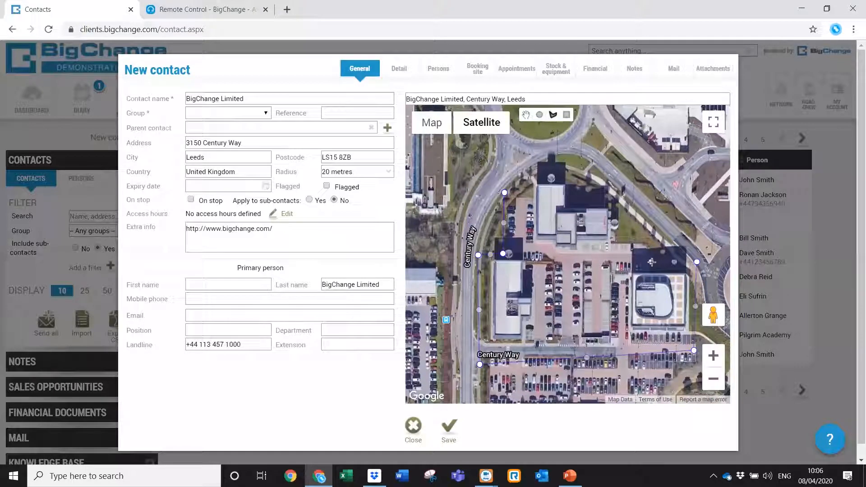
pyautogui.click(649, 233)
pyautogui.click(619, 234)
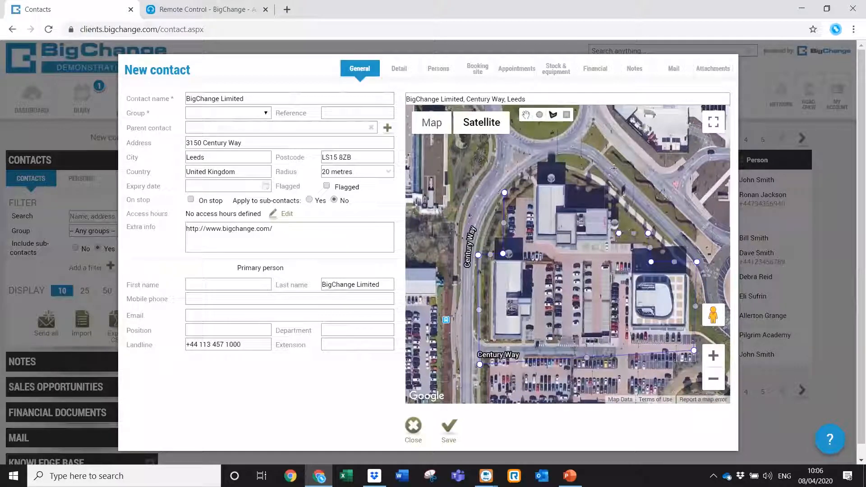
pyautogui.click(612, 152)
pyautogui.click(502, 152)
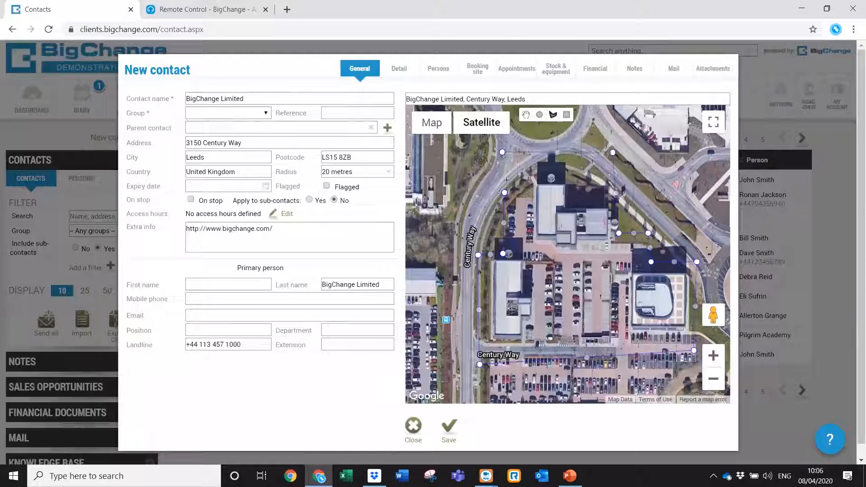
pyautogui.click(504, 193)
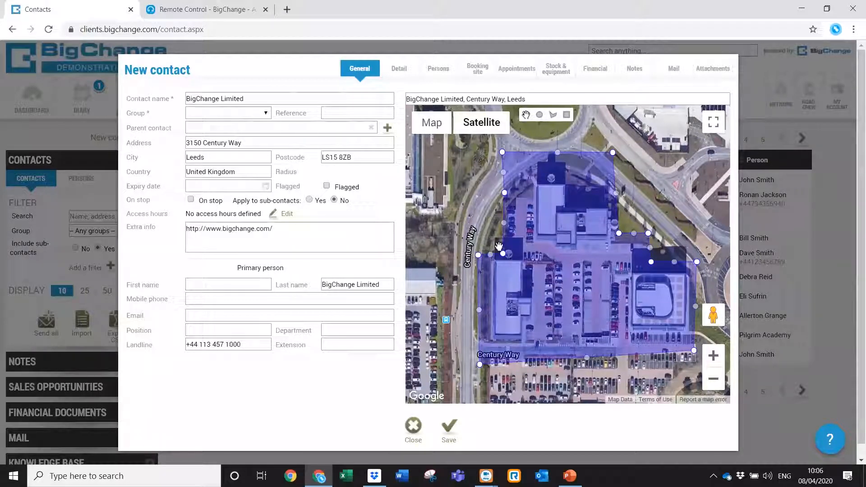
# Rename the contact 'BigChange Limited - LM' and put it in 10 Sales Demo Group when prompted.
pyautogui.click(294, 102)
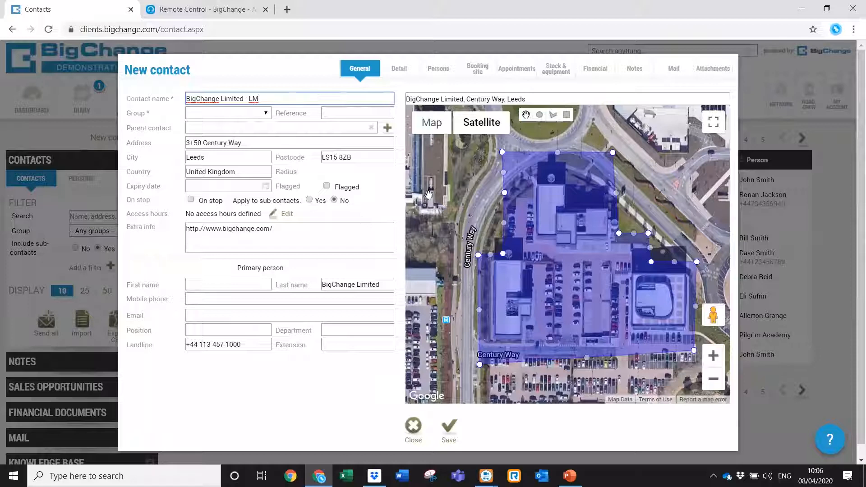
pyautogui.click(451, 426)
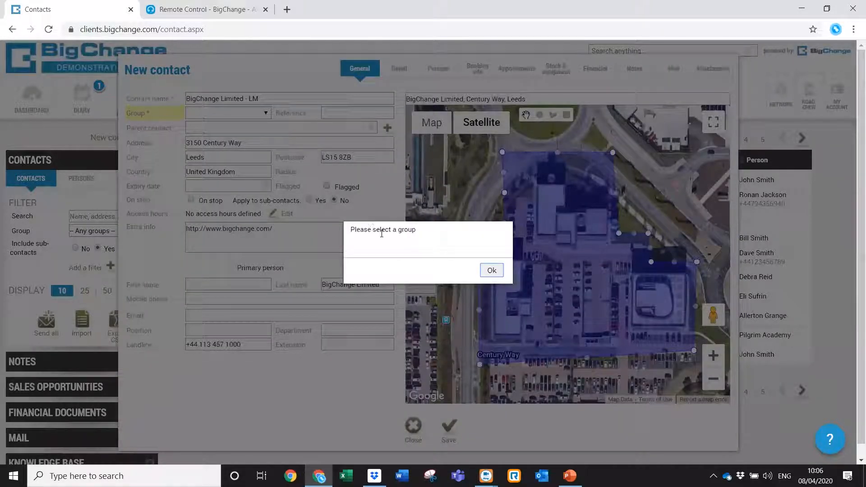
pyautogui.click(489, 270)
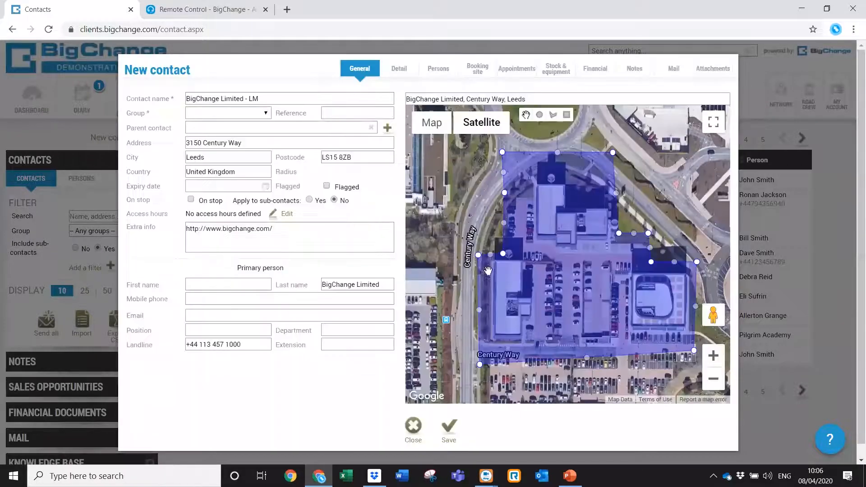
pyautogui.click(266, 117)
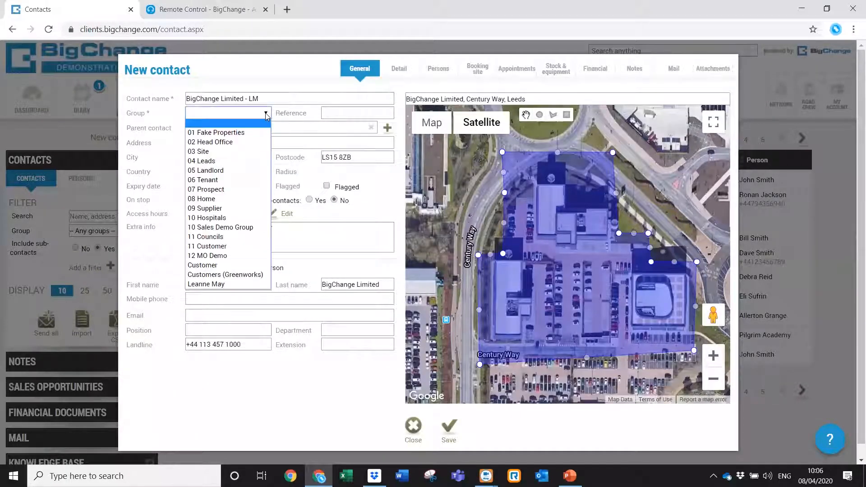
pyautogui.click(242, 227)
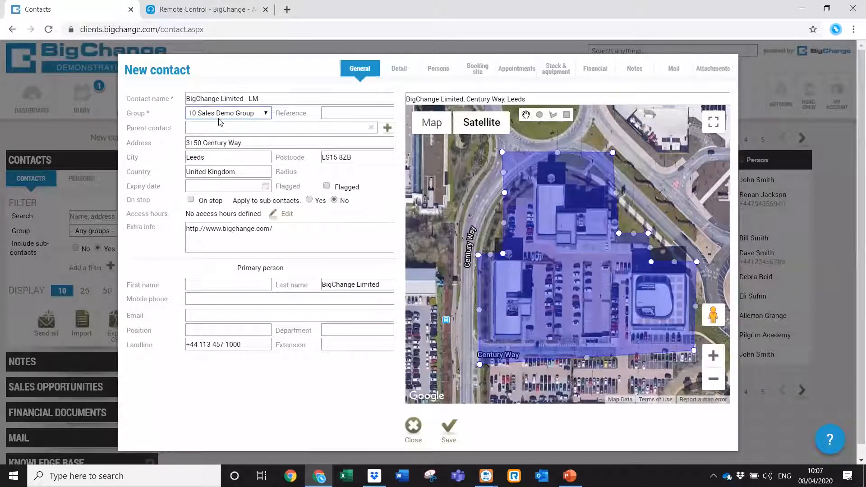
# On the Detail tab, mark the contact as not vulnerable and set alarm code 1234.
pyautogui.click(395, 78)
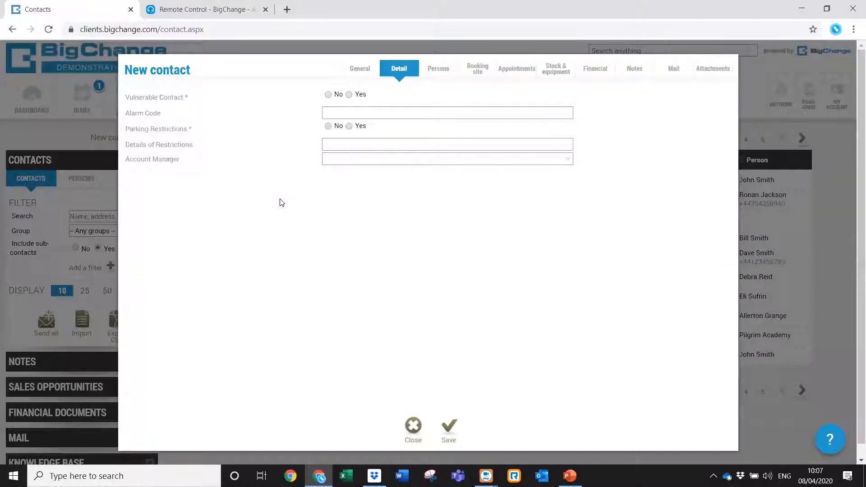
pyautogui.click(369, 75)
pyautogui.click(399, 76)
pyautogui.click(328, 95)
pyautogui.click(345, 113)
pyautogui.write('1234')
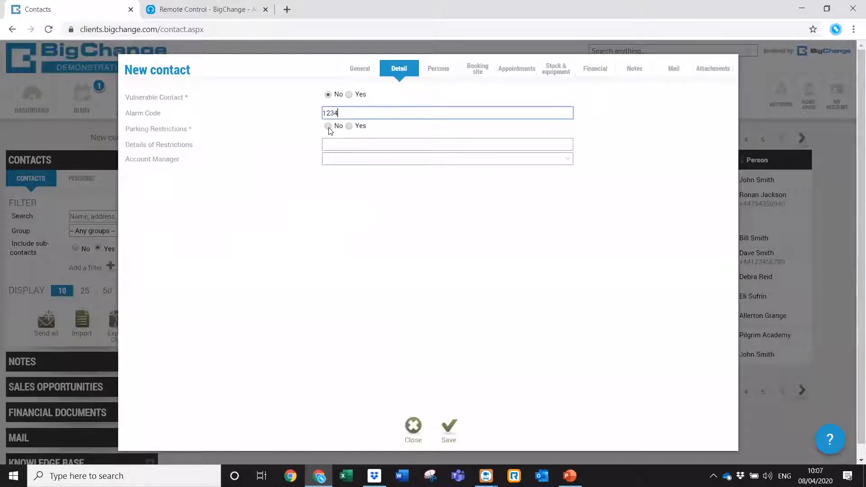
# Record parking restrictions as 'Must report reg number' and assign an account manager.
pyautogui.click(350, 126)
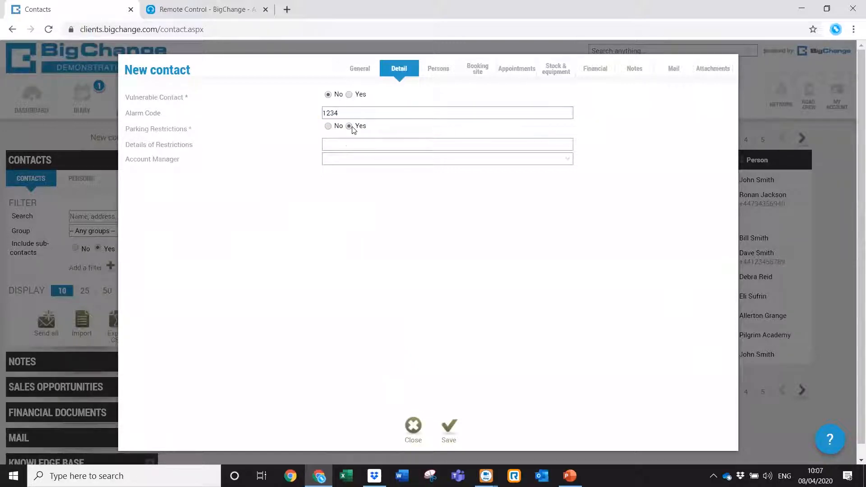
pyautogui.click(347, 144)
pyautogui.write('Must')
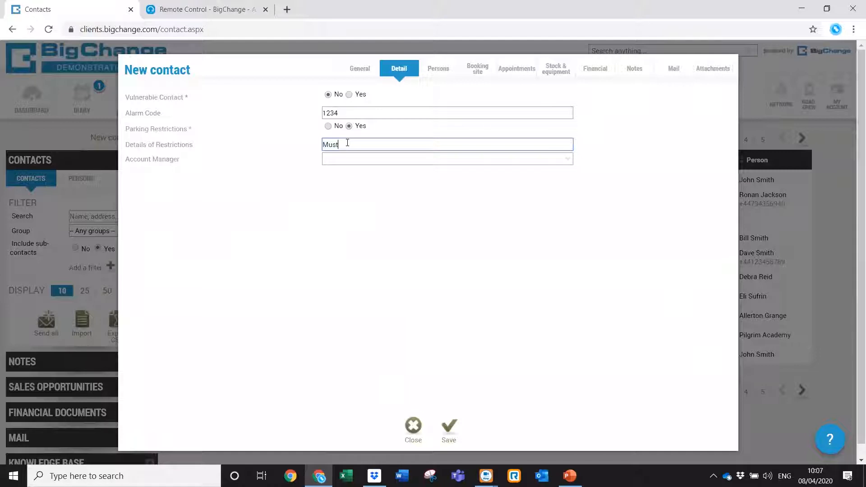
pyautogui.write(' report reg number to reception')
pyautogui.click(345, 163)
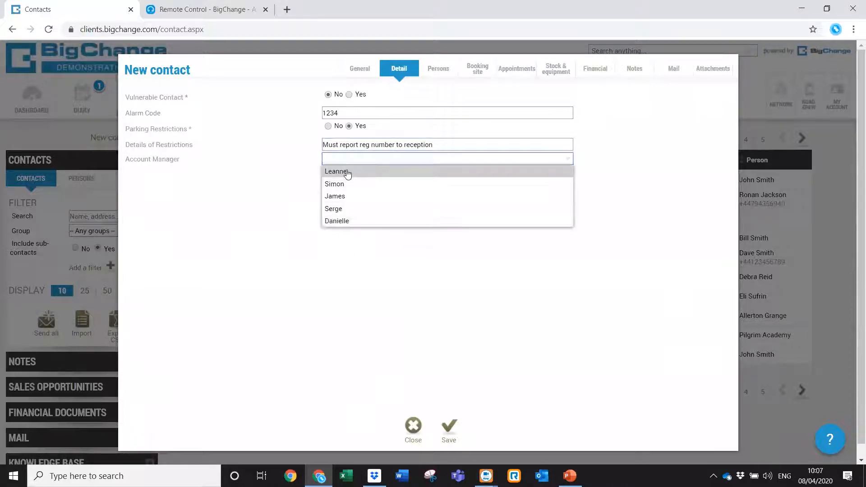
pyautogui.click(347, 210)
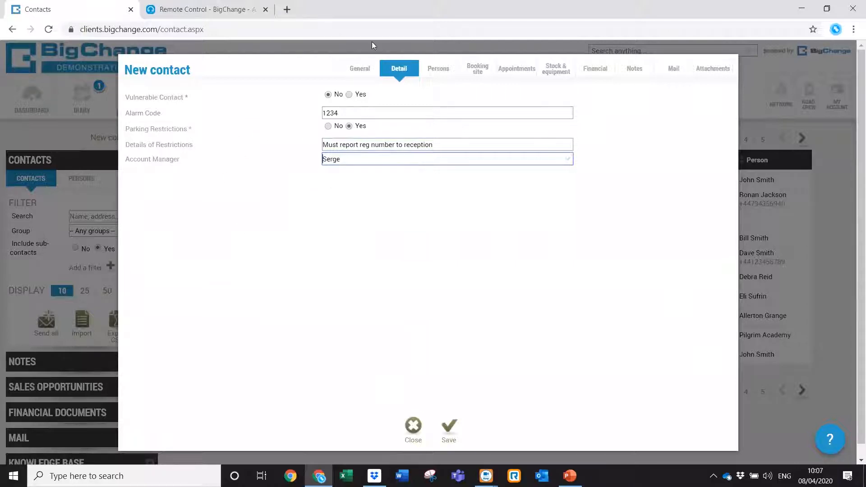
pyautogui.click(358, 71)
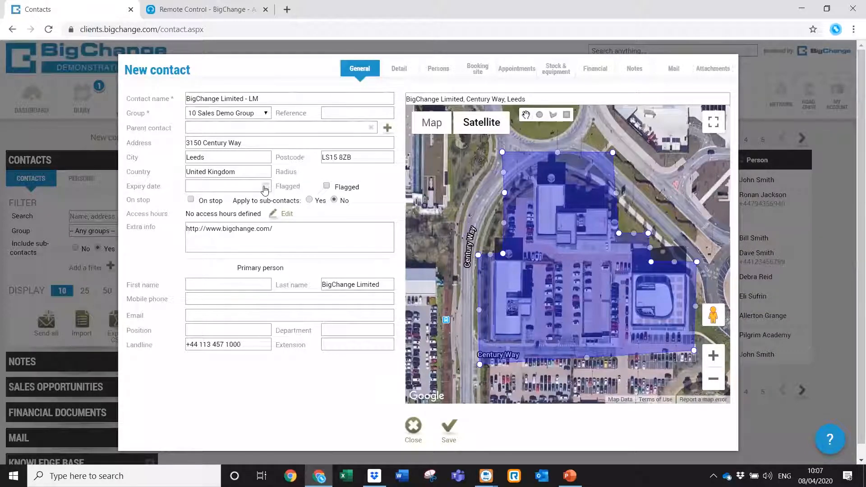
# Clear the Expiry date and open the Access hours editor.
pyautogui.click(265, 189)
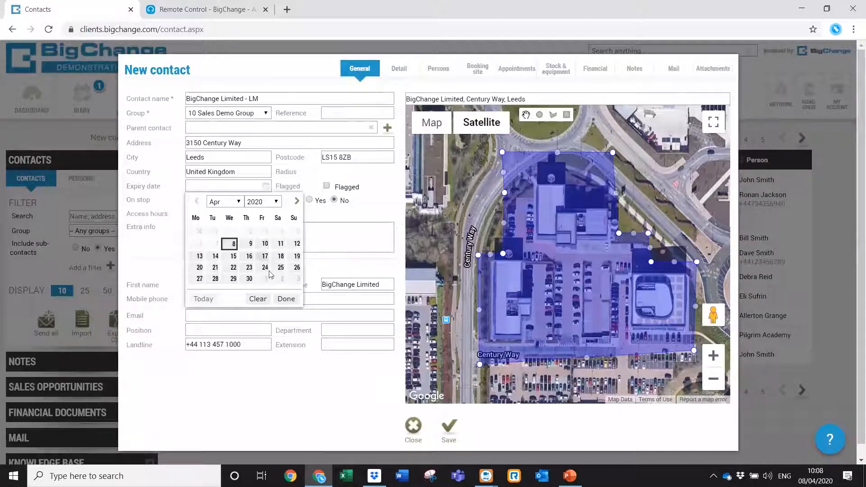
pyautogui.click(259, 300)
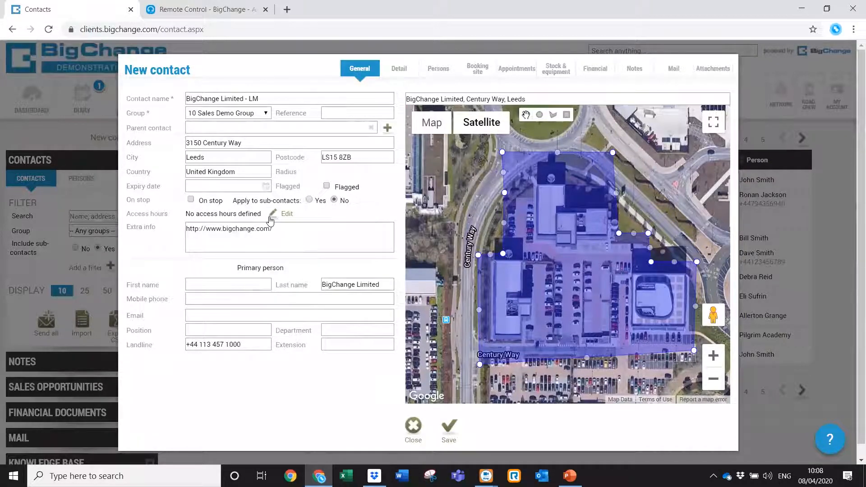
pyautogui.click(273, 216)
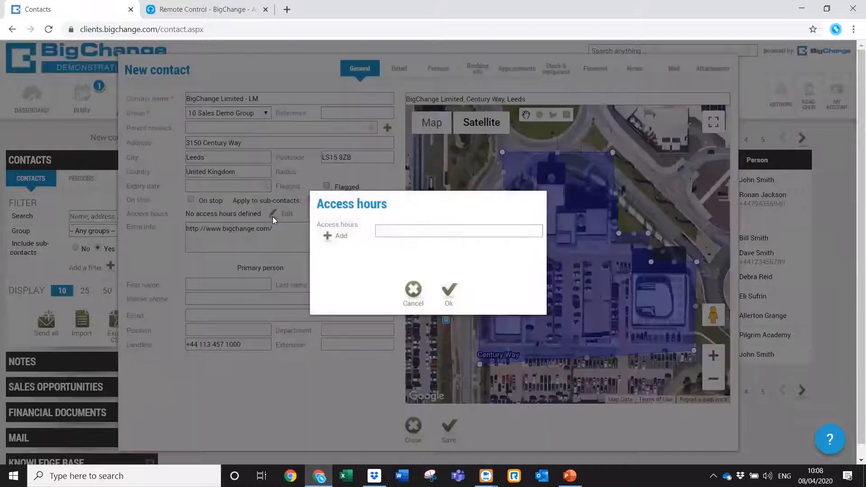
# Add access hours for Monday and Tuesday, 06:00 to 17:00.
pyautogui.click(330, 237)
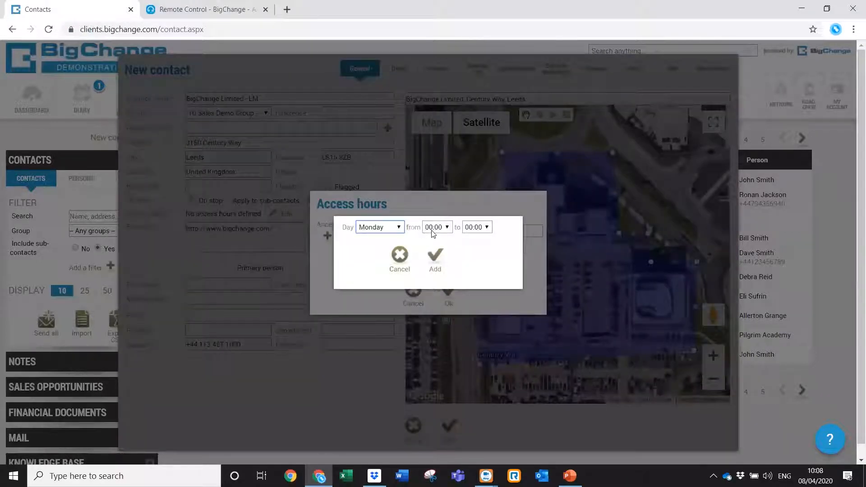
pyautogui.click(445, 229)
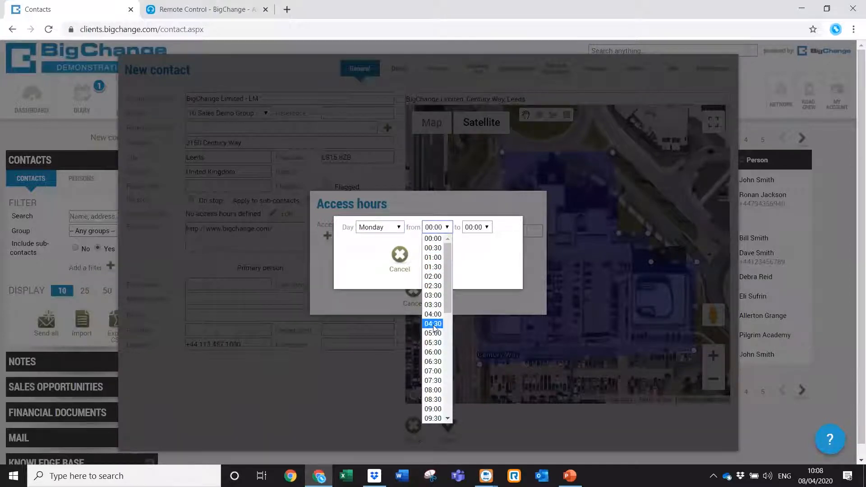
pyautogui.click(433, 353)
pyautogui.click(487, 230)
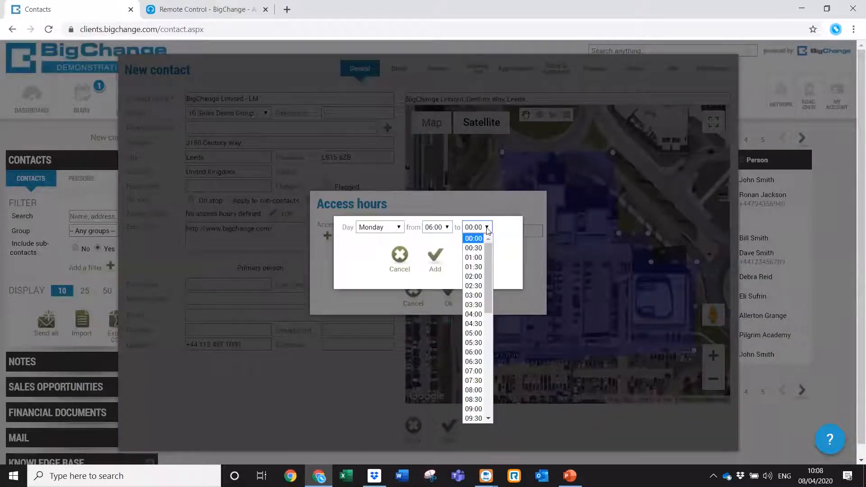
pyautogui.scroll(-5, 491, 291)
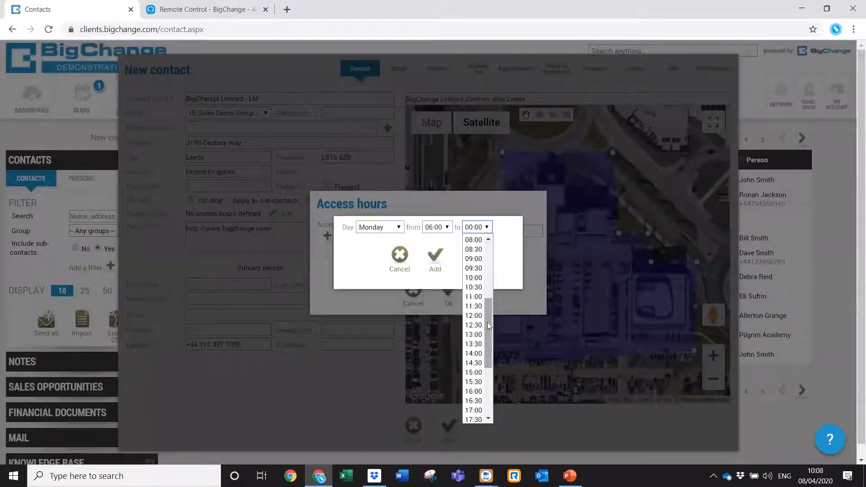
pyautogui.click(475, 410)
pyautogui.click(440, 275)
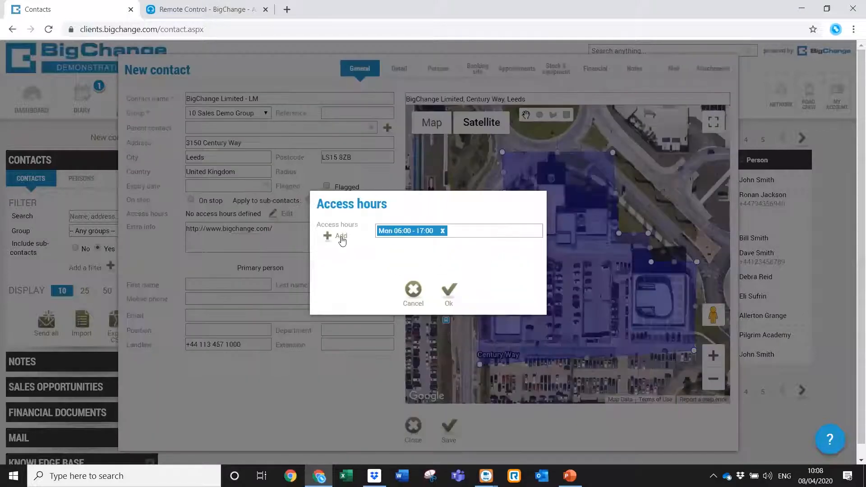
pyautogui.click(340, 237)
pyautogui.click(399, 228)
pyautogui.click(367, 248)
pyautogui.click(435, 259)
# Add Friday 06:00–15:00, confirm the access hours, then reopen them to check.
pyautogui.click(336, 237)
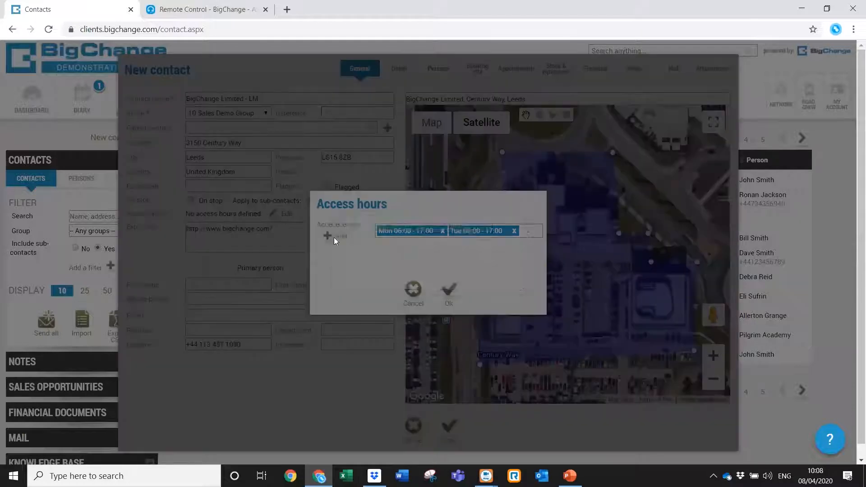
pyautogui.click(399, 227)
pyautogui.click(382, 273)
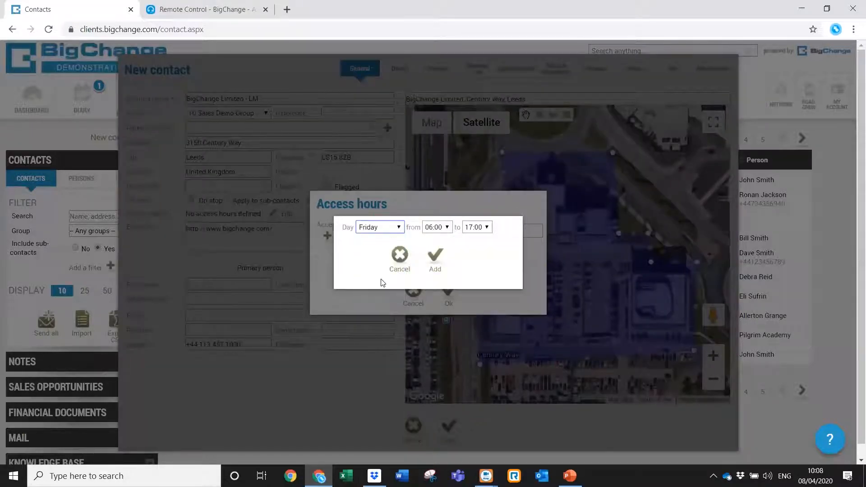
pyautogui.click(487, 227)
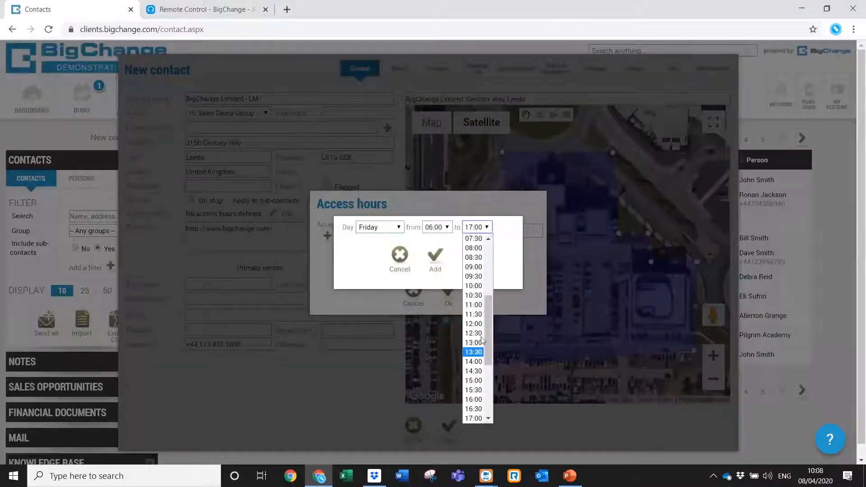
pyautogui.scroll(-5, 494, 373)
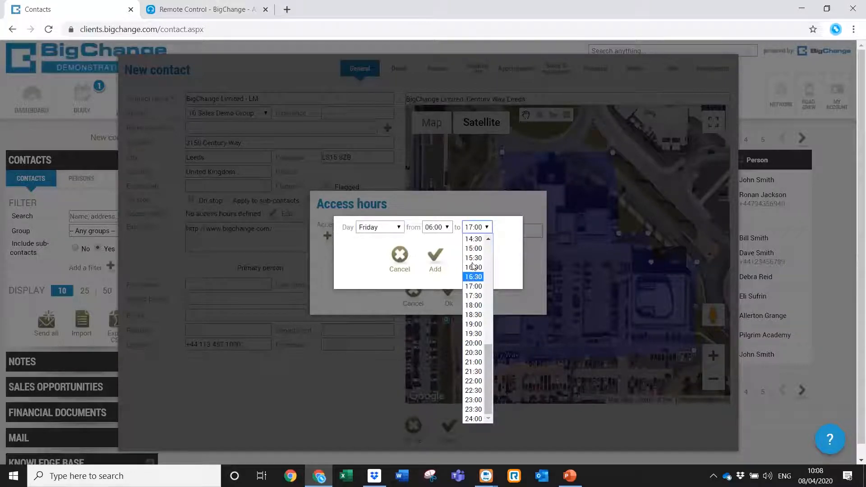
pyautogui.click(473, 248)
pyautogui.click(434, 257)
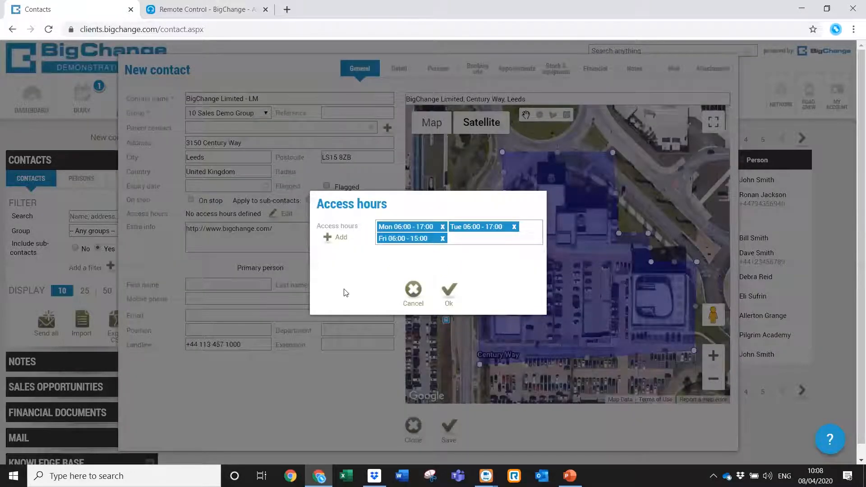
pyautogui.click(447, 292)
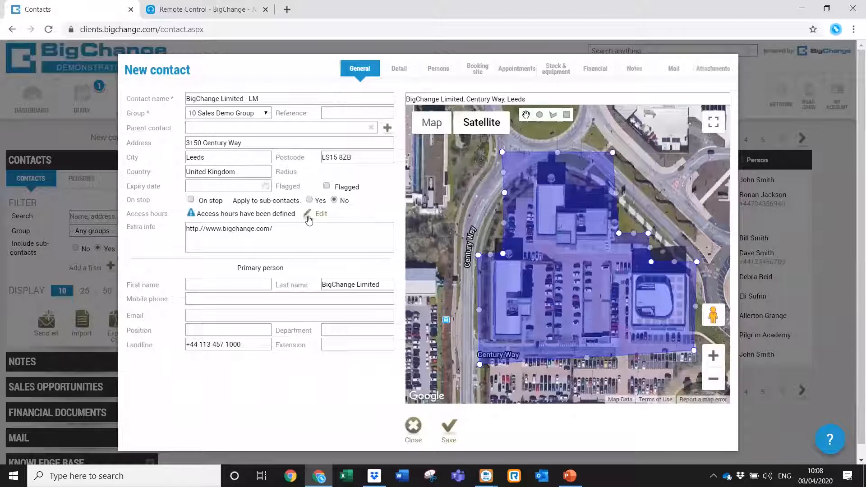
pyautogui.click(309, 217)
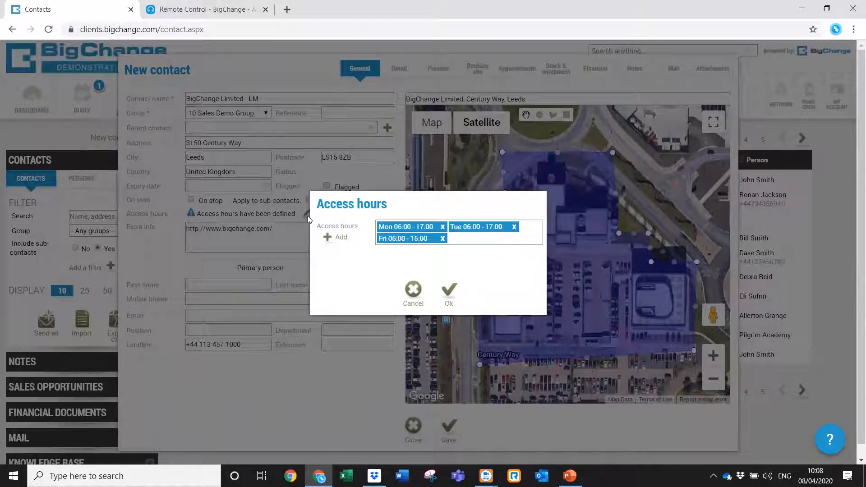
# Enter the primary person's first and last name, mobile, e-mail and position Director.
pyautogui.click(408, 294)
pyautogui.click(213, 282)
pyautogui.write('Leanne')
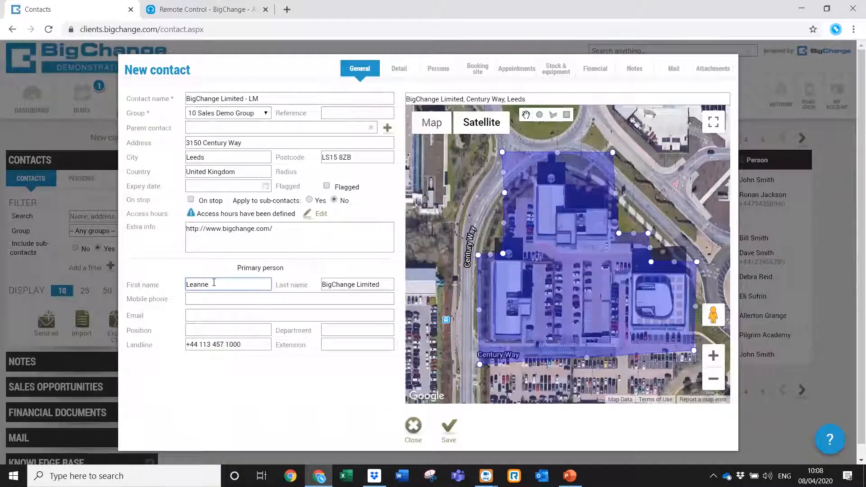
pyautogui.tripleClick(374, 286)
pyautogui.write('May')
pyautogui.click(258, 302)
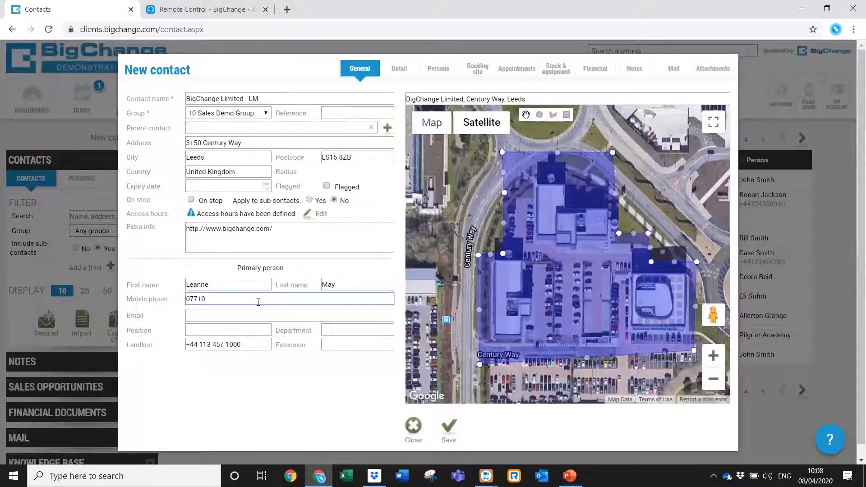
pyautogui.click(252, 316)
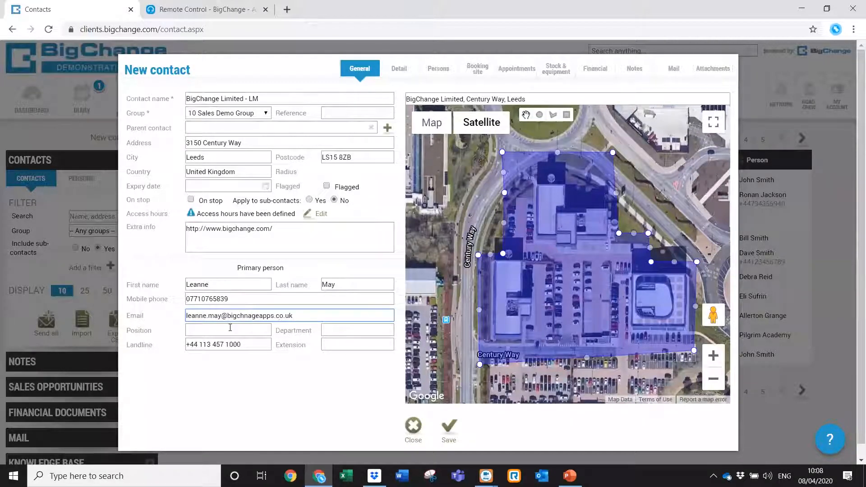
pyautogui.click(230, 327)
pyautogui.write('Director')
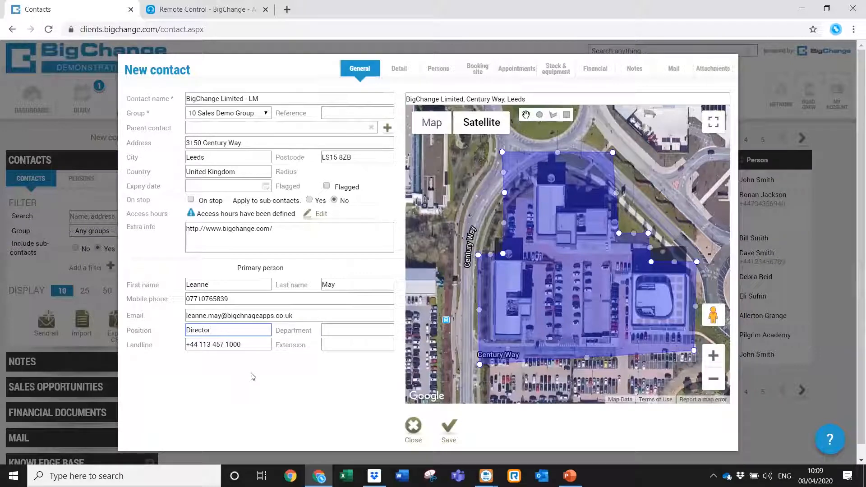
# Save the contact, then change the mobile number's leading 0 to +44 after the format warning.
pyautogui.click(400, 75)
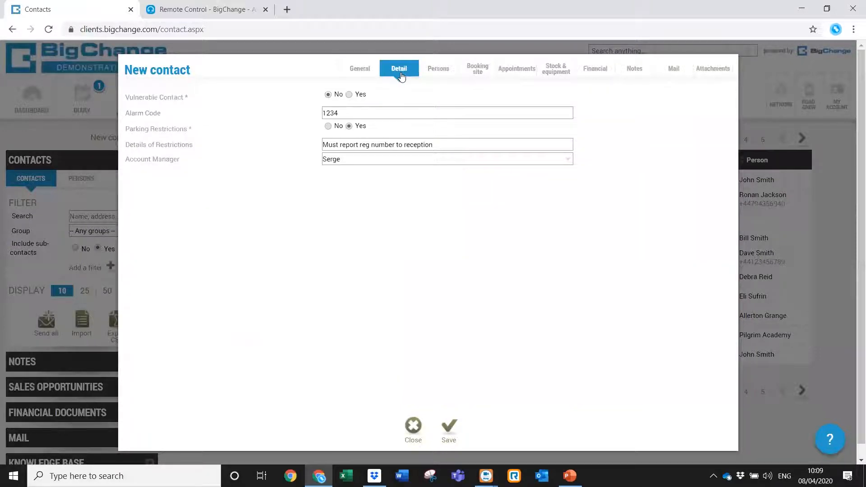
pyautogui.click(448, 71)
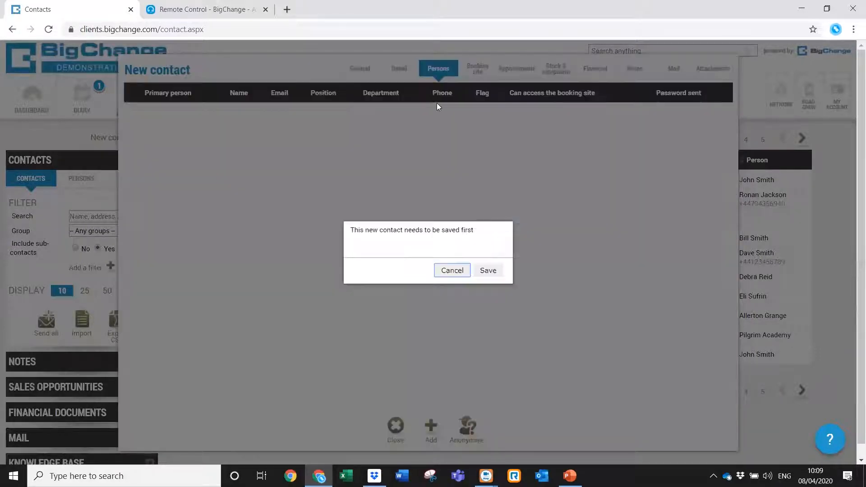
pyautogui.click(494, 271)
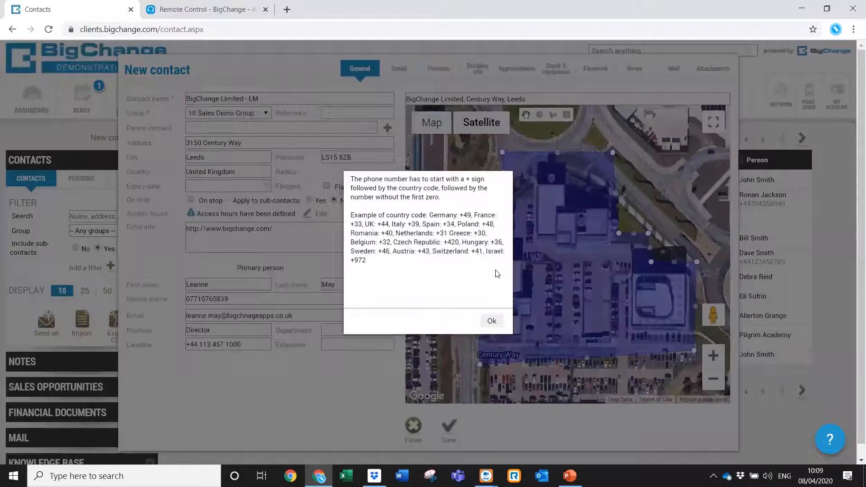
pyautogui.click(492, 320)
pyautogui.click(190, 299)
pyautogui.press('BackSpace')
pyautogui.write('+')
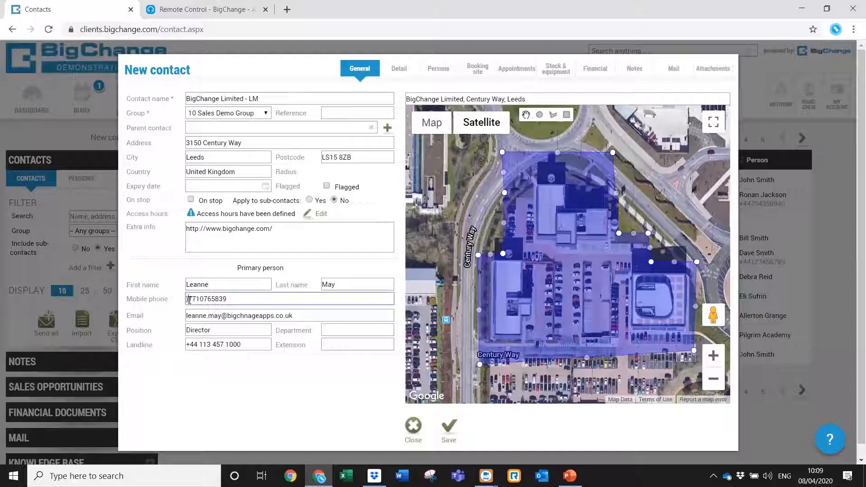
pyautogui.write('44')
pyautogui.click(436, 70)
# Save the contact and add a new person with a first and last name.
pyautogui.click(489, 270)
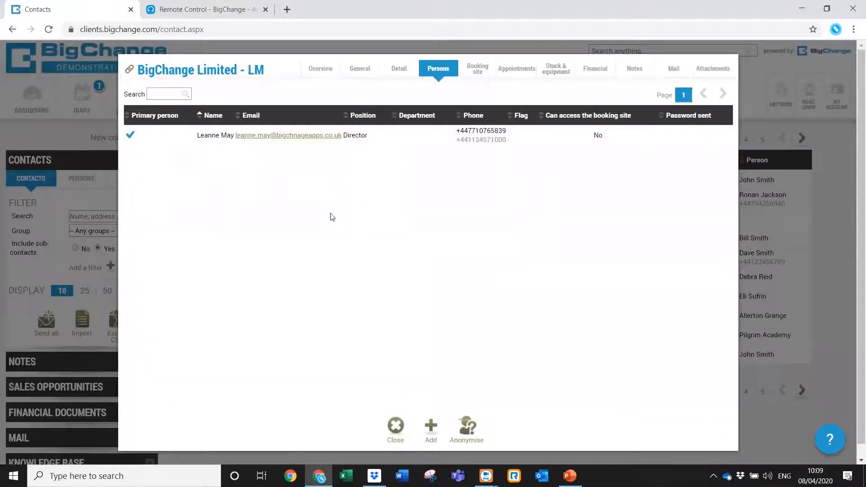
pyautogui.click(431, 427)
pyautogui.click(525, 135)
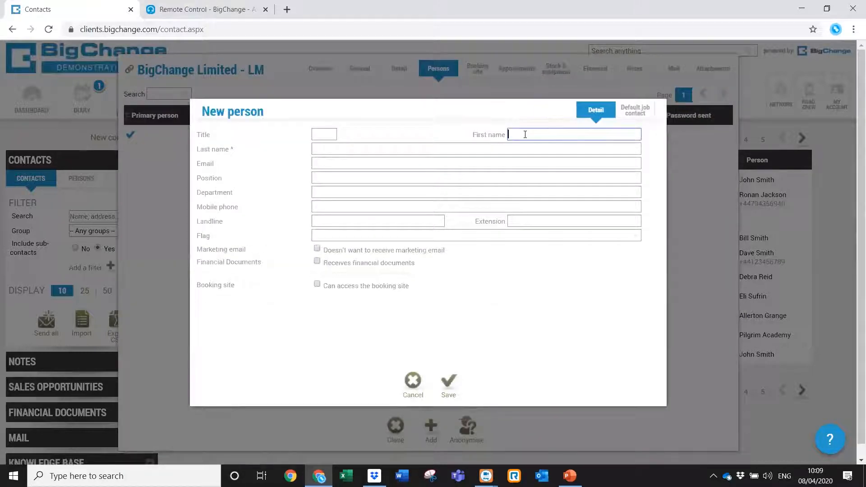
pyautogui.click(508, 150)
pyautogui.write('Wilkinson')
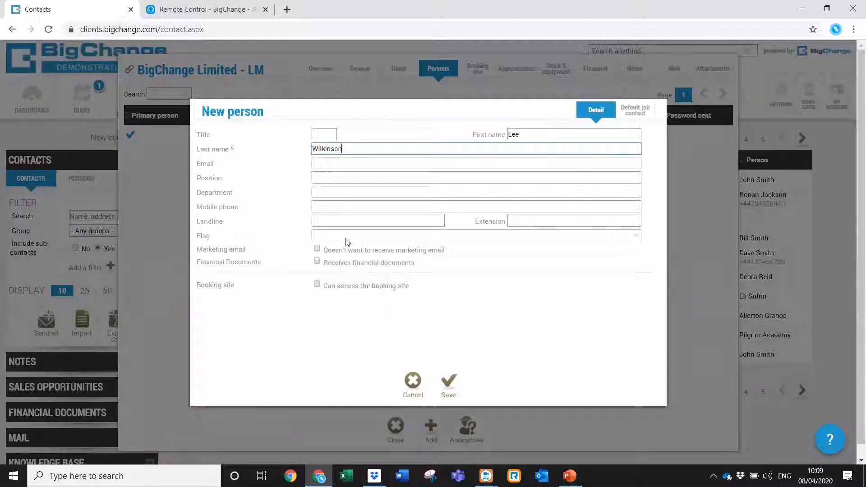
pyautogui.click(448, 382)
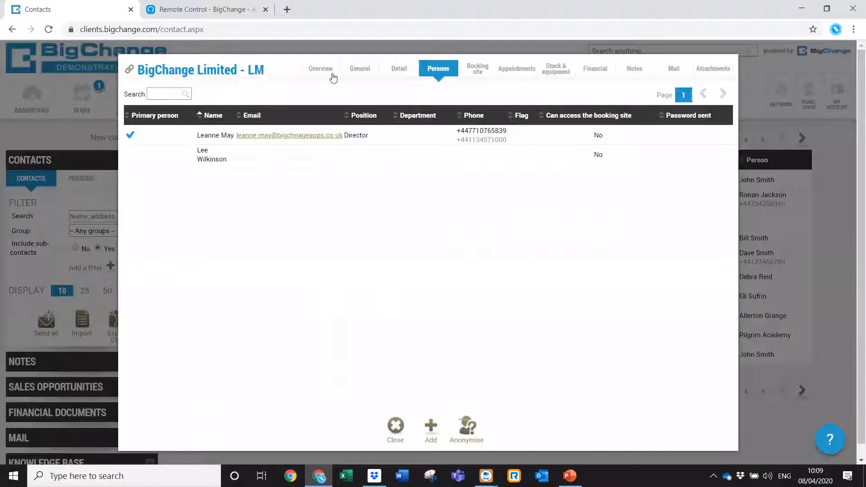
# Save the contact from the General tab, bringing the list to 372 contacts.
pyautogui.click(355, 74)
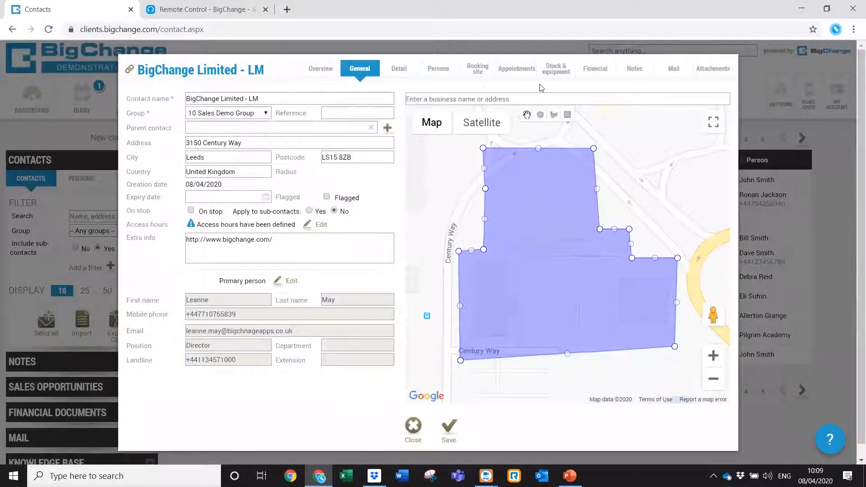
pyautogui.click(452, 428)
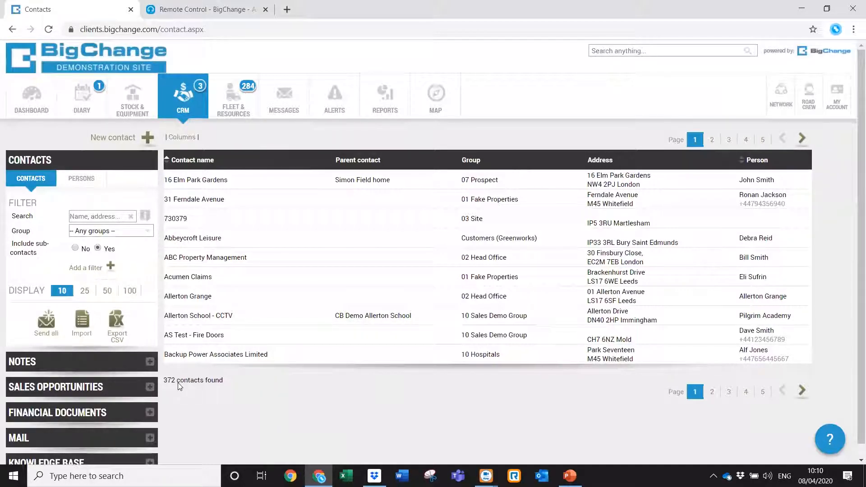
# Filter the contacts by group 10 Sales Demo Group, leaving 64 contacts.
pyautogui.click(147, 231)
pyautogui.moveTo(150, 264); pyautogui.dragTo(154, 323)
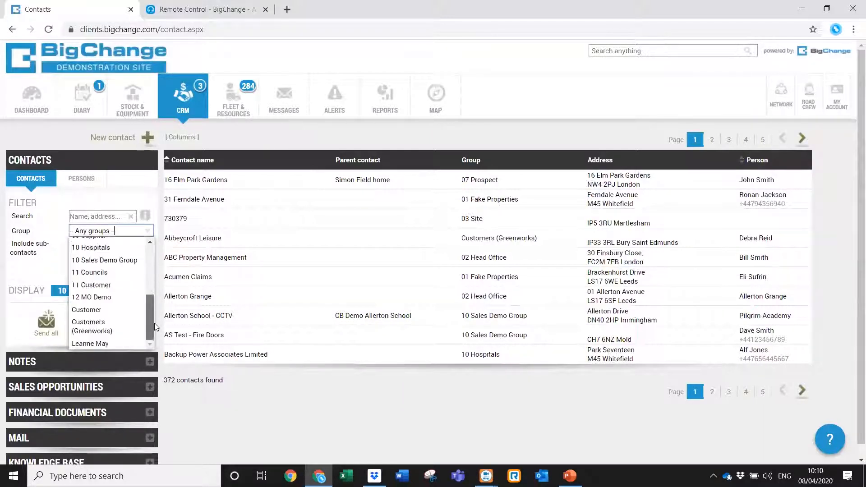
pyautogui.click(129, 261)
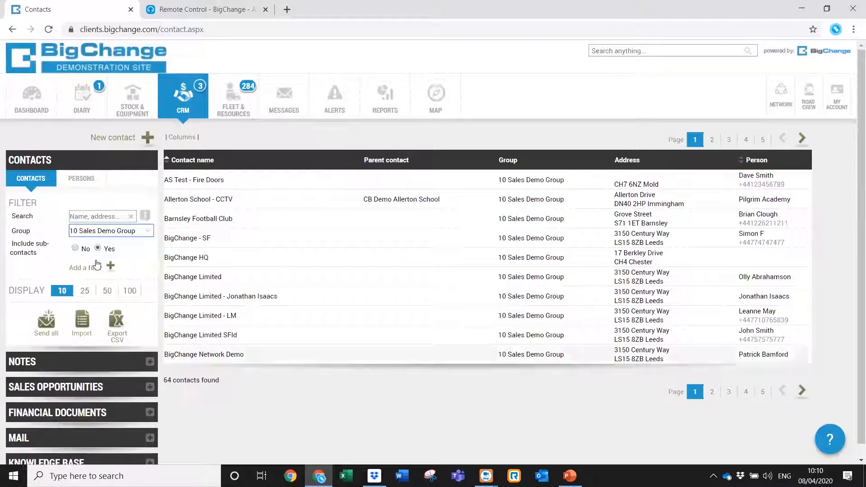
# Search contacts for 'east wing' and open LM / East Wing for editing.
pyautogui.click(94, 217)
pyautogui.write('e')
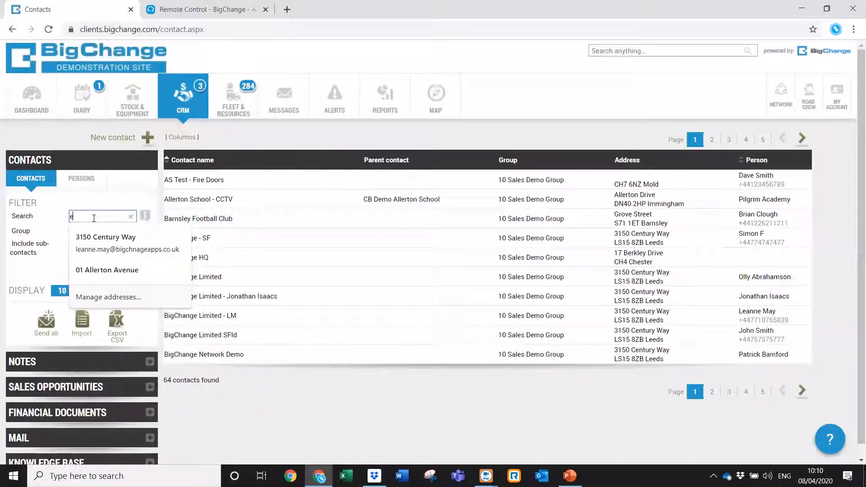
pyautogui.write('ast wing')
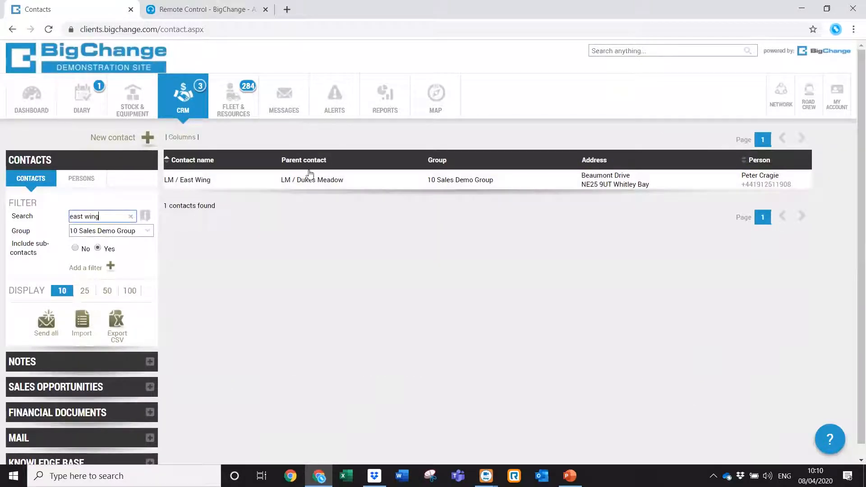
pyautogui.click(331, 190)
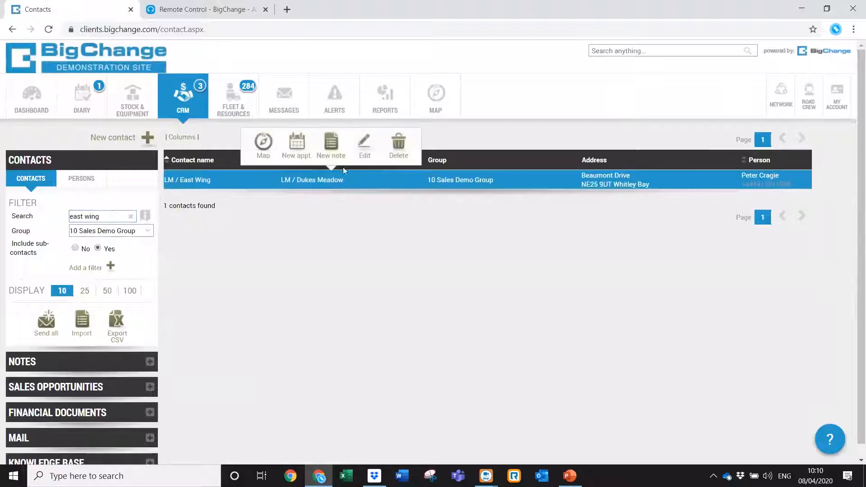
pyautogui.click(361, 146)
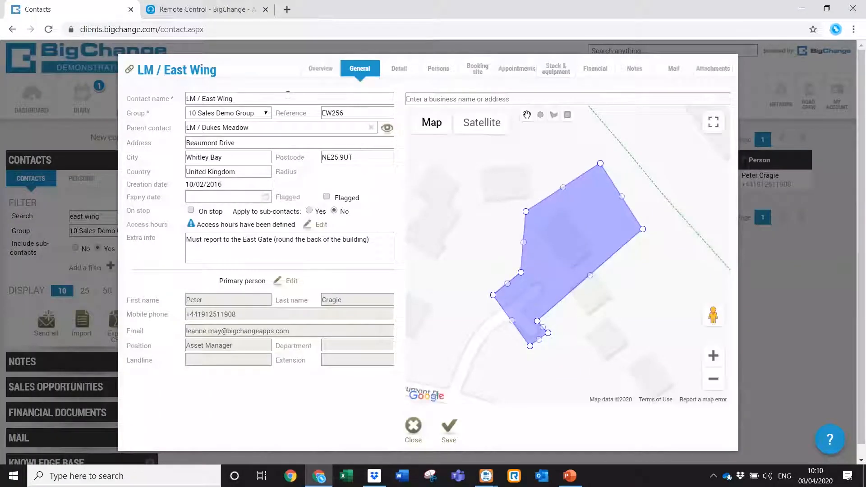
pyautogui.click(399, 69)
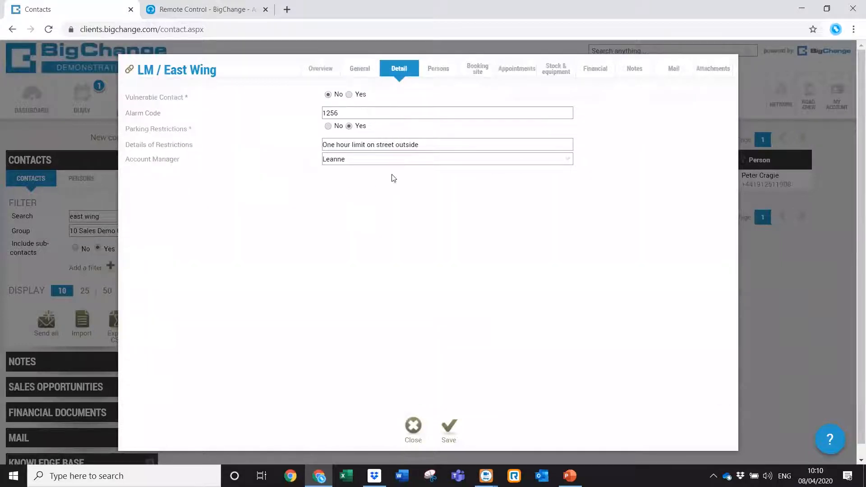
# Browse LM / East Wing's persons, notes and mail, then its attachments' Attached To options.
pyautogui.click(437, 74)
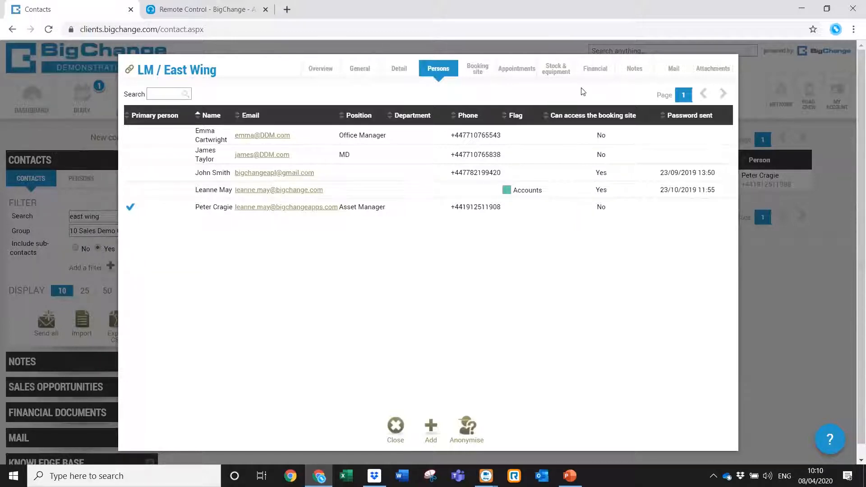
pyautogui.click(644, 72)
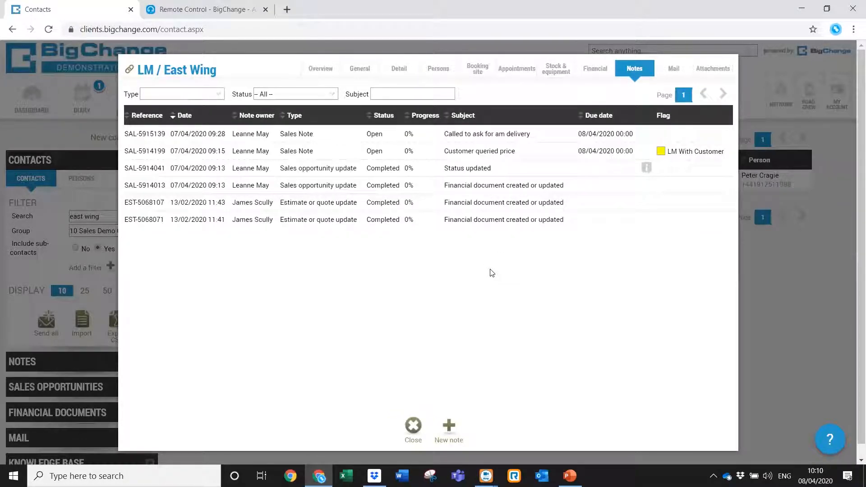
pyautogui.click(668, 80)
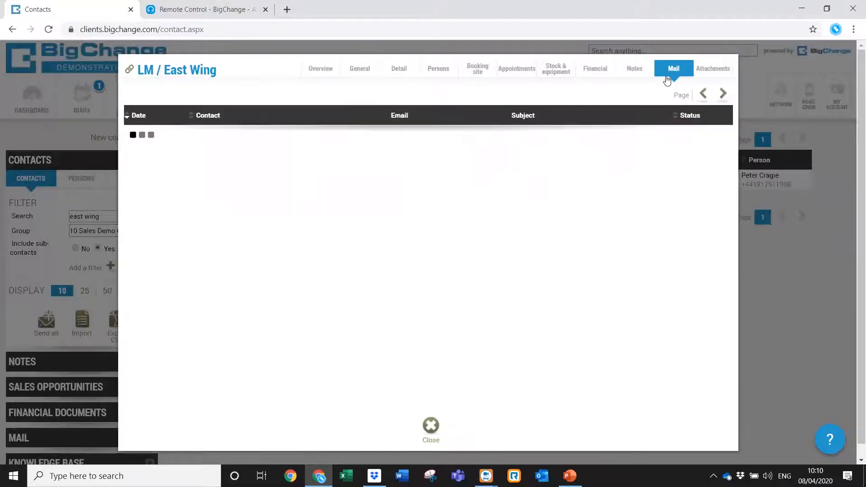
pyautogui.click(704, 75)
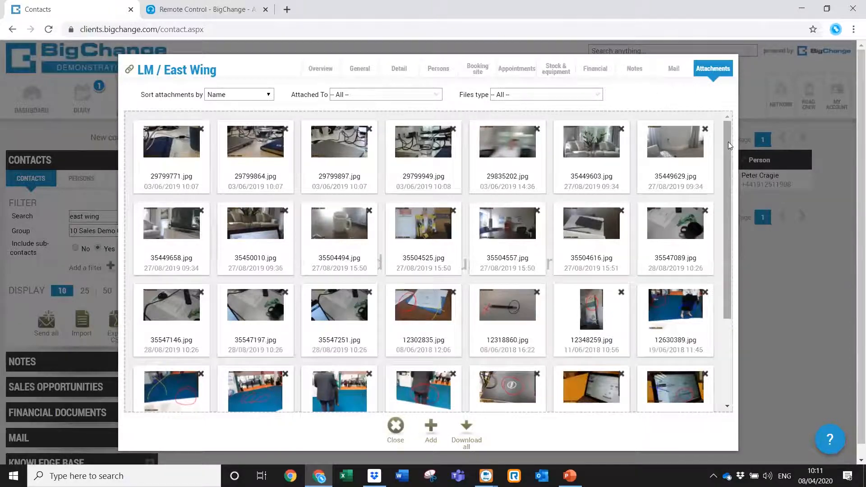
pyautogui.moveTo(728, 142); pyautogui.dragTo(719, 89)
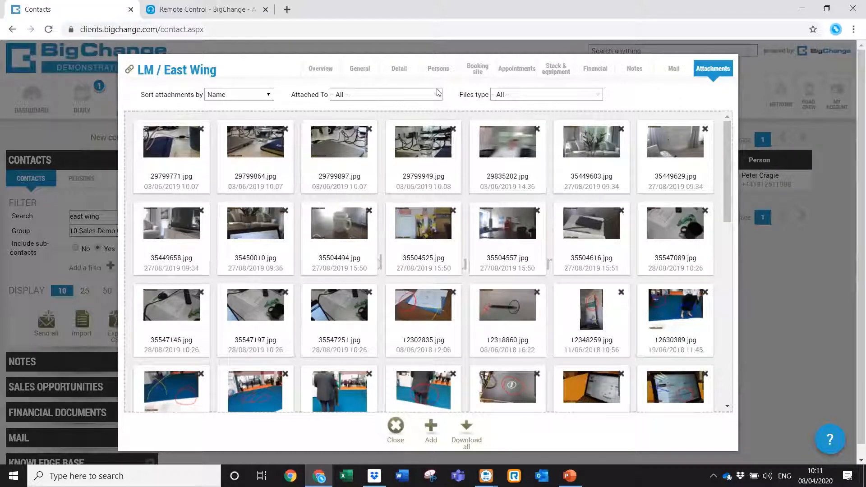
pyautogui.click(439, 101)
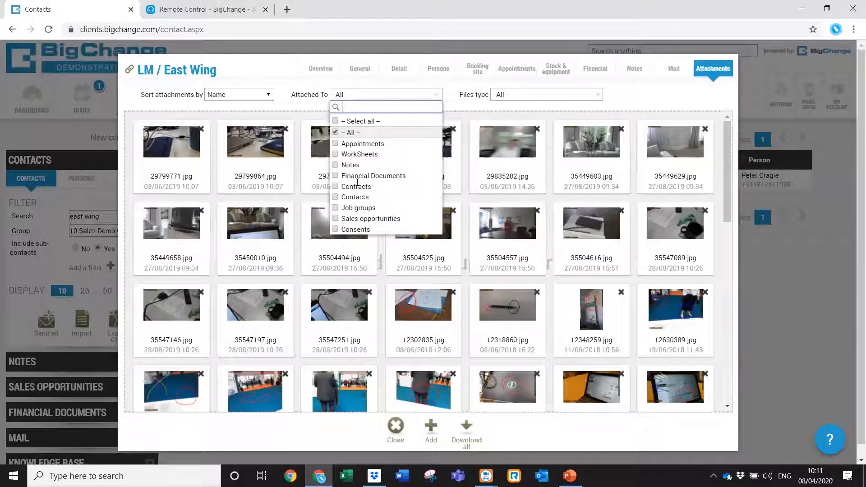
# Show only attachments linked to Contacts and view the Dukes Meadow site plan.
pyautogui.click(338, 199)
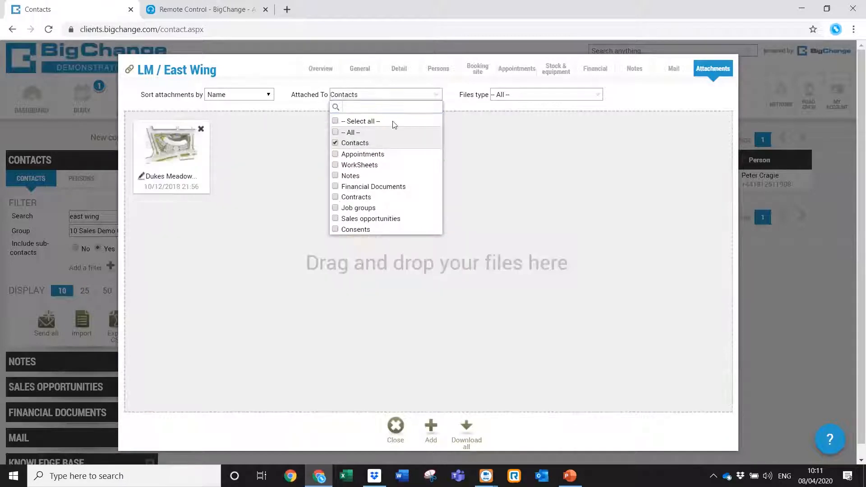
pyautogui.click(431, 98)
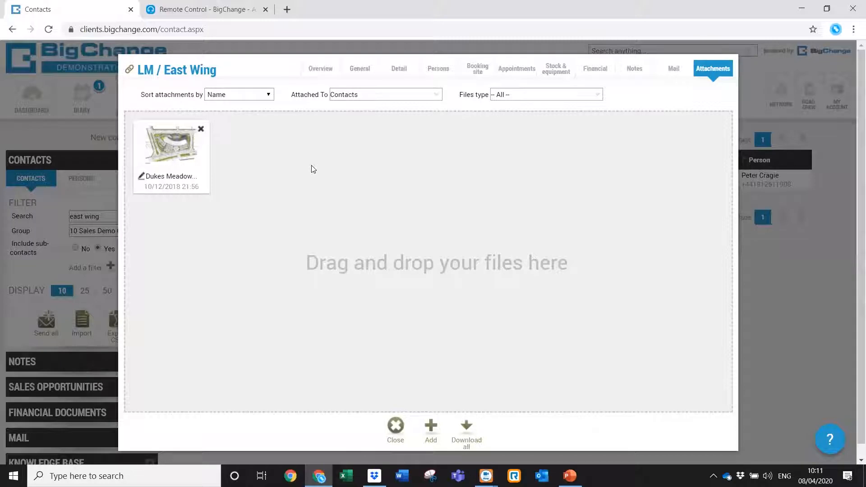
pyautogui.click(169, 153)
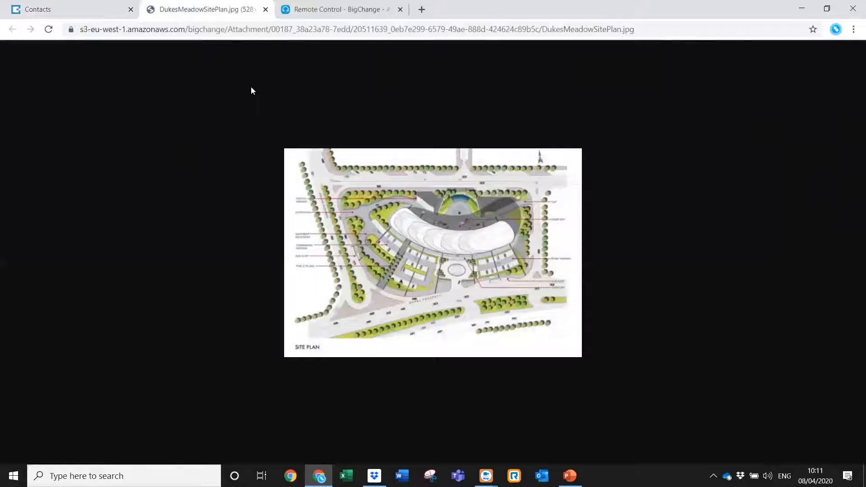
pyautogui.click(266, 9)
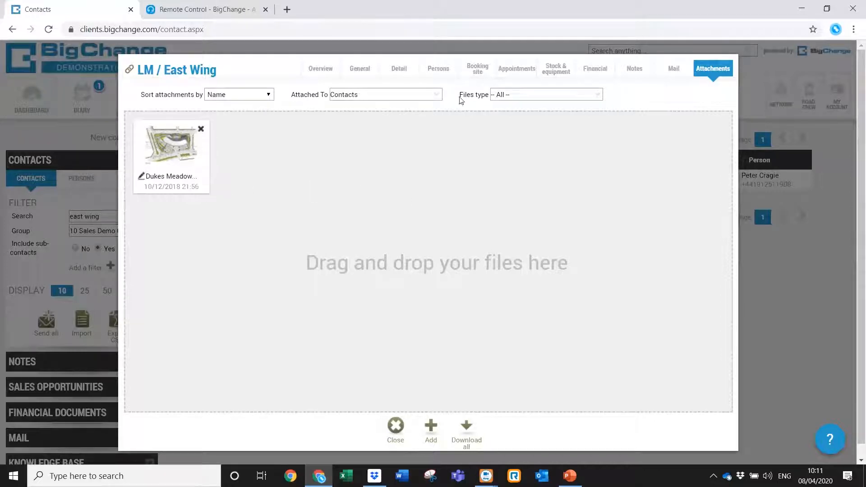
# Close the LM / East Wing record and return to the contacts list search.
pyautogui.click(361, 74)
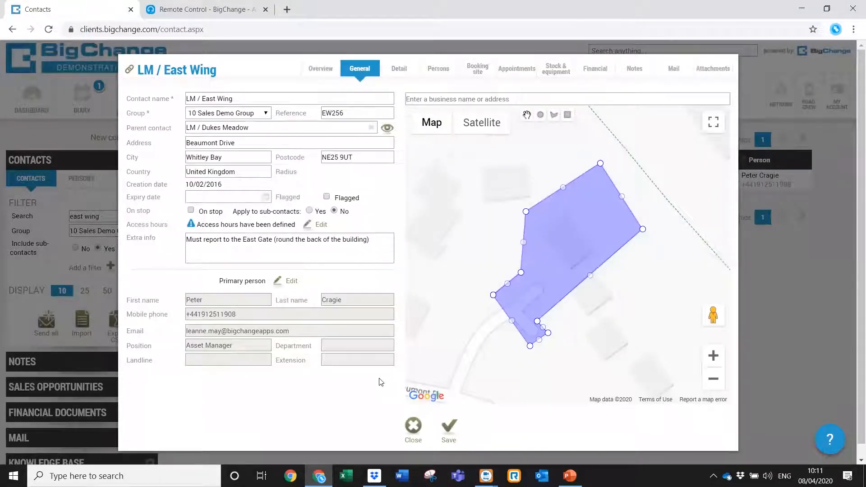
pyautogui.click(419, 431)
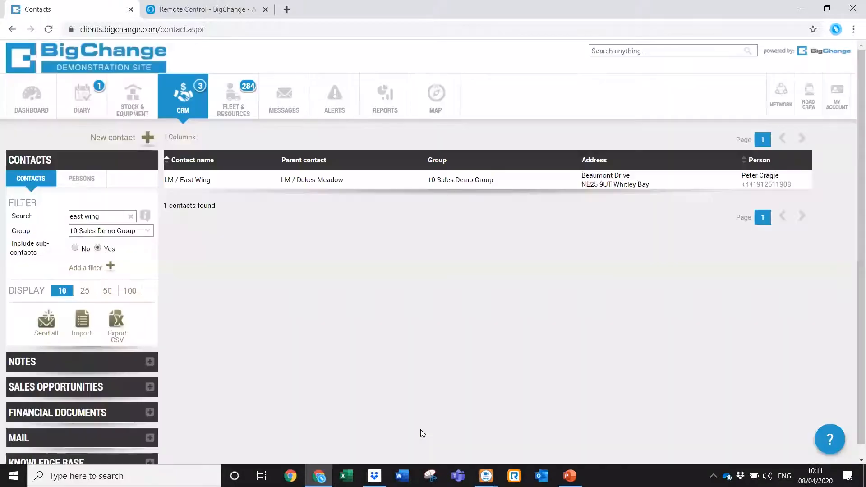
pyautogui.click(131, 216)
# Show contacts from any group, then try the searches ne27 and newcastle, clearing each.
pyautogui.click(148, 231)
pyautogui.moveTo(148, 298); pyautogui.dragTo(145, 241)
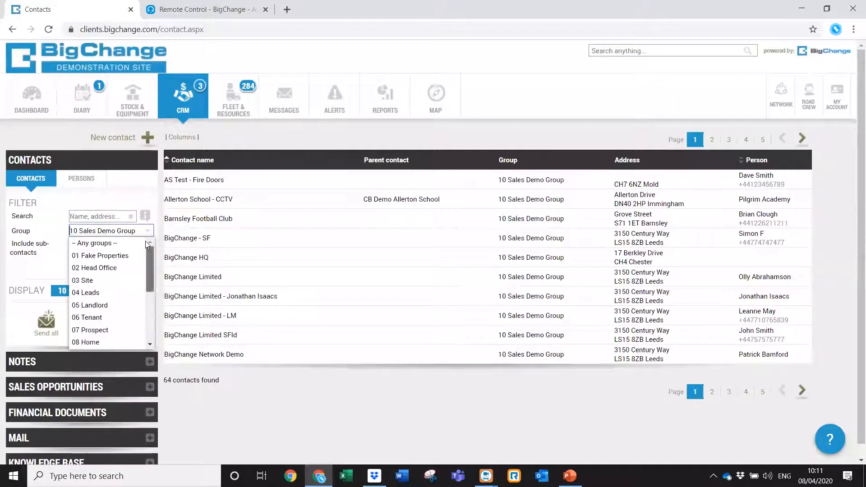
pyautogui.click(118, 244)
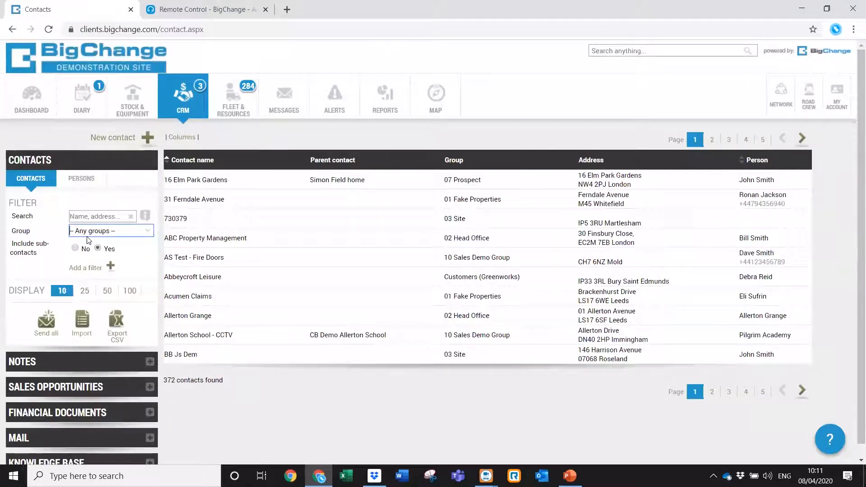
pyautogui.click(101, 217)
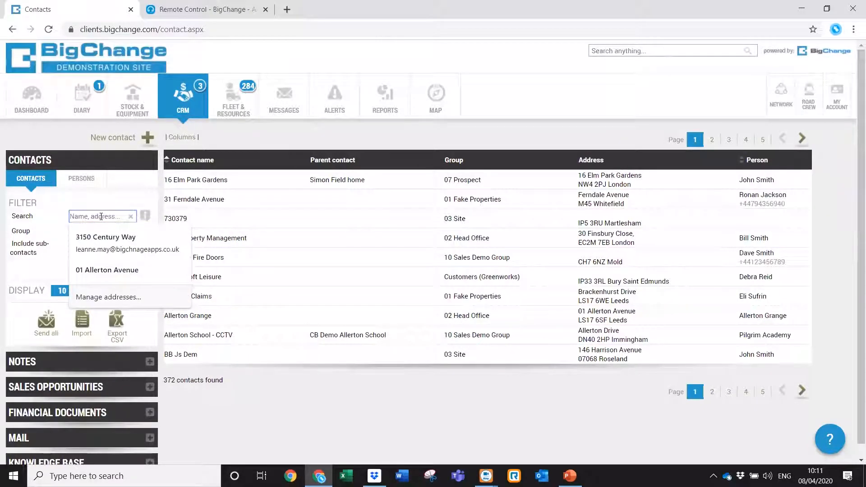
pyautogui.write('ne27')
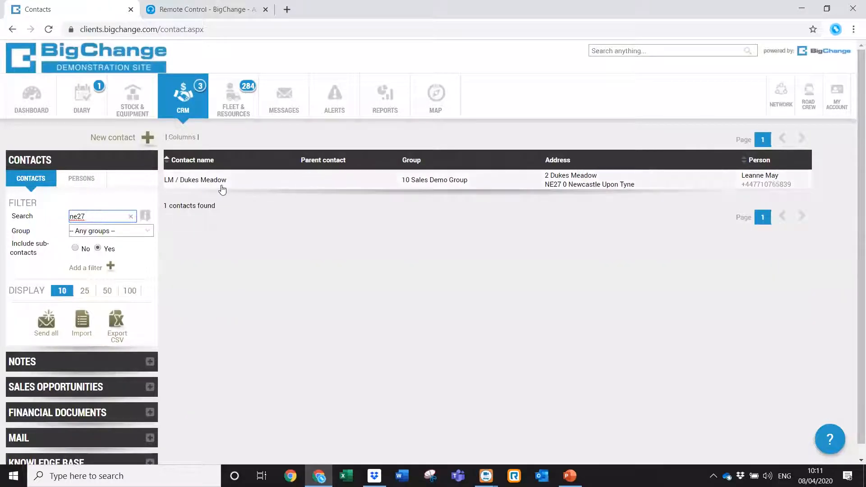
pyautogui.click(131, 218)
pyautogui.write('astle')
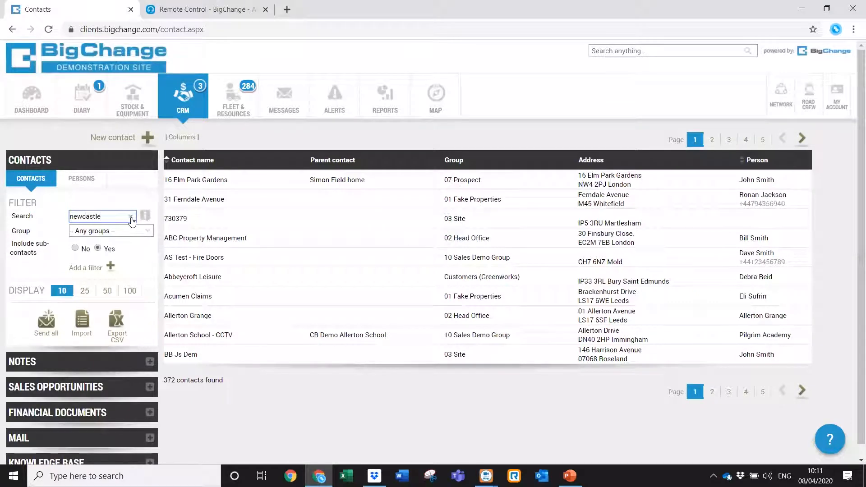
pyautogui.press('Return')
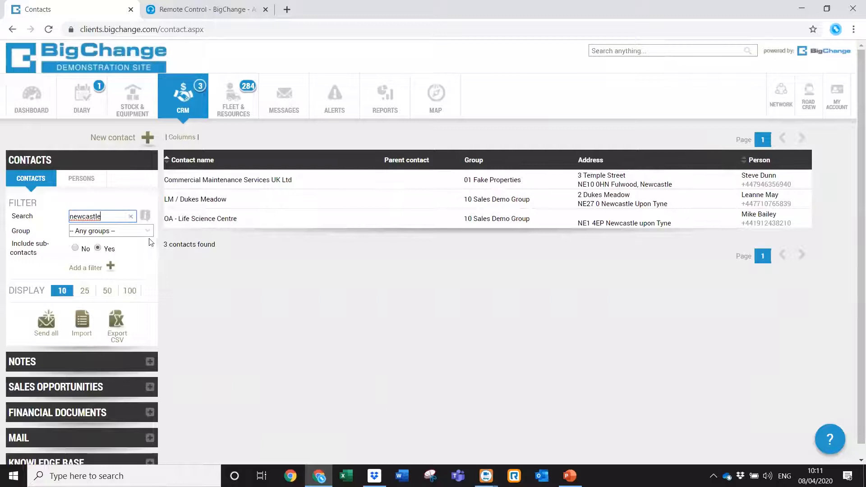
pyautogui.click(131, 217)
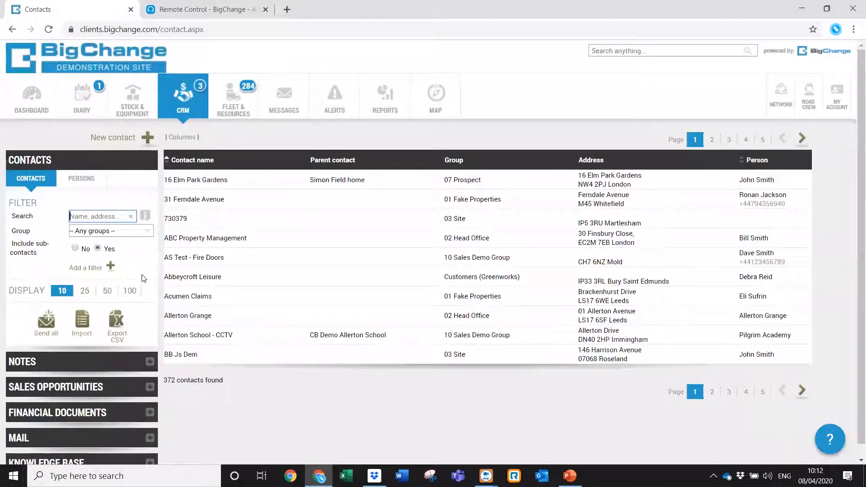
# Filter the contact list back to 10 Sales Demo Group, showing 64 contacts.
pyautogui.click(148, 232)
pyautogui.moveTo(147, 263); pyautogui.dragTo(151, 318)
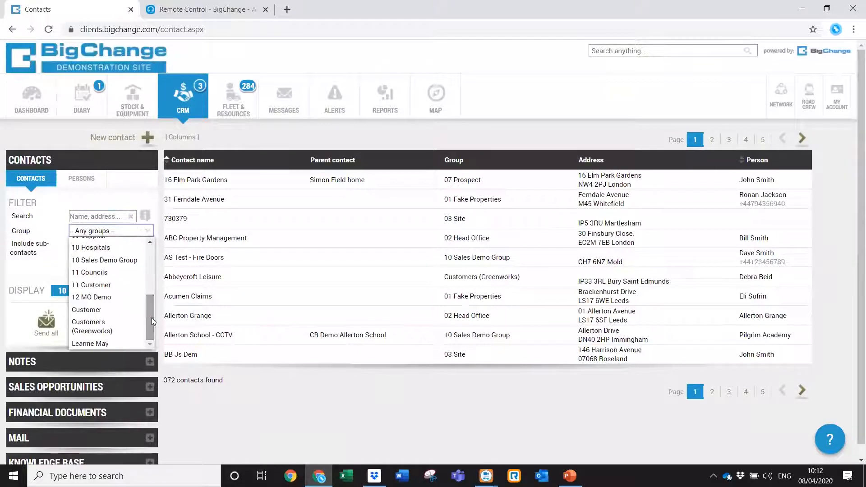
pyautogui.click(138, 261)
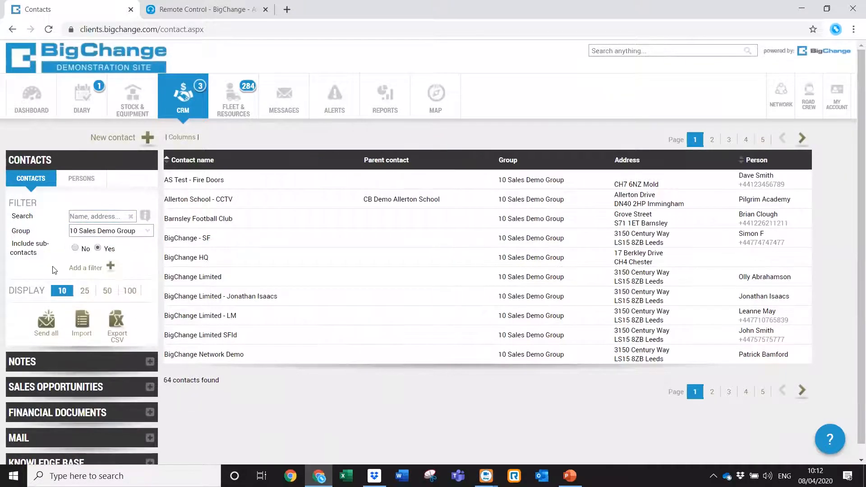
pyautogui.click(84, 269)
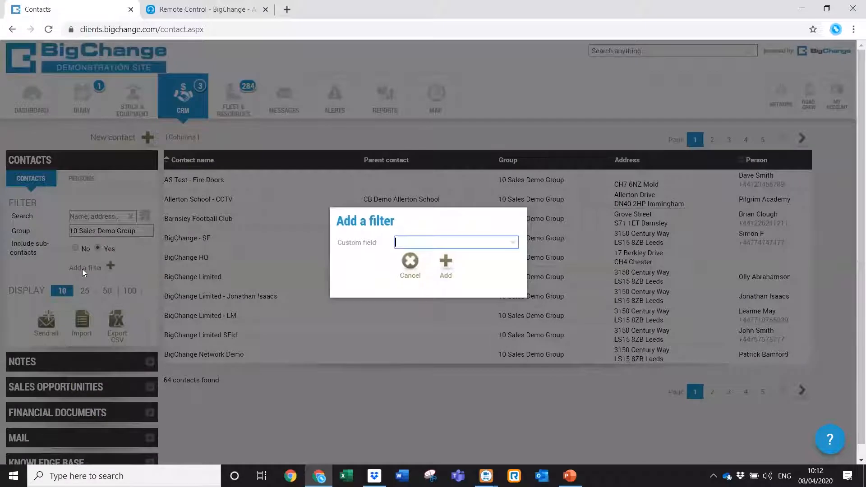
pyautogui.click(514, 244)
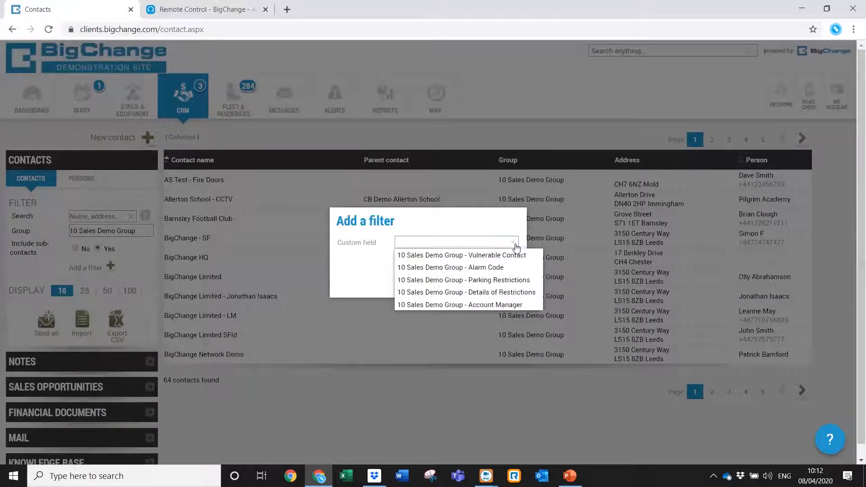
pyautogui.click(504, 256)
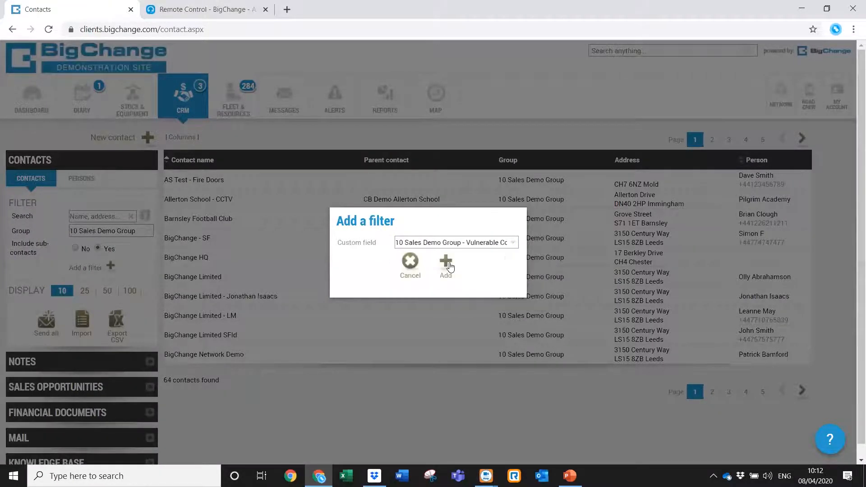
pyautogui.click(446, 263)
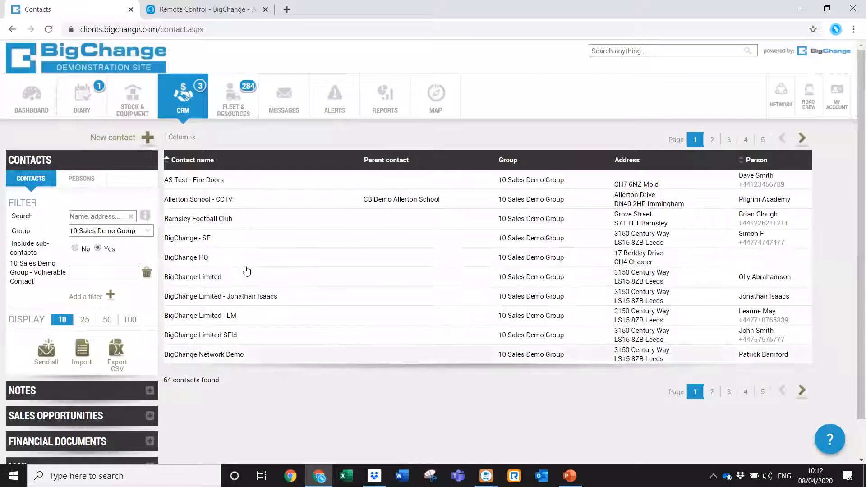
pyautogui.click(118, 274)
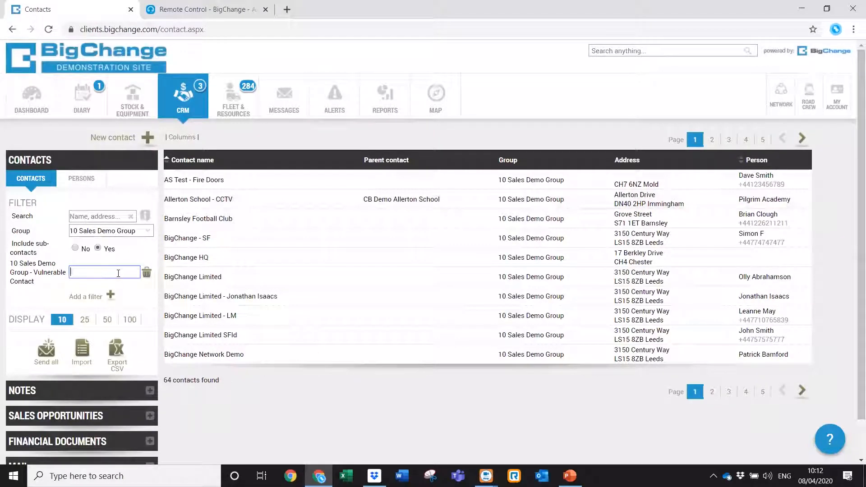
pyautogui.write('yes')
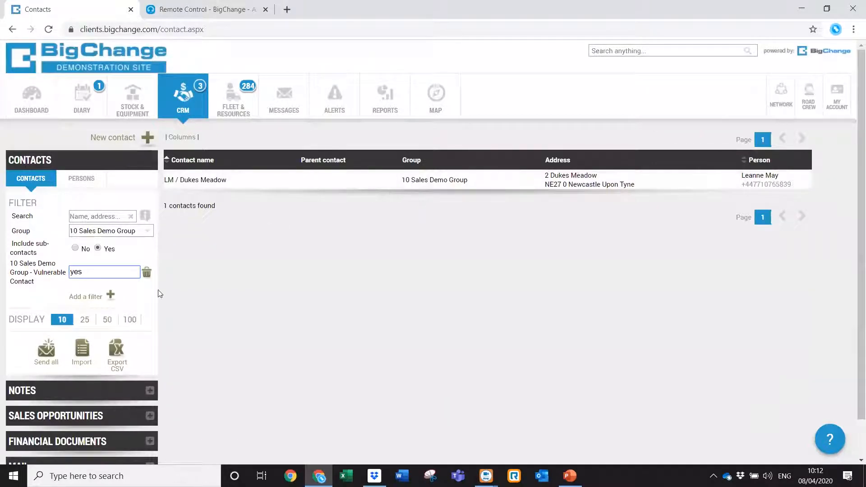
pyautogui.click(146, 273)
pyautogui.click(88, 269)
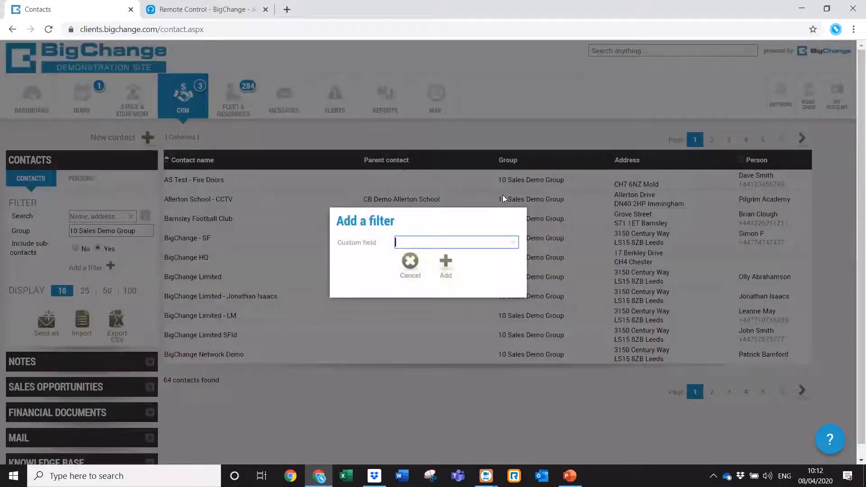
pyautogui.click(513, 242)
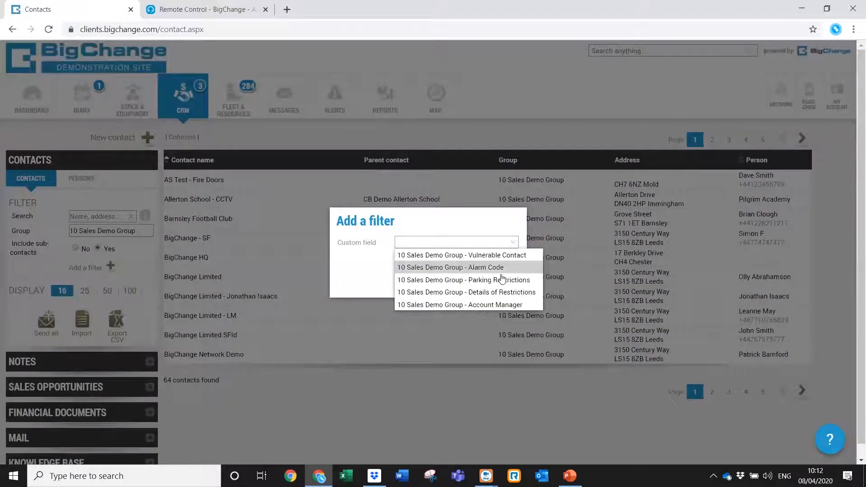
pyautogui.click(497, 304)
pyautogui.click(453, 274)
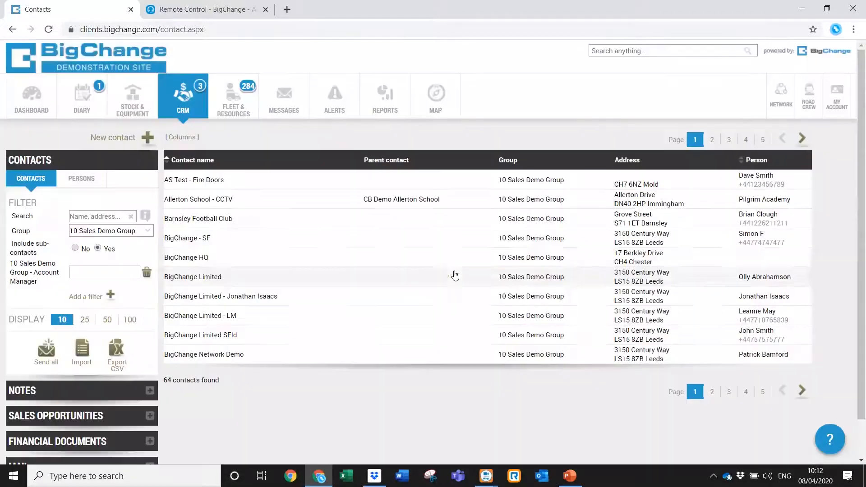
pyautogui.click(135, 271)
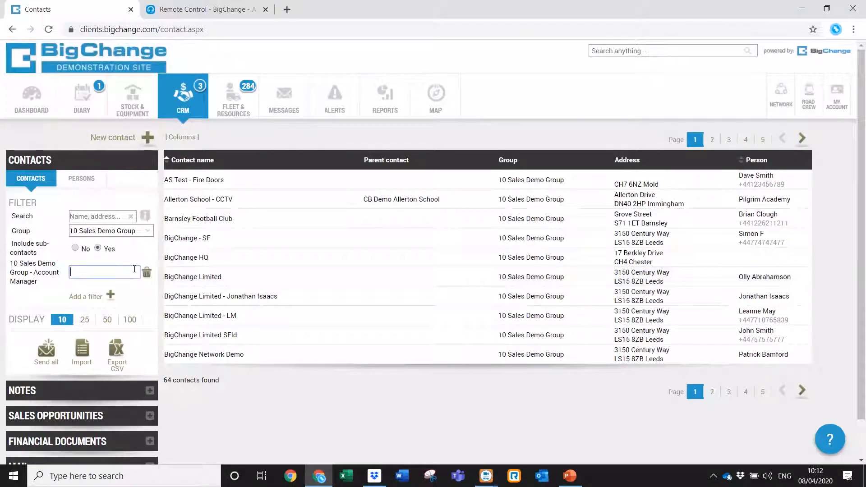
pyautogui.write('Serge')
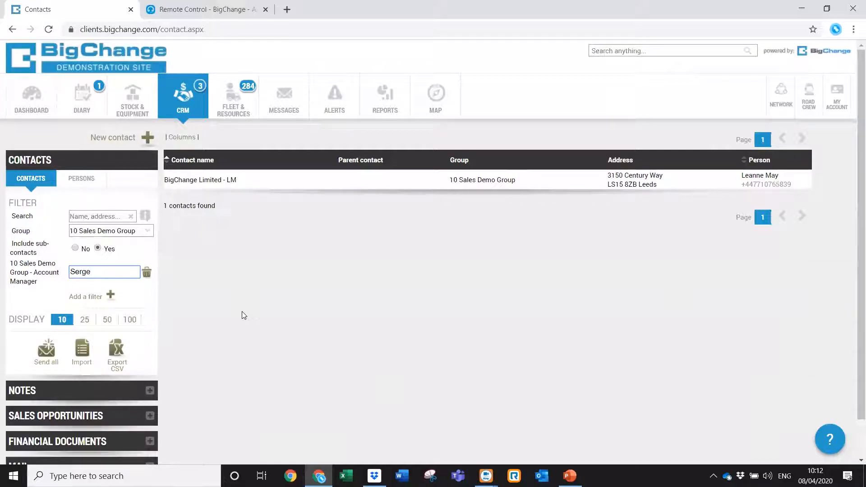
pyautogui.click(147, 272)
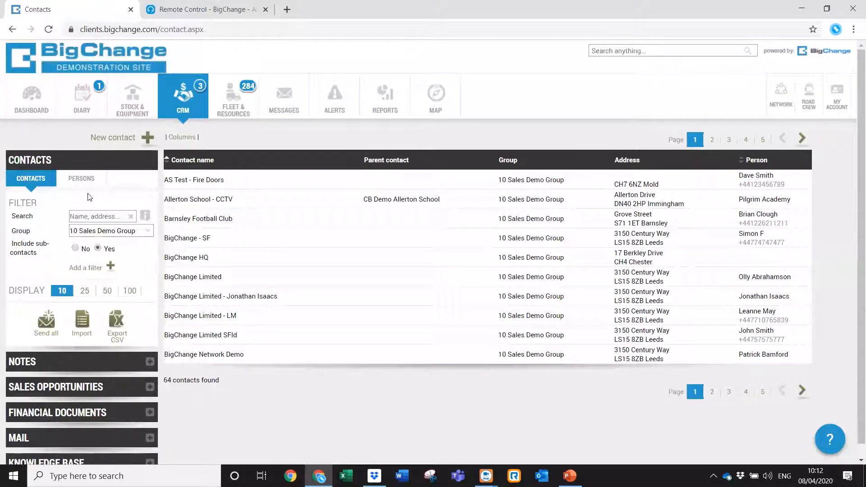
# In the persons list, filter by the contact's phone number, then clear that filter.
pyautogui.click(78, 182)
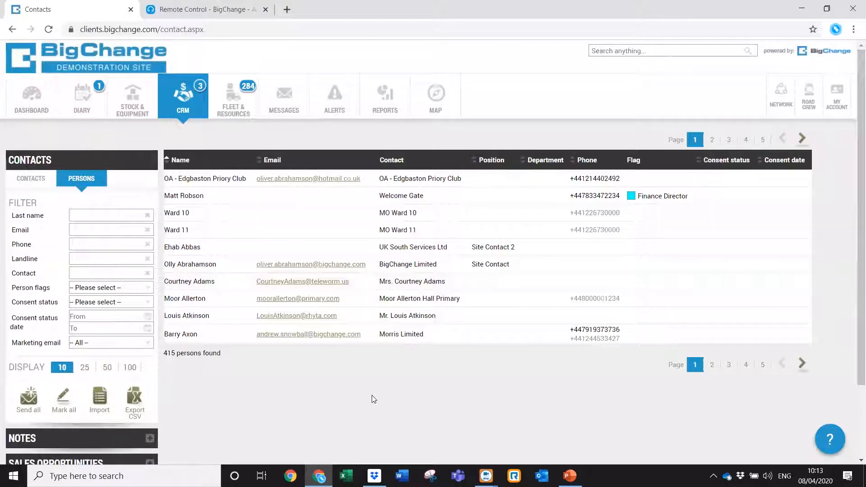
pyautogui.click(113, 215)
pyautogui.click(108, 245)
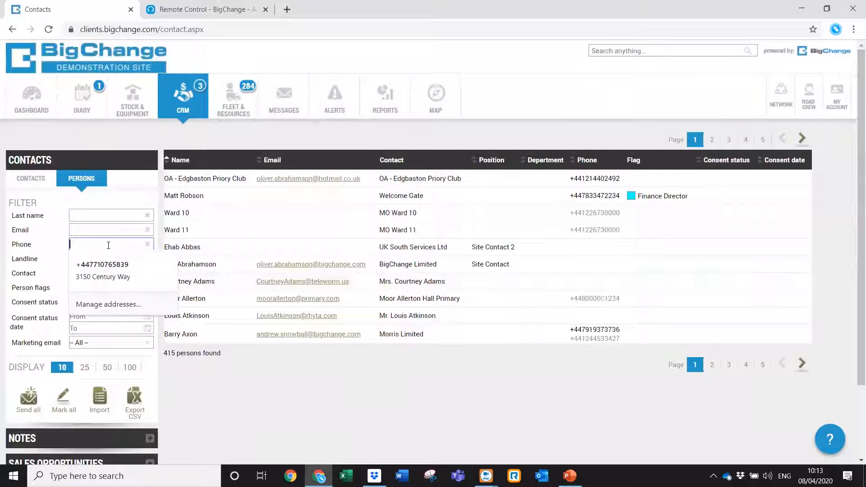
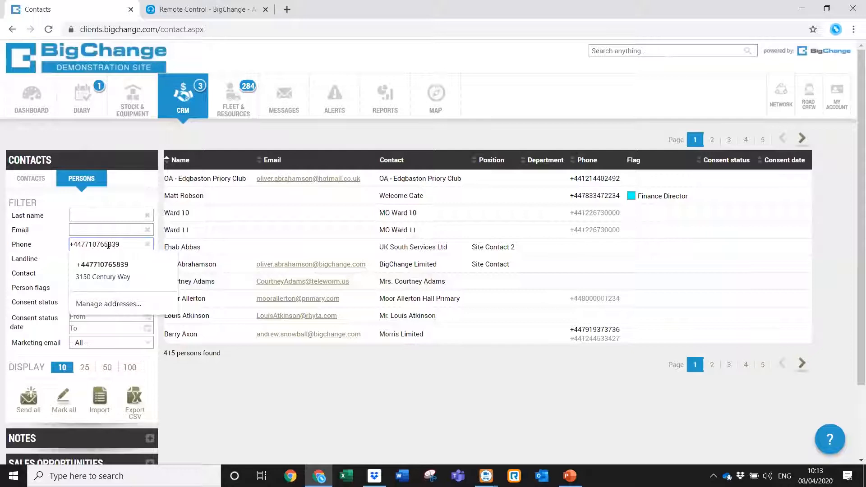
pyautogui.click(239, 234)
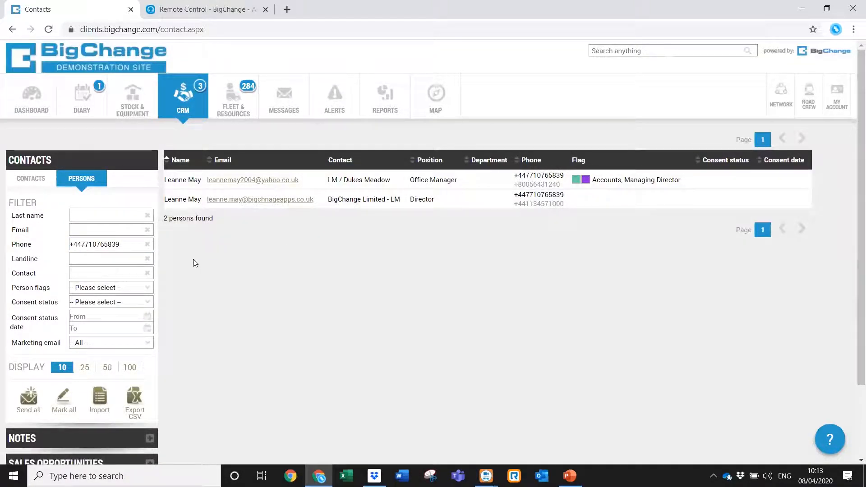
pyautogui.click(147, 244)
# Filter persons by the contact's last name, review the LM / East Wing record, then clear the filter.
pyautogui.click(103, 216)
pyautogui.write('cragie')
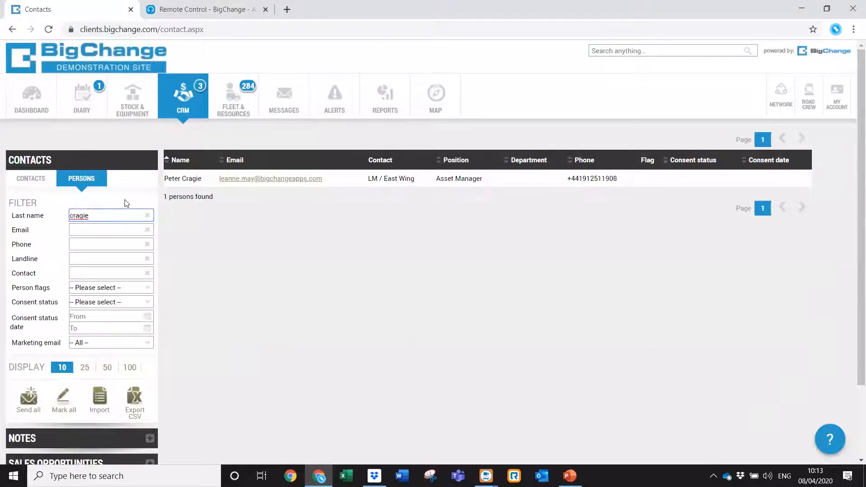
pyautogui.click(407, 183)
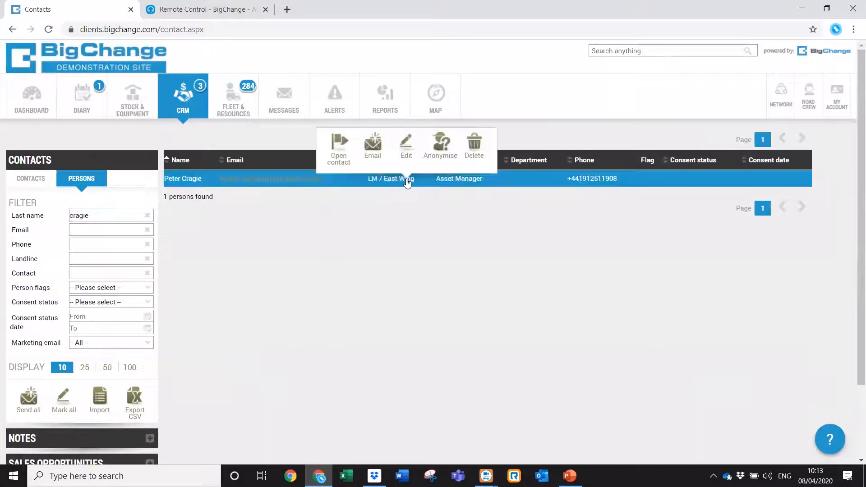
pyautogui.click(337, 144)
pyautogui.click(343, 173)
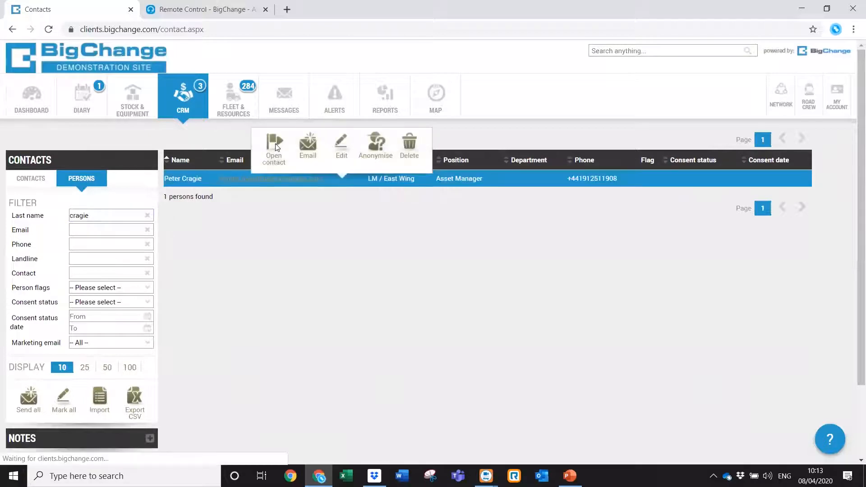
pyautogui.click(275, 144)
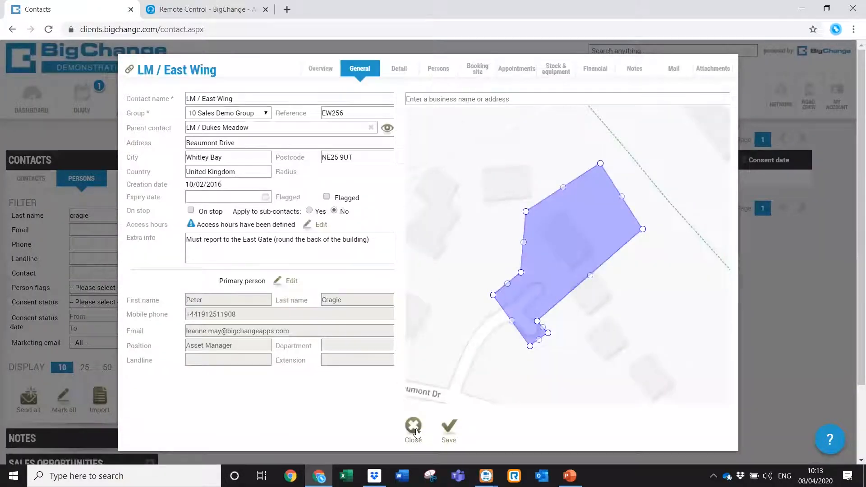
pyautogui.click(414, 426)
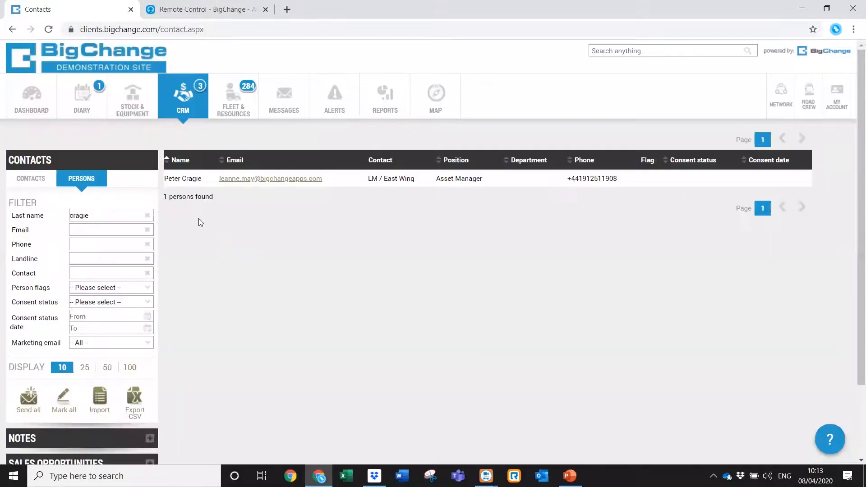
pyautogui.click(147, 215)
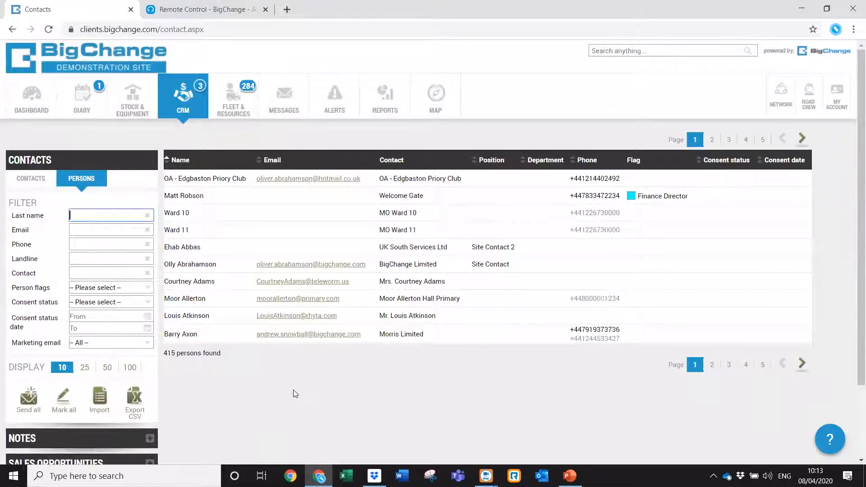
# List all 372 contacts from any group, check the 'duke' matches, clear the search, then open My Account.
pyautogui.click(31, 179)
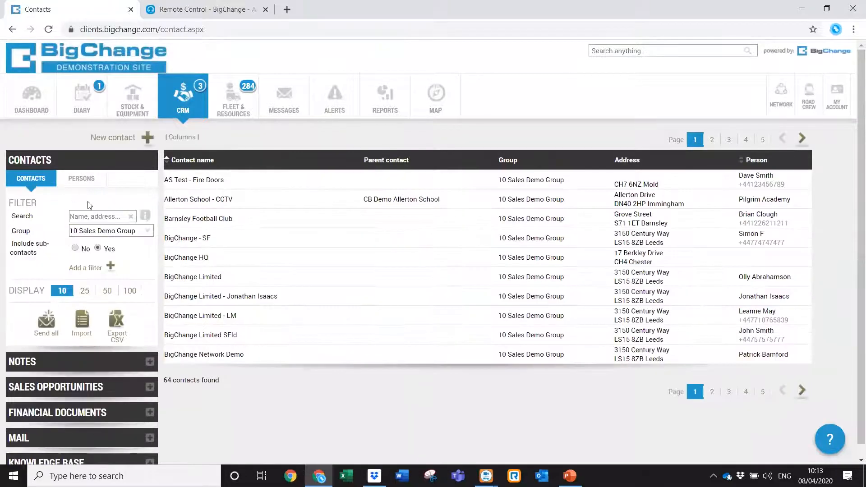
pyautogui.click(147, 230)
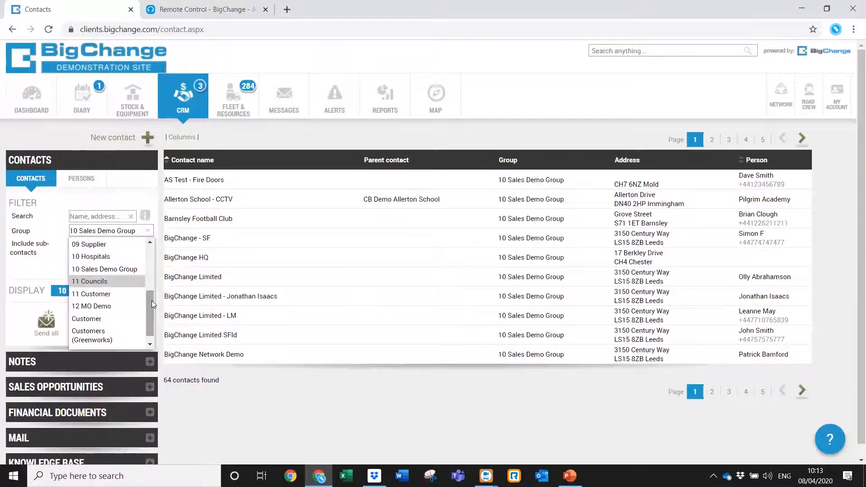
pyautogui.click(131, 243)
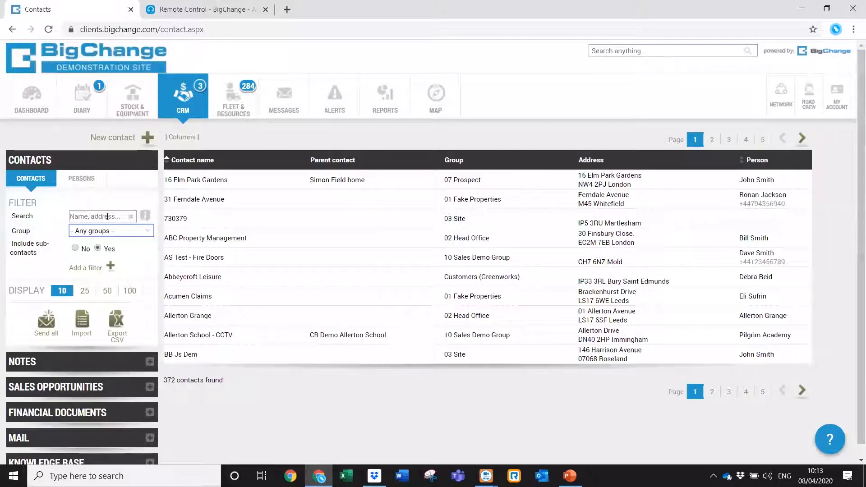
pyautogui.click(108, 217)
pyautogui.write('dukes')
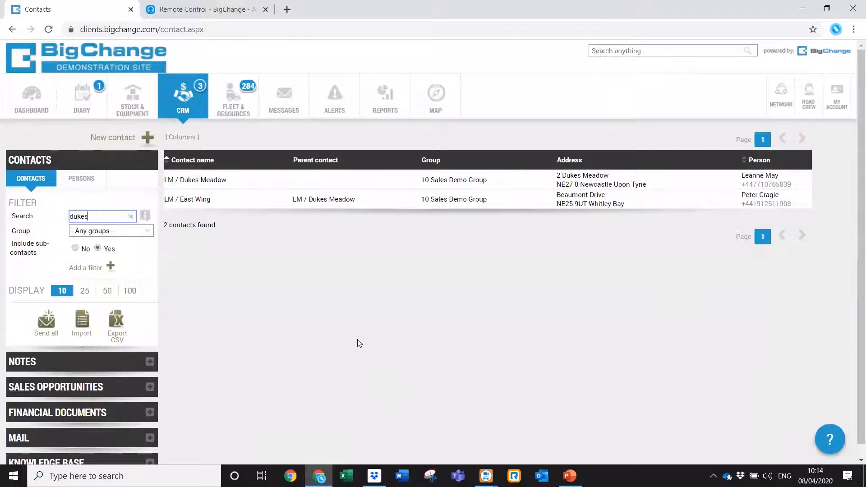
pyautogui.click(130, 216)
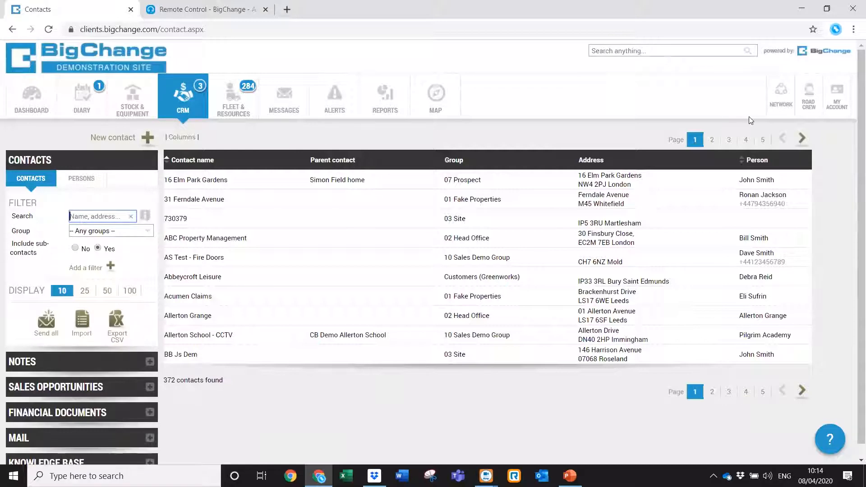
pyautogui.click(836, 113)
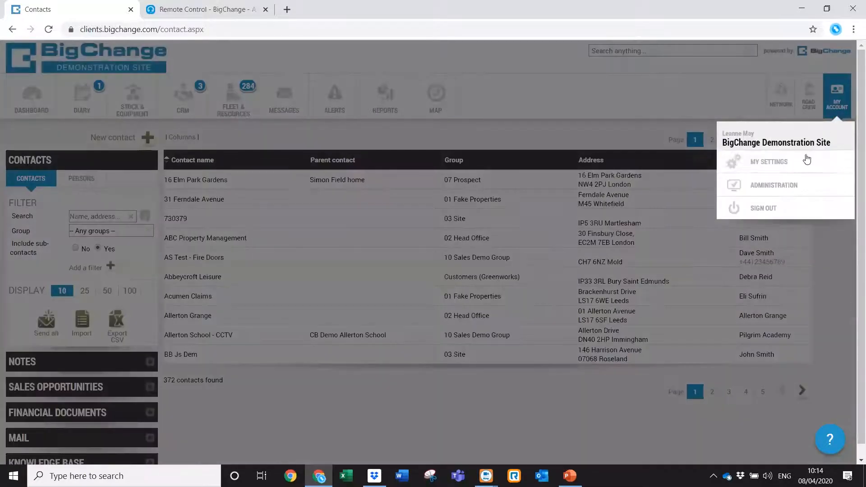
# Go to Administration and open Contacts & Notes > Note types.
pyautogui.click(788, 187)
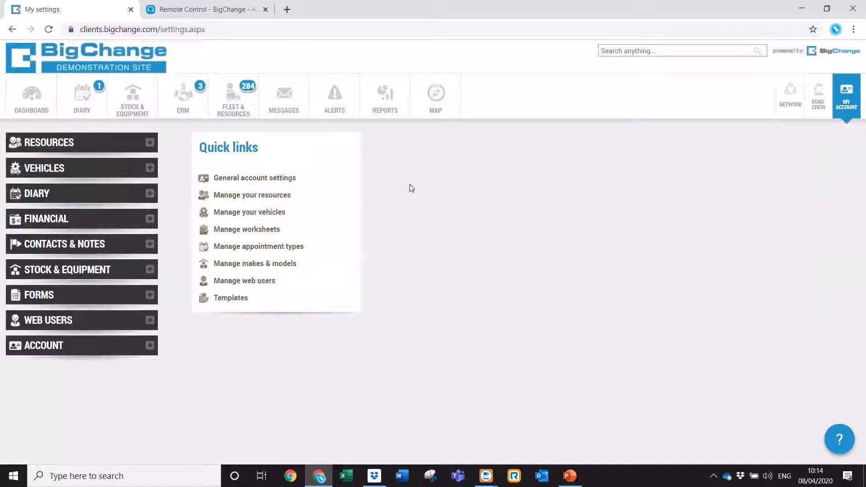
pyautogui.click(103, 244)
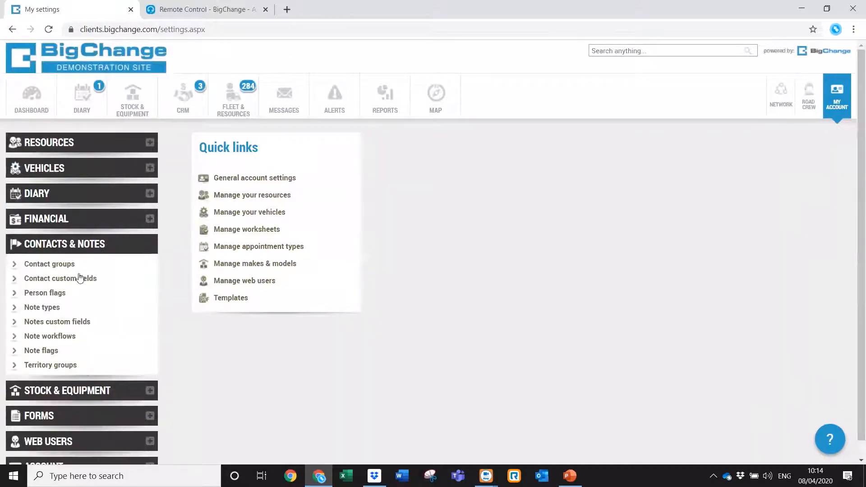
pyautogui.click(69, 309)
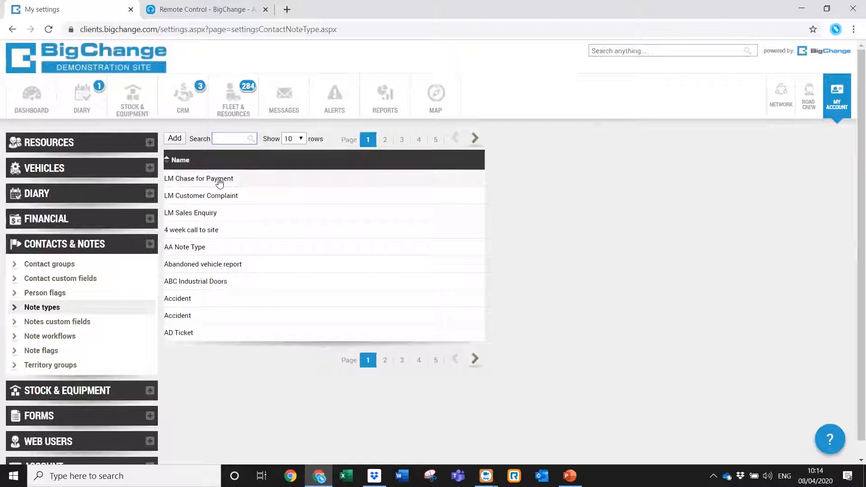
# Edit the LM Sales Enquiry note type, keep note creator as default owner, and choose an hours-based due date.
pyautogui.click(216, 213)
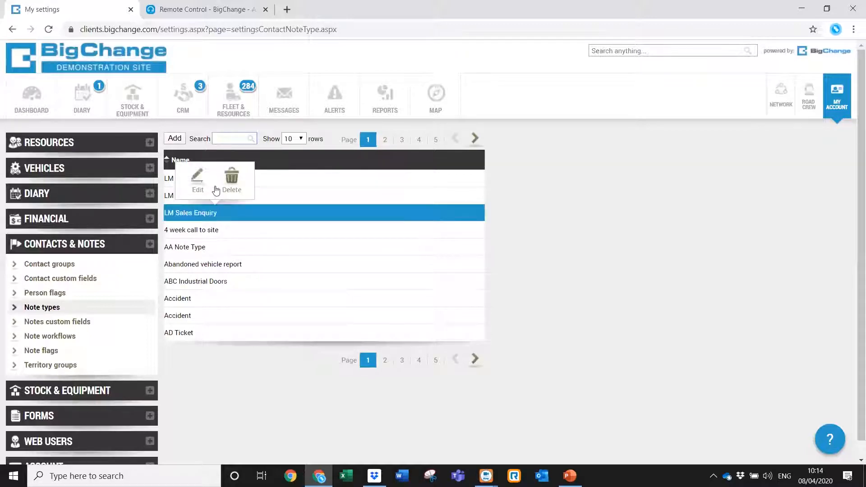
pyautogui.click(199, 177)
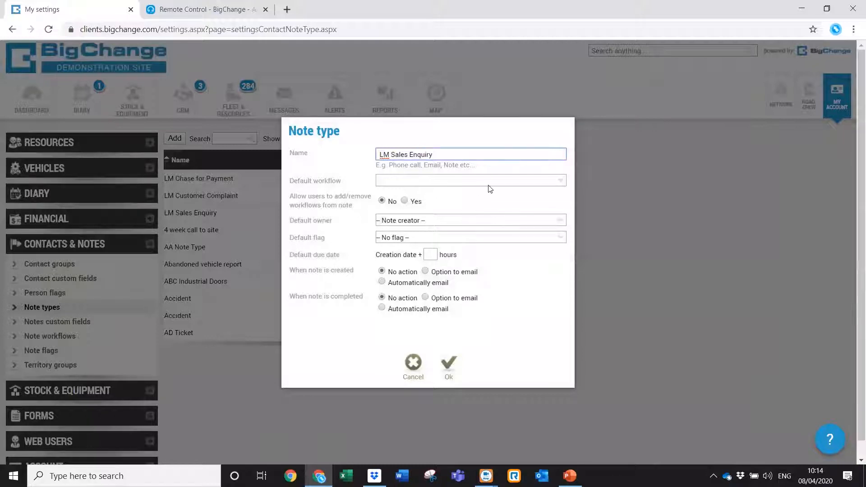
pyautogui.click(391, 221)
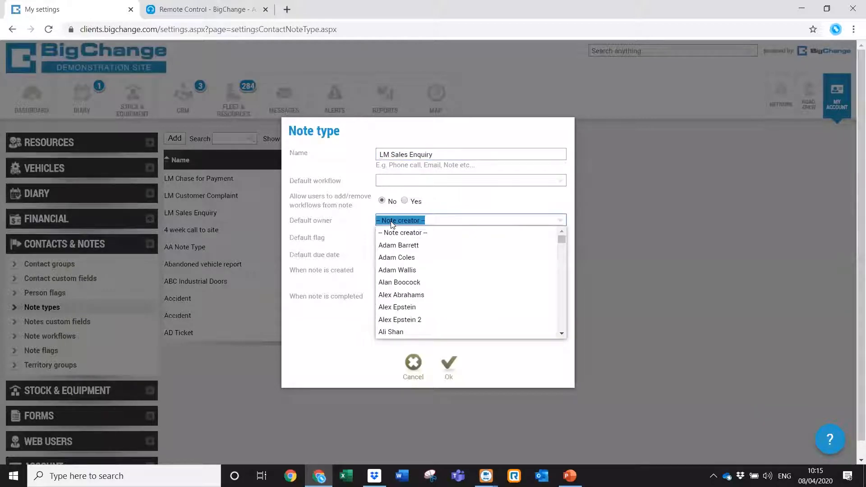
pyautogui.click(391, 221)
pyautogui.click(345, 231)
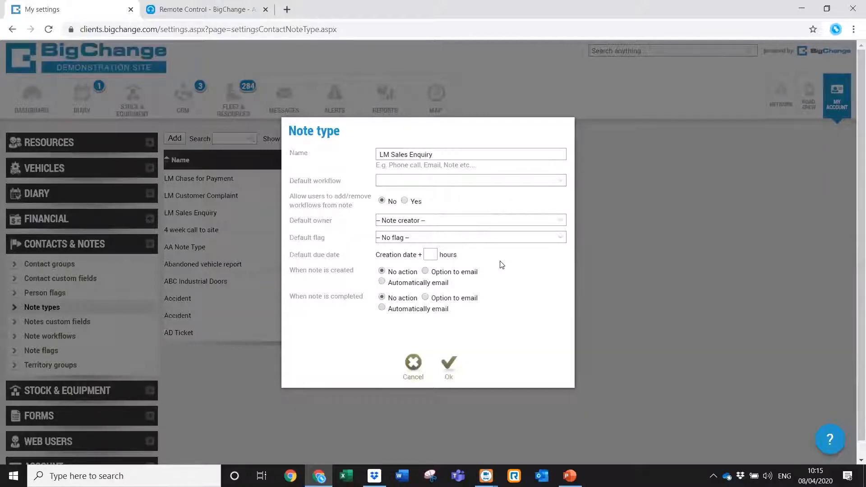
pyautogui.click(429, 254)
# Try a 24-hour due date with automatic email on creation, then cancel the changes.
pyautogui.write('24')
pyautogui.click(382, 282)
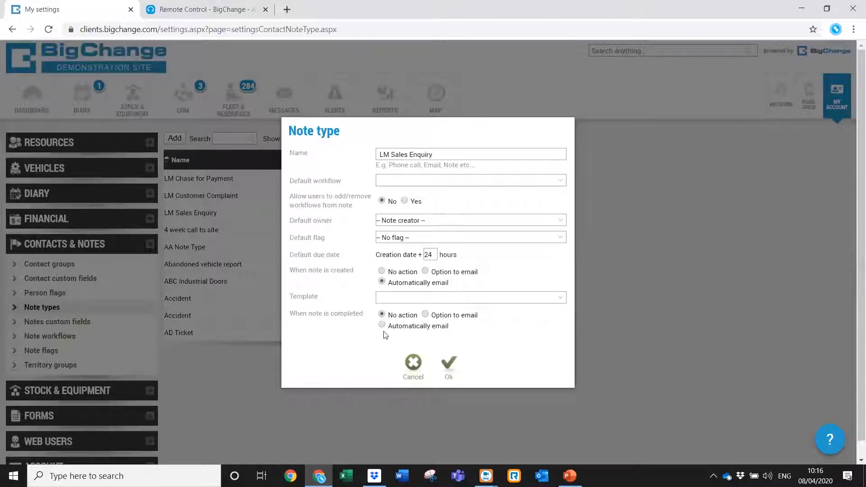
pyautogui.click(413, 364)
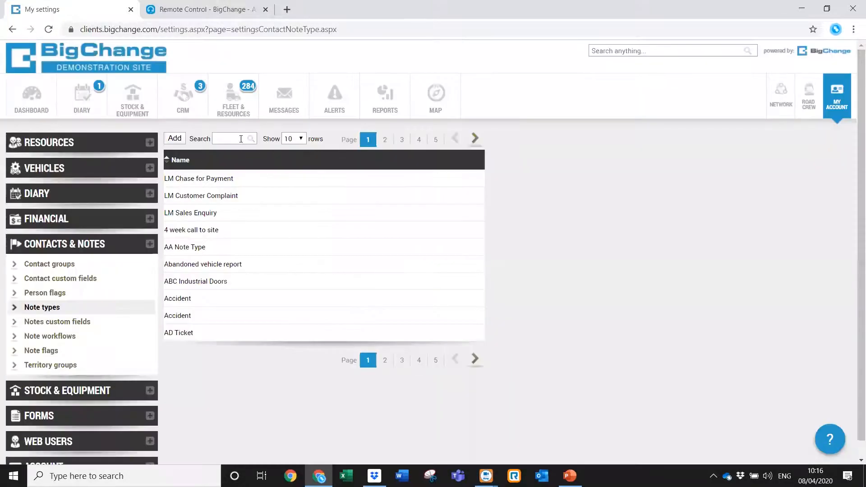
# Start and cancel a new note type, then go to the Notes custom fields settings.
pyautogui.click(175, 139)
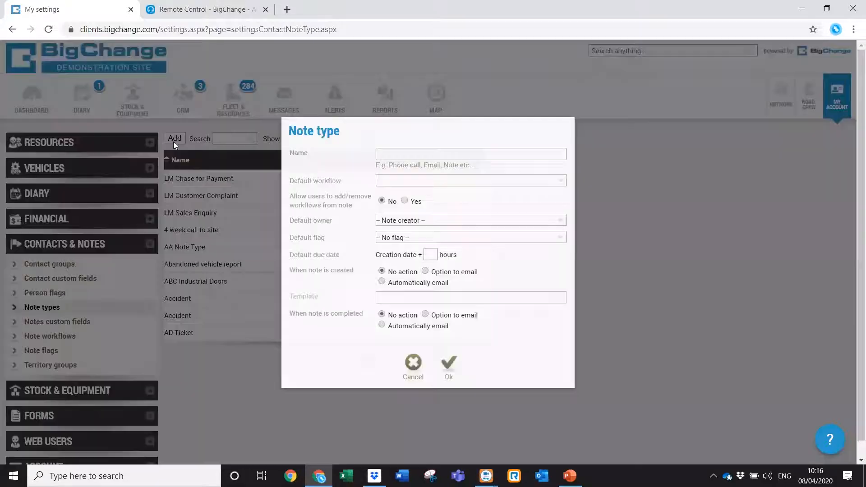
pyautogui.click(406, 364)
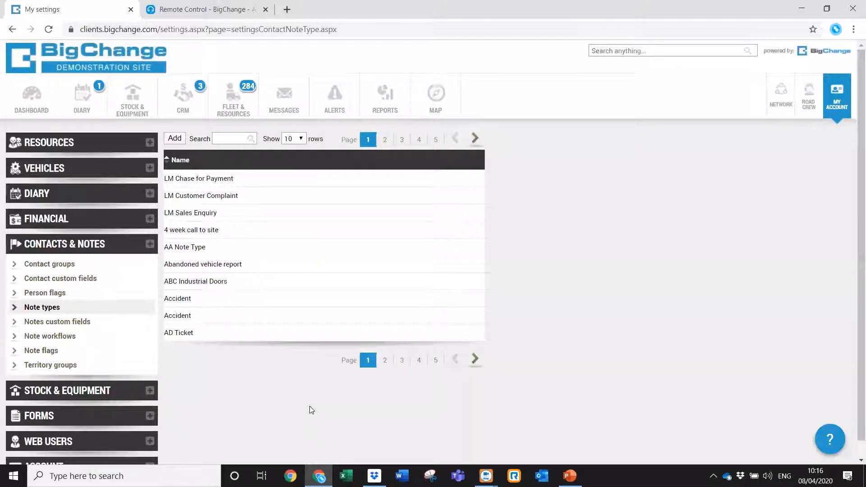
pyautogui.click(69, 328)
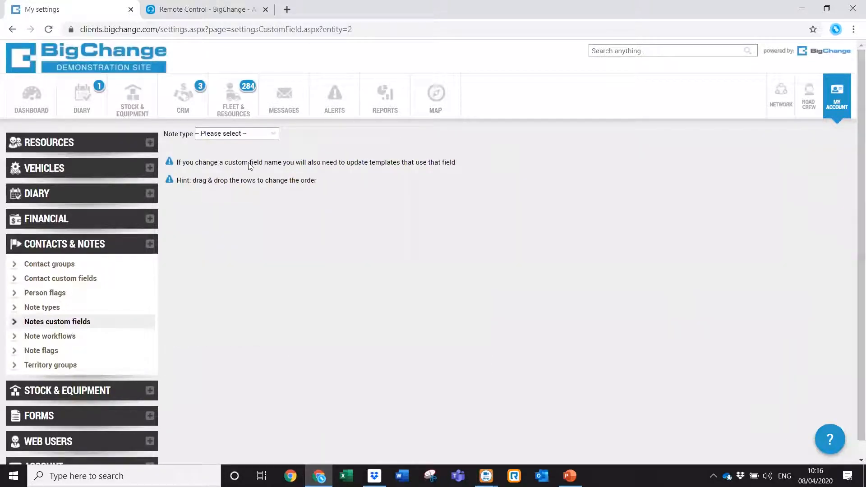
# Show LM Sales Enquiry's custom fields and preview the 'Where did you hear about us' field without changes.
pyautogui.click(276, 136)
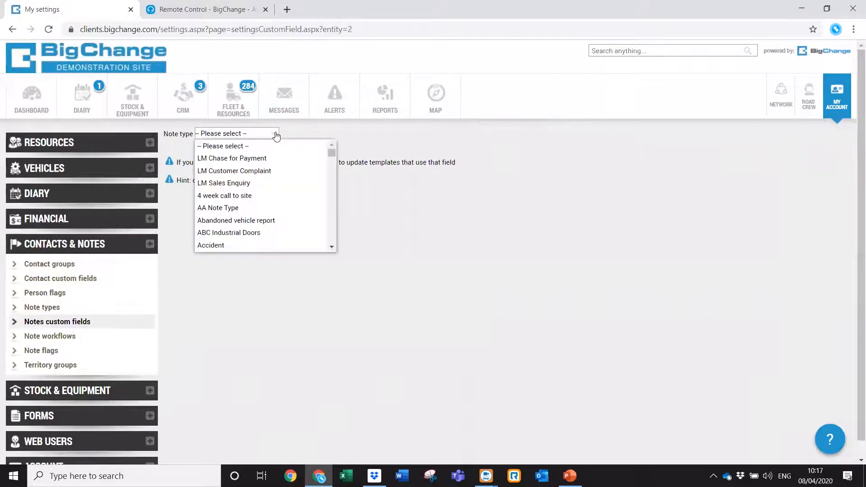
pyautogui.click(254, 188)
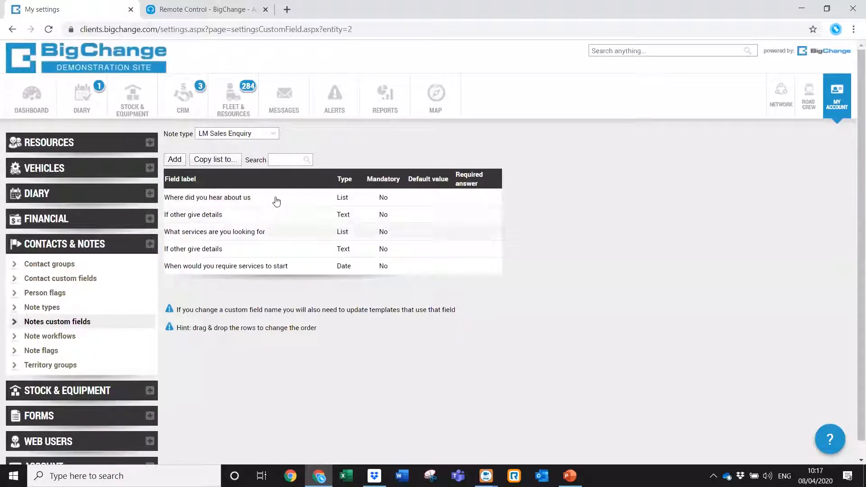
pyautogui.click(264, 202)
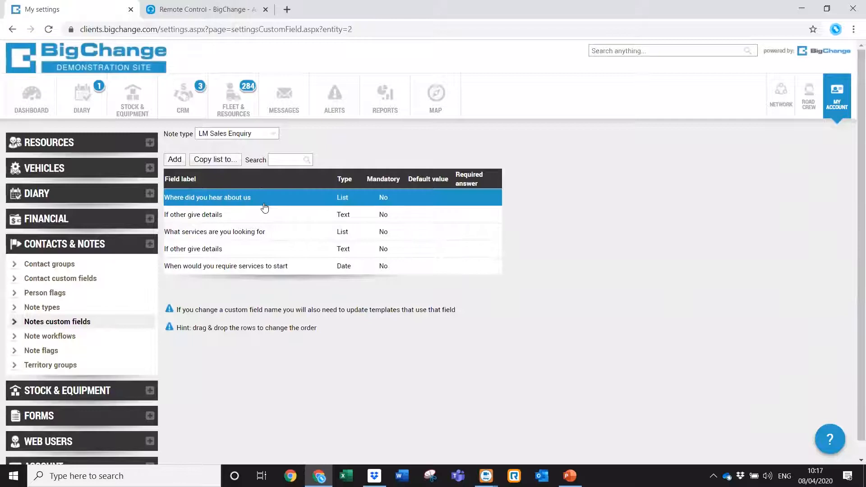
pyautogui.click(264, 173)
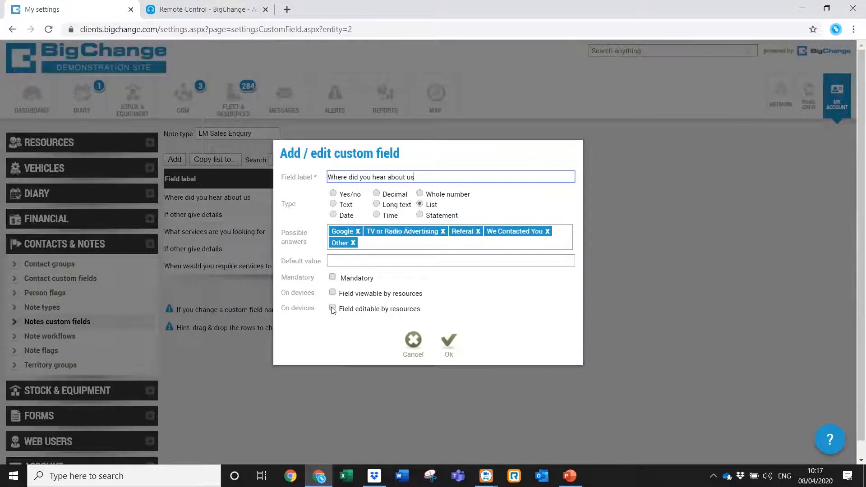
pyautogui.click(413, 341)
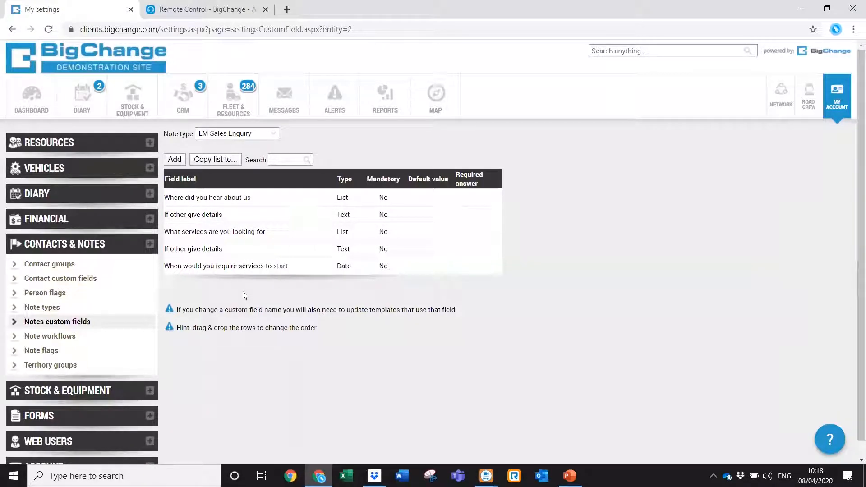
# Open the Note flags settings, then start and cancel adding a new flag.
pyautogui.click(84, 356)
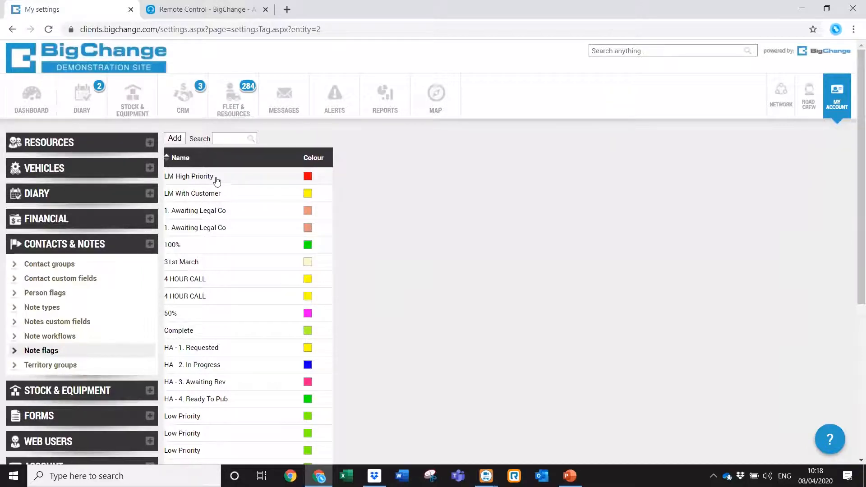
pyautogui.click(175, 138)
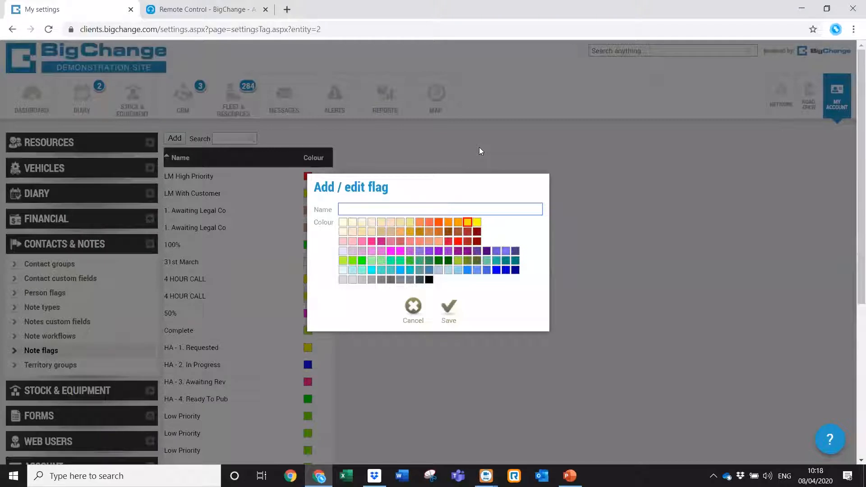
pyautogui.click(419, 310)
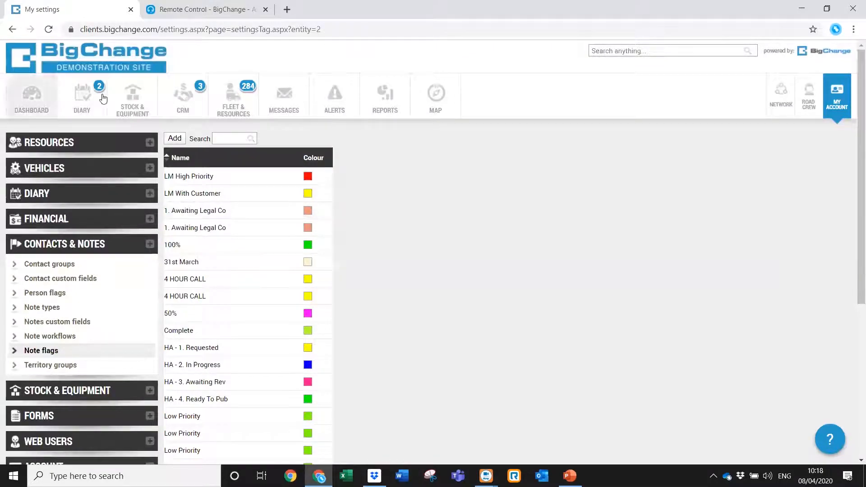
# Go to CRM Notes, then open and close an empty new note without saving.
pyautogui.click(176, 113)
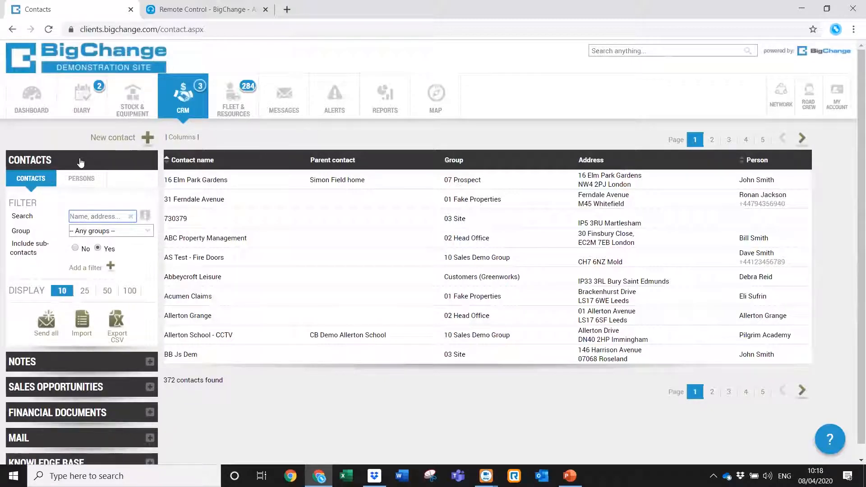
pyautogui.click(37, 361)
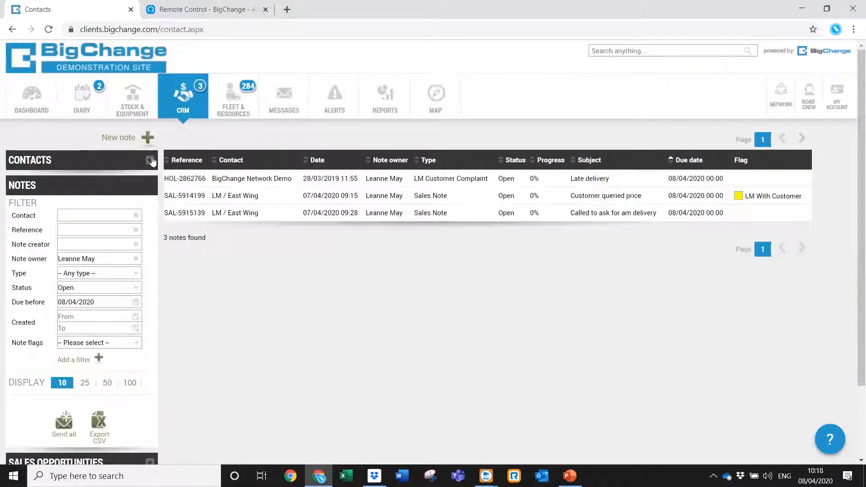
pyautogui.click(140, 139)
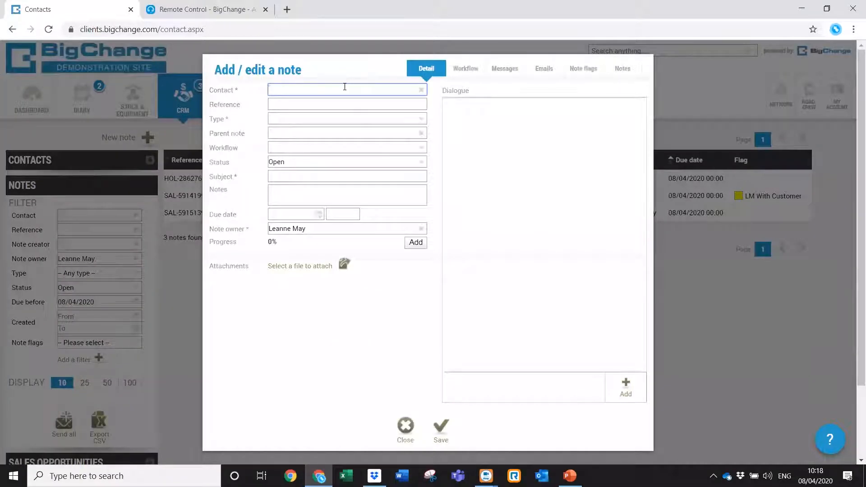
pyautogui.click(405, 426)
# Return to the contacts list and search for 'duke'.
pyautogui.click(95, 160)
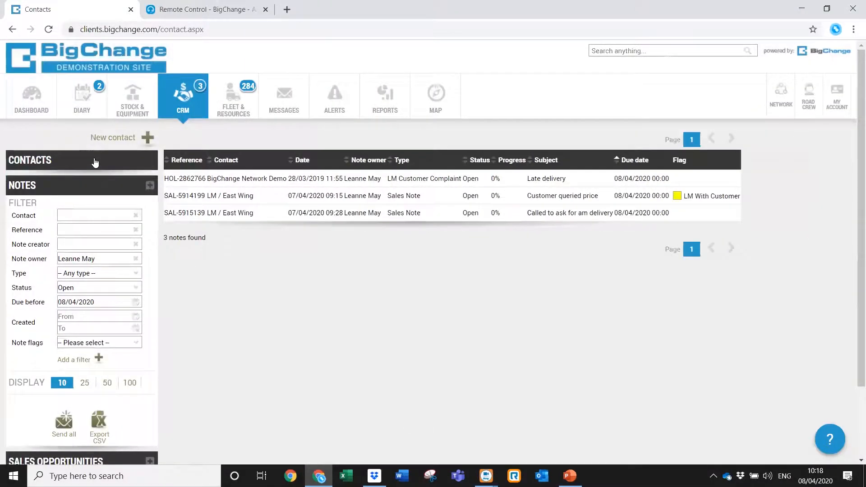
pyautogui.click(109, 216)
pyautogui.write('dukes')
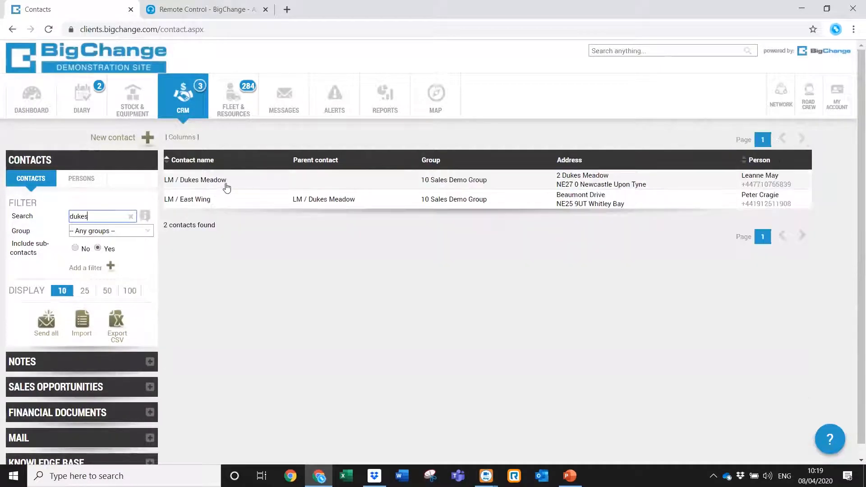
# Open the LM / Dukes Meadow contact record and review its existing notes without adding one.
pyautogui.click(228, 185)
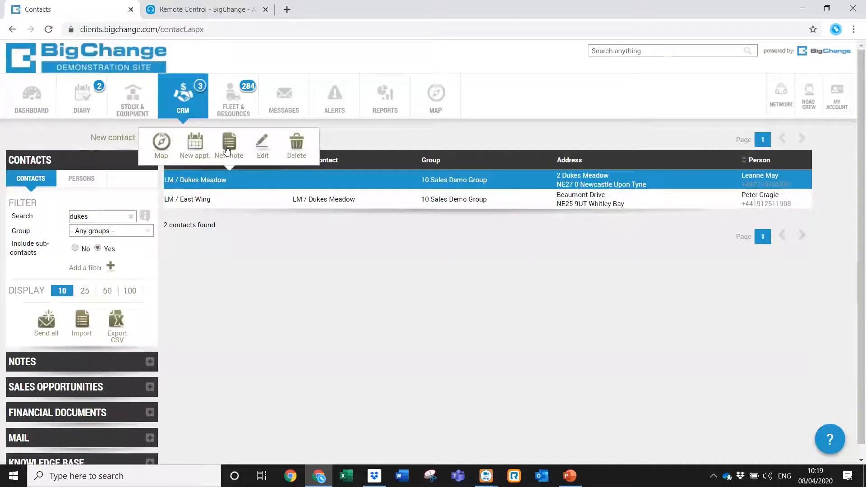
pyautogui.click(265, 149)
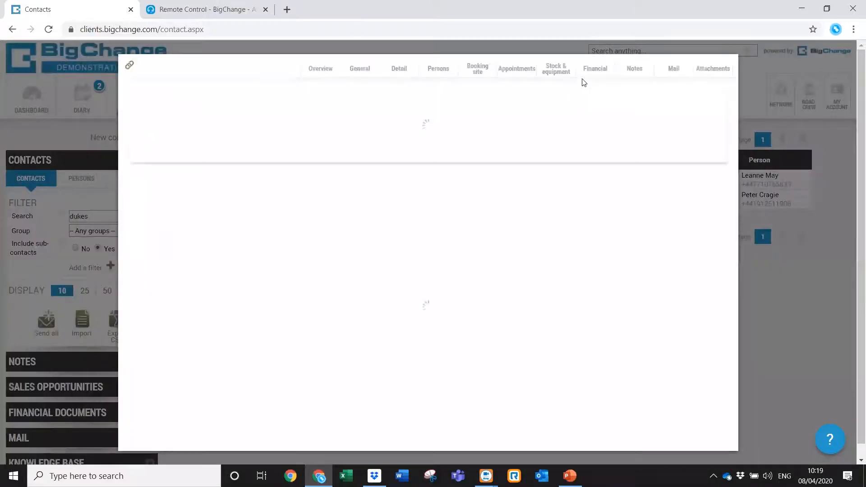
pyautogui.click(633, 70)
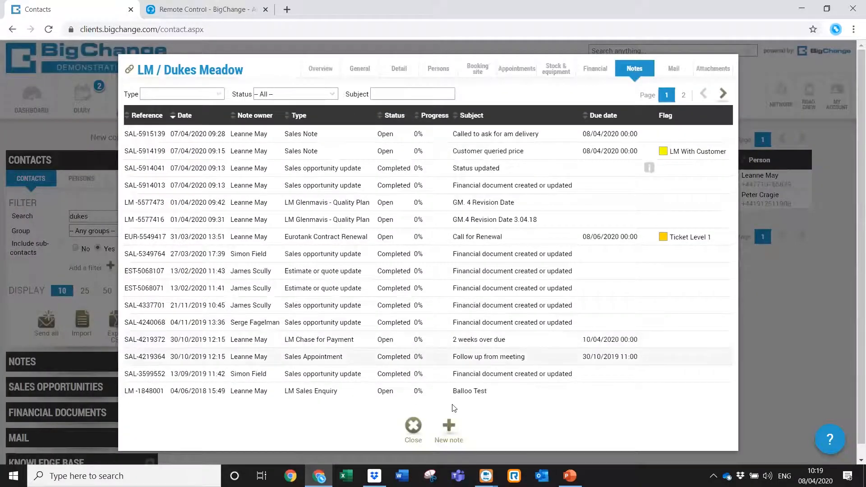
pyautogui.click(449, 427)
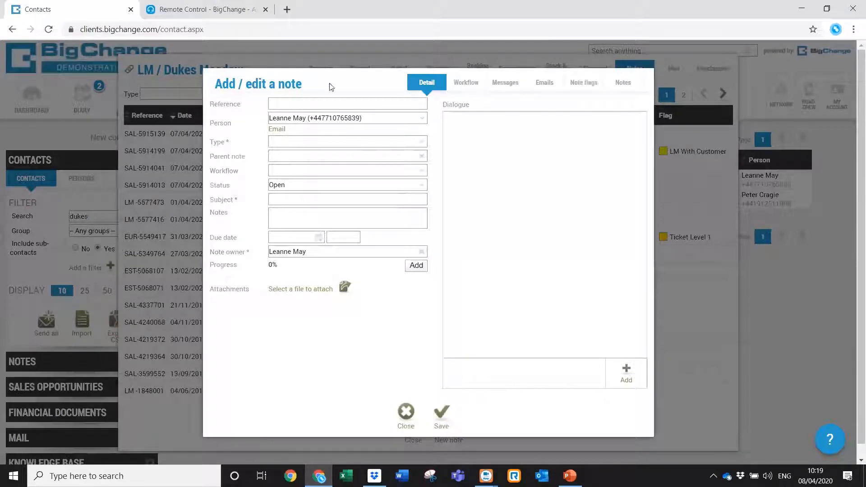
pyautogui.click(406, 412)
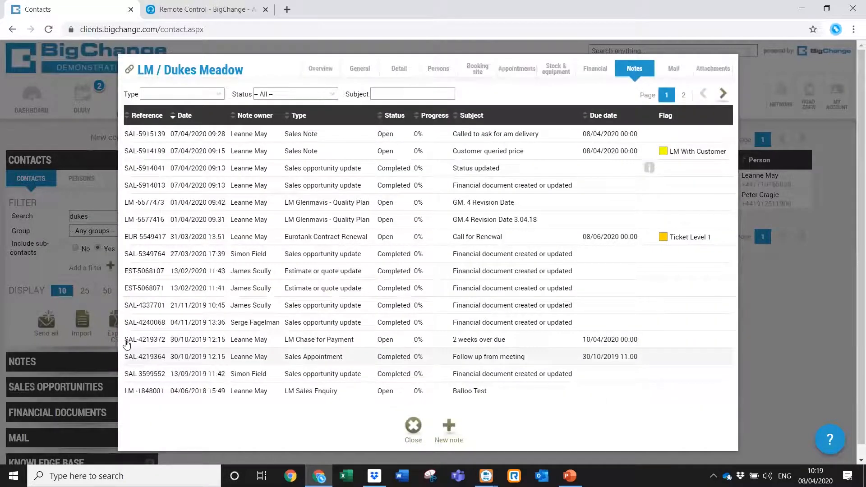
pyautogui.click(92, 340)
# Start a new note from the CRM notes list, entering 'dukes' as the contact.
pyautogui.click(85, 364)
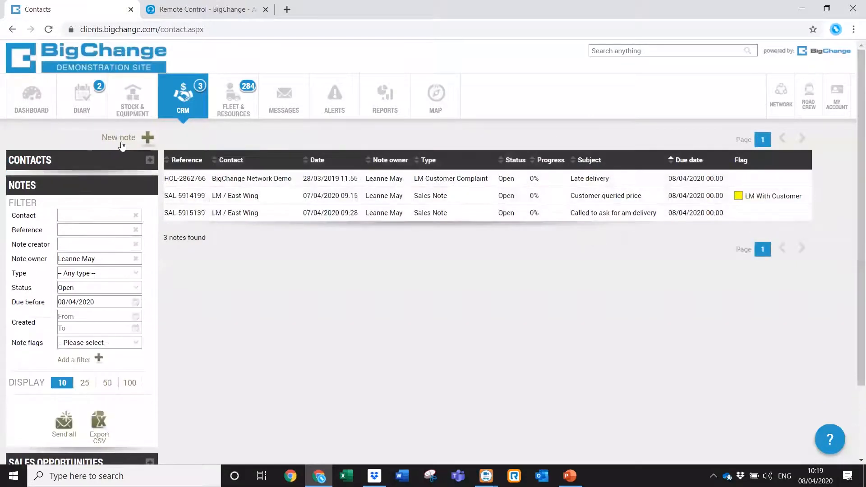
pyautogui.click(121, 142)
pyautogui.write('dukes m')
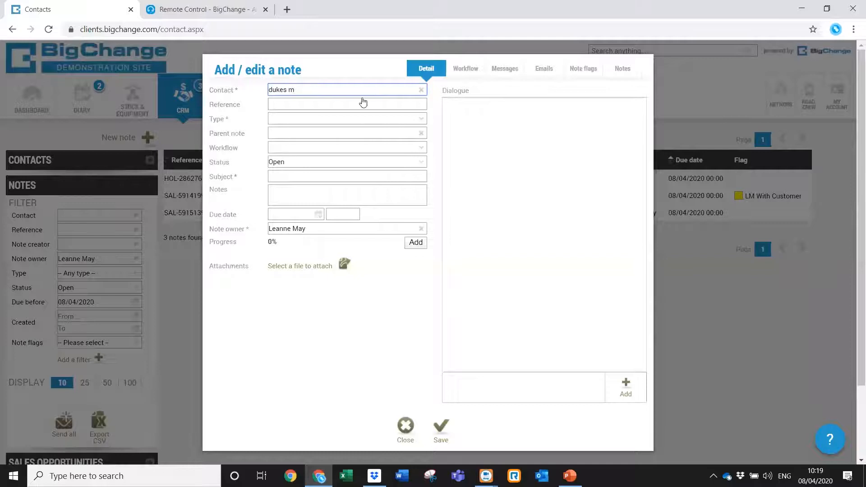
# Link the note to LM / Dukes Meadow and choose a contact person.
pyautogui.click(358, 102)
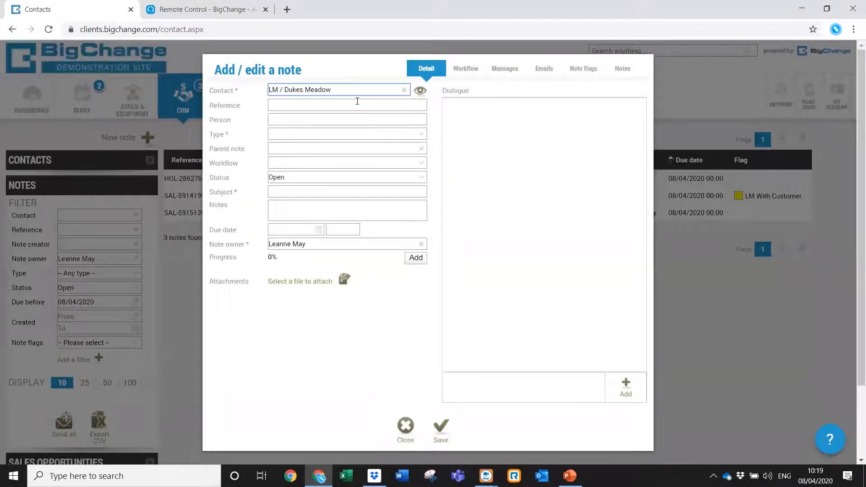
pyautogui.click(421, 120)
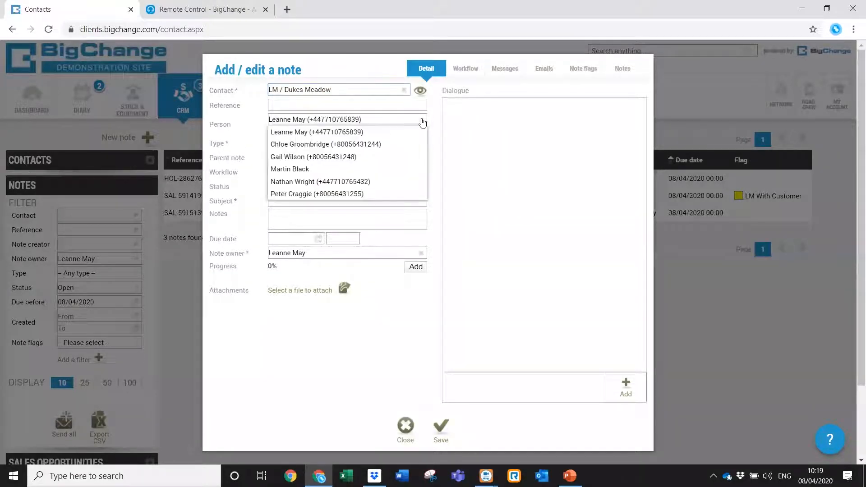
pyautogui.click(295, 194)
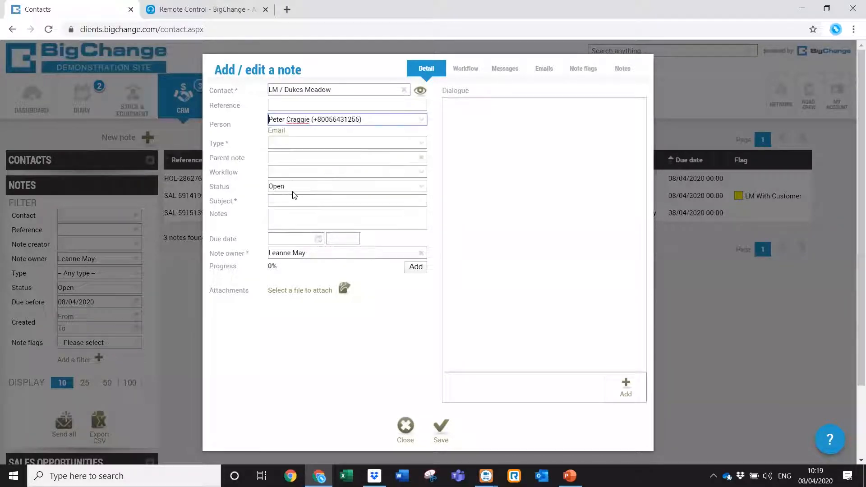
# Set the note type to LM Sales Enquiry.
pyautogui.click(348, 144)
pyautogui.write('lm')
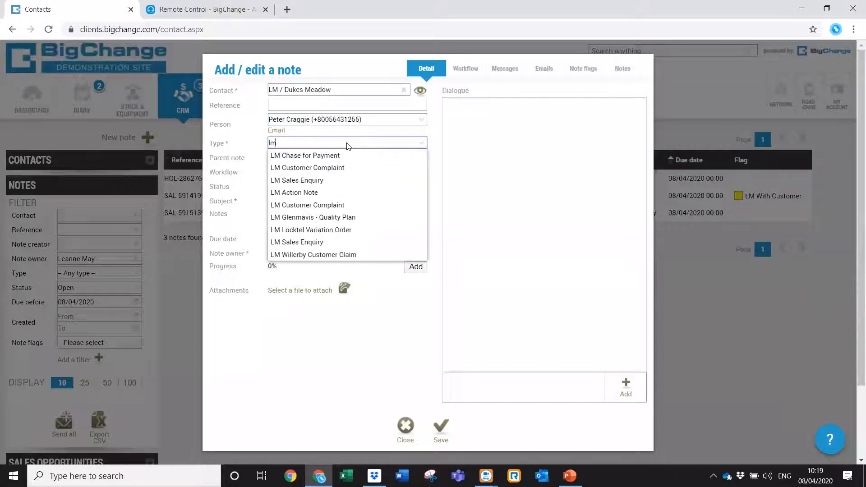
pyautogui.click(327, 180)
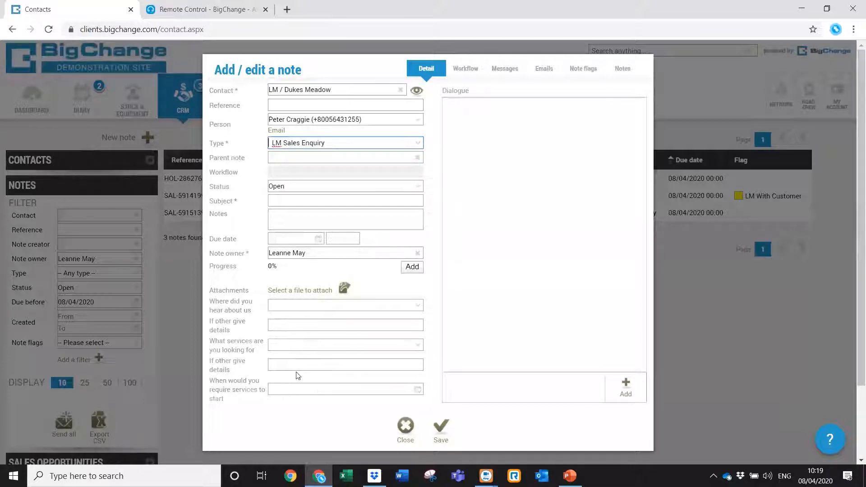
pyautogui.click(419, 144)
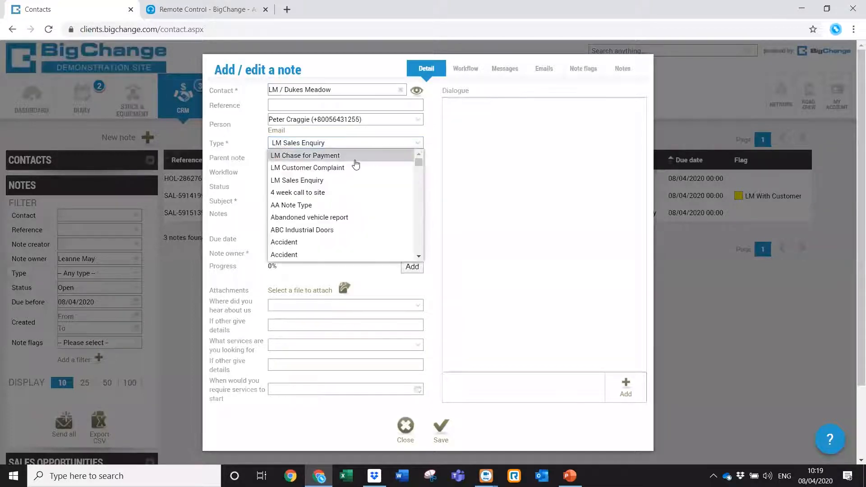
pyautogui.click(354, 167)
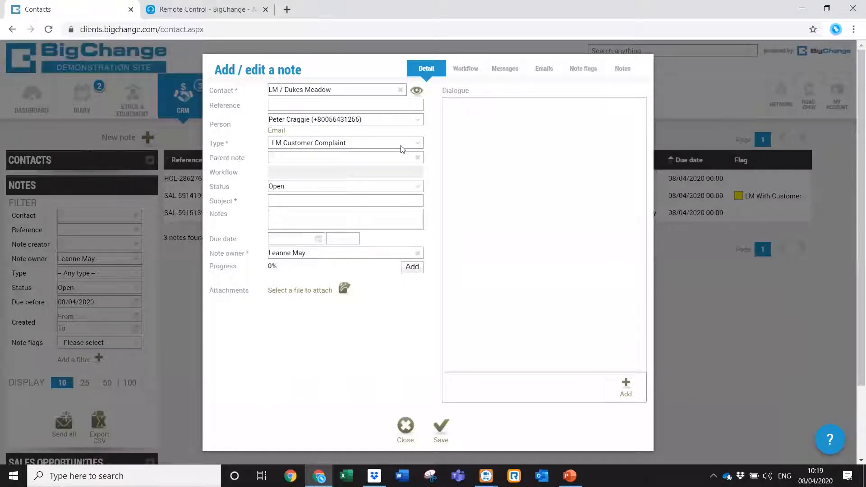
pyautogui.click(414, 148)
pyautogui.click(374, 177)
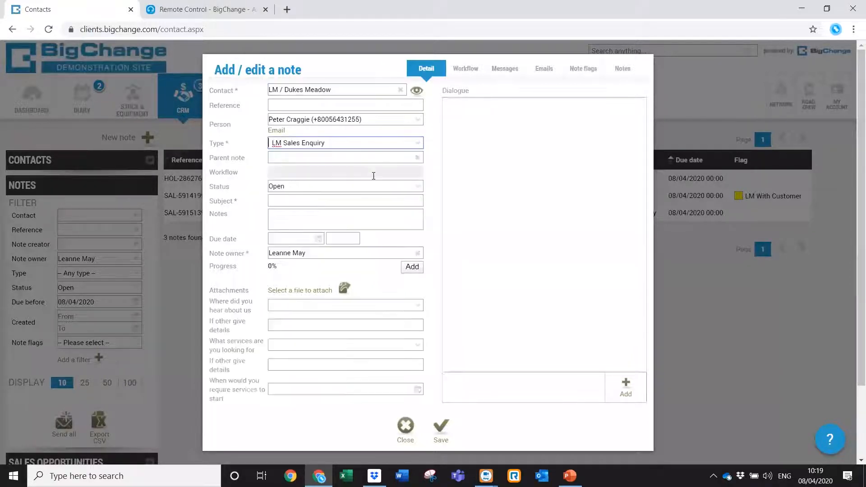
# Enter the subject 'Inbound Call' and a due date of 10/04/2020.
pyautogui.click(306, 201)
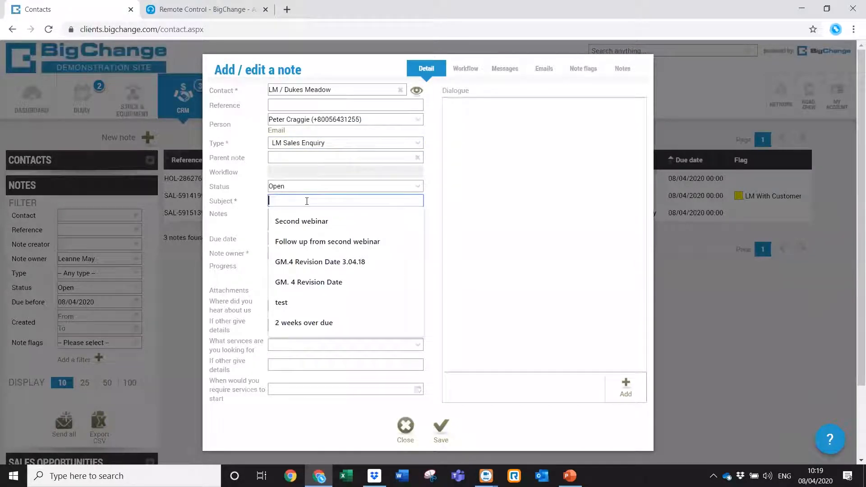
pyautogui.write('Inbound ')
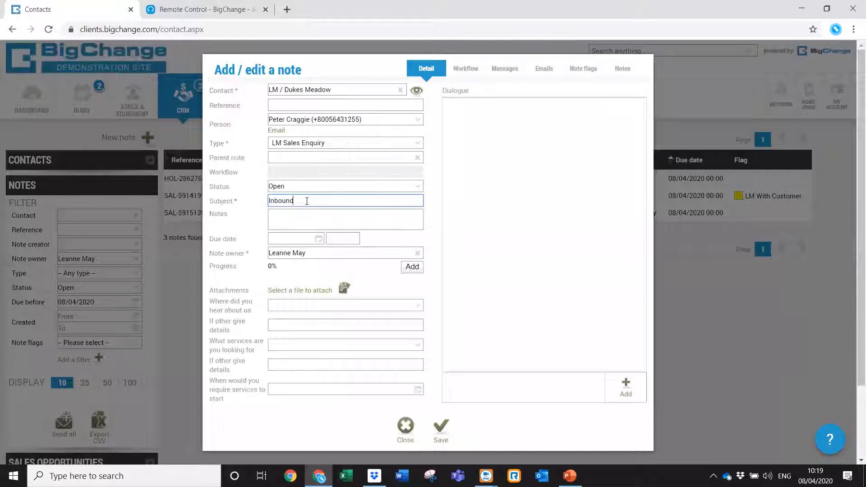
pyautogui.write('Call')
pyautogui.click(292, 239)
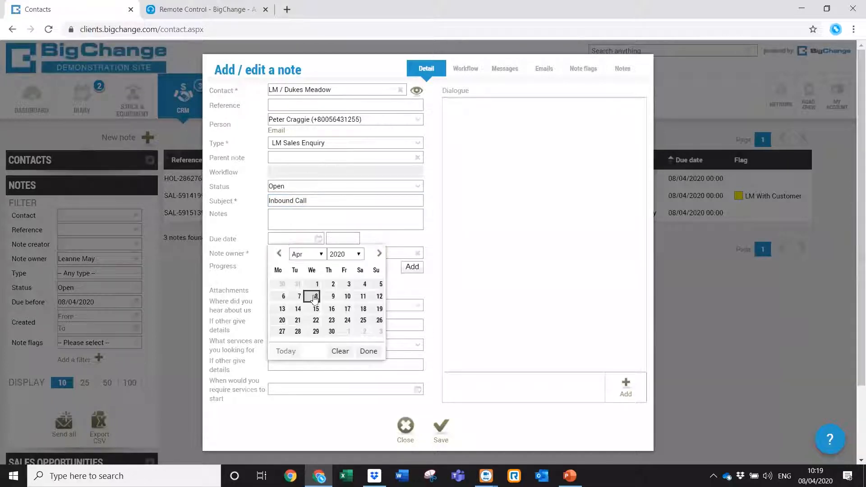
pyautogui.click(348, 297)
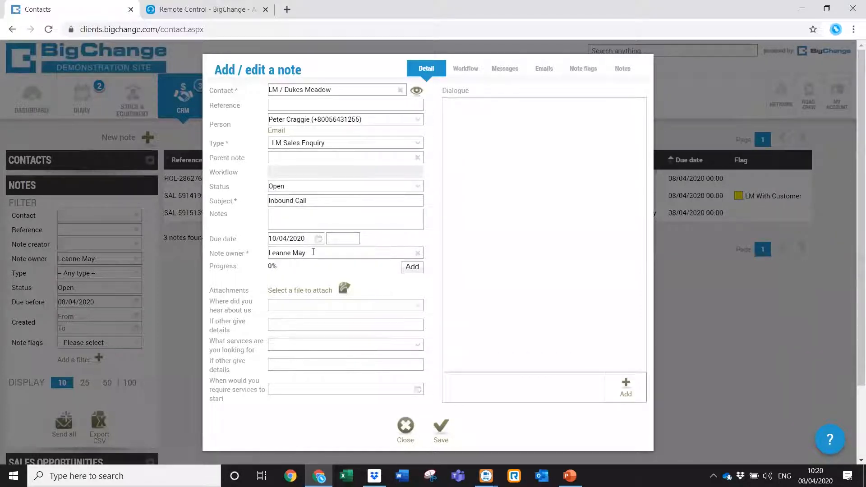
# Retype the Note owner field and reselect the original owner.
pyautogui.click(376, 254)
pyautogui.press('BackSpace')
pyautogui.press('BackSpace')
pyautogui.press('BackSpace')
pyautogui.press('BackSpace')
pyautogui.press('BackSpace')
pyautogui.press('BackSpace')
pyautogui.press('BackSpace')
pyautogui.write('serg')
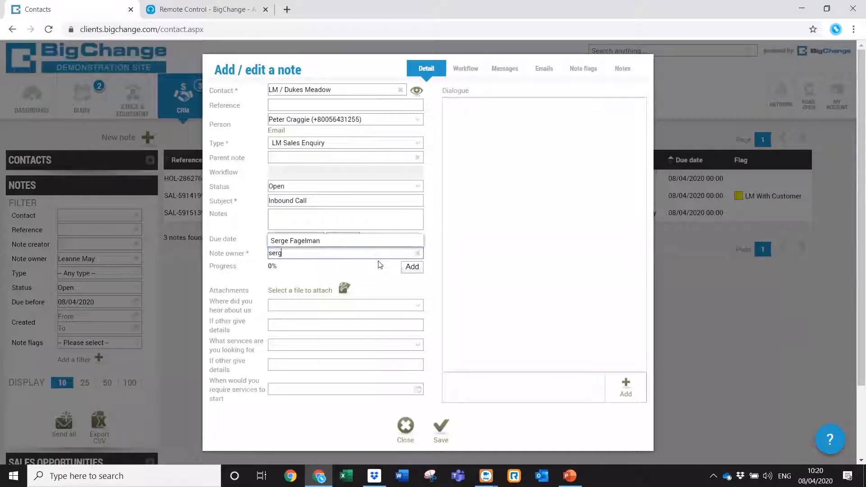
pyautogui.press('BackSpace')
pyautogui.press('BackSpace')
pyautogui.press('BackSpace')
pyautogui.press('BackSpace')
pyautogui.write('lean')
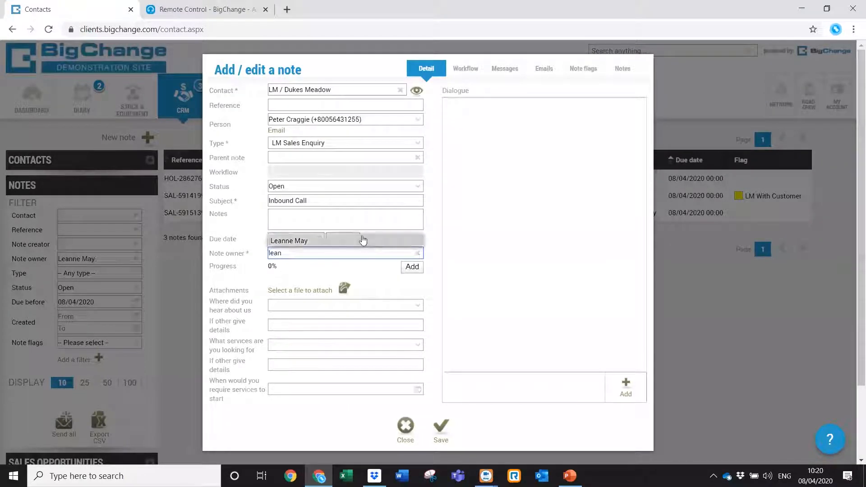
pyautogui.click(363, 239)
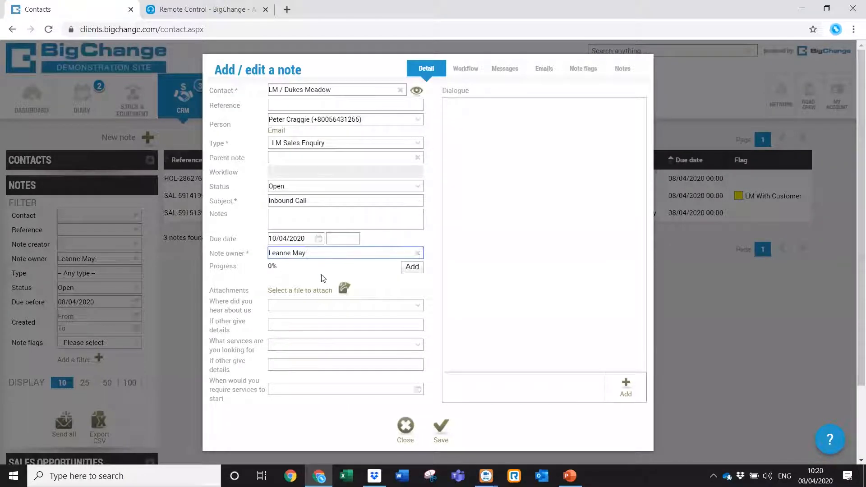
pyautogui.click(317, 291)
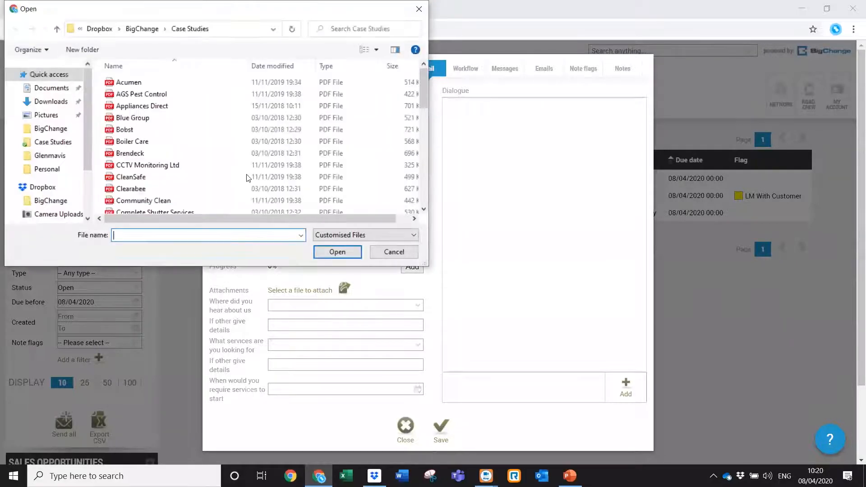
# Attach Acumen.pdf from the Case Studies folder to the note.
pyautogui.doubleClick(173, 84)
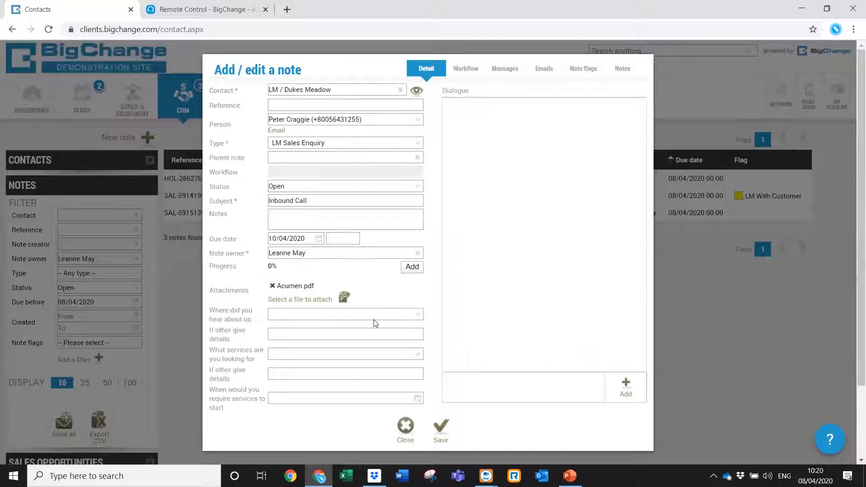
# Set the enquiry source to Other with details 'Delivery person was using BigChange'.
pyautogui.click(420, 320)
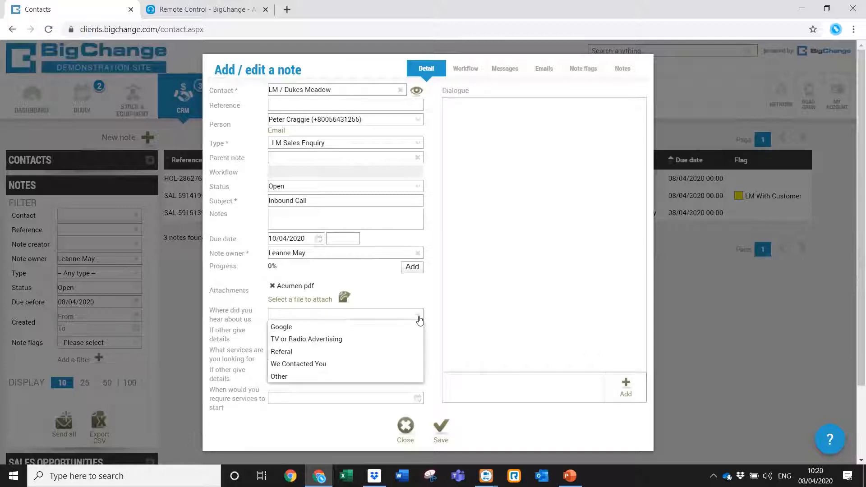
pyautogui.click(348, 329)
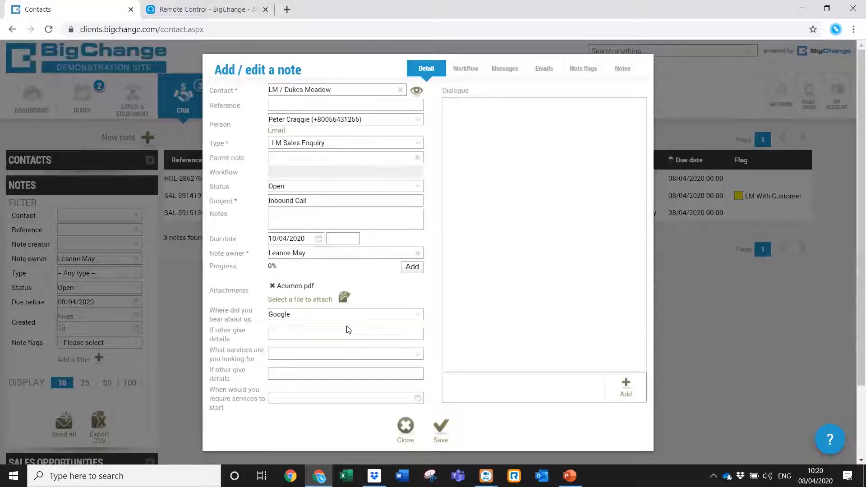
pyautogui.click(418, 315)
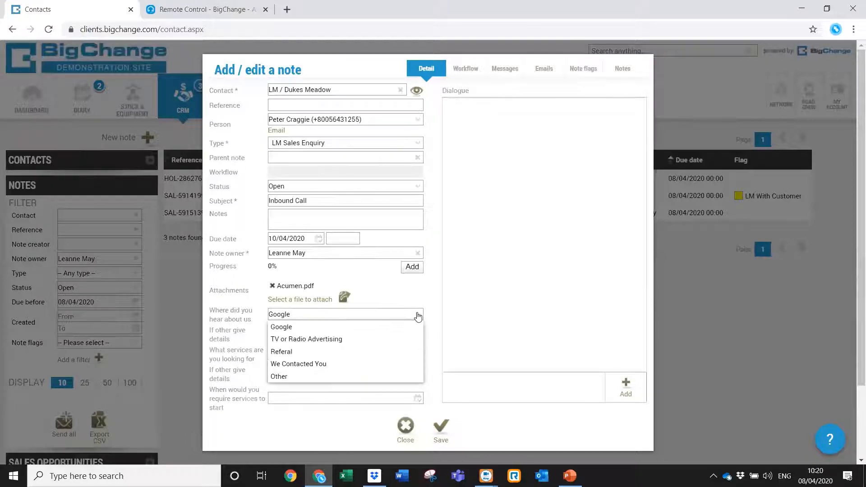
pyautogui.click(304, 378)
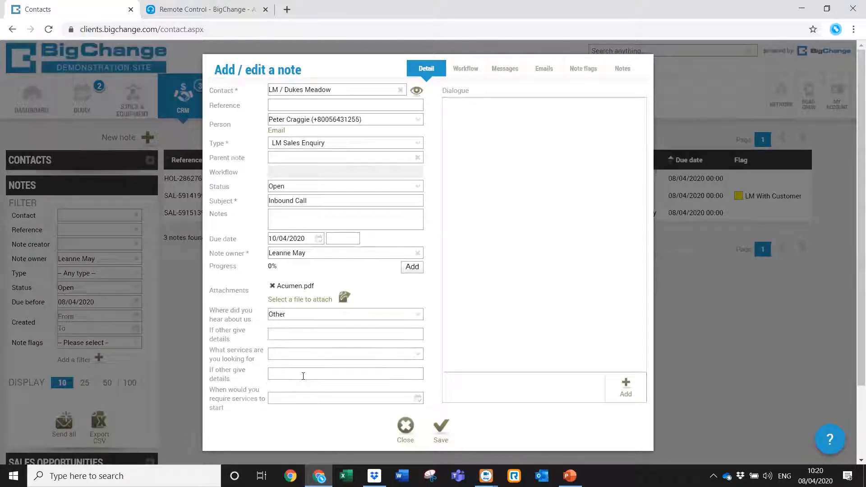
pyautogui.click(300, 338)
pyautogui.write('Delivery person')
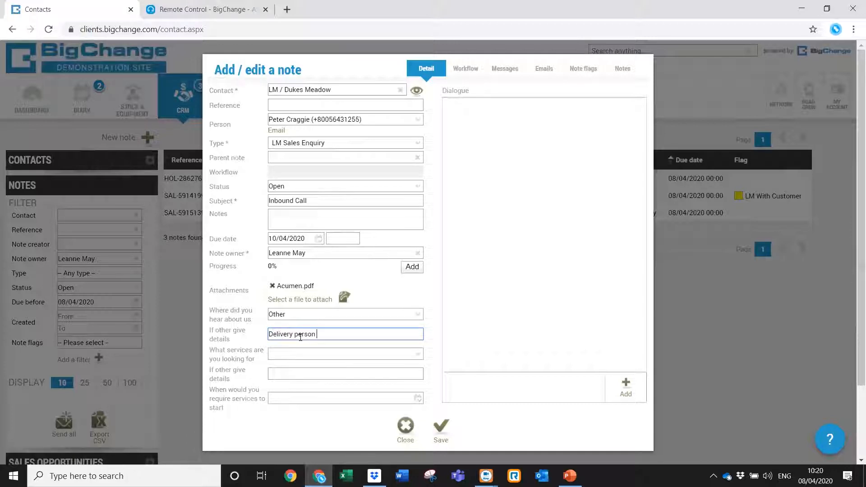
pyautogui.write(' was using BigChnag')
pyautogui.press('BackSpace')
pyautogui.press('BackSpace')
pyautogui.press('BackSpace')
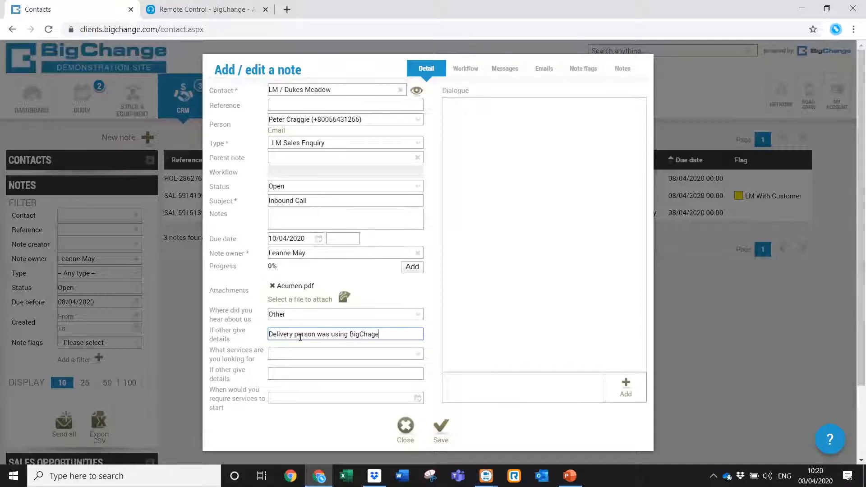
pyautogui.write('ge')
# Choose Single Visit Tidy Up as the service, starting 30/05/2020.
pyautogui.click(326, 358)
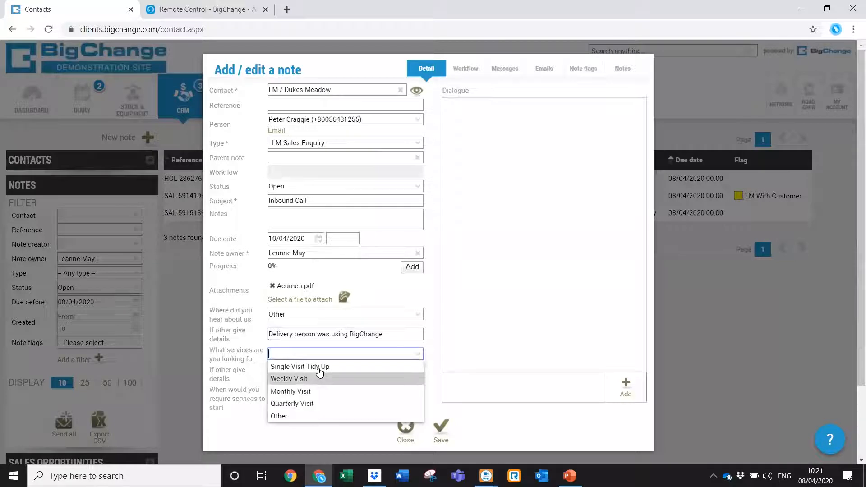
pyautogui.click(319, 369)
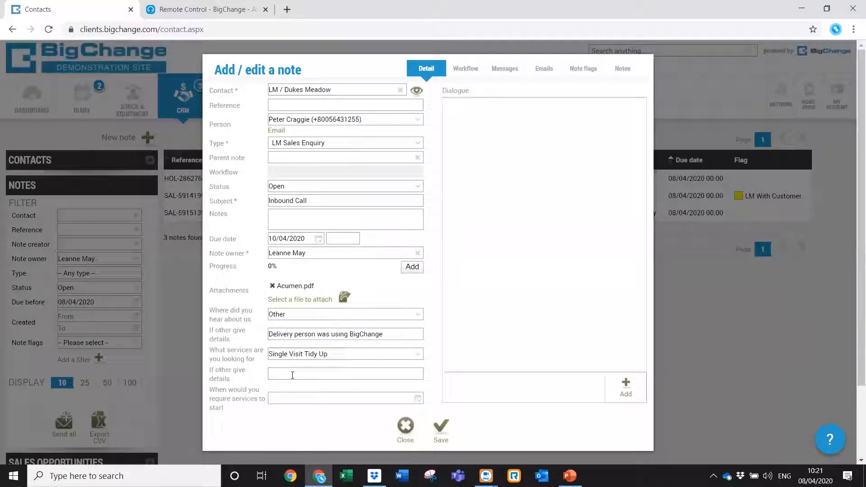
pyautogui.click(417, 399)
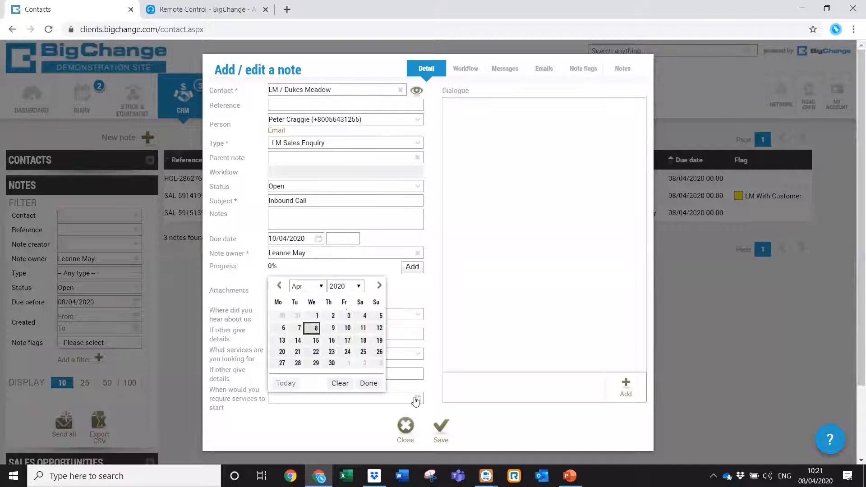
pyautogui.click(379, 286)
pyautogui.click(363, 361)
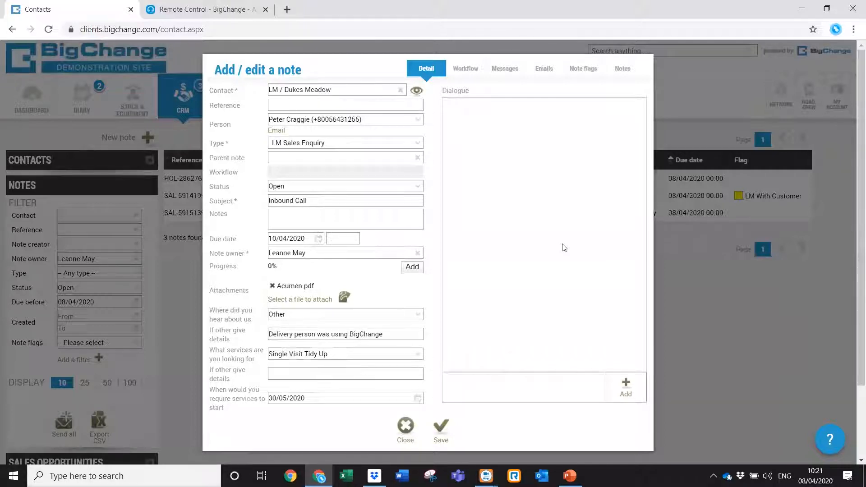
pyautogui.click(353, 214)
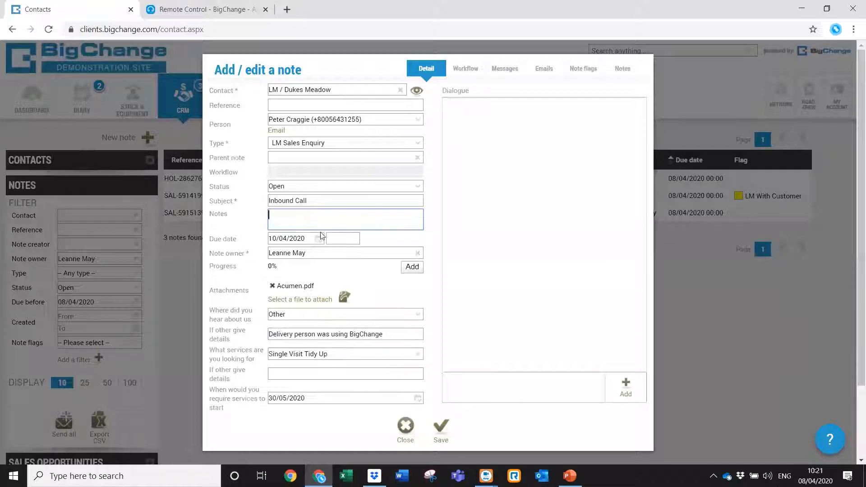
# Write notes 'Test note CRM webinar' and post dialogue 'discussed services and agreed to call back on Thursday'.
pyautogui.write('Test note CRM ')
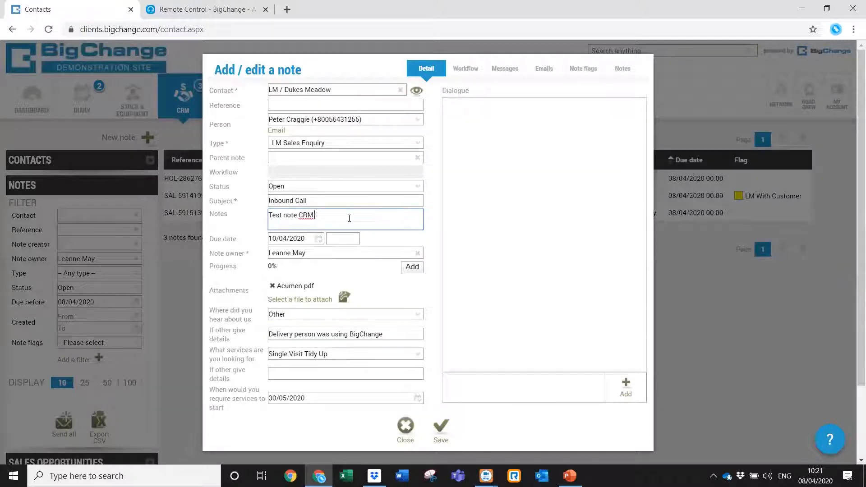
pyautogui.write('webinat')
pyautogui.press('BackSpace')
pyautogui.click(496, 383)
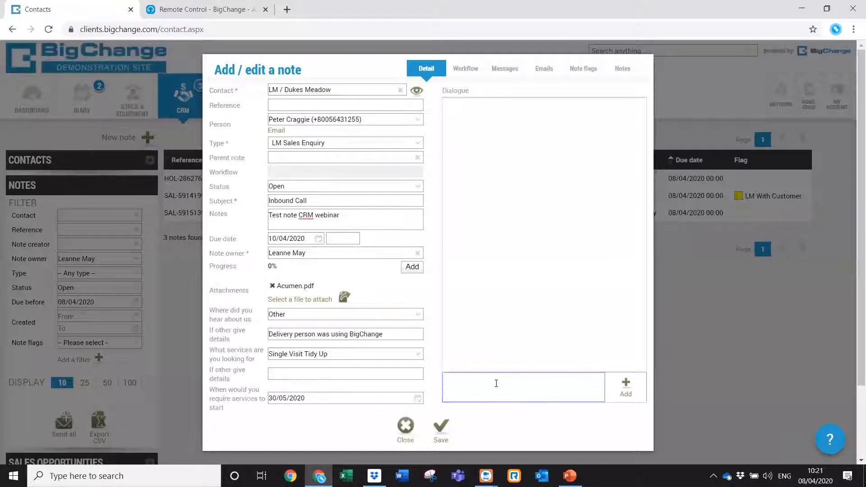
pyautogui.write('discussed services and agreed to call back on Thursday')
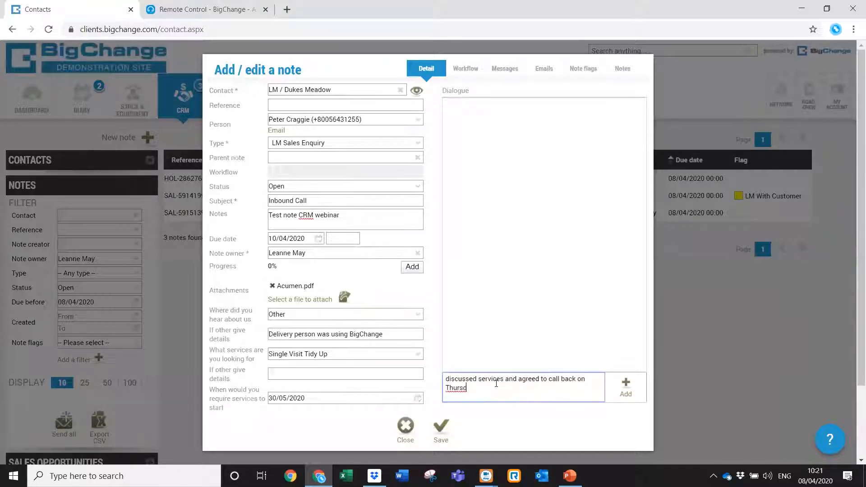
pyautogui.click(625, 388)
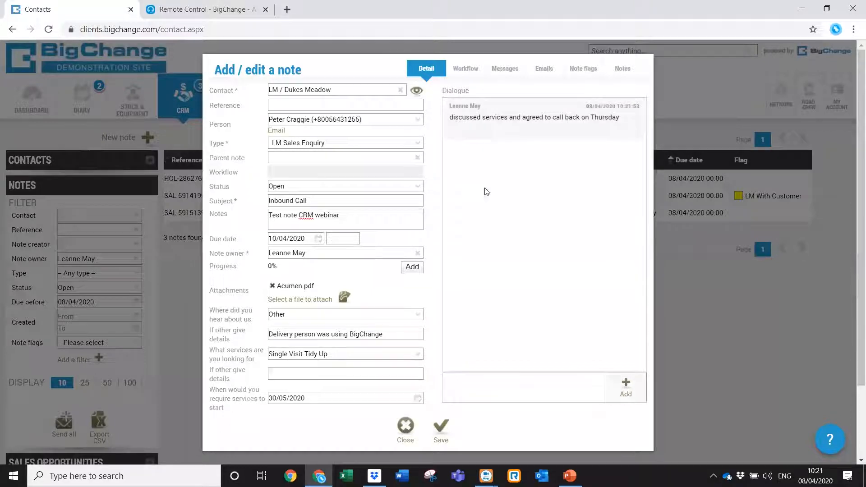
# Post a dialogue message tagging a colleague: 'please follow up this enquiry'.
pyautogui.click(491, 386)
pyautogui.write('@serge')
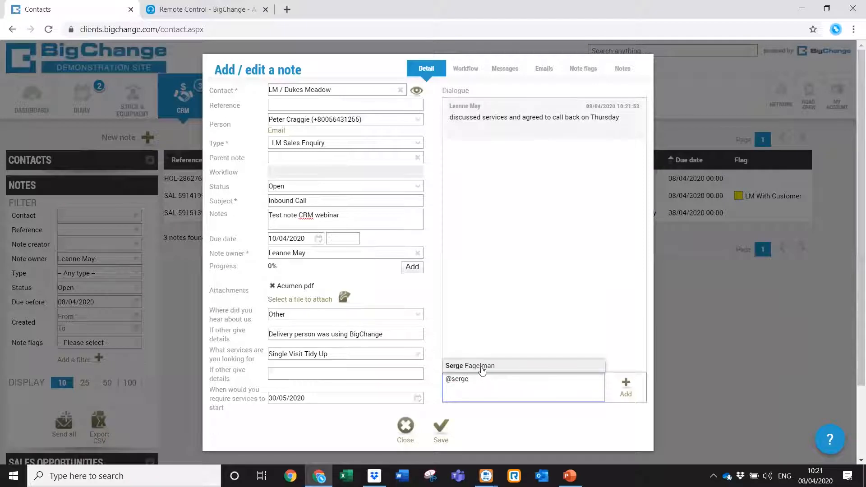
pyautogui.click(482, 367)
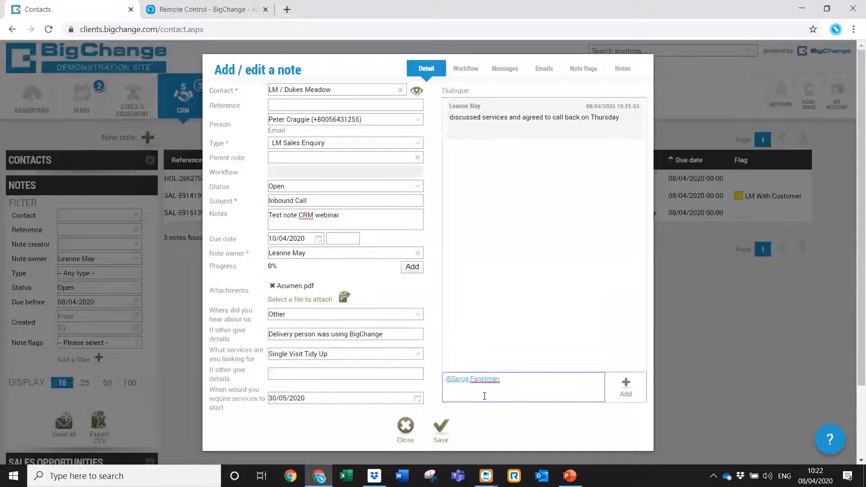
pyautogui.write('lease follow up this enquiry')
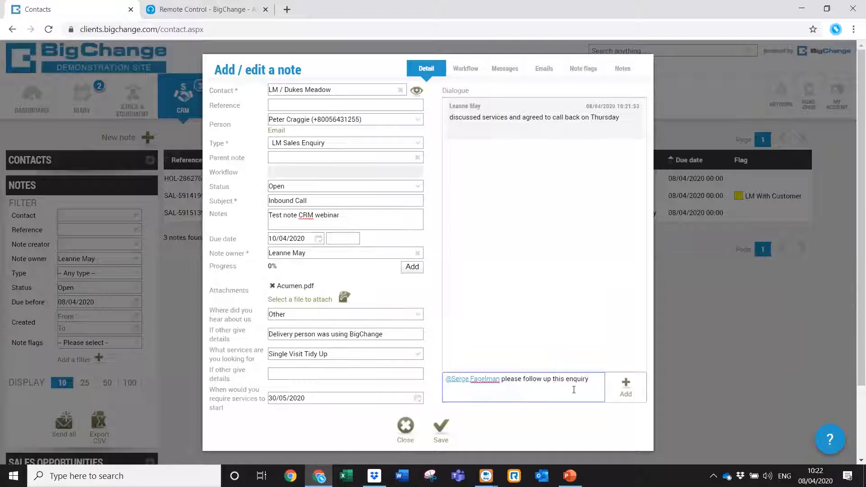
pyautogui.click(607, 400)
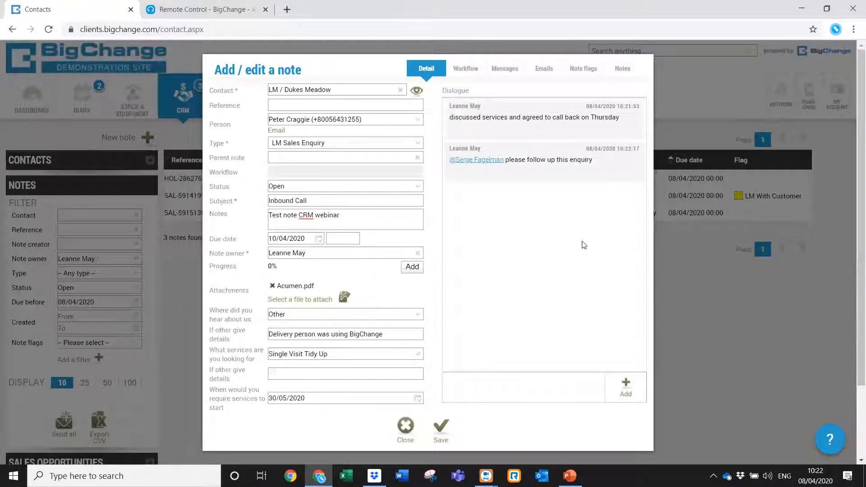
# Switch the note to its Workflow view.
pyautogui.click(473, 71)
pyautogui.click(427, 69)
pyautogui.click(464, 73)
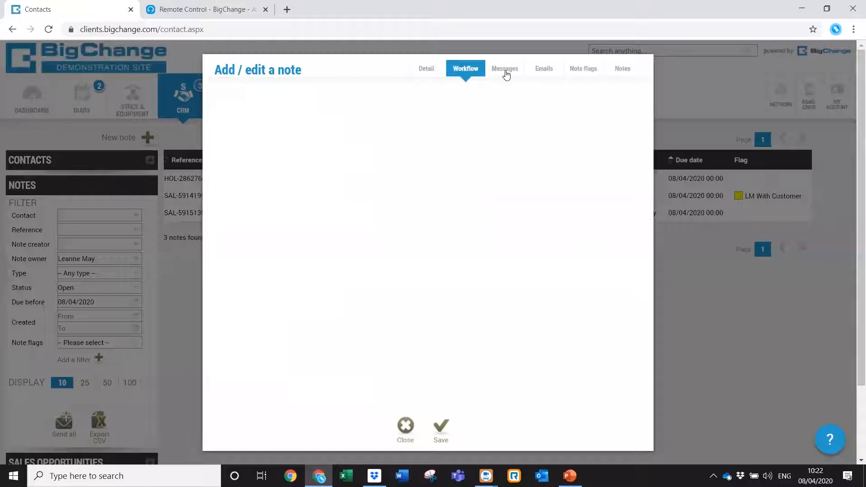
# Save the new note when prompted on opening Note flags.
pyautogui.click(505, 71)
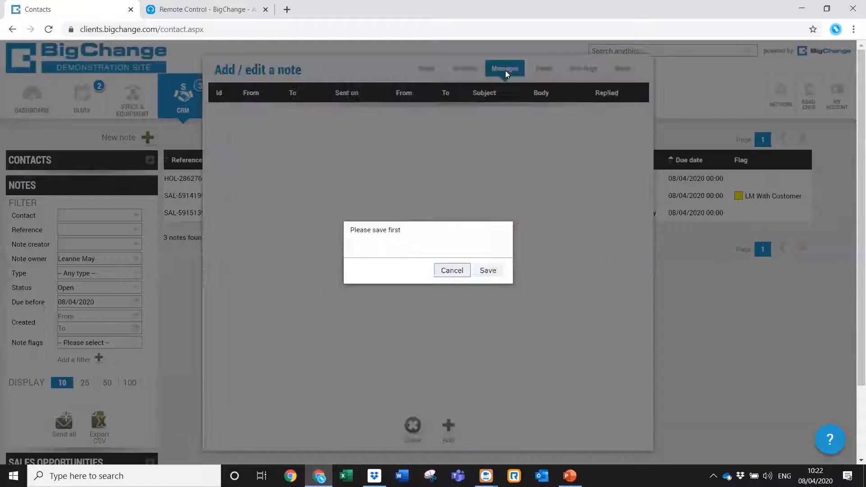
pyautogui.click(453, 271)
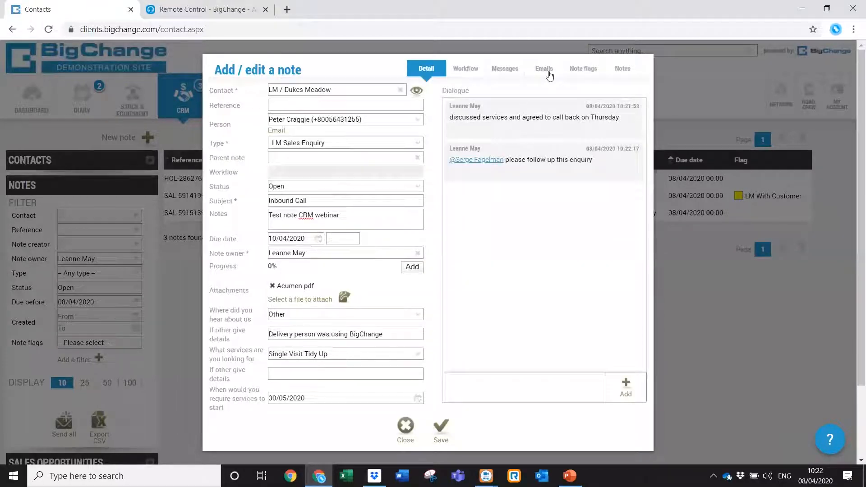
pyautogui.click(580, 72)
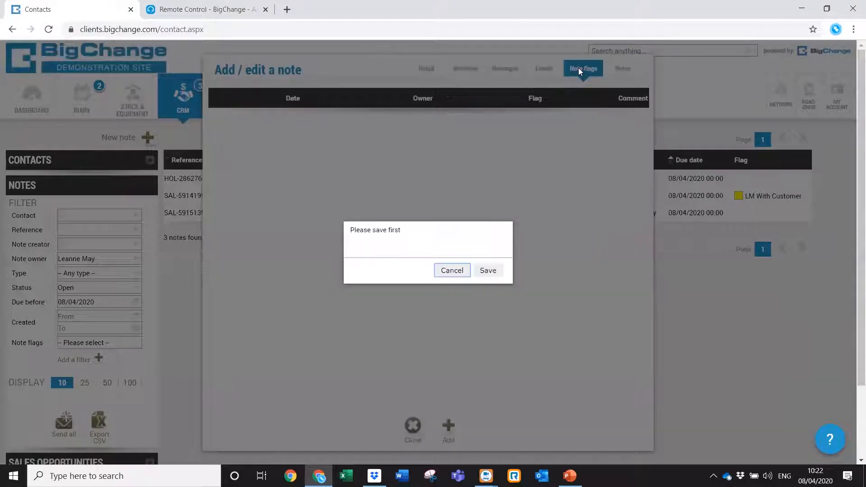
pyautogui.click(487, 271)
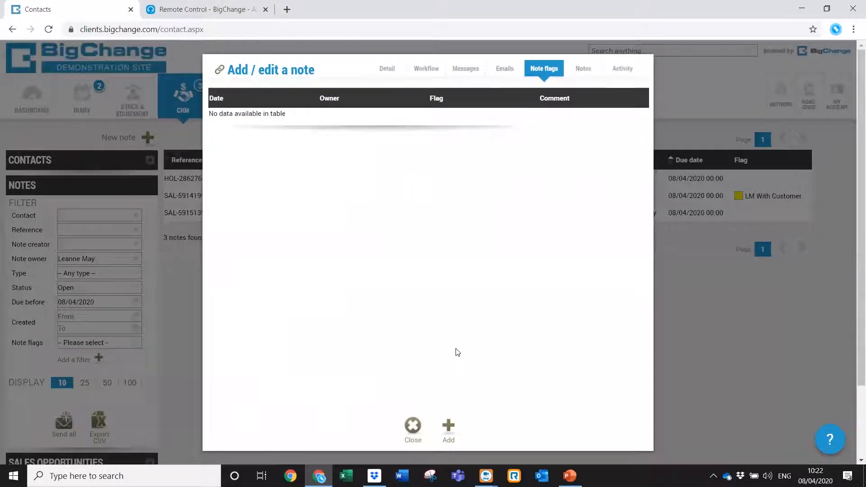
# Add and save the LM High Priority flag on the note.
pyautogui.click(450, 426)
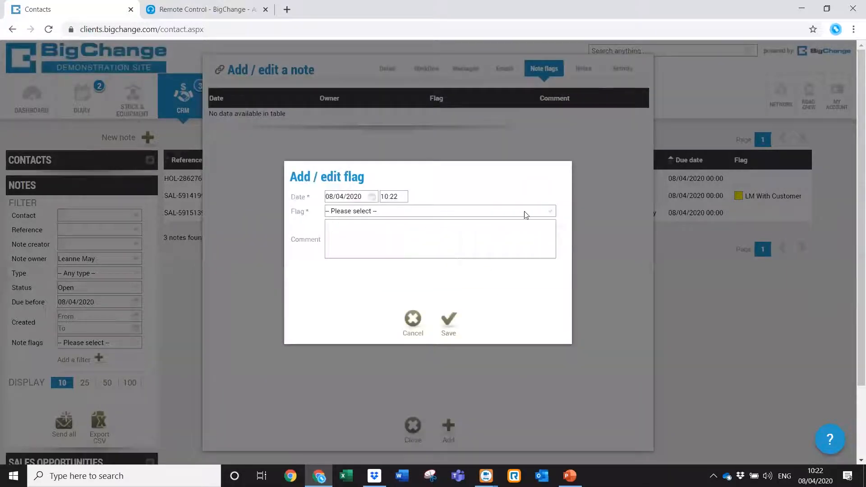
pyautogui.click(549, 214)
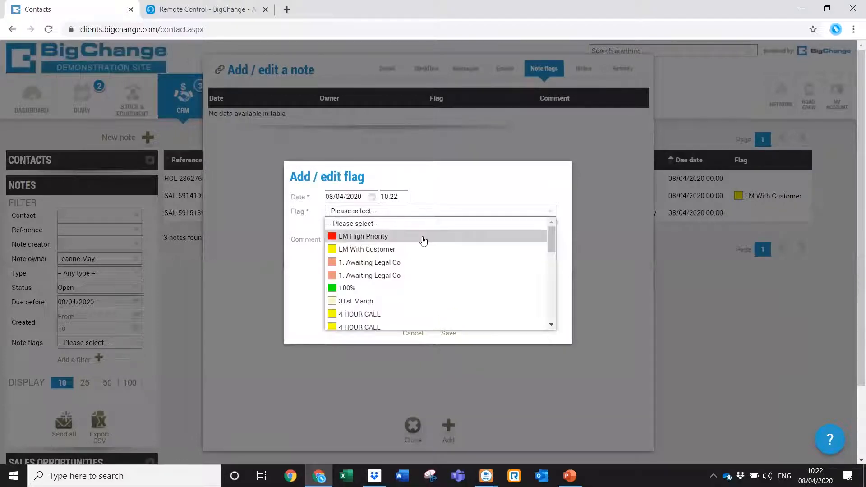
pyautogui.click(423, 240)
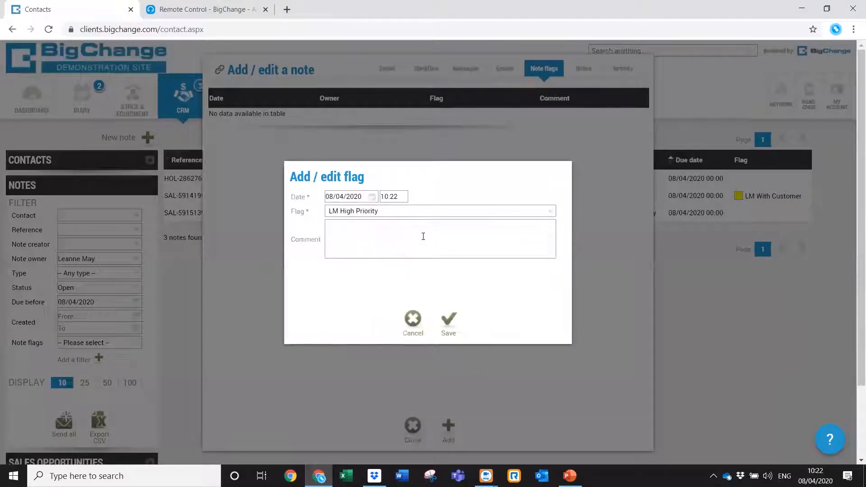
pyautogui.click(449, 322)
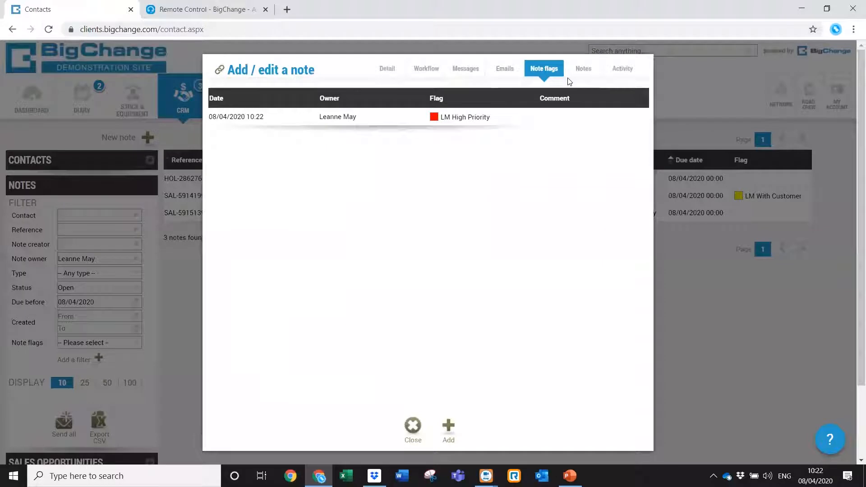
pyautogui.click(593, 70)
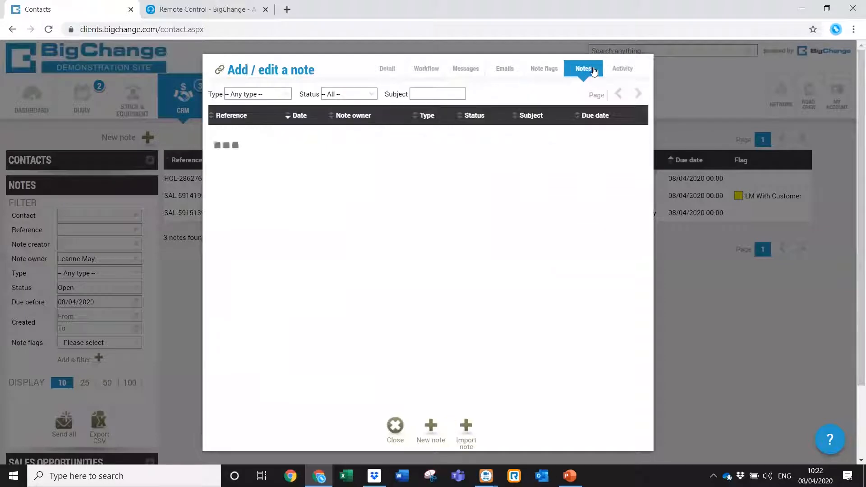
pyautogui.click(616, 72)
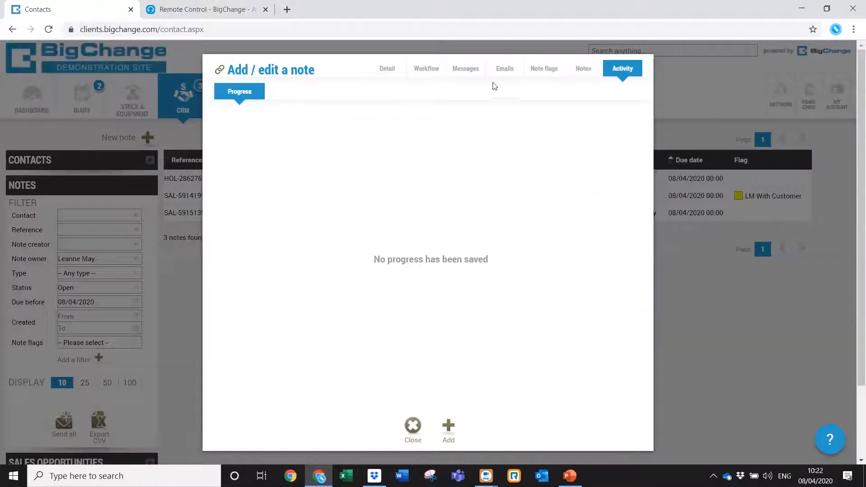
# Discard a trial 35% progress entry and close the note, leaving progress at 0%.
pyautogui.click(396, 74)
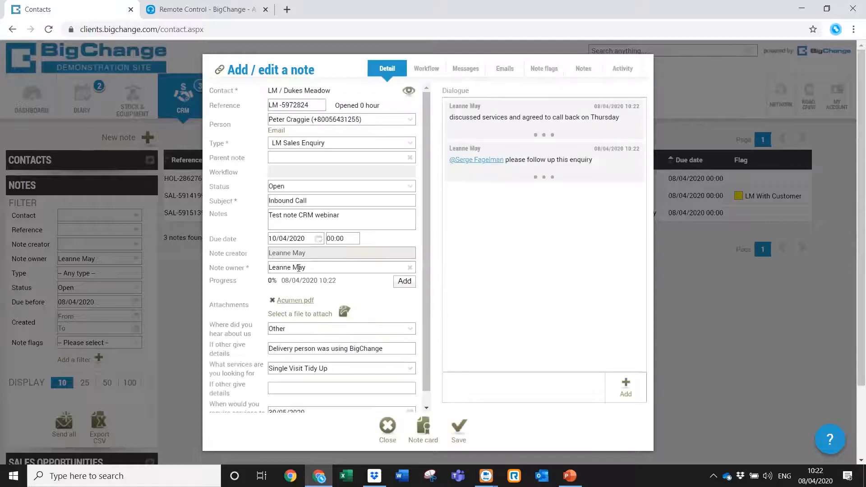
pyautogui.click(412, 283)
pyautogui.moveTo(379, 270); pyautogui.dragTo(429, 275)
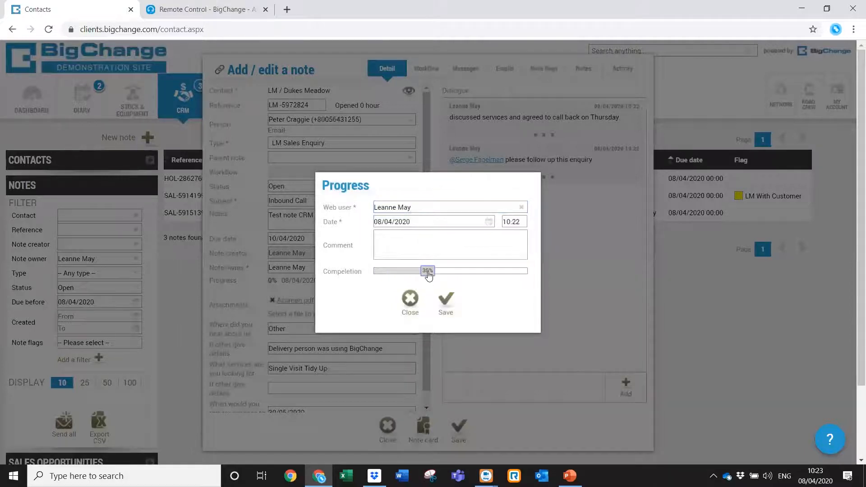
pyautogui.click(444, 298)
pyautogui.click(490, 291)
pyautogui.click(411, 305)
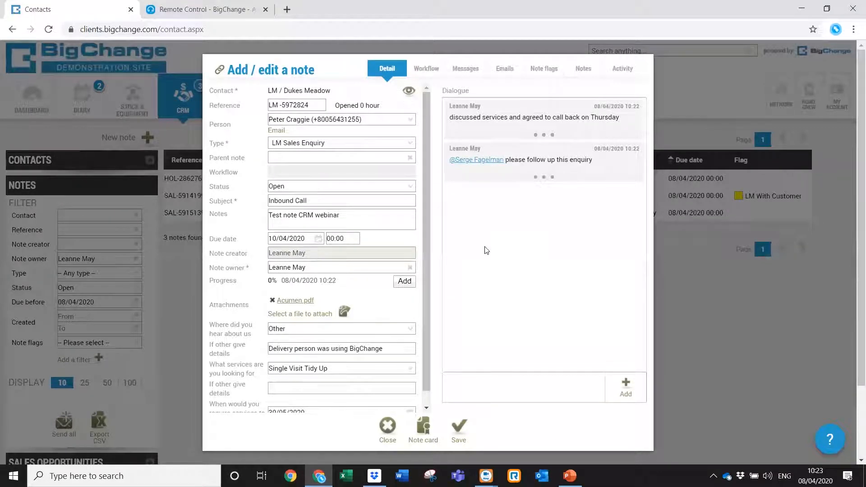
pyautogui.moveTo(428, 243); pyautogui.dragTo(424, 297)
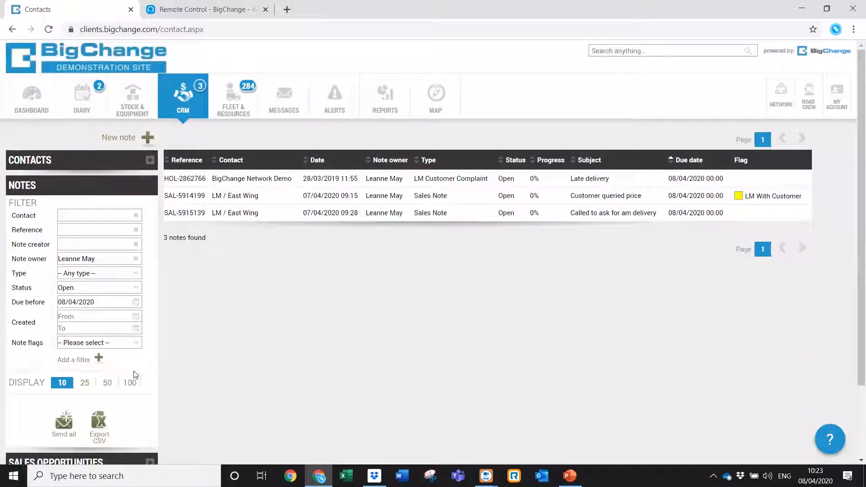
# Reopen the Inbound Call LM Sales Enquiry note from LM / Dukes Meadow's Notes tab.
pyautogui.click(131, 383)
pyautogui.click(113, 169)
pyautogui.click(272, 186)
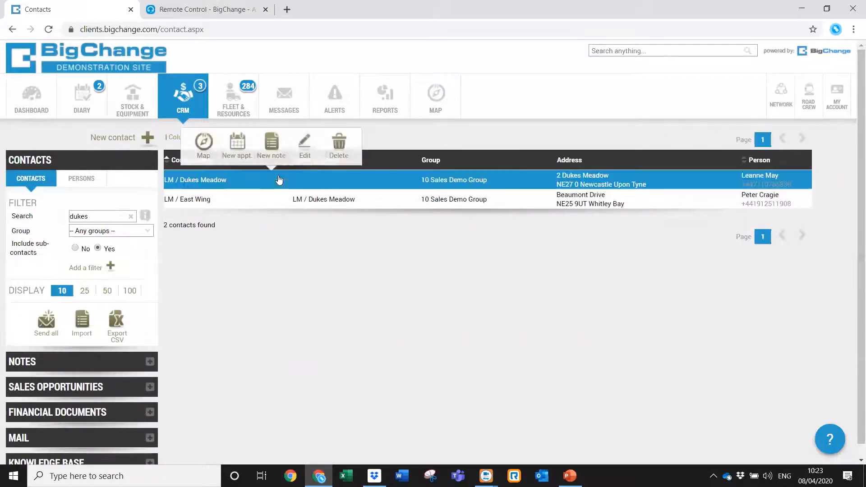
pyautogui.click(307, 152)
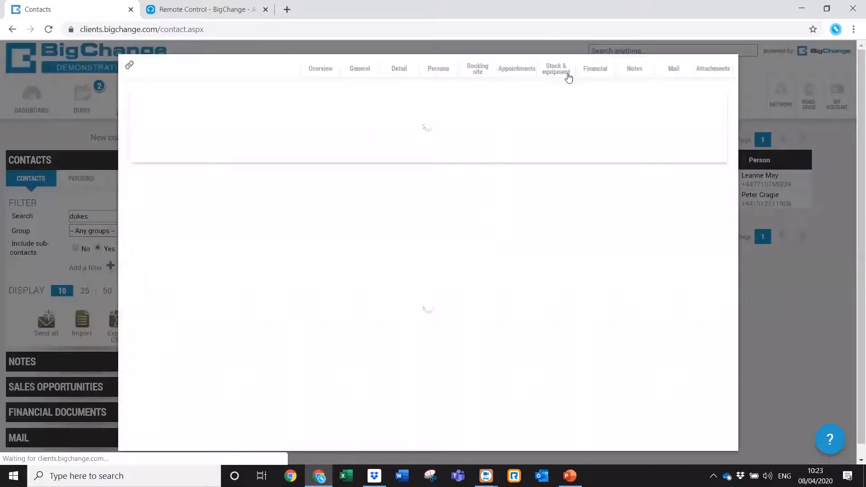
pyautogui.click(634, 69)
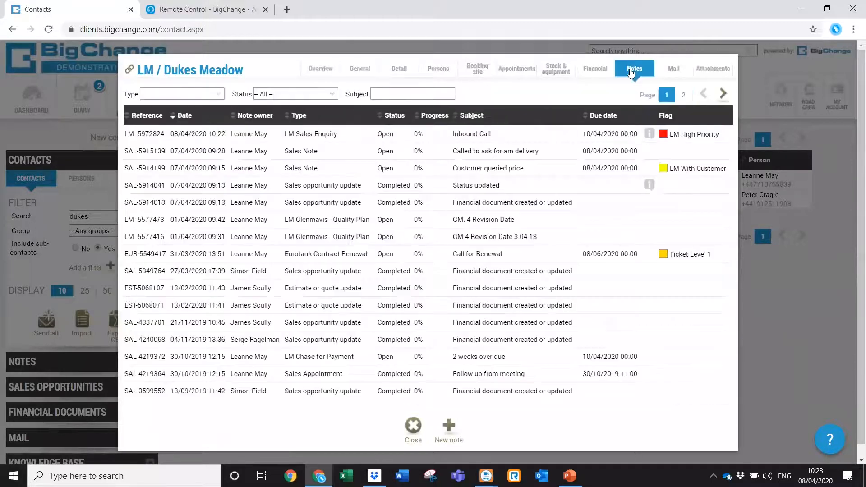
pyautogui.click(385, 134)
pyautogui.click(372, 96)
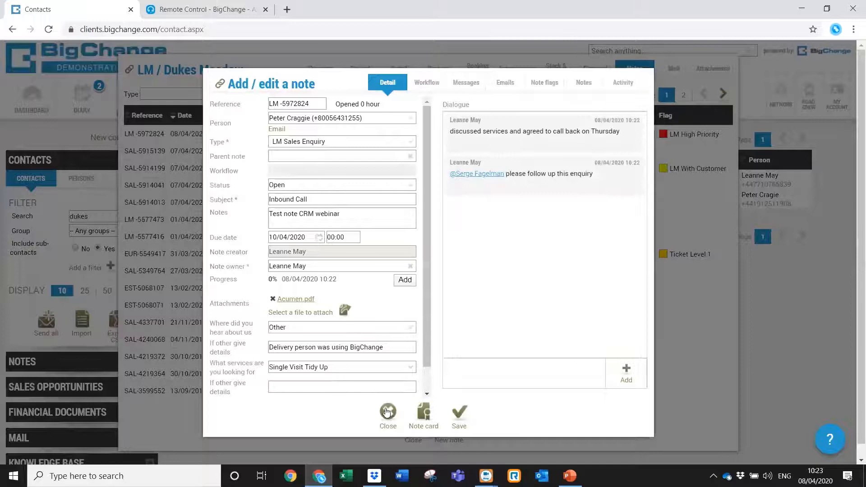
# Download the enquiry note's note card as a PDF and view it alongside the note.
pyautogui.click(420, 413)
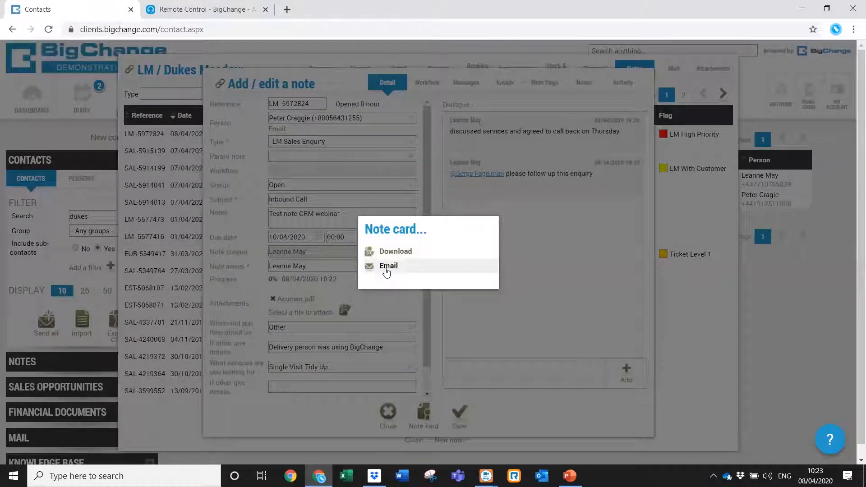
pyautogui.click(403, 252)
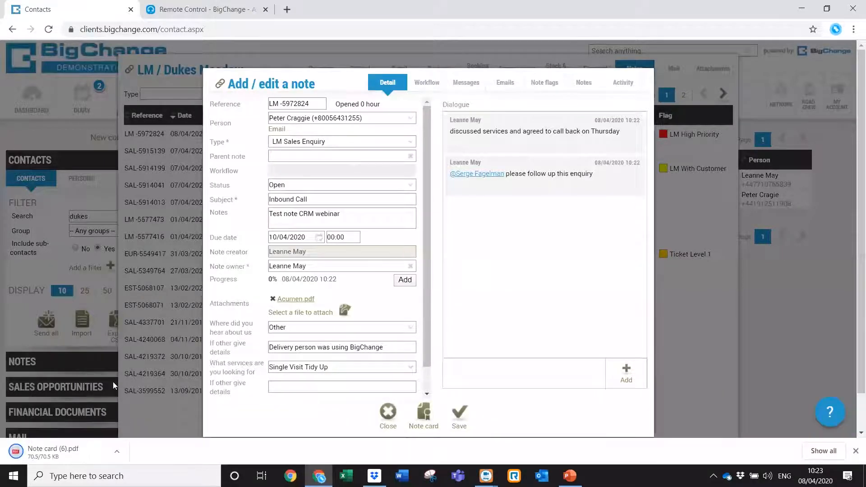
pyautogui.click(77, 447)
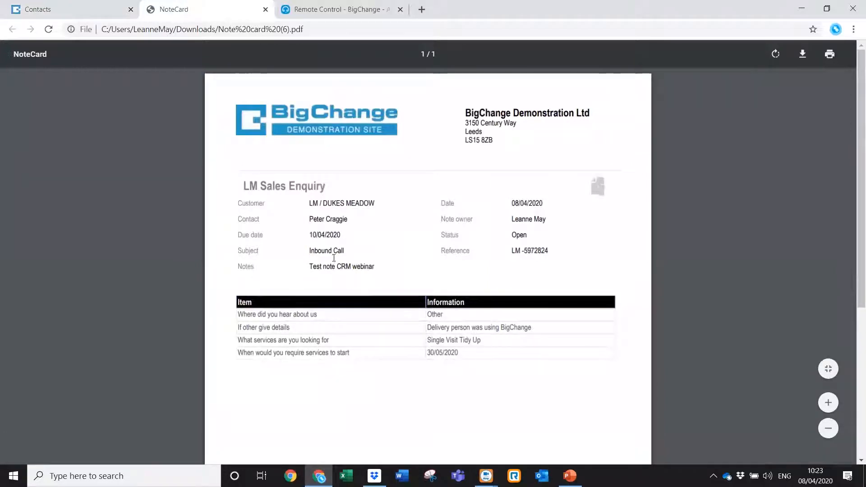
pyautogui.click(86, 9)
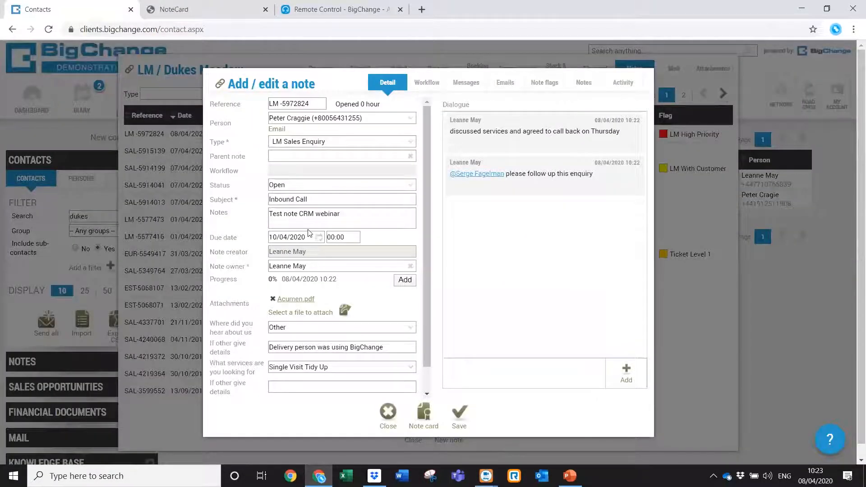
pyautogui.click(216, 10)
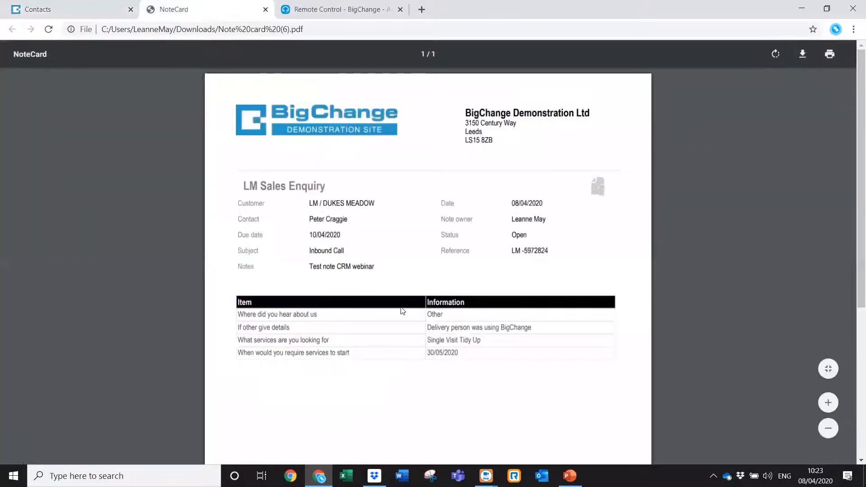
pyautogui.click(65, 10)
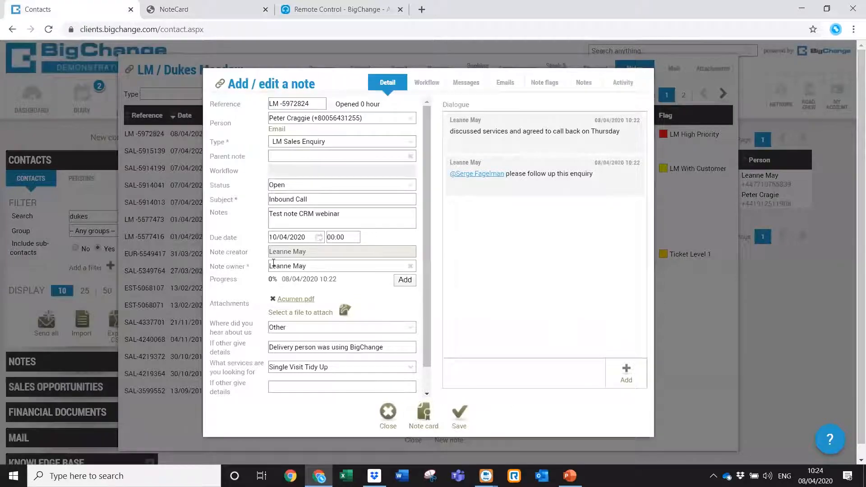
# Try emailing the note card, cancel, then close the note and Dukes Meadow contact windows.
pyautogui.click(423, 412)
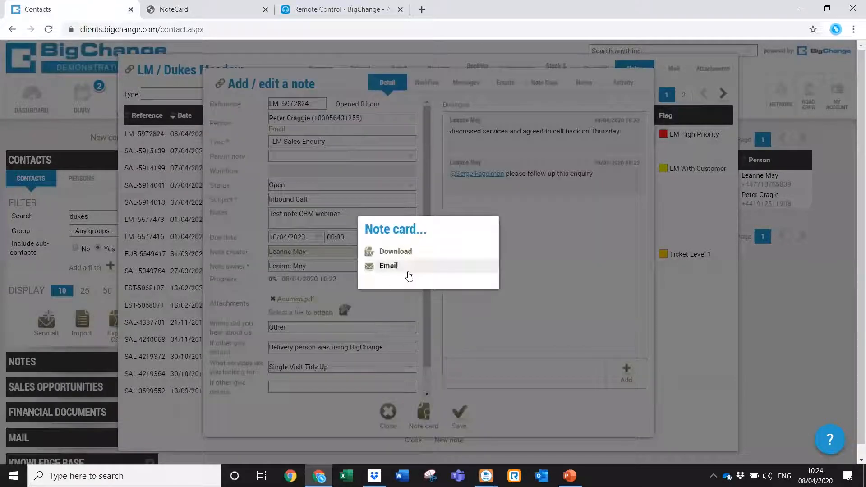
pyautogui.click(379, 270)
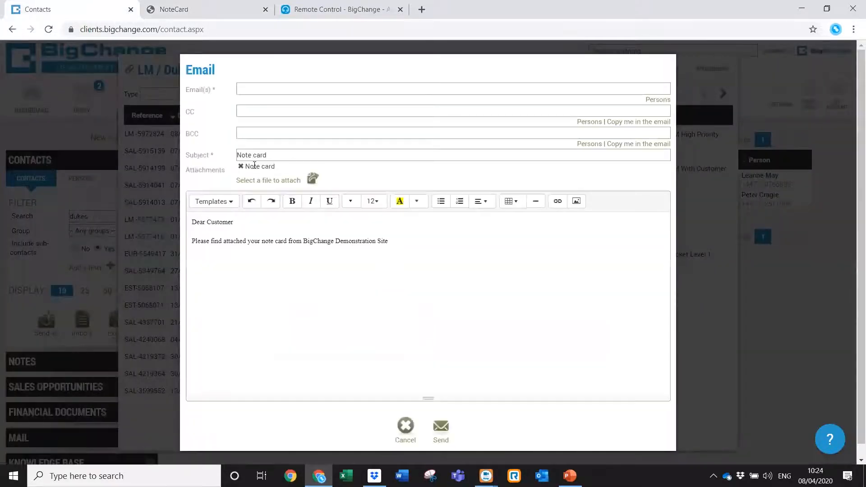
pyautogui.click(234, 205)
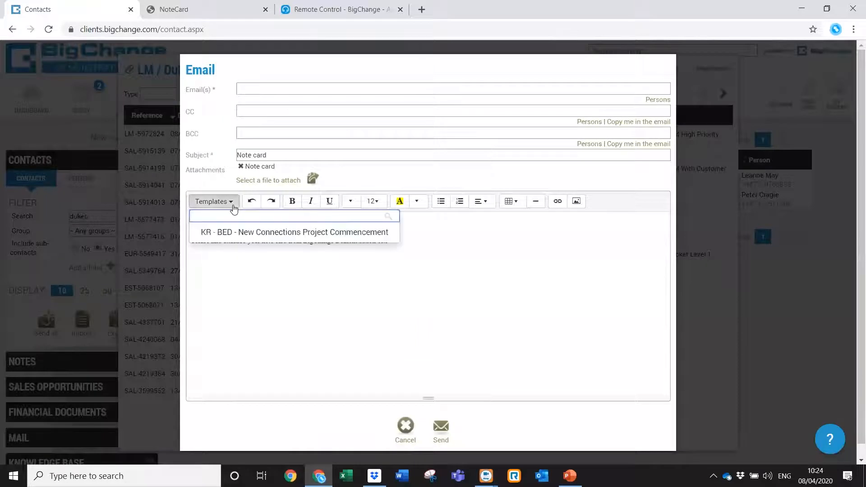
pyautogui.click(281, 325)
pyautogui.click(406, 433)
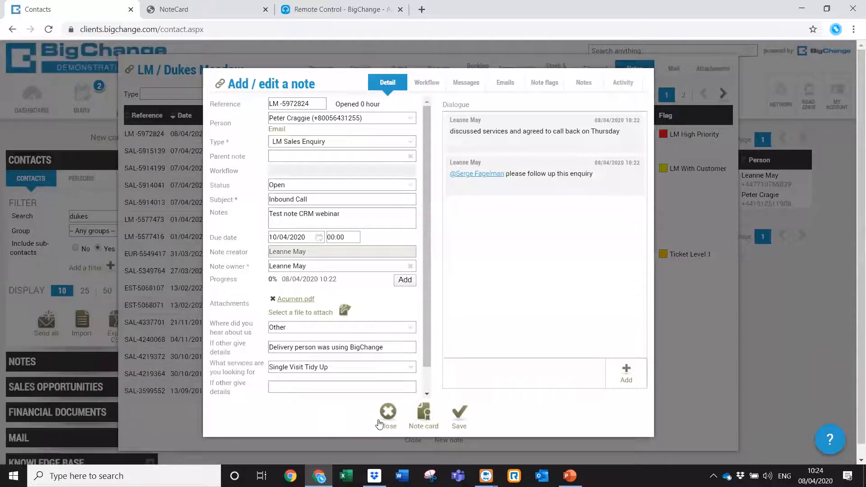
pyautogui.click(388, 422)
pyautogui.click(414, 437)
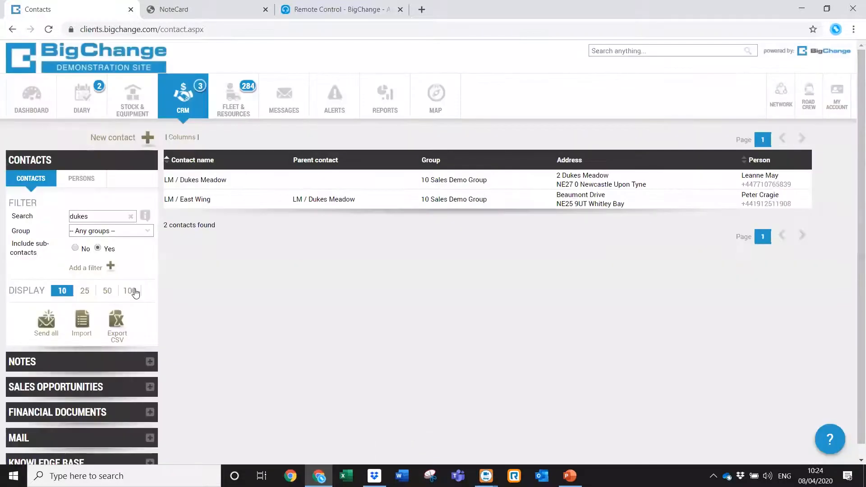
# Clear the 'dukes' contact search, show the notes list, and remove its note owner filter.
pyautogui.click(131, 217)
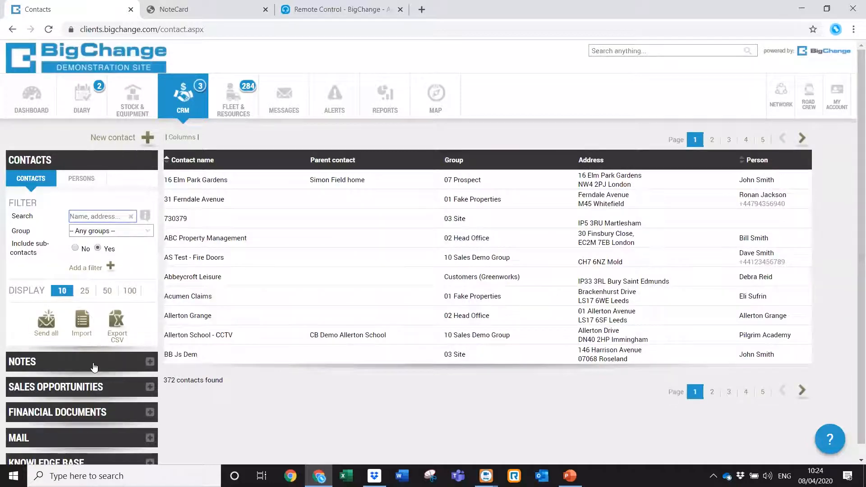
pyautogui.click(95, 363)
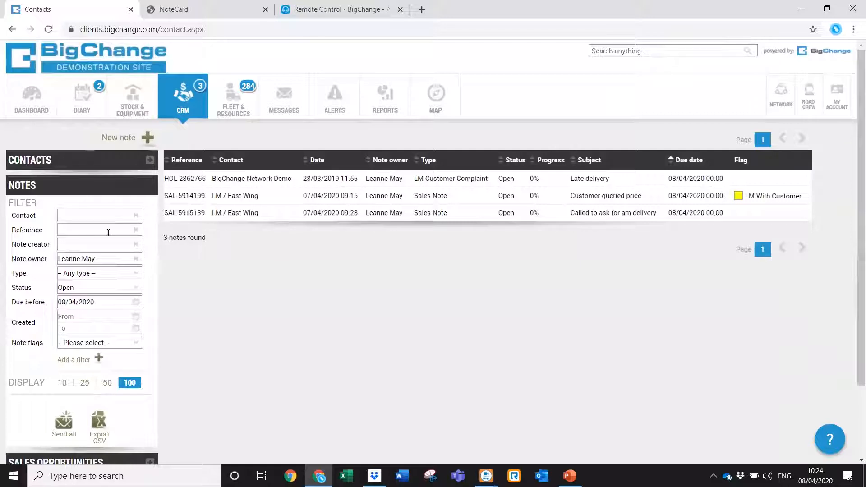
pyautogui.click(135, 259)
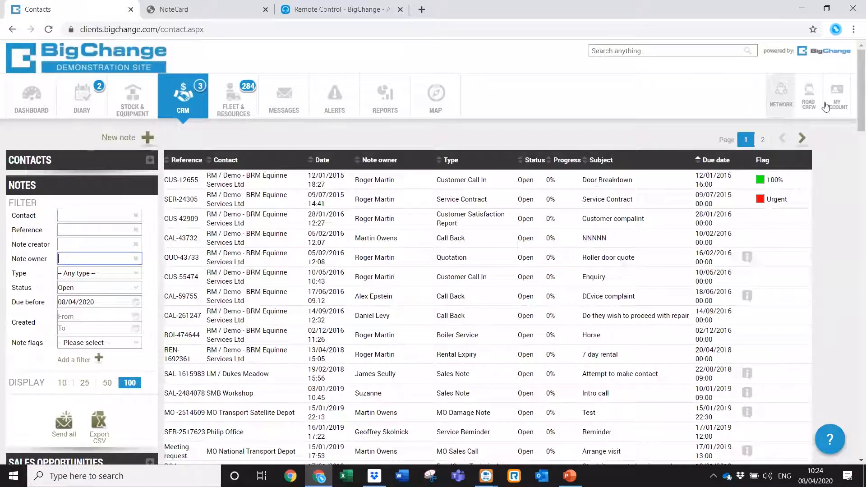
pyautogui.moveTo(860, 97); pyautogui.dragTo(852, 55)
# Filter the notes to a single note owner chosen via name autocomplete, not note creator.
pyautogui.click(84, 258)
pyautogui.click(92, 245)
pyautogui.write('lean')
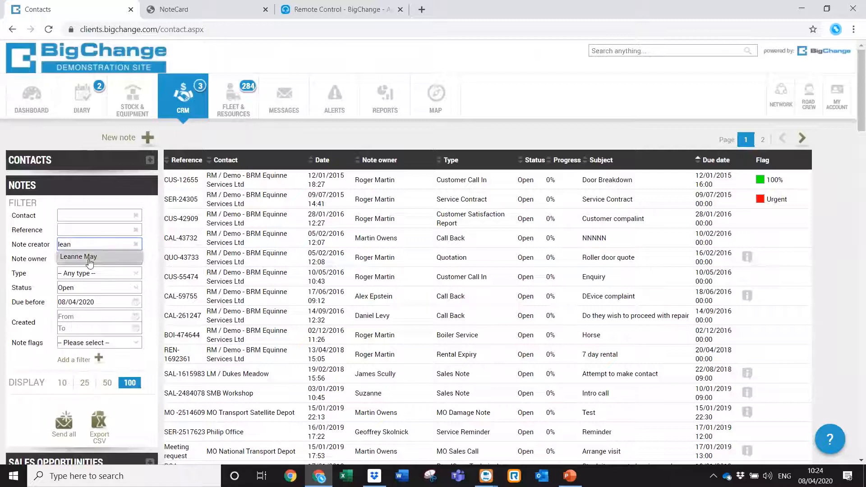
pyautogui.click(89, 257)
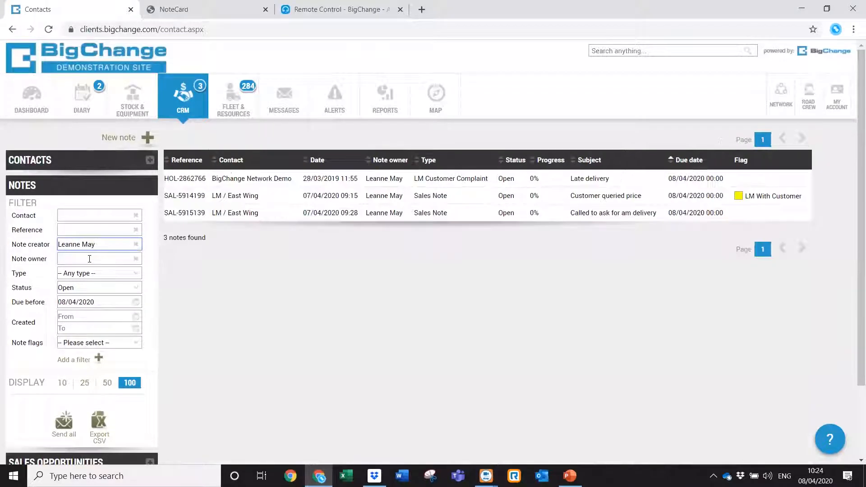
pyautogui.click(135, 244)
pyautogui.click(112, 259)
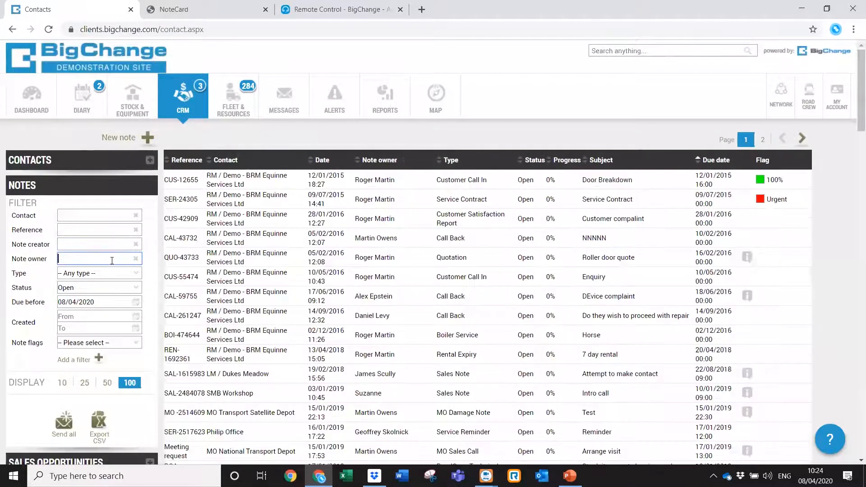
pyautogui.write('lean')
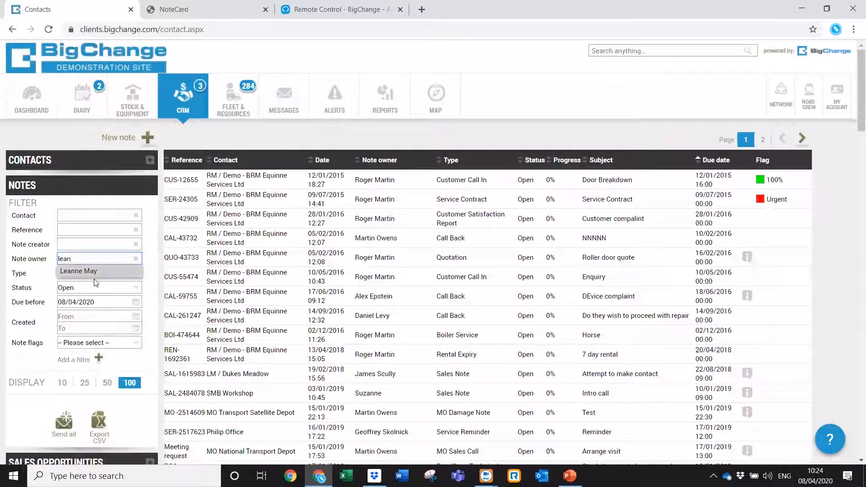
pyautogui.click(112, 271)
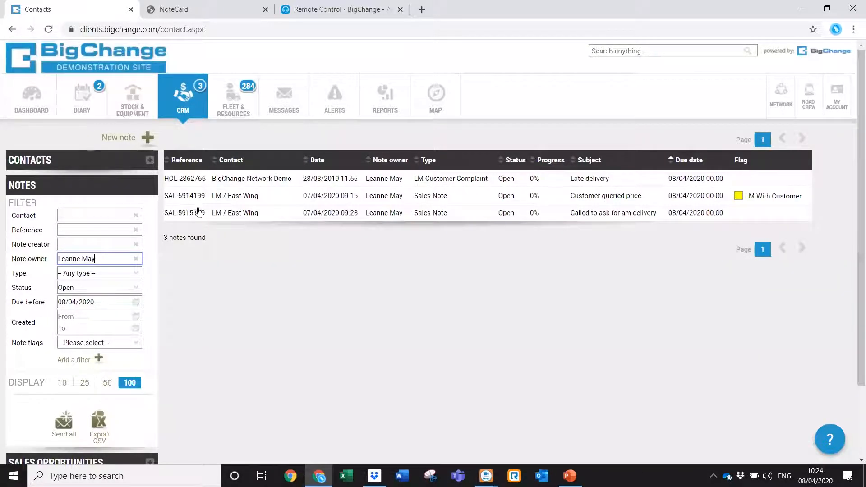
# Try limiting notes to type LM Customer Complaint with every status included.
pyautogui.click(137, 276)
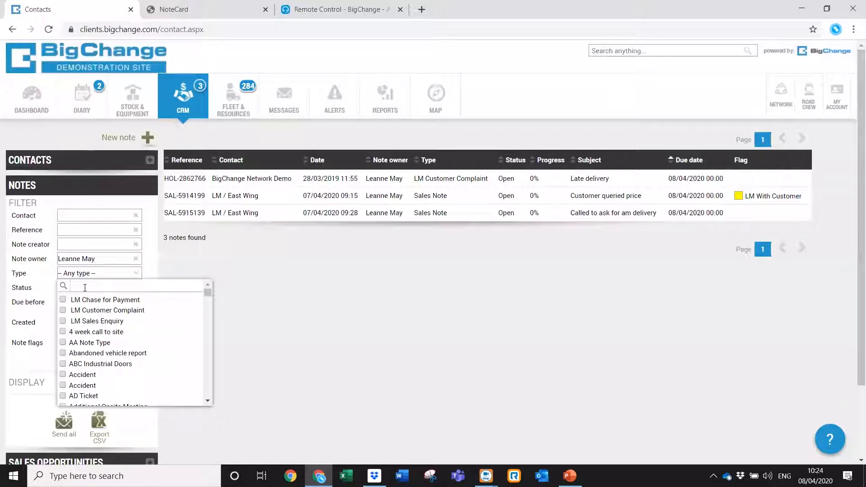
pyautogui.click(68, 309)
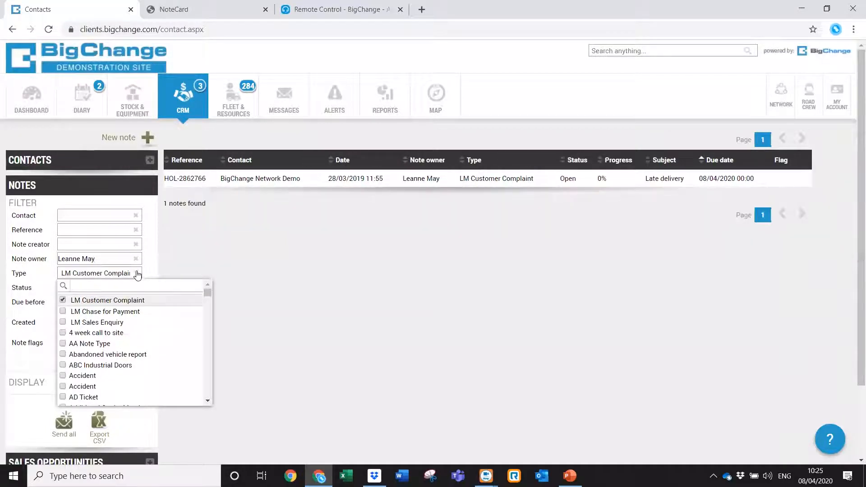
pyautogui.click(138, 276)
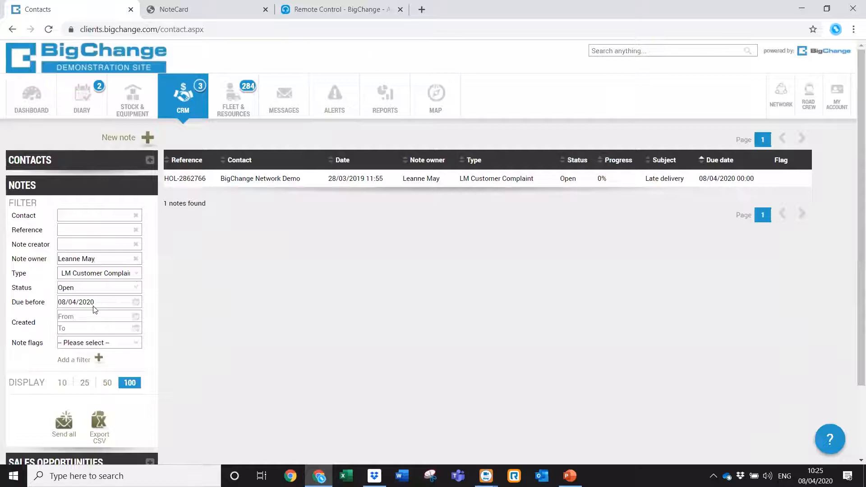
pyautogui.click(136, 291)
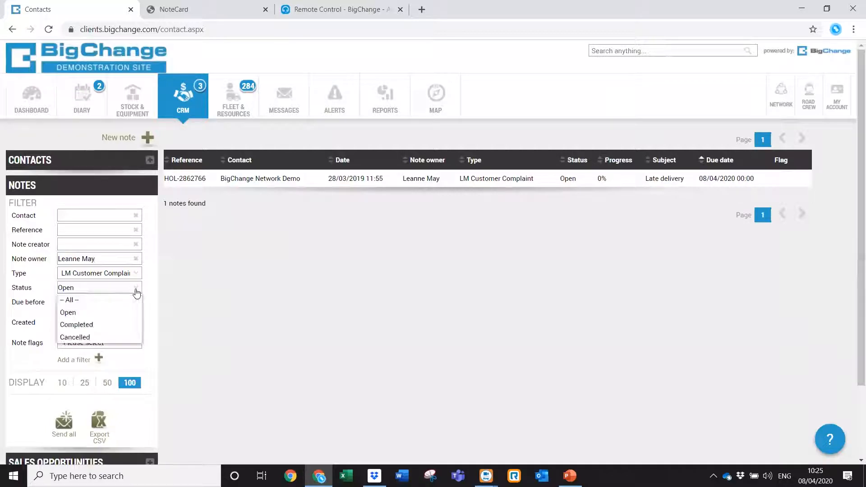
pyautogui.click(94, 301)
# Clear the LM Customer Complaint type filter and set Status back to Open.
pyautogui.click(136, 276)
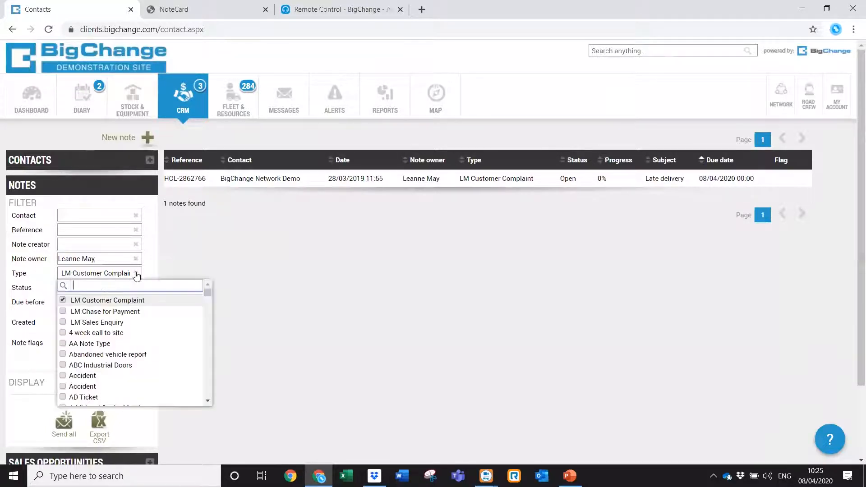
pyautogui.click(64, 300)
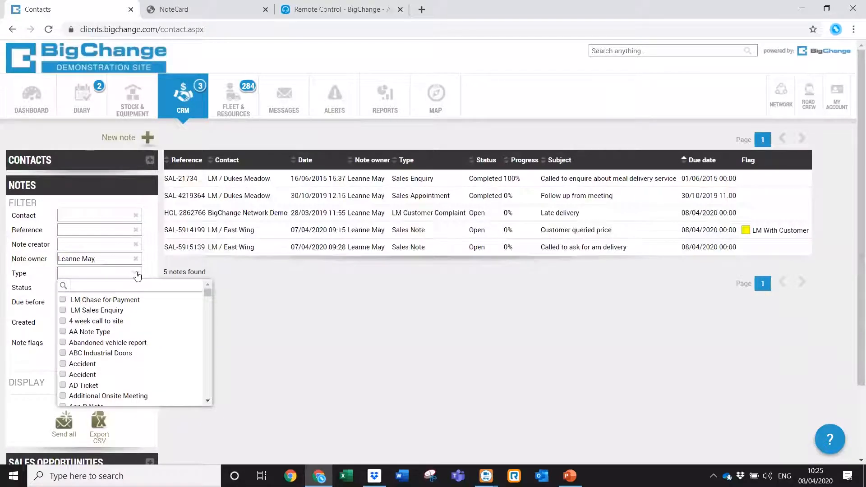
pyautogui.click(131, 274)
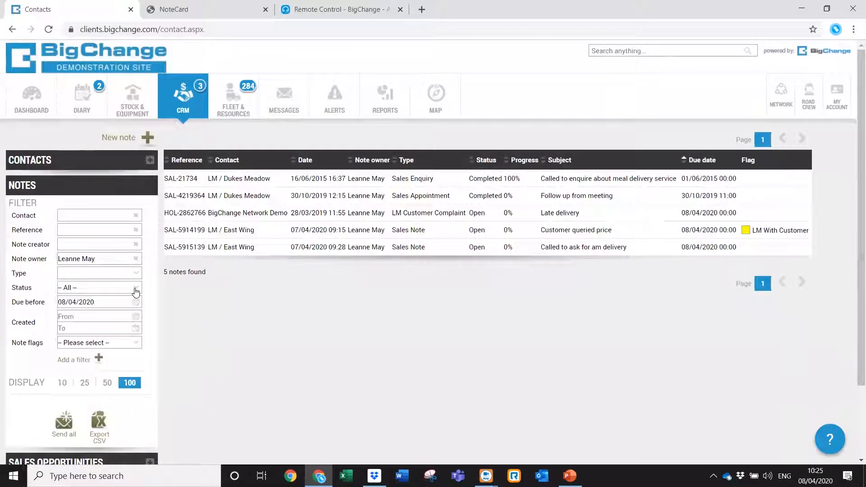
pyautogui.click(135, 289)
pyautogui.click(116, 318)
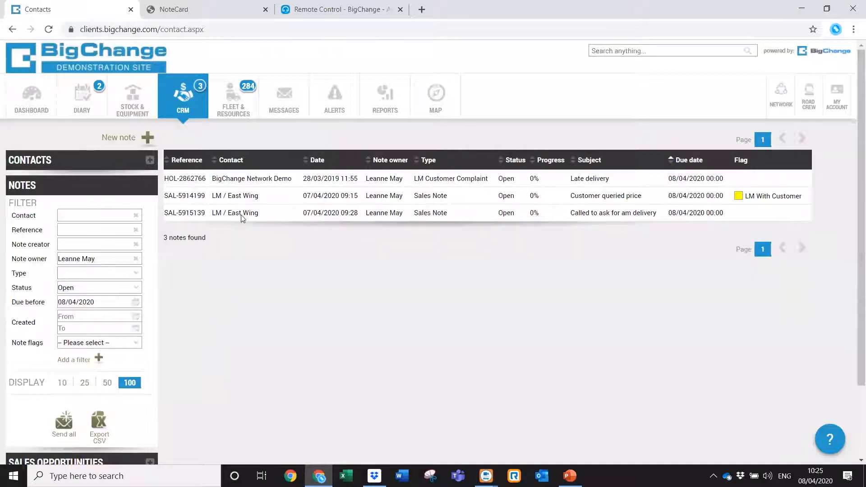
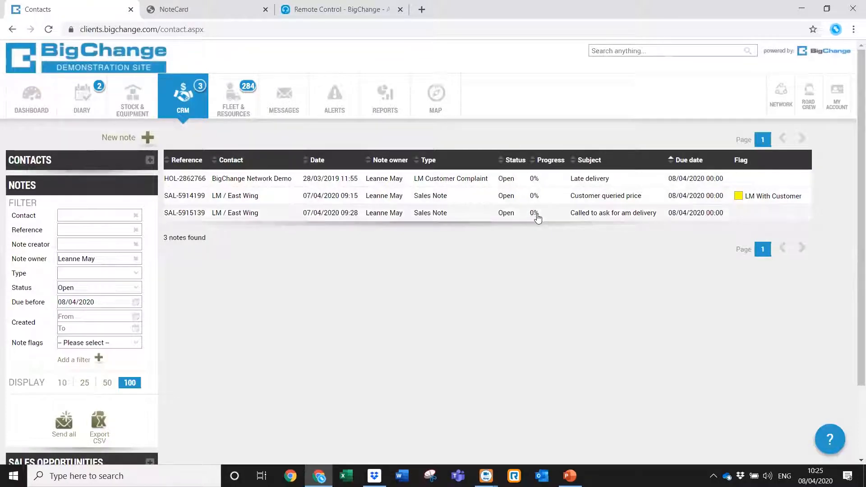
# Set the Due before date to 10/04/2020 and clear the note owner filter to show everyone's open notes.
pyautogui.click(135, 302)
pyautogui.click(122, 359)
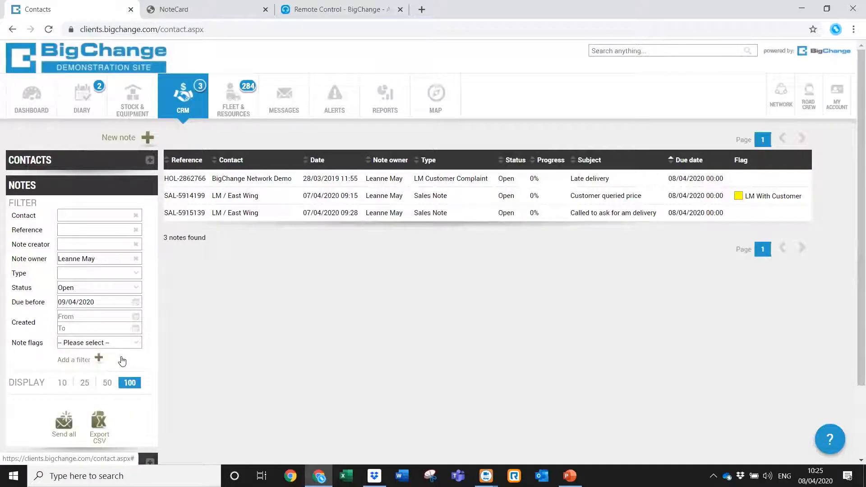
pyautogui.click(135, 302)
pyautogui.click(137, 360)
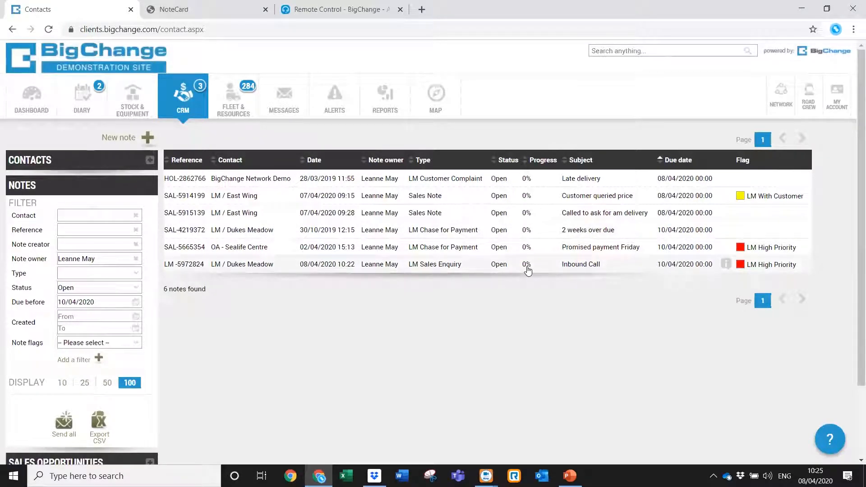
pyautogui.click(136, 302)
pyautogui.click(101, 360)
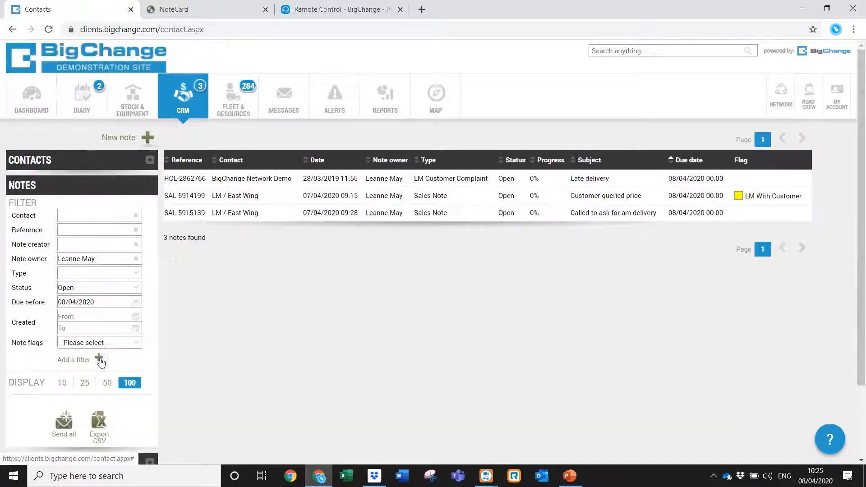
pyautogui.click(135, 302)
pyautogui.click(136, 360)
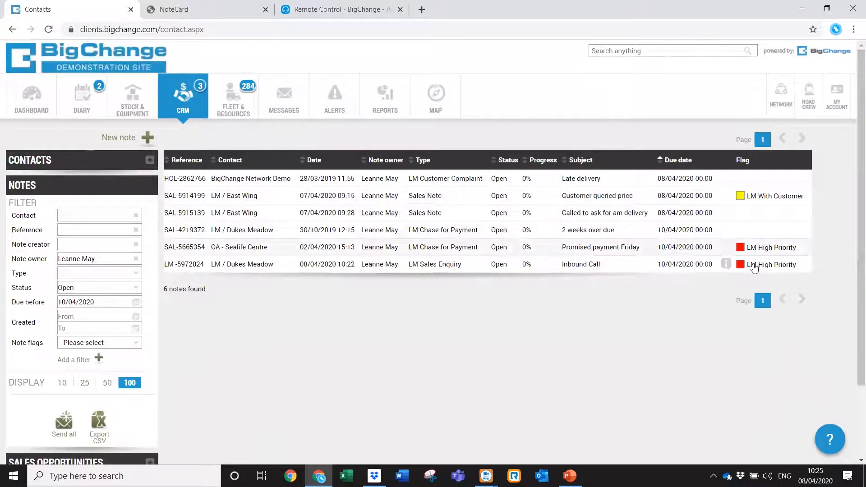
pyautogui.click(136, 259)
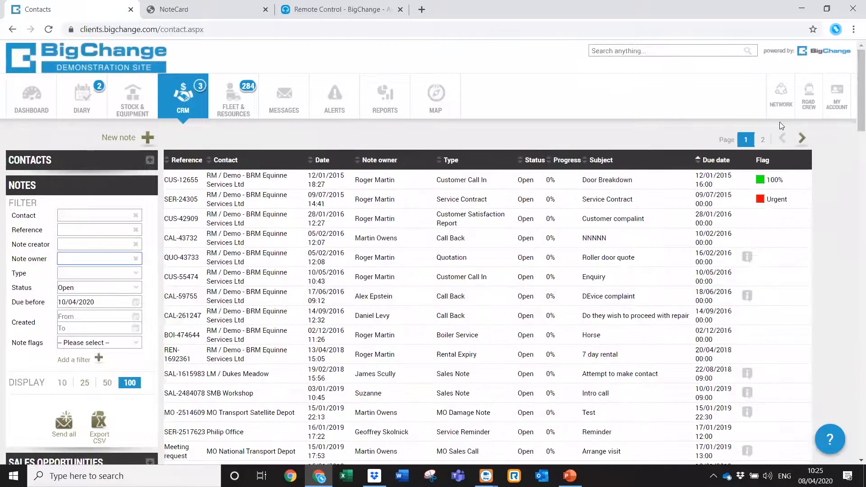
pyautogui.moveTo(858, 97)
pyautogui.mouseDown()
pyautogui.moveTo(853, 388)
pyautogui.moveTo(852, 100)
pyautogui.mouseUp()
pyautogui.click(136, 344)
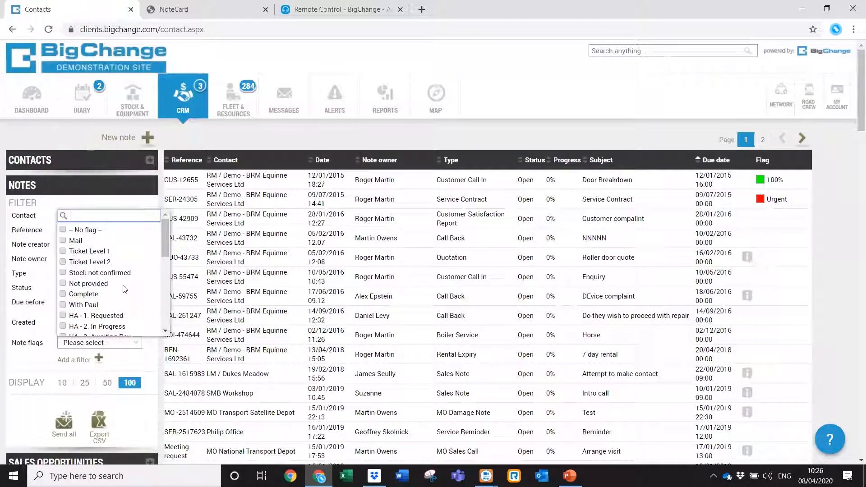
pyautogui.moveTo(163, 247); pyautogui.dragTo(163, 329)
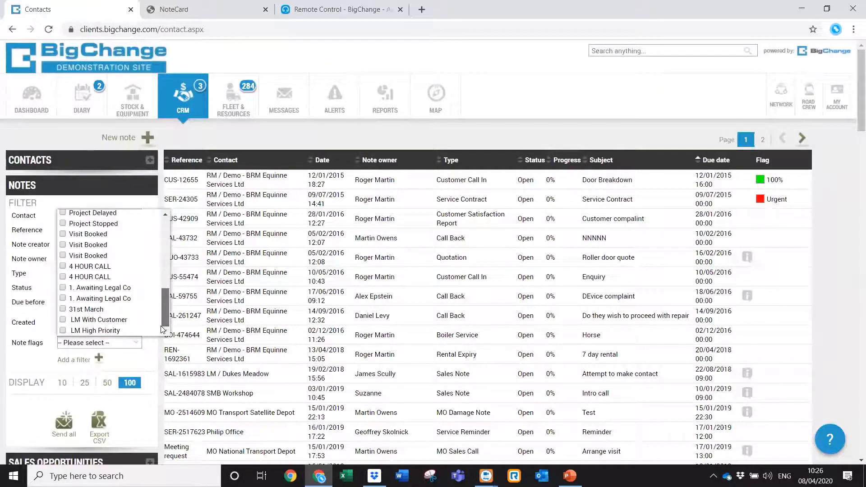
pyautogui.click(63, 331)
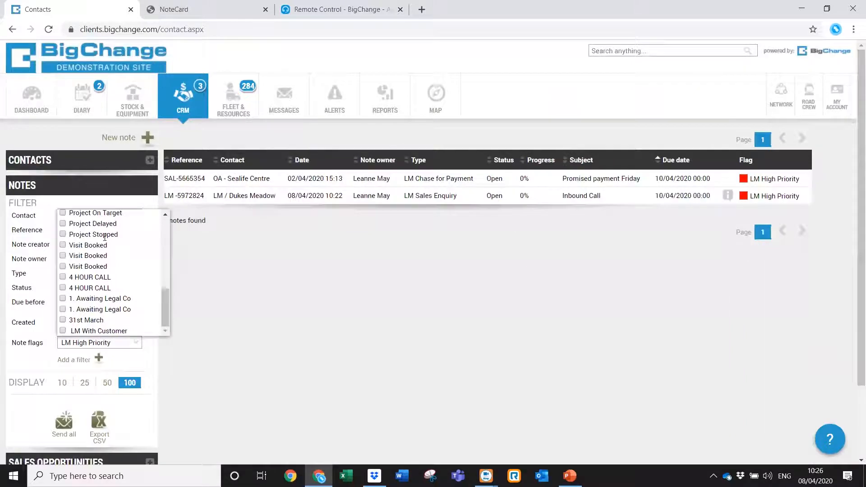
pyautogui.click(115, 204)
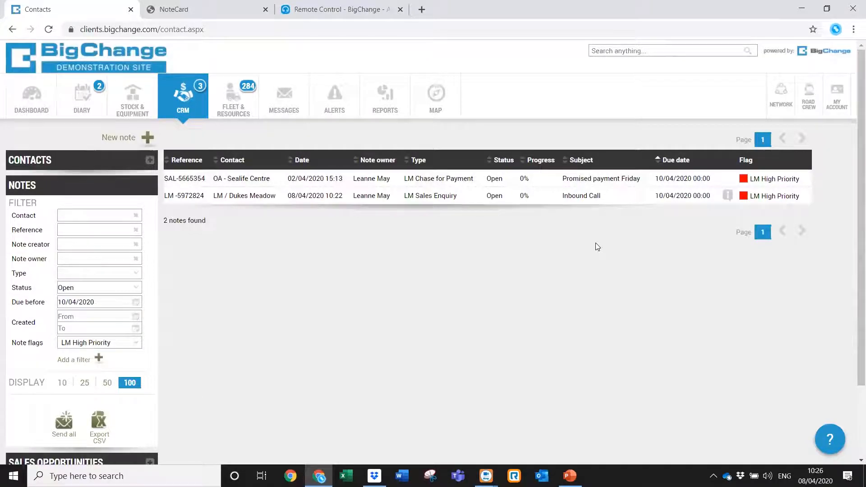
pyautogui.click(135, 342)
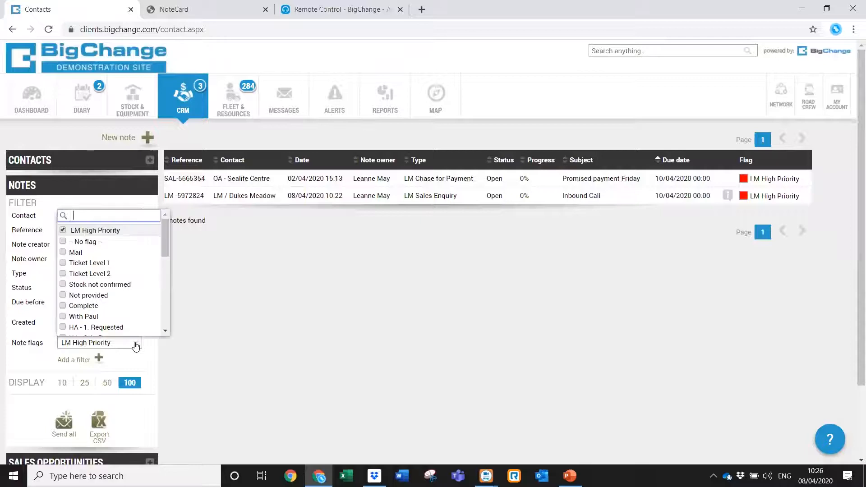
pyautogui.click(64, 231)
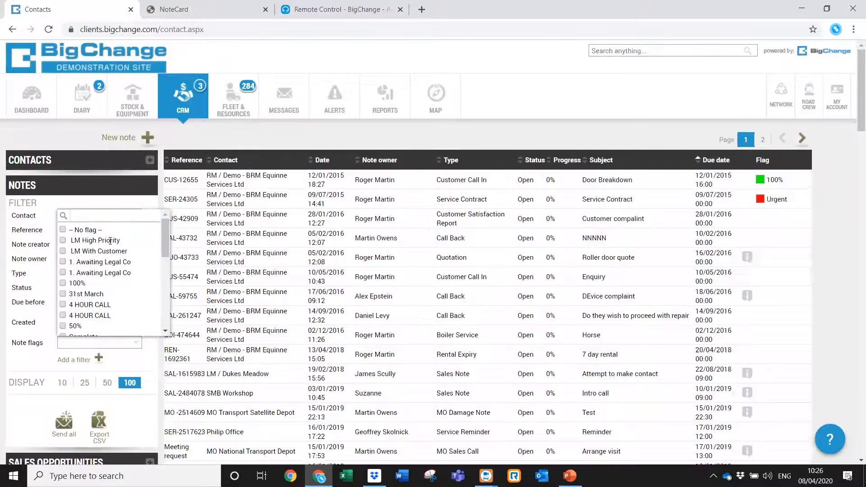
pyautogui.click(133, 206)
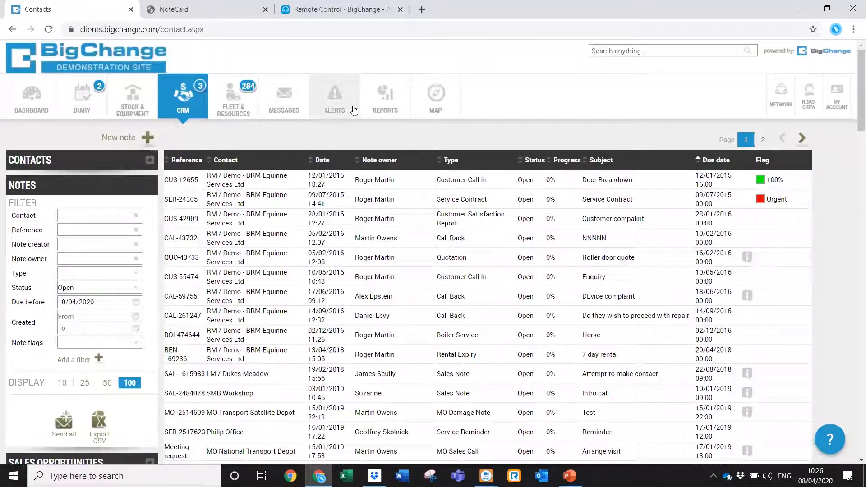
# Search contacts for 'dukes' and open the Notes of LM / Dukes Meadow.
pyautogui.click(70, 170)
pyautogui.click(84, 212)
pyautogui.write('duk')
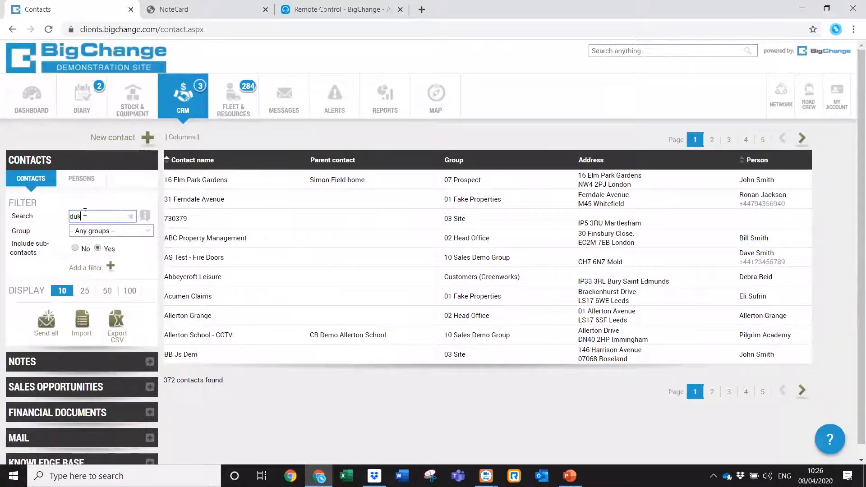
pyautogui.write('es')
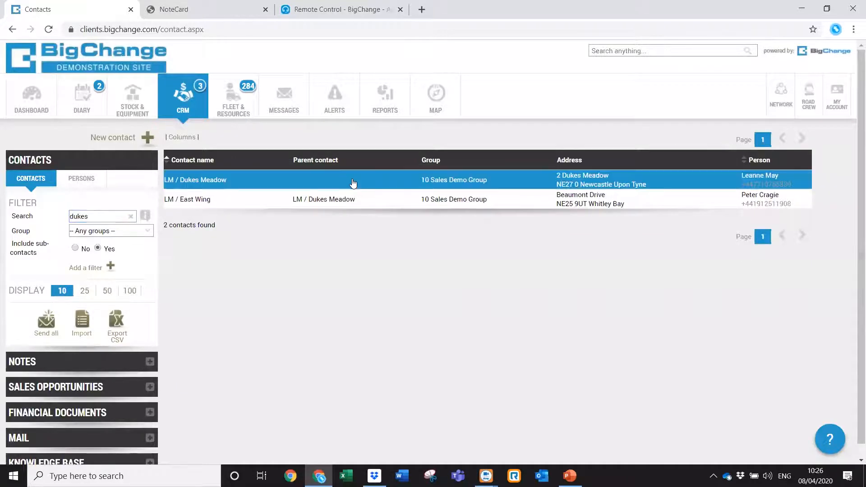
pyautogui.click(352, 181)
pyautogui.click(385, 143)
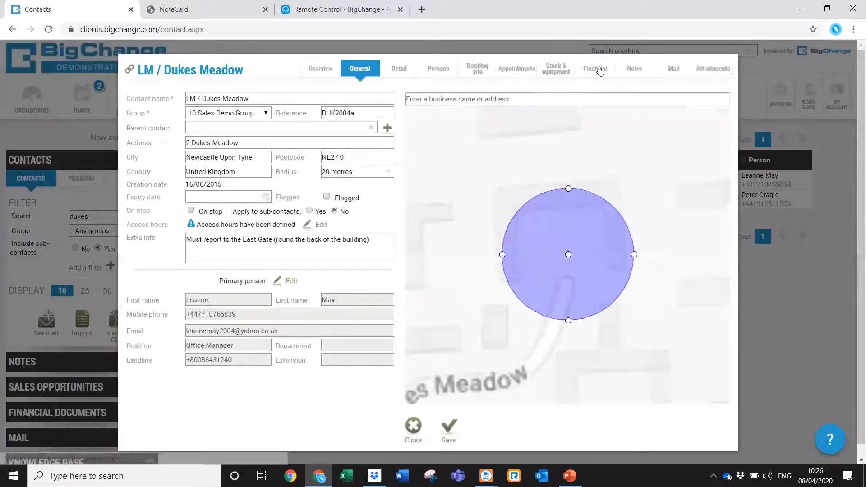
pyautogui.click(633, 70)
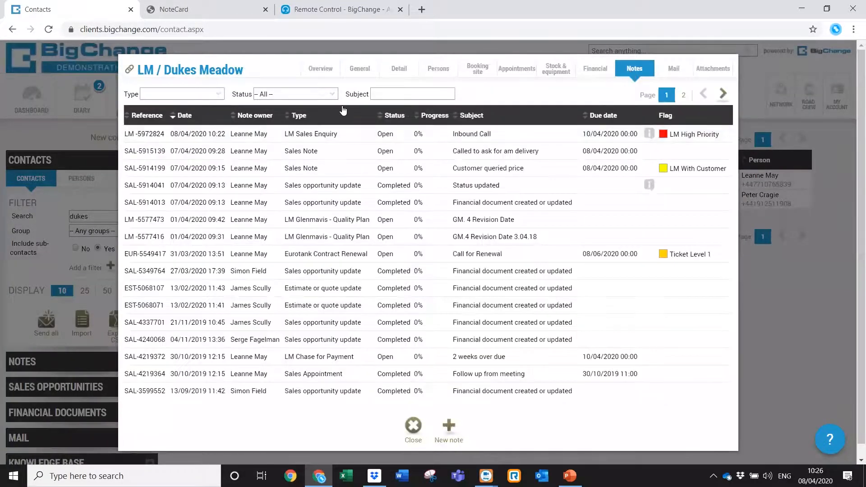
# Limit the contact's notes to status Open, then close the LM / Dukes Meadow record.
pyautogui.click(218, 95)
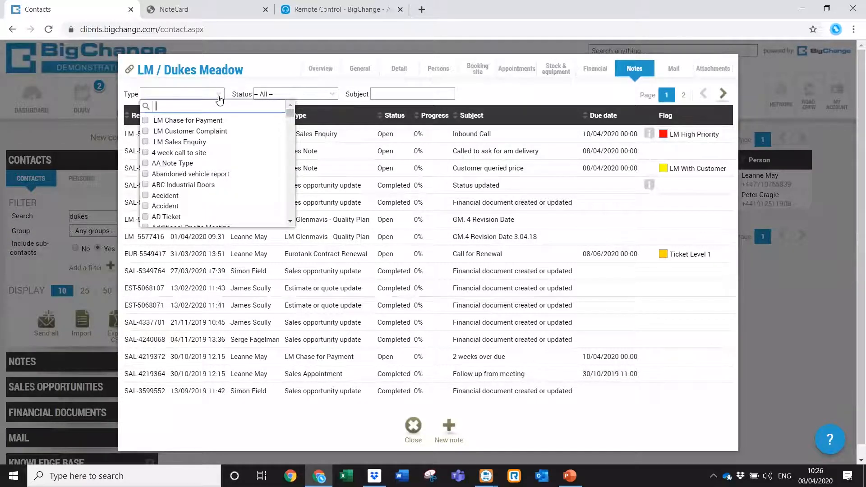
pyautogui.click(219, 95)
pyautogui.click(334, 96)
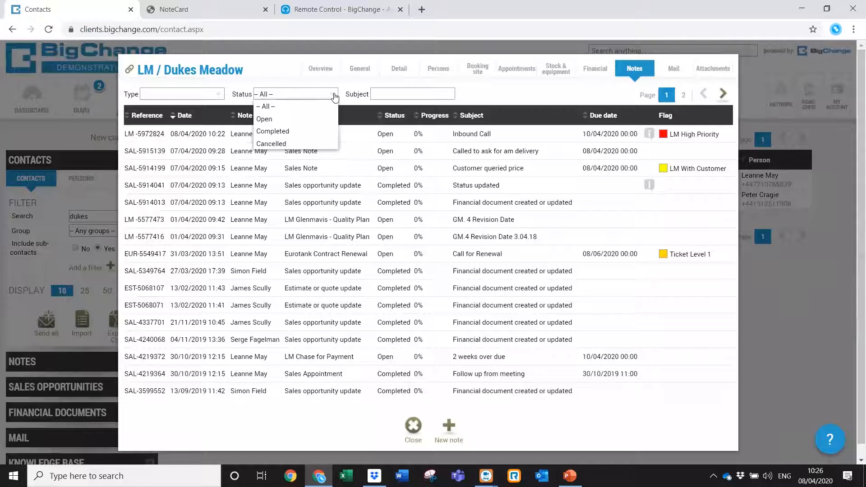
pyautogui.click(299, 120)
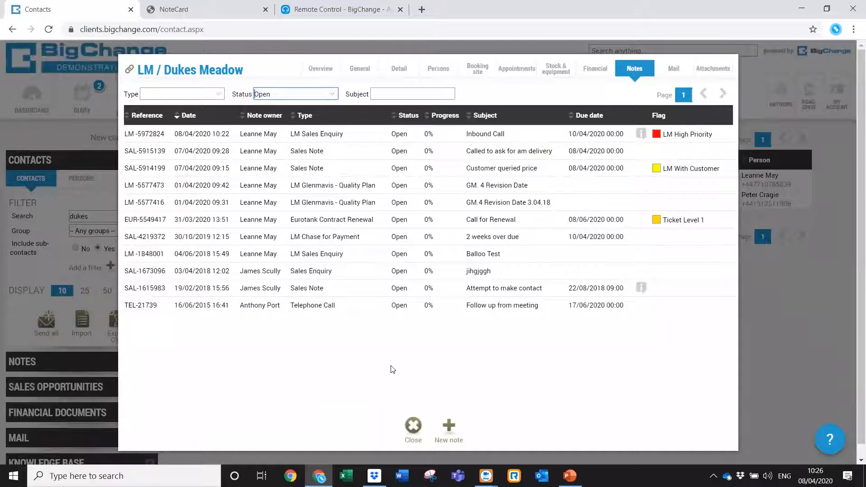
pyautogui.click(411, 426)
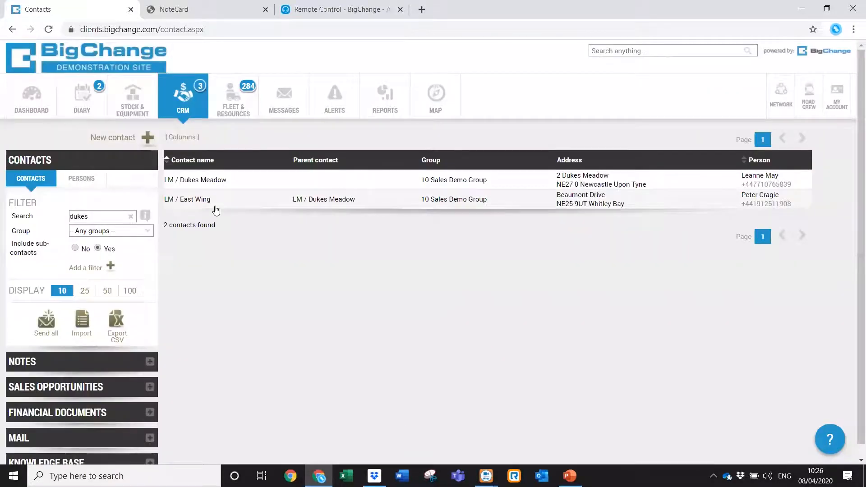
pyautogui.click(201, 201)
pyautogui.click(251, 166)
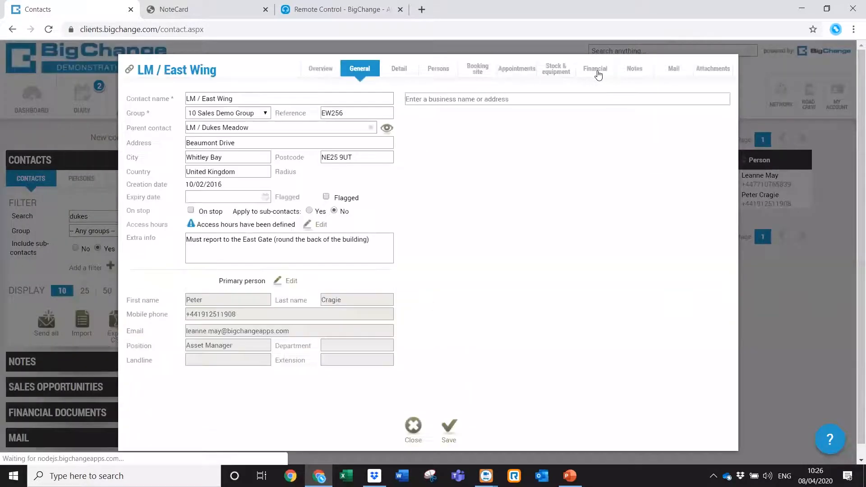
pyautogui.click(627, 76)
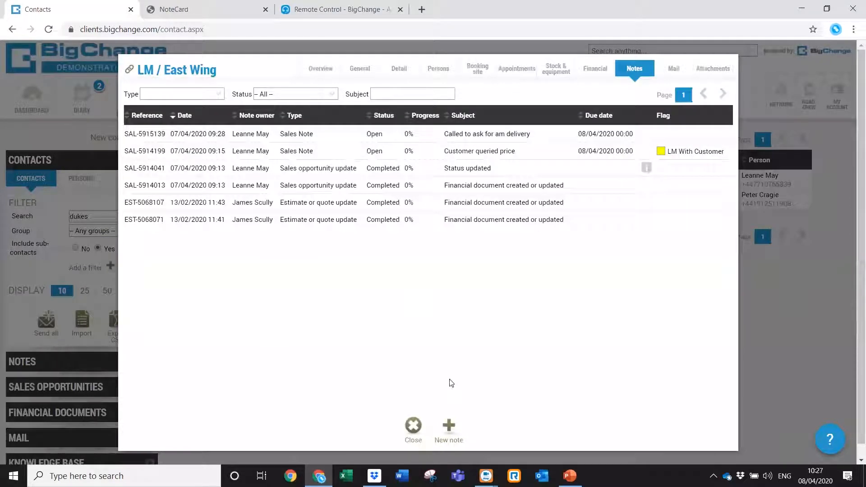
pyautogui.click(412, 427)
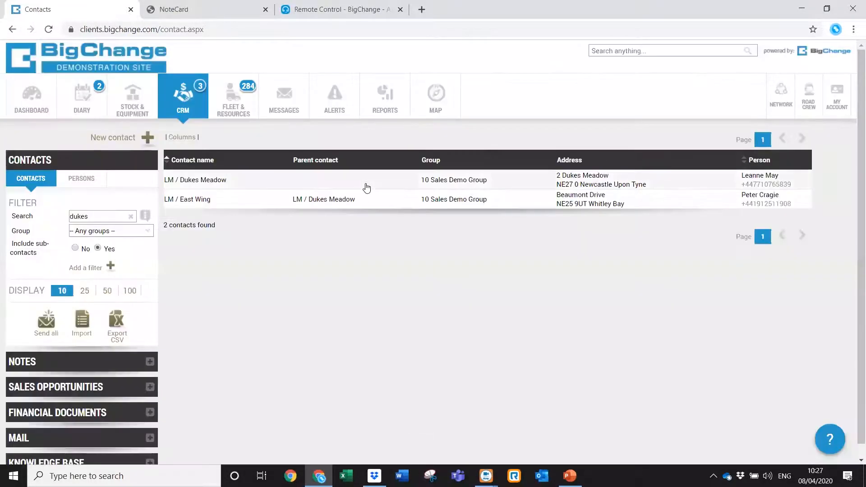
pyautogui.click(389, 186)
pyautogui.click(421, 149)
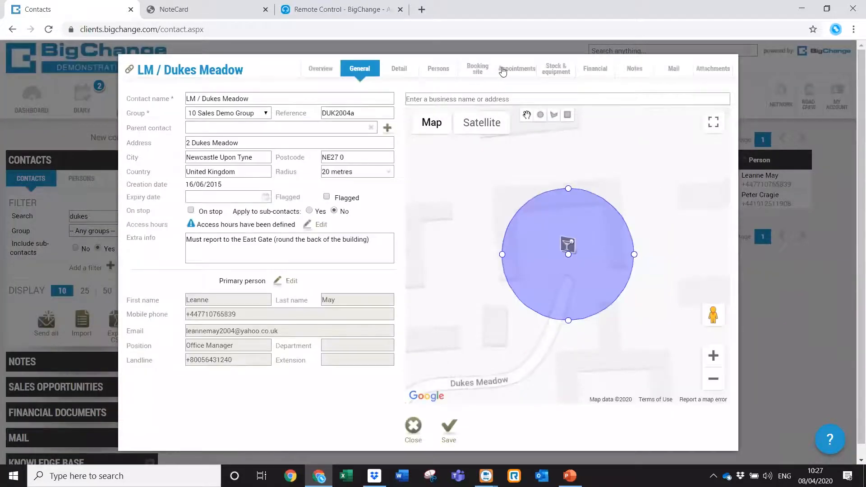
pyautogui.click(623, 68)
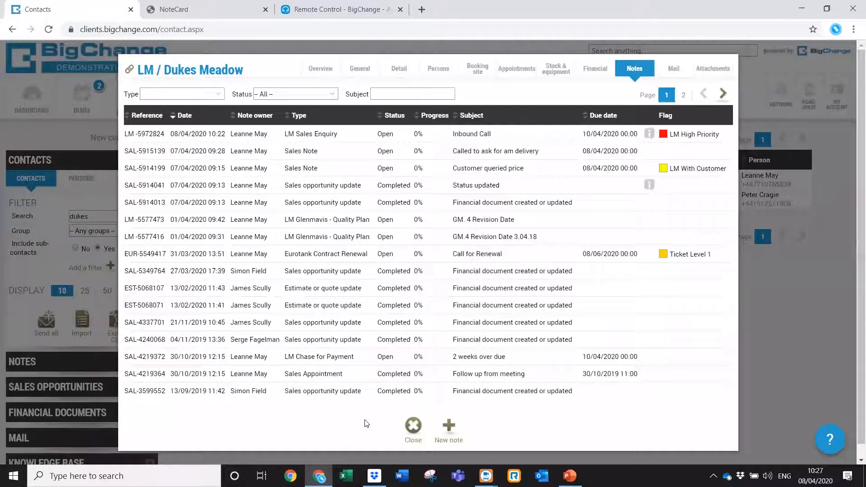
pyautogui.click(412, 426)
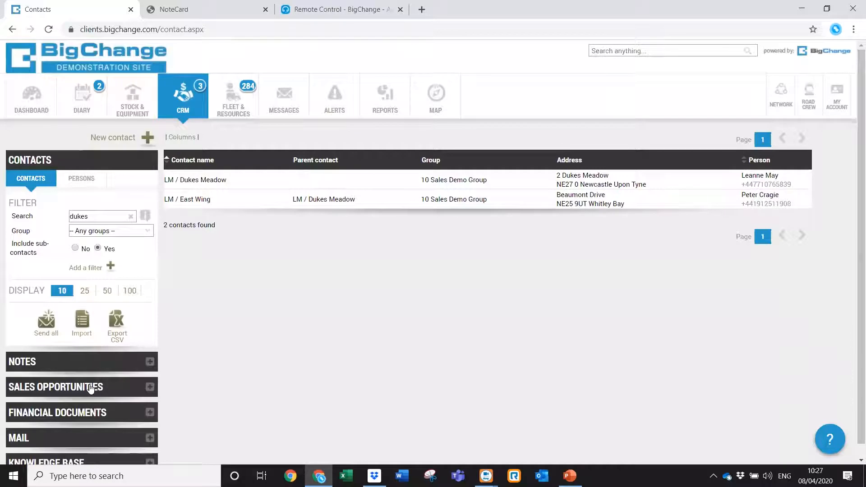
pyautogui.click(71, 443)
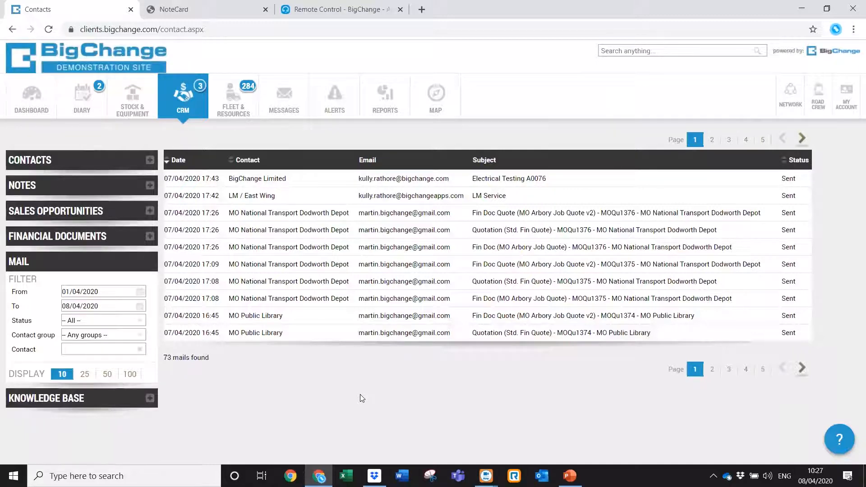
pyautogui.click(140, 322)
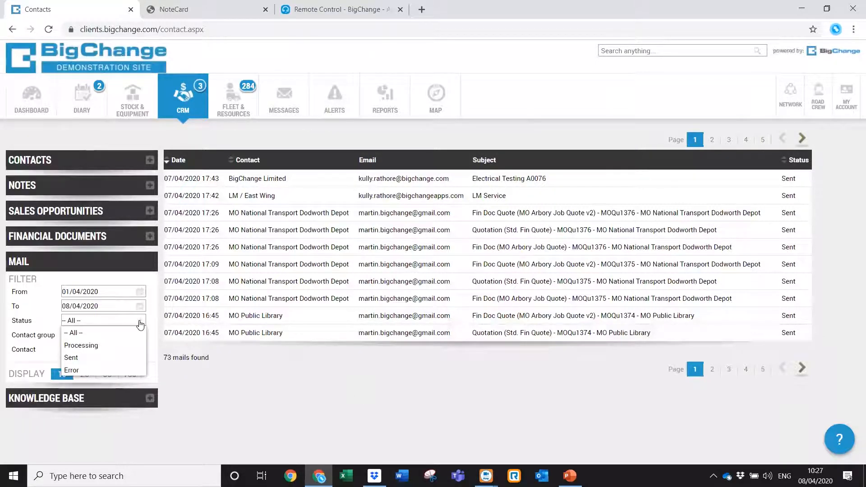
pyautogui.click(140, 324)
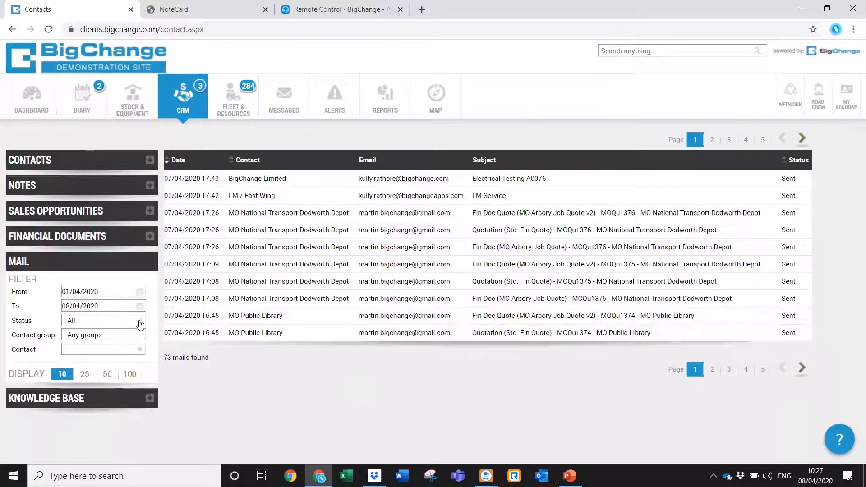
pyautogui.click(119, 349)
pyautogui.write('dukes')
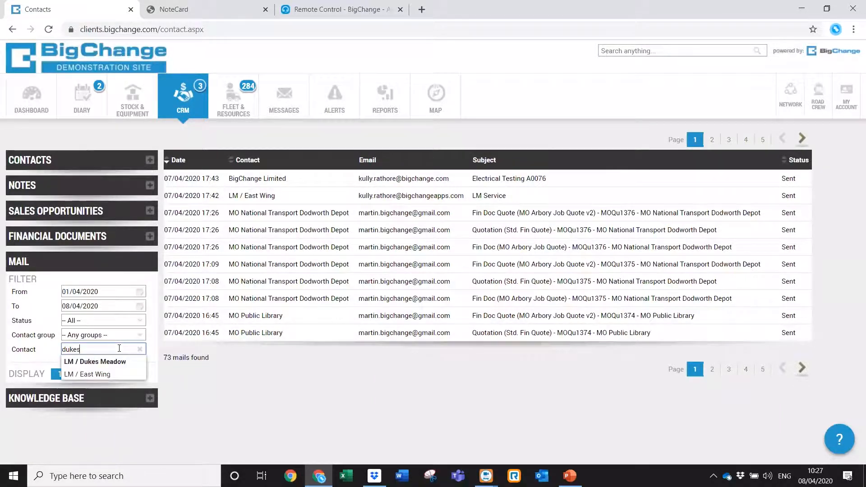
pyautogui.click(119, 361)
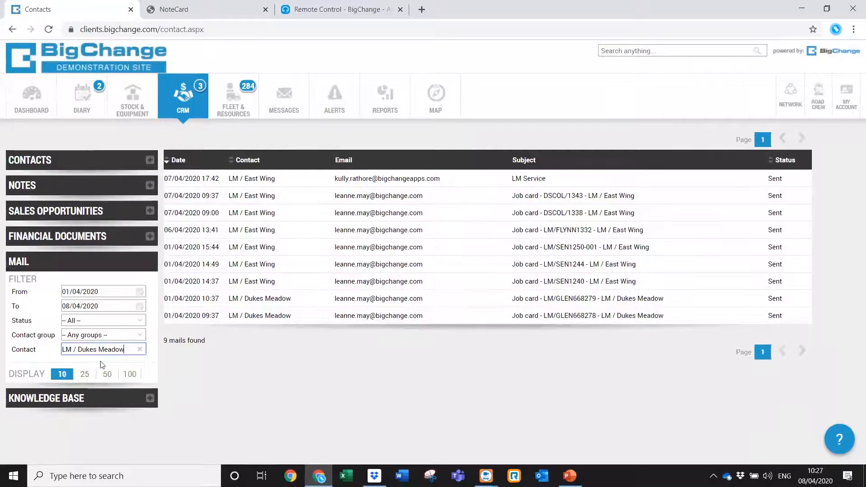
pyautogui.click(138, 349)
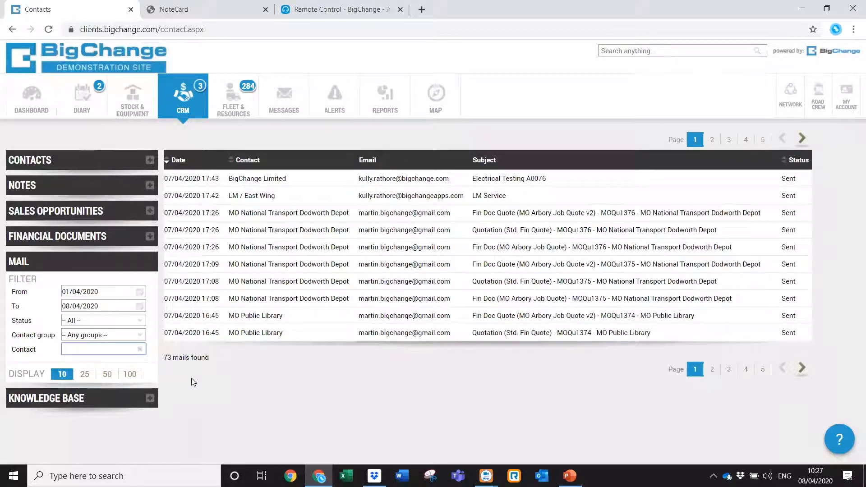
pyautogui.click(87, 158)
# Filter contacts to the 10 Sales Demo Group (64 found) and start a Send all email to them.
pyautogui.click(130, 217)
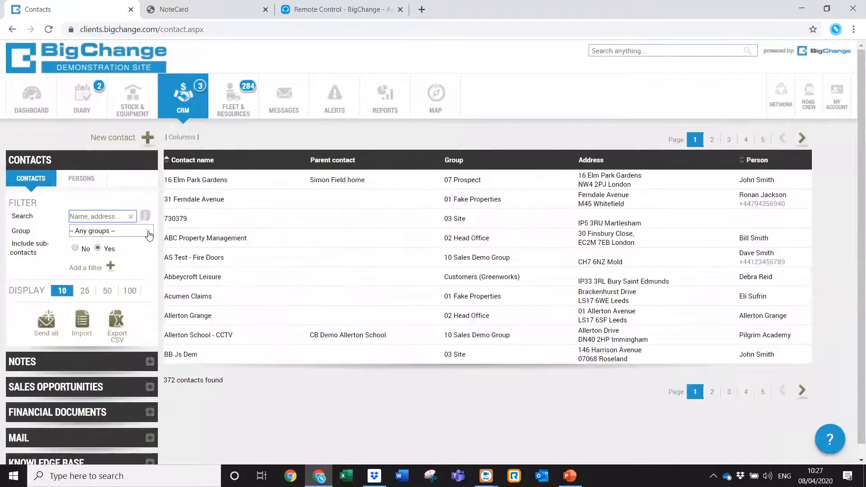
pyautogui.click(149, 232)
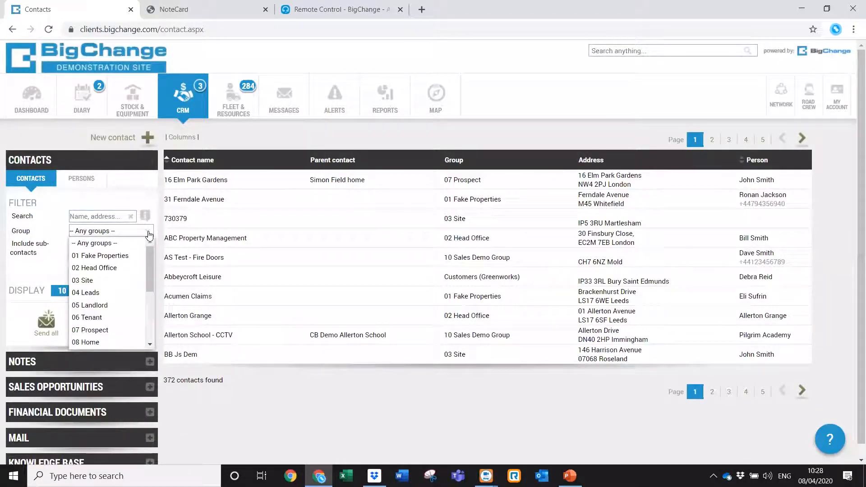
pyautogui.scroll(-4, 150, 284)
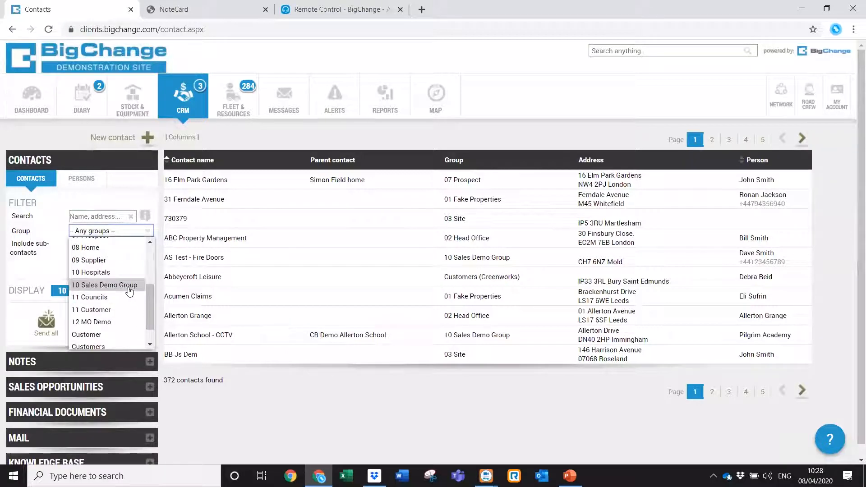
pyautogui.click(129, 285)
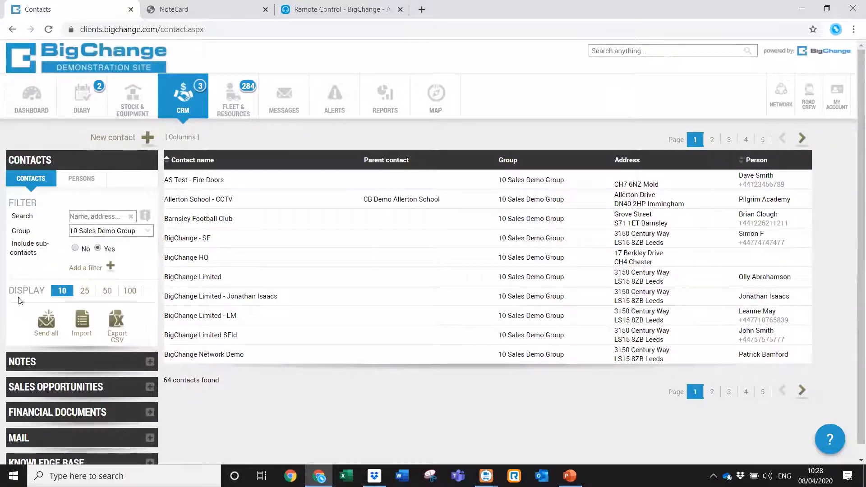
pyautogui.click(45, 325)
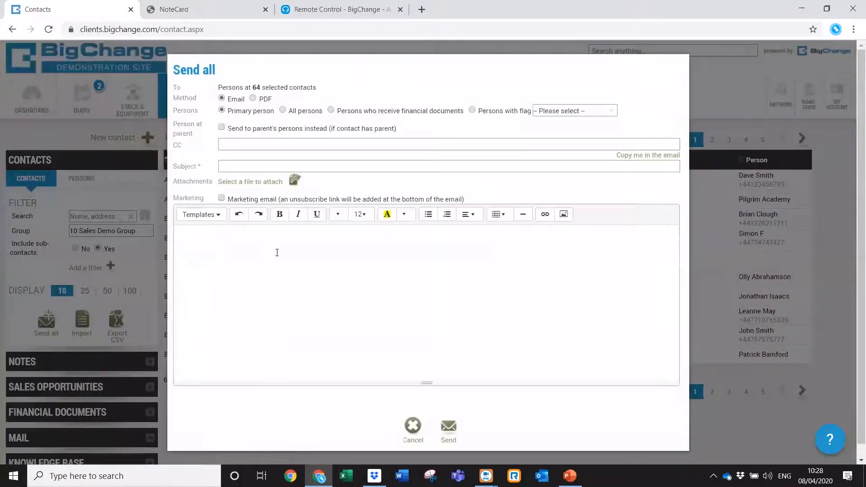
# Browse the email templates and attachment options, then cancel the bulk email unsent.
pyautogui.click(214, 216)
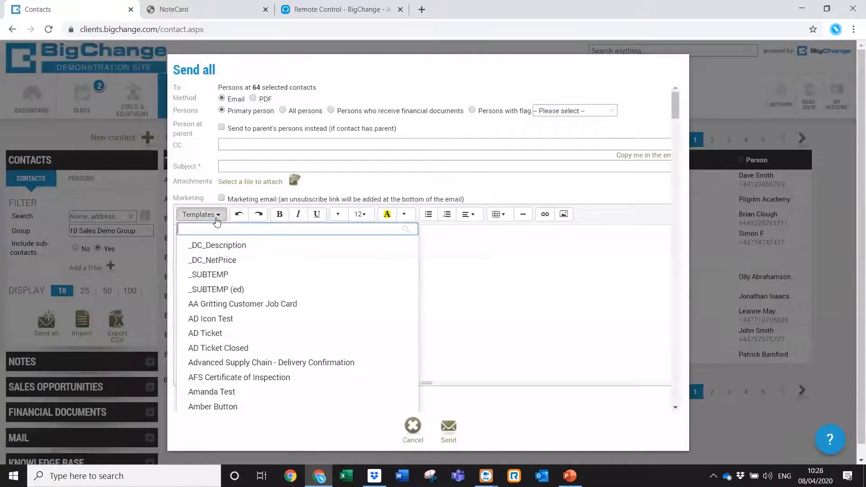
pyautogui.click(369, 188)
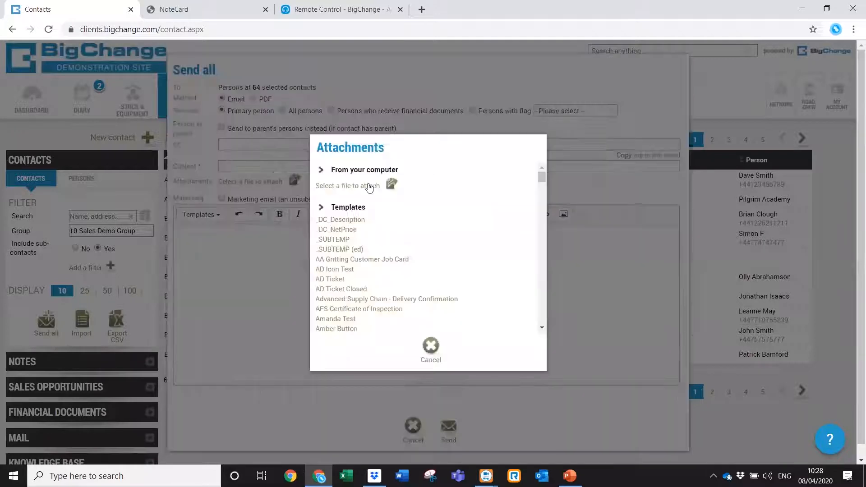
pyautogui.click(275, 241)
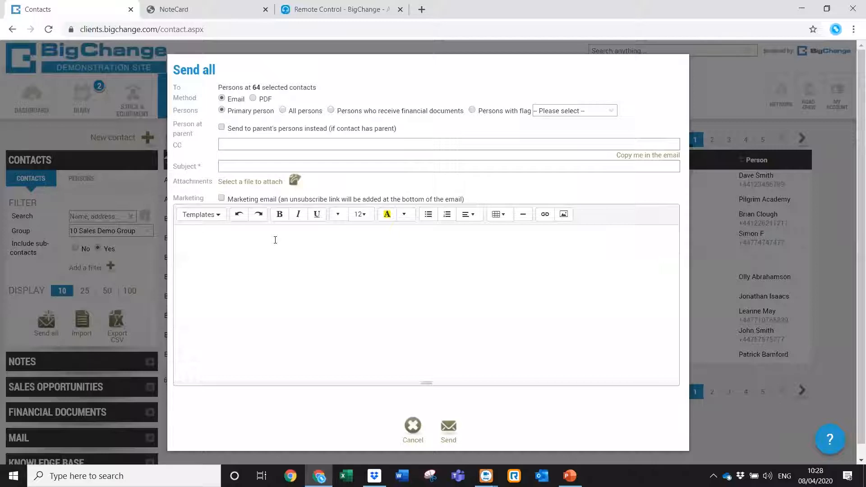
pyautogui.click(220, 256)
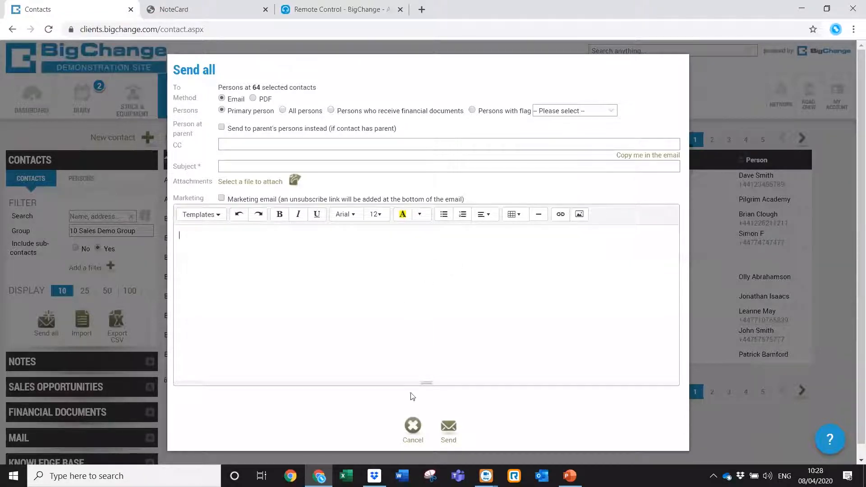
pyautogui.click(413, 427)
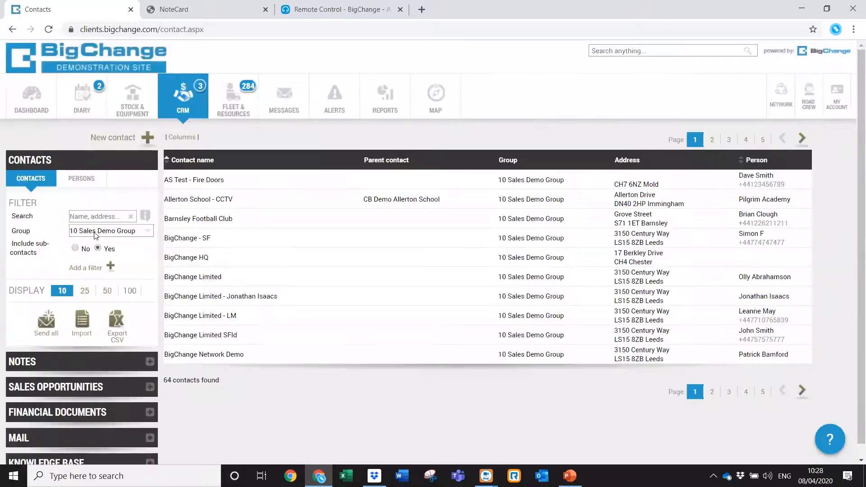
# Reset the Group filter to '-- Any groups --' for all 372 contacts and close the NoteCard tab.
pyautogui.click(148, 231)
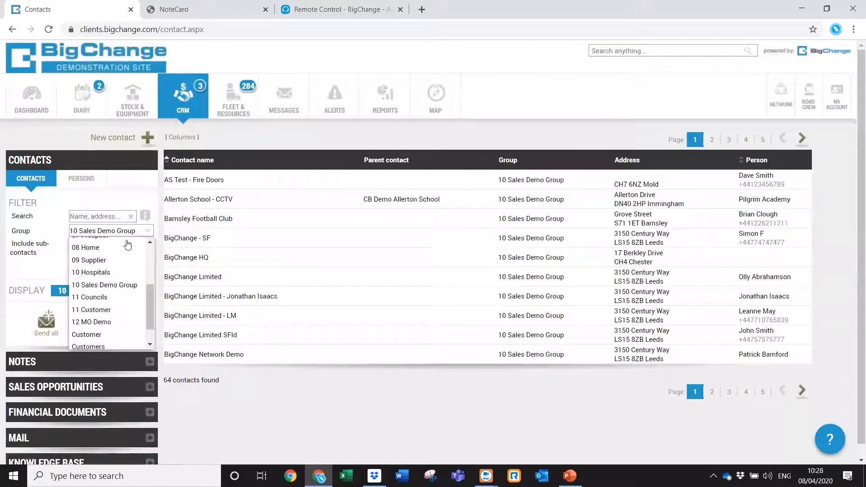
pyautogui.moveTo(149, 290); pyautogui.dragTo(150, 243)
pyautogui.click(129, 242)
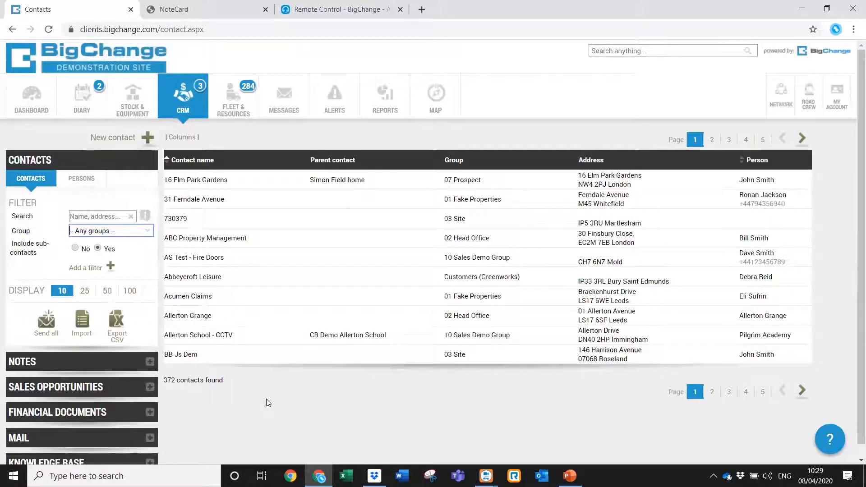
pyautogui.click(266, 9)
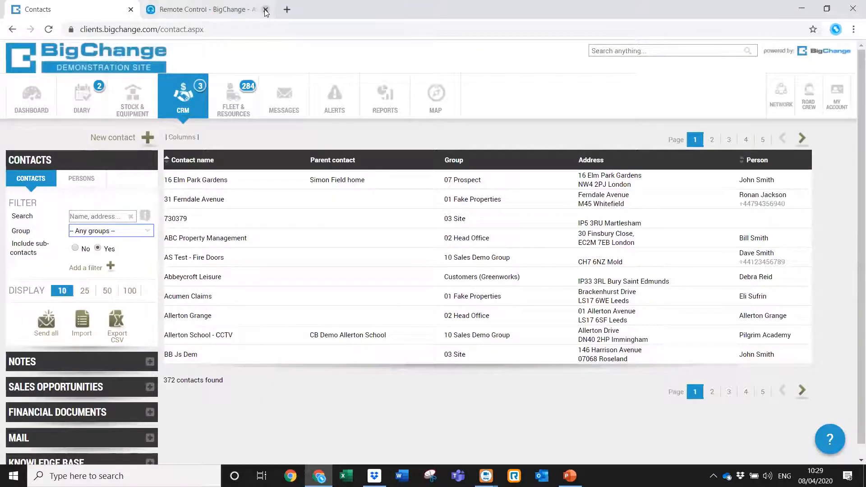
# Reload the dead Remote Control tab, then close it.
pyautogui.click(221, 10)
pyautogui.click(49, 29)
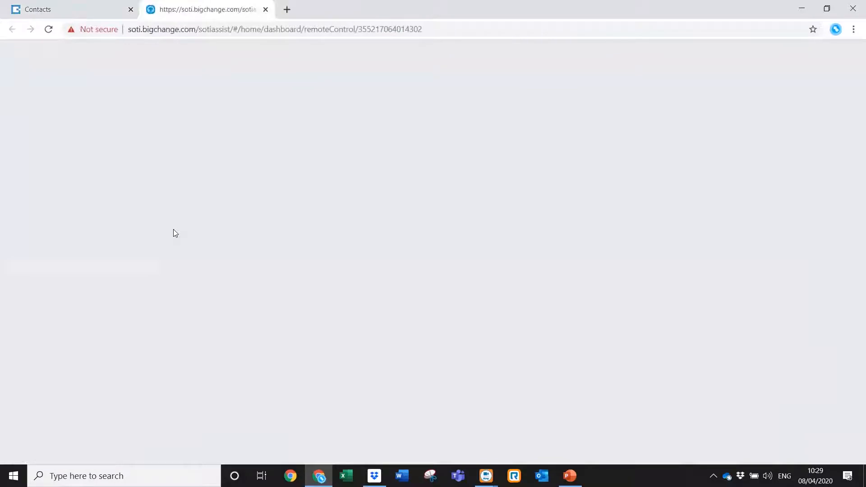
pyautogui.click(265, 10)
# Reopen the Remote Control - BigChange tablet session from Chrome's taskbar jump list.
pyautogui.rightClick(319, 476)
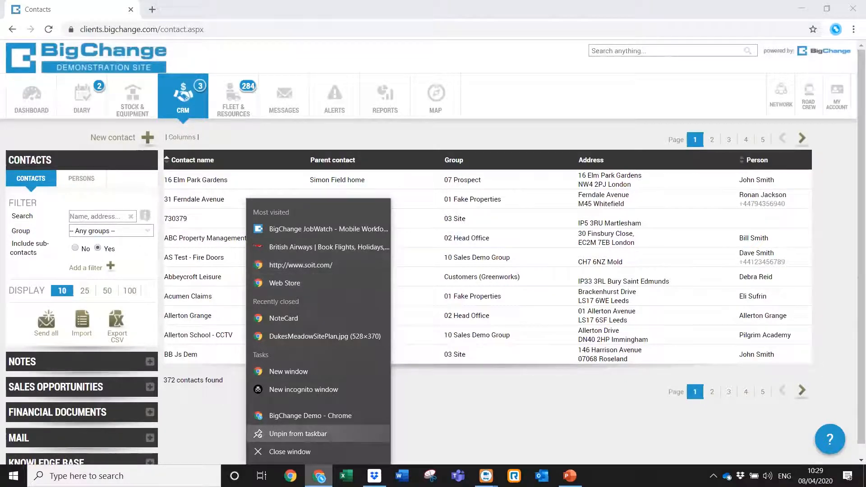
pyautogui.rightClick(290, 476)
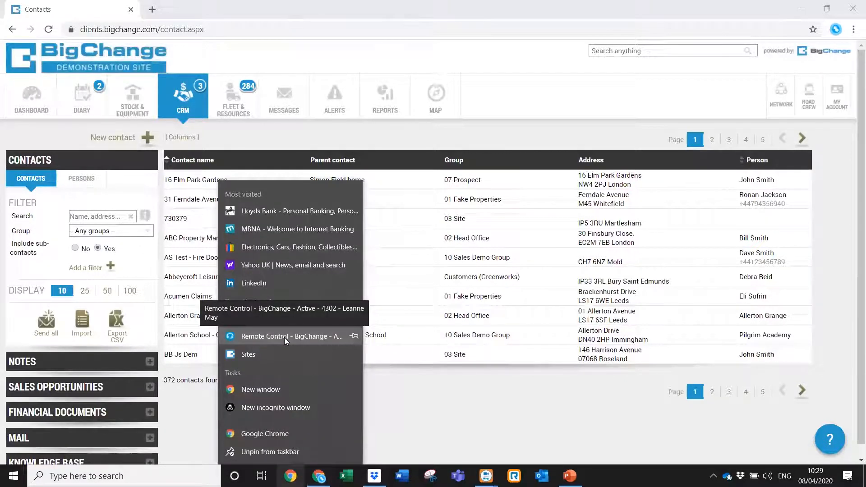
pyautogui.click(284, 338)
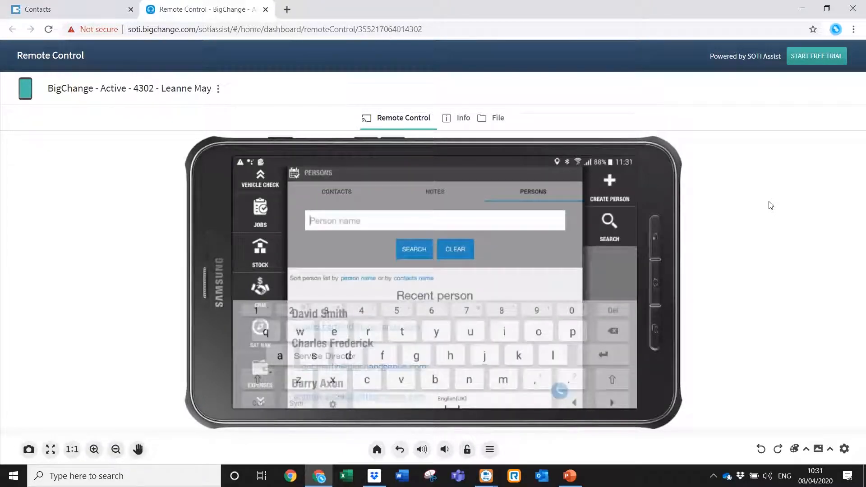
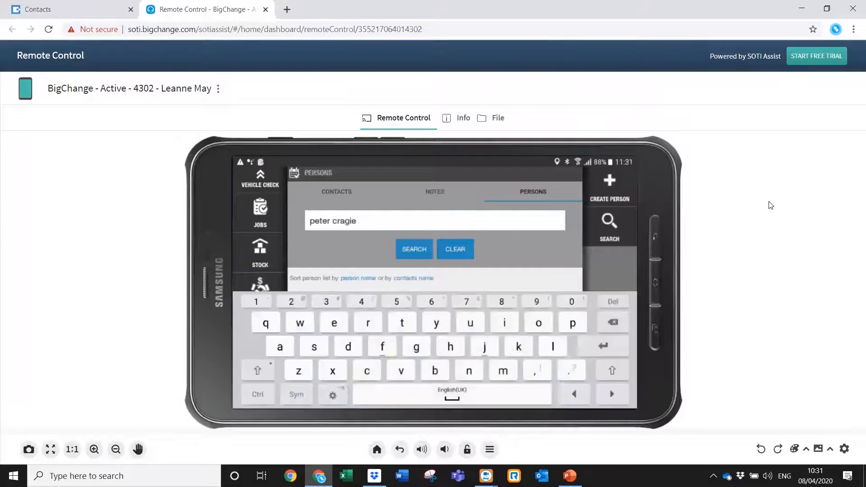
# Search the tablet app for the person's name.
pyautogui.press('Return')
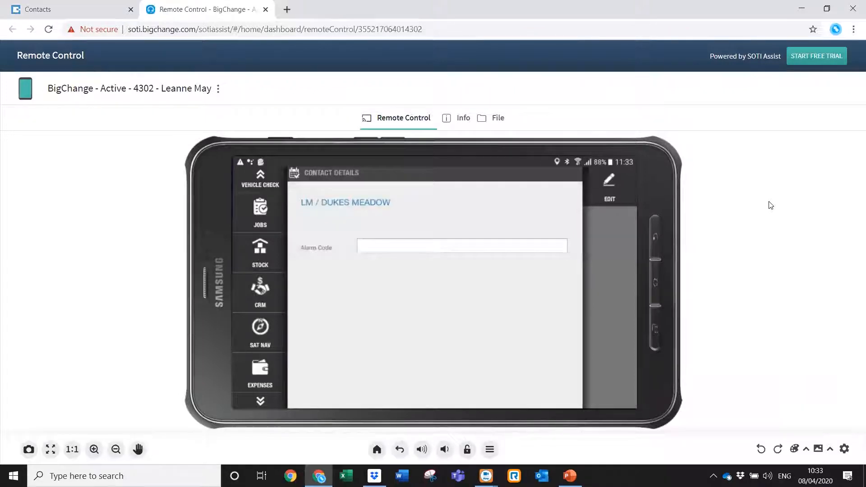
# Open the Contact custom fields settings for the 10 Sales Demo Group.
pyautogui.click(78, 12)
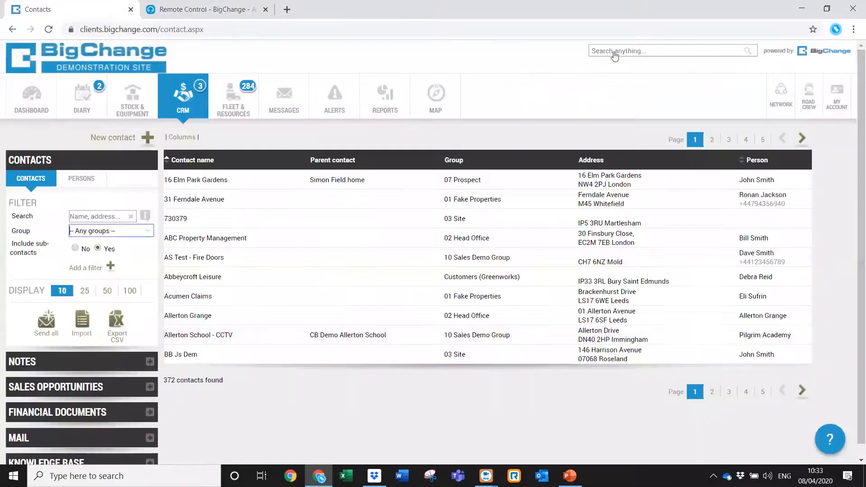
pyautogui.click(828, 100)
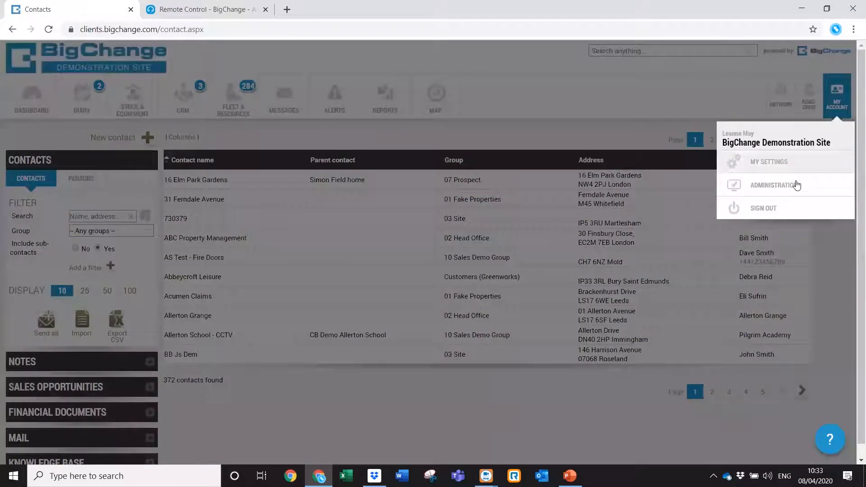
pyautogui.click(793, 186)
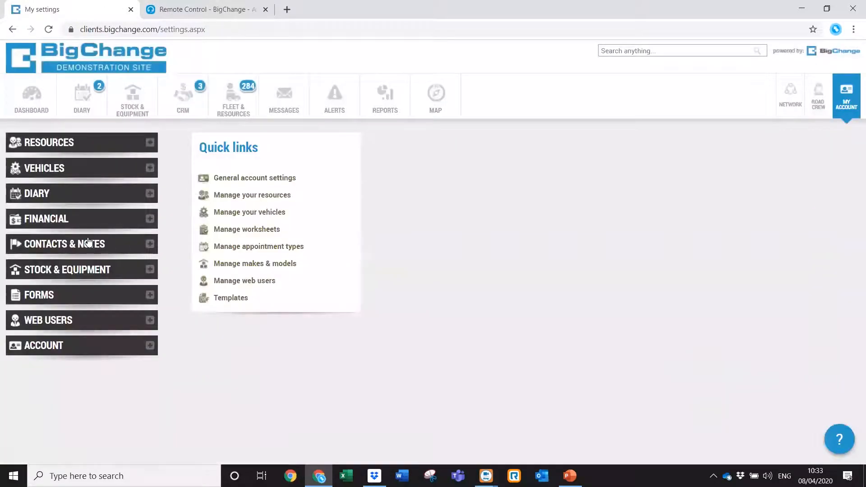
pyautogui.click(86, 245)
pyautogui.click(72, 276)
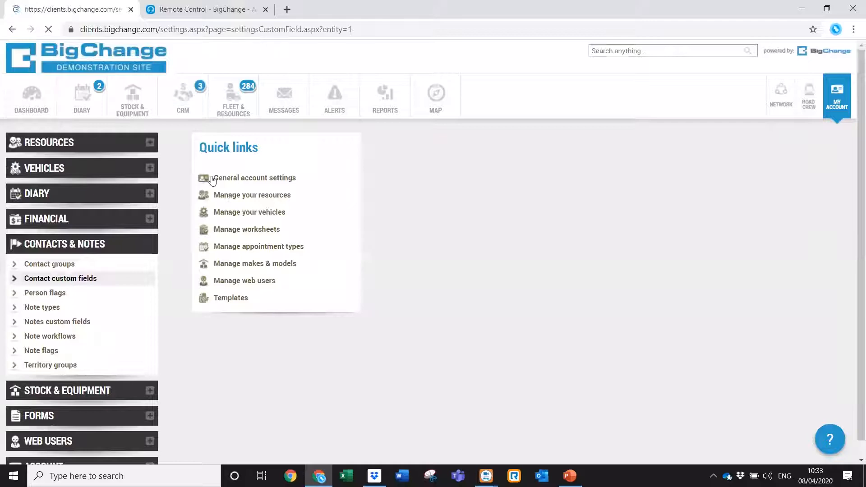
pyautogui.click(285, 137)
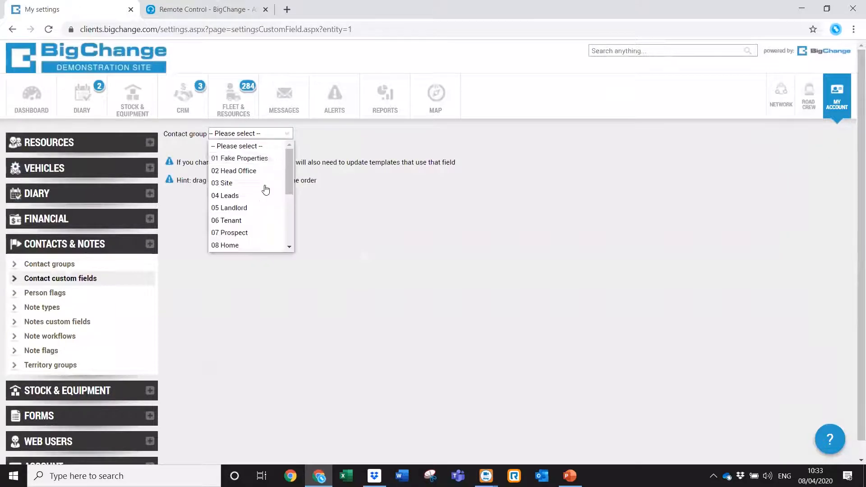
pyautogui.scroll(-2, 288, 244)
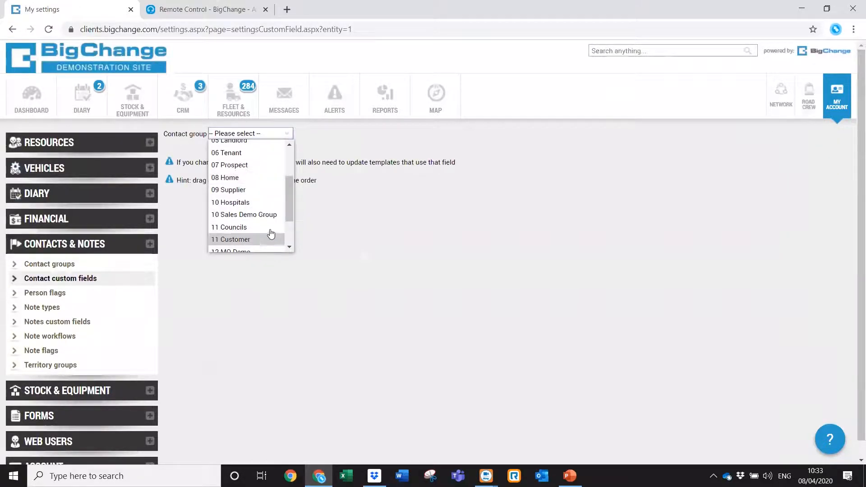
pyautogui.click(268, 214)
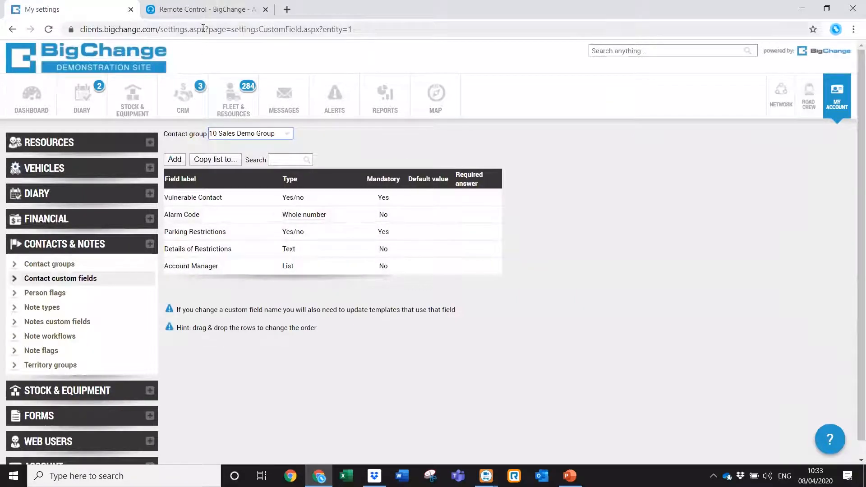
# Compare with the tablet's contact details, then show the Vulnerable Contact field's Duplicate/Edit/Delete actions.
pyautogui.click(202, 11)
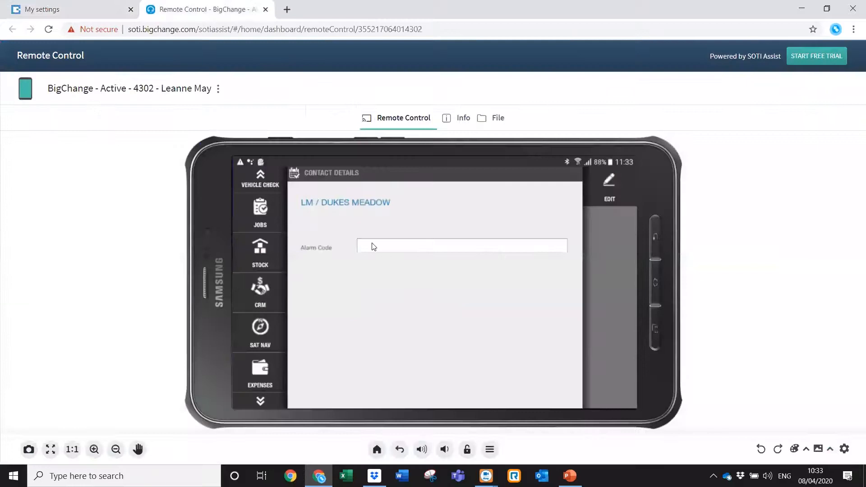
pyautogui.click(99, 12)
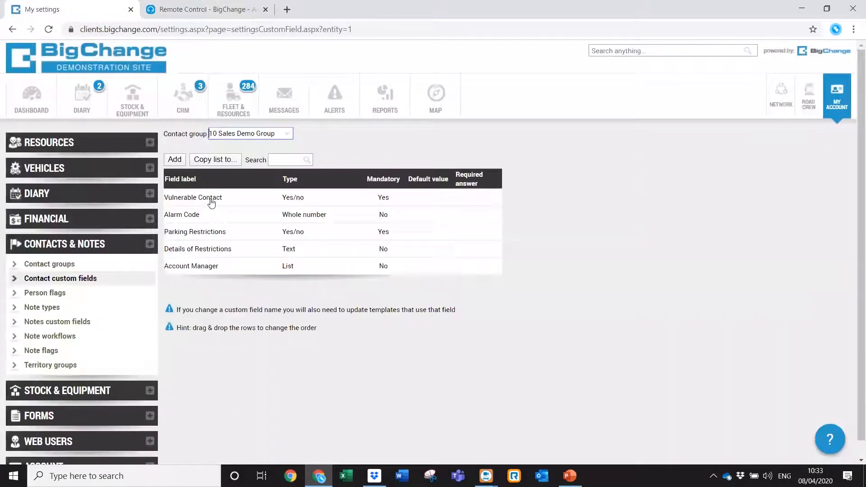
pyautogui.click(244, 199)
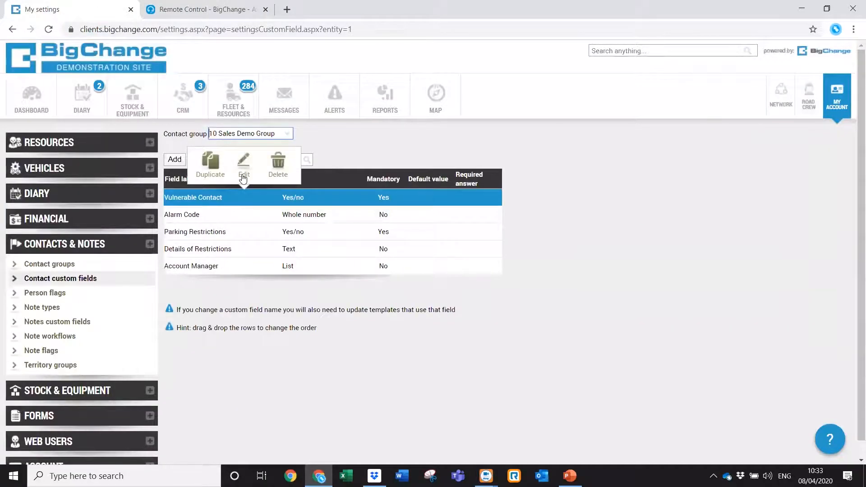
pyautogui.click(242, 171)
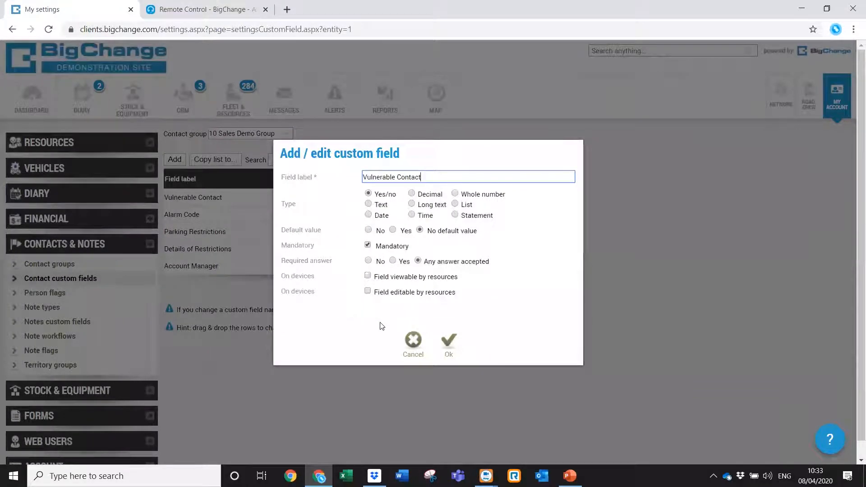
pyautogui.click(411, 343)
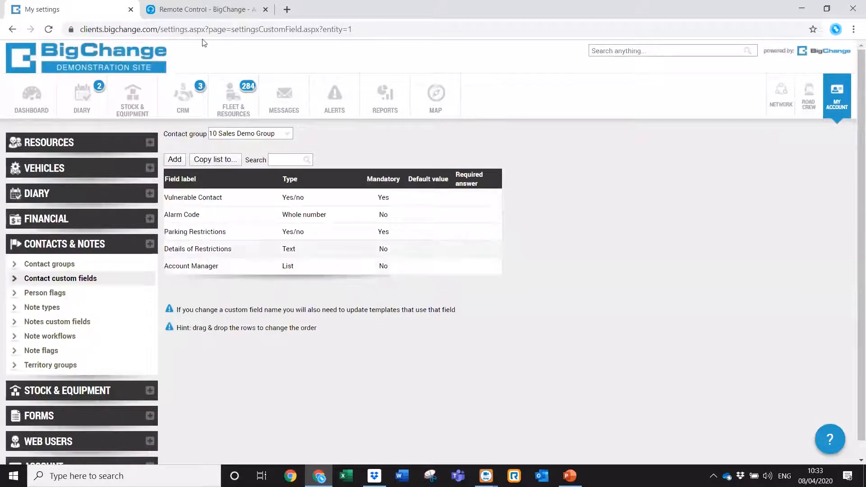
# Search contacts on the mirrored tablet by the person's name, then return to My settings.
pyautogui.click(204, 11)
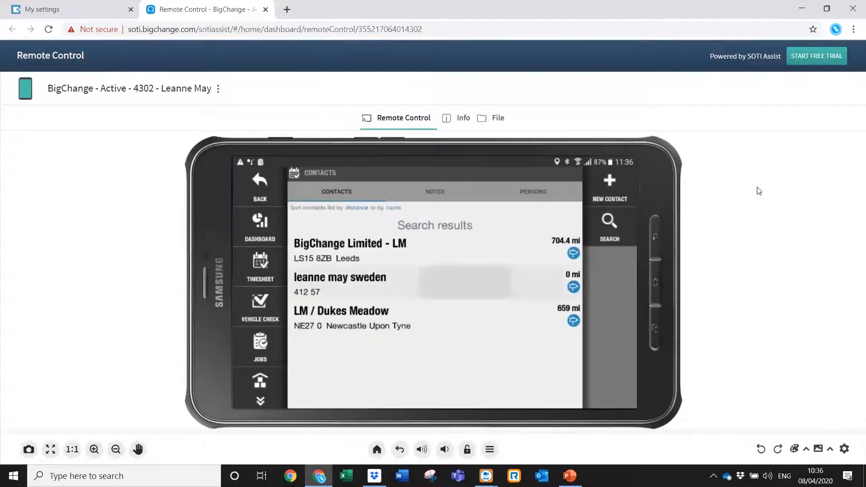
pyautogui.click(88, 10)
# Search CRM contacts by the person's name (3 found) and select the Sweden contact.
pyautogui.click(184, 100)
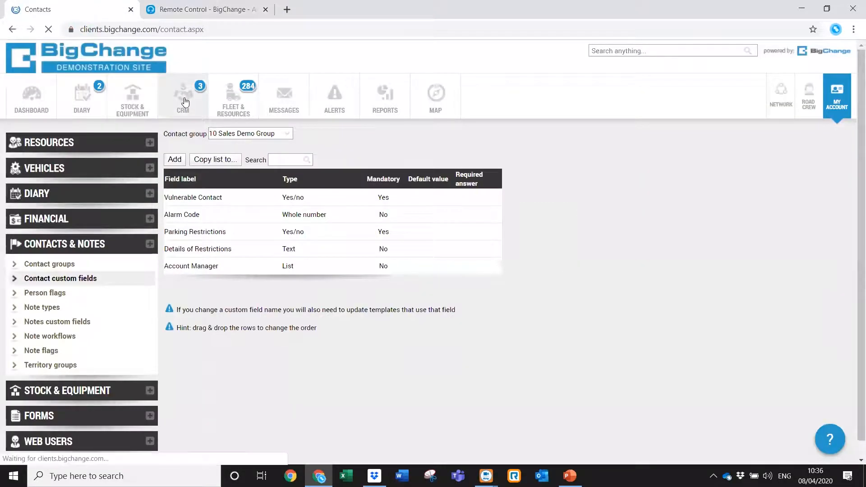
pyautogui.write('leann')
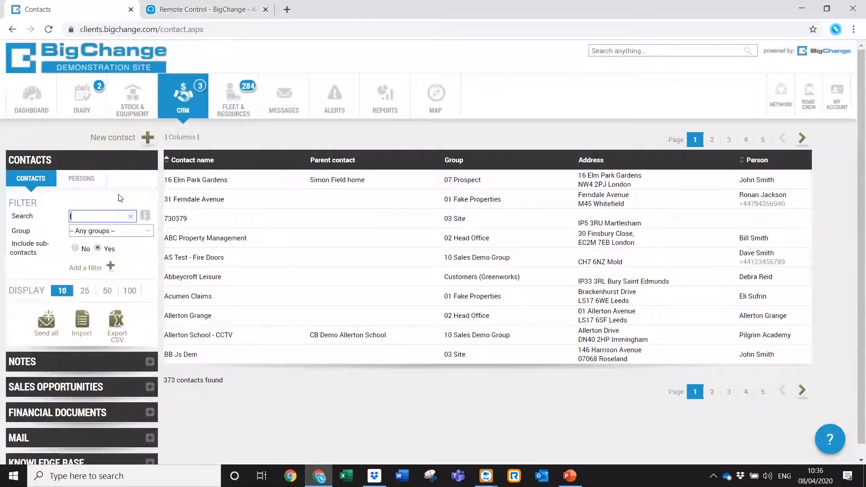
pyautogui.write('e may')
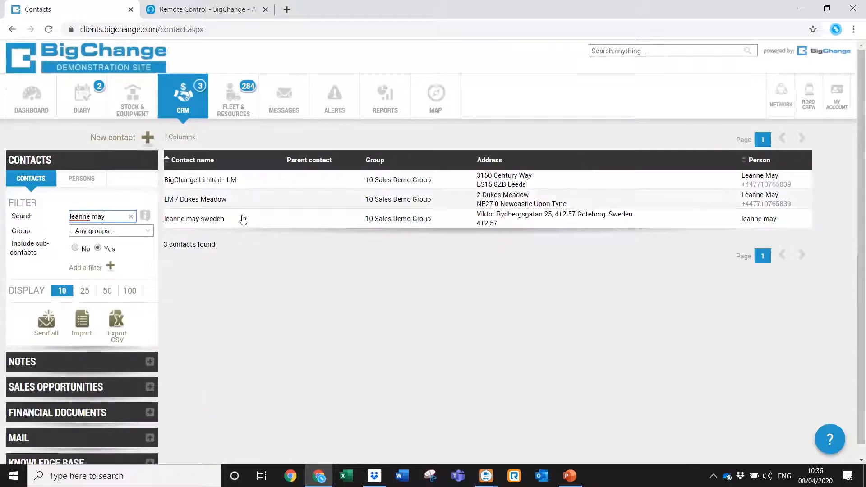
pyautogui.click(260, 222)
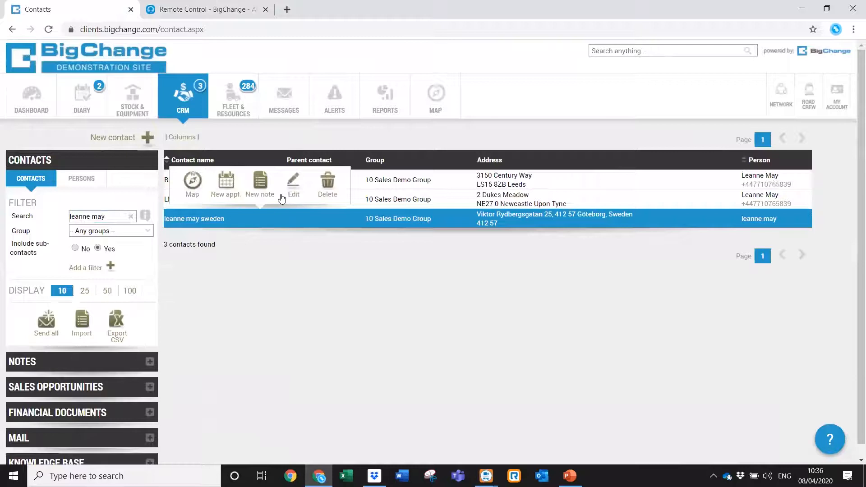
pyautogui.click(291, 193)
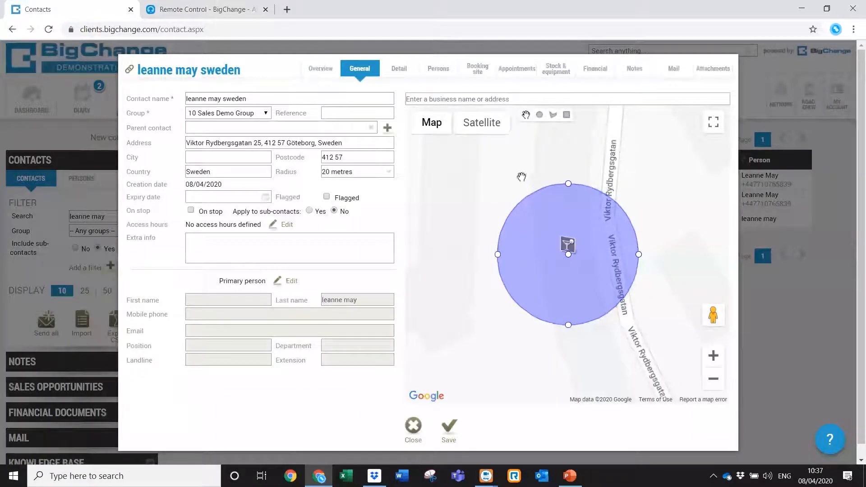
pyautogui.click(497, 131)
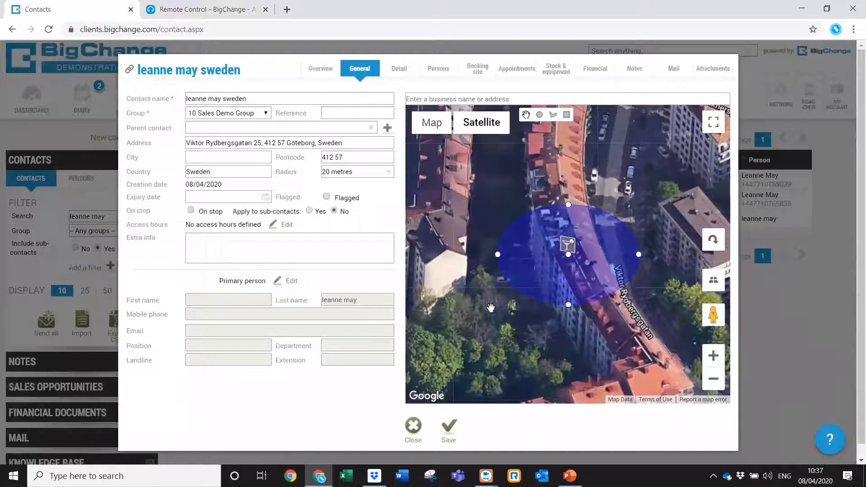
pyautogui.click(414, 426)
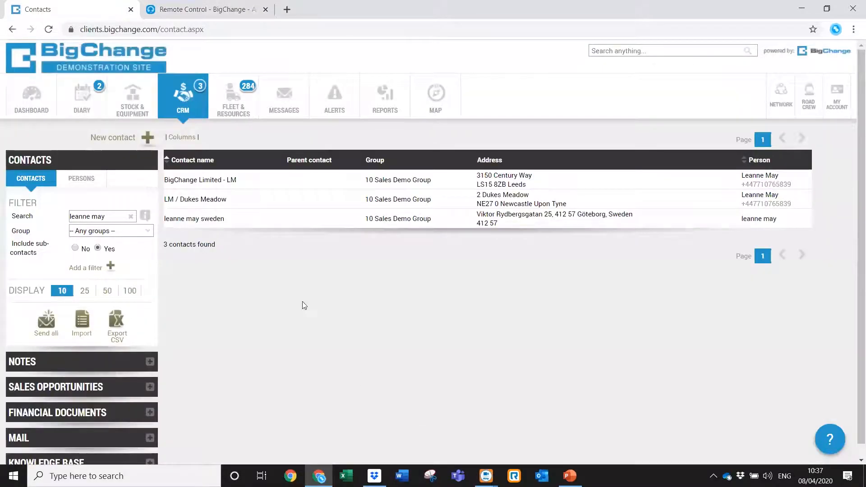
# Switch back to the mirrored tablet view in the Remote Control tab.
pyautogui.click(207, 9)
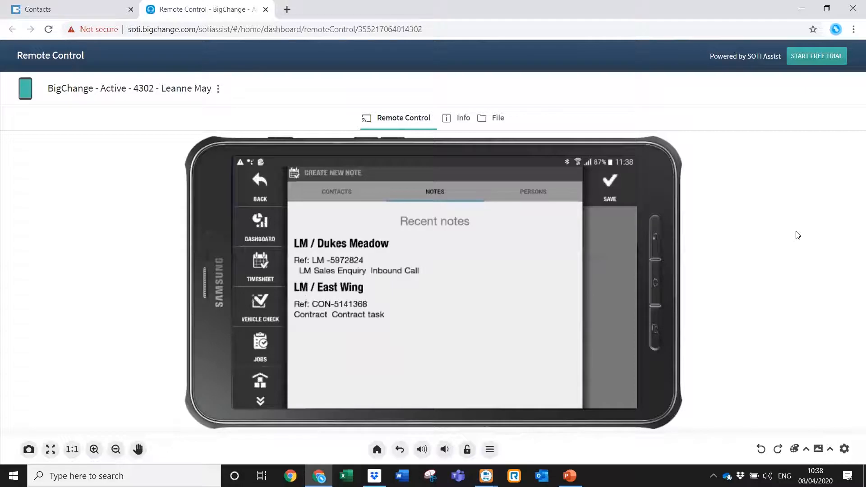
# Enter 'dukes' in the new note's Contact field and dismiss the tablet keyboard.
pyautogui.write('dukes')
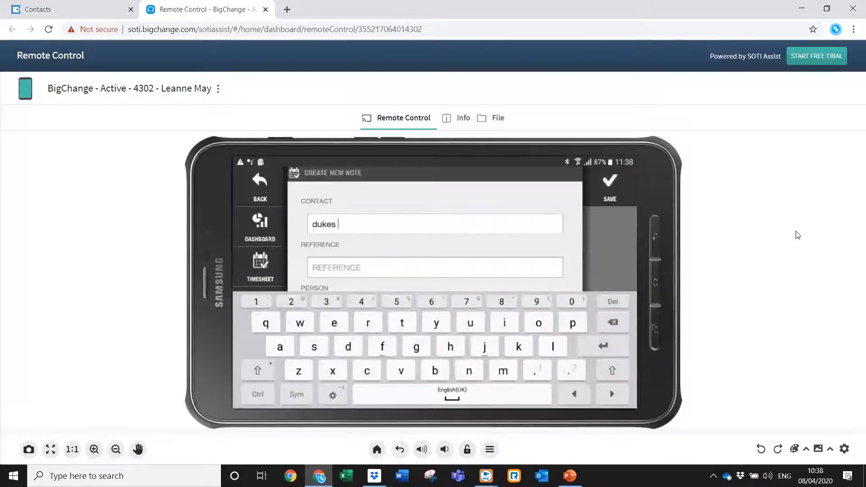
pyautogui.press('Return')
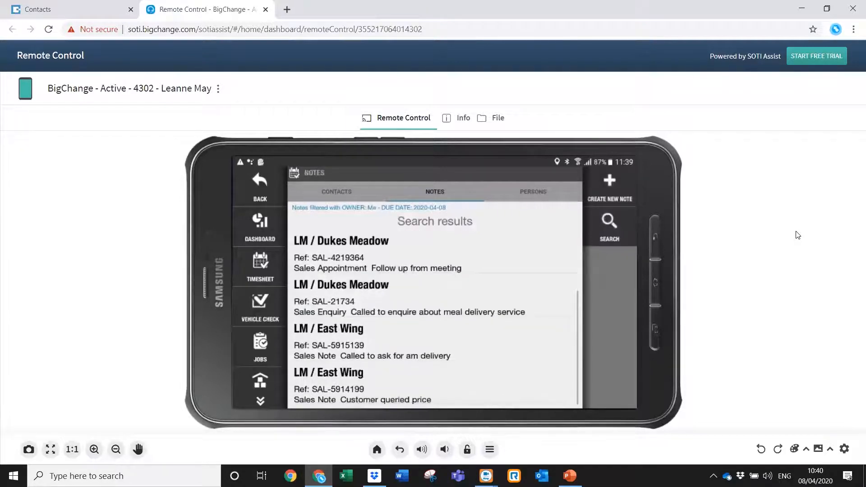
# Filter the web Notes list by Note owner, choosing the suggested owner to show seven notes.
pyautogui.click(92, 12)
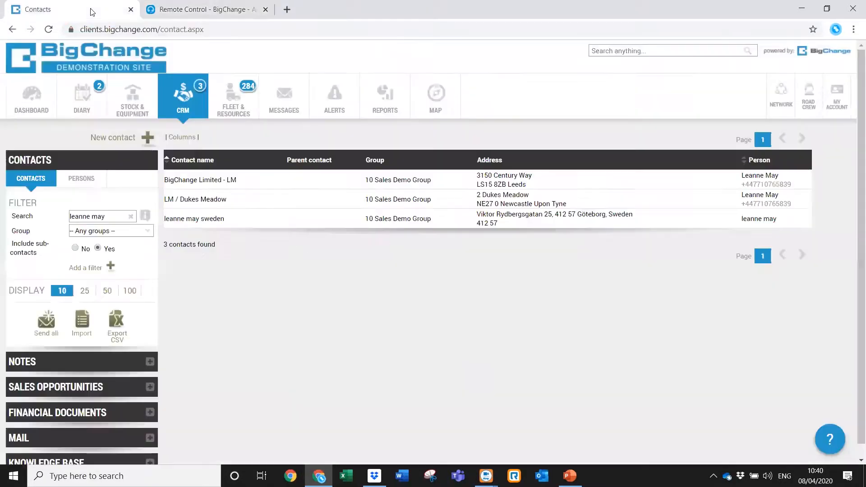
pyautogui.click(99, 367)
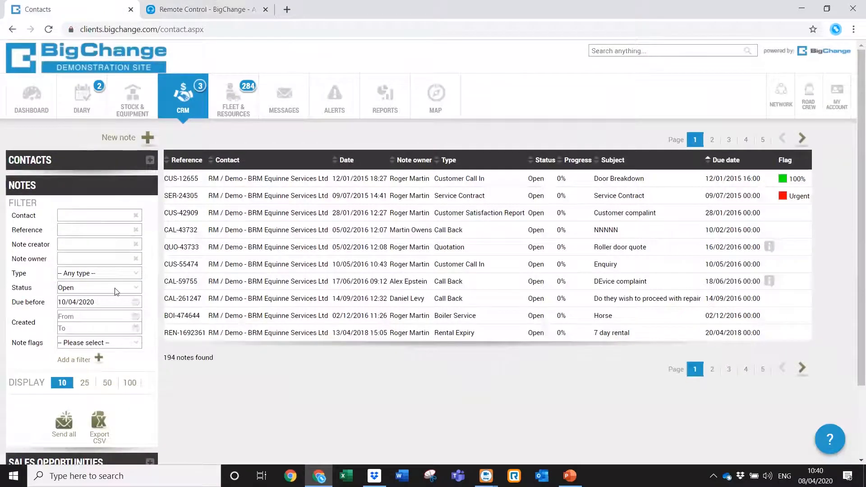
pyautogui.click(112, 258)
pyautogui.write('lear')
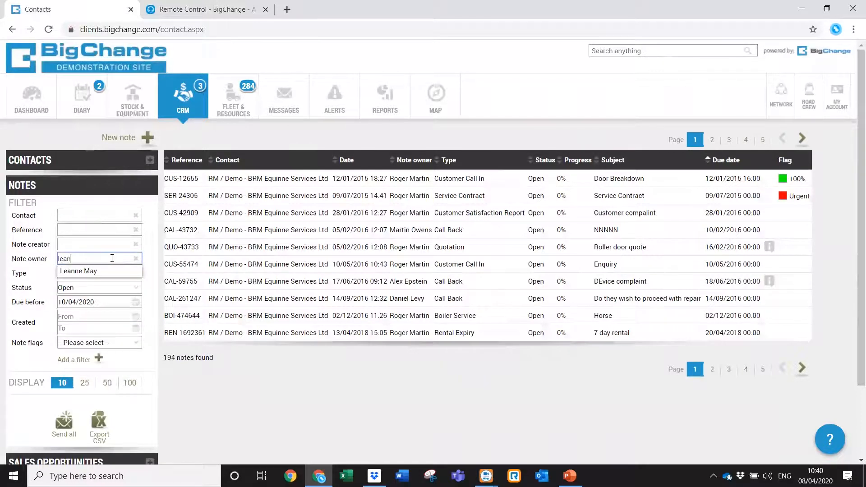
pyautogui.click(110, 271)
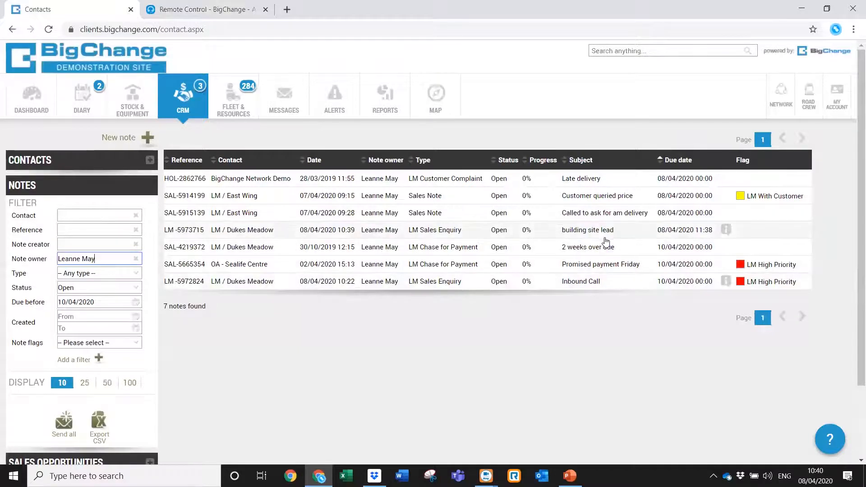
# Review the LM / Dukes Meadow 'building site lead' note LM-5973715, then return to the tablet view.
pyautogui.moveTo(605, 227)
pyautogui.click(629, 206)
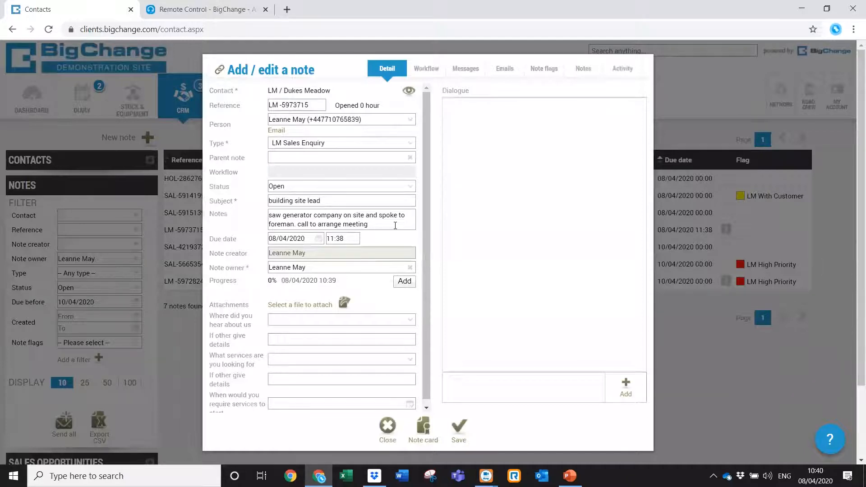
pyautogui.click(389, 426)
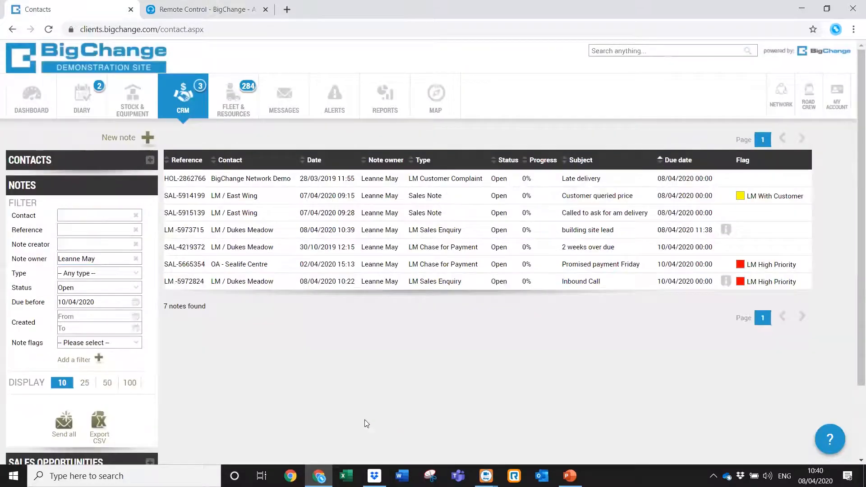
pyautogui.click(231, 10)
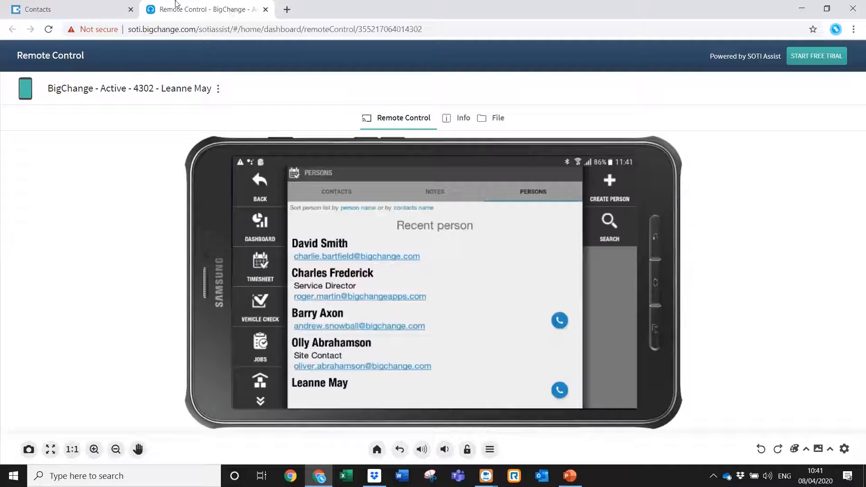
pyautogui.click(73, 9)
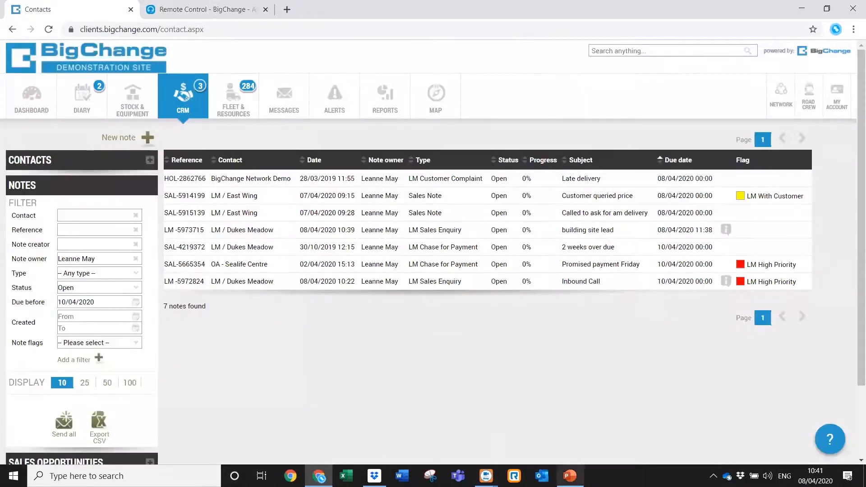
# Run the BigChange Live Tutorial slide show from the beginning and advance to the Training Event agenda.
pyautogui.click(570, 476)
pyautogui.click(105, 305)
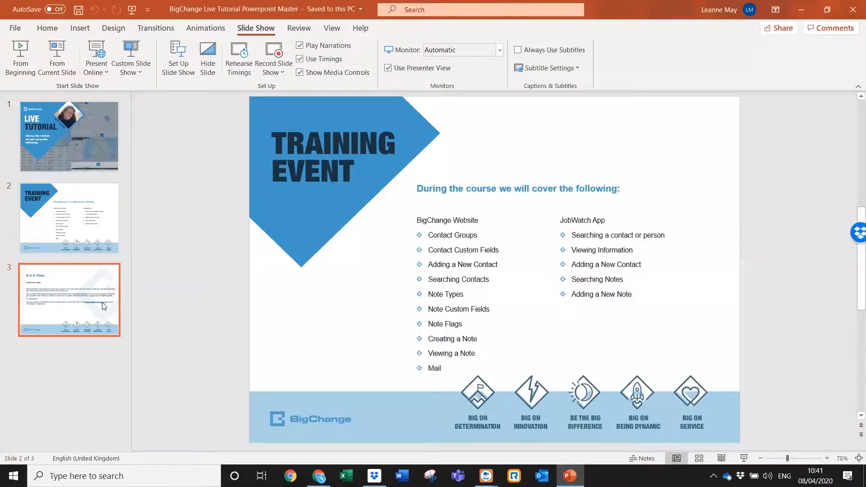
pyautogui.click(20, 57)
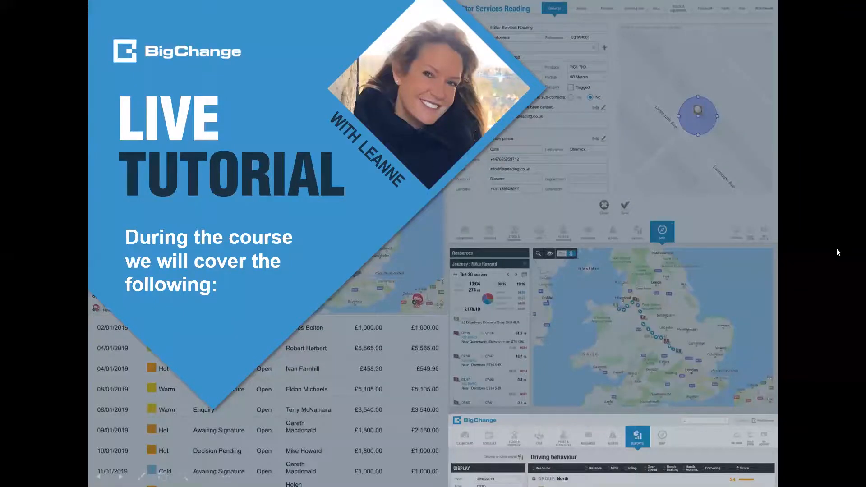
pyautogui.click(826, 250)
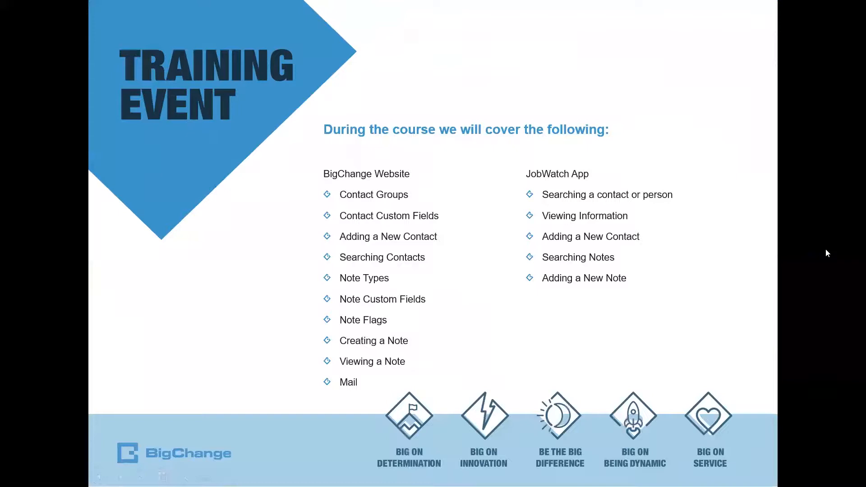
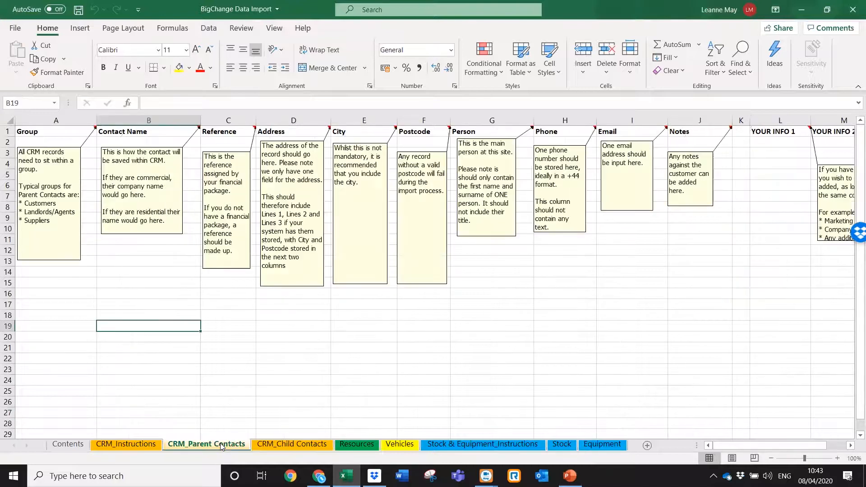
pyautogui.click(276, 446)
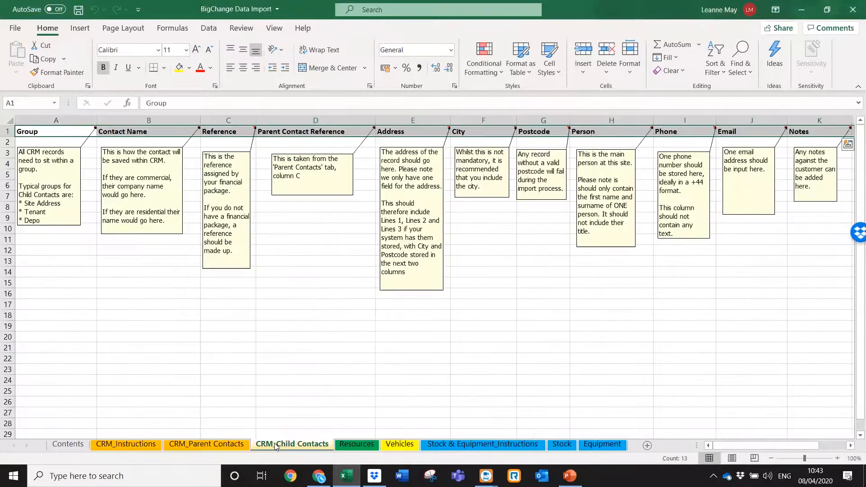
pyautogui.click(146, 446)
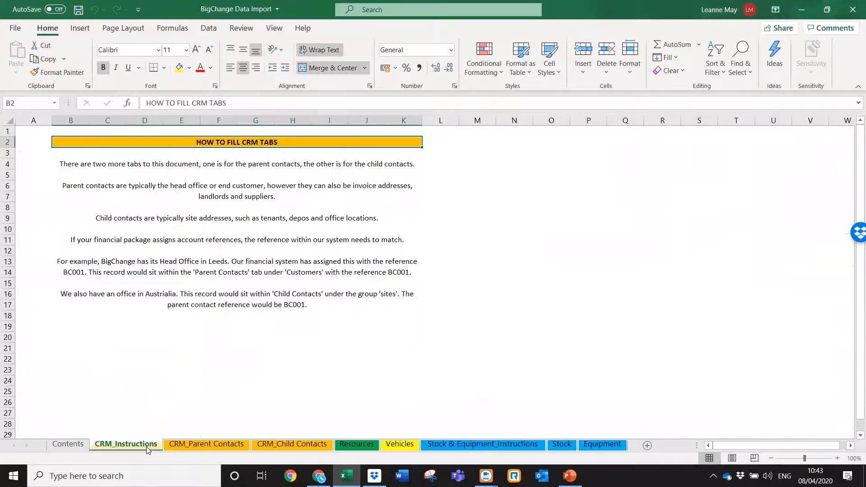
pyautogui.click(203, 445)
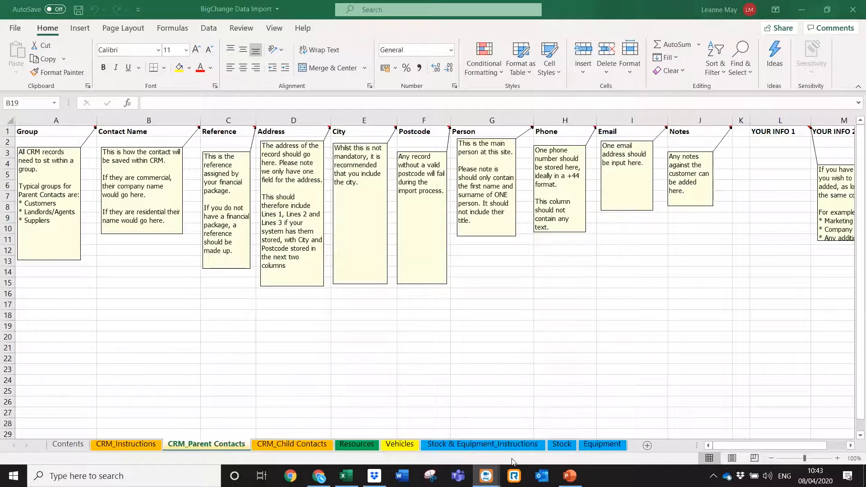
# In the BigChange web app, go to Administration > Contacts & Notes > Note workflows.
pyautogui.click(319, 476)
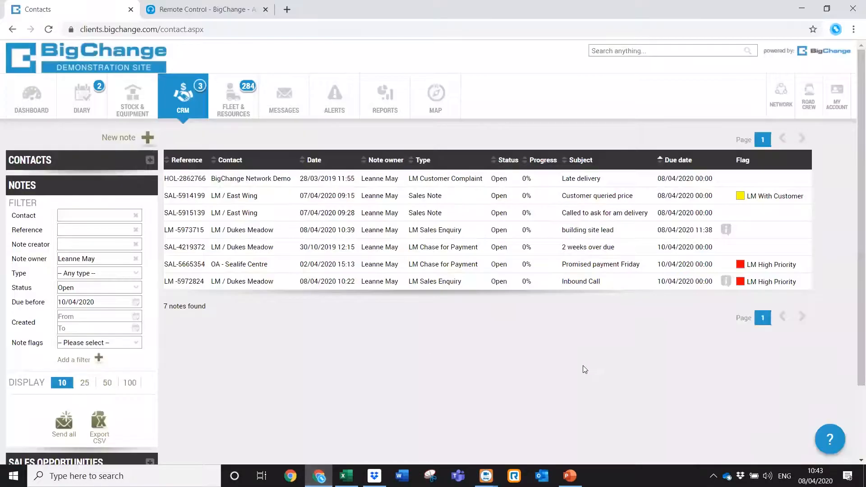
pyautogui.click(837, 106)
pyautogui.click(796, 183)
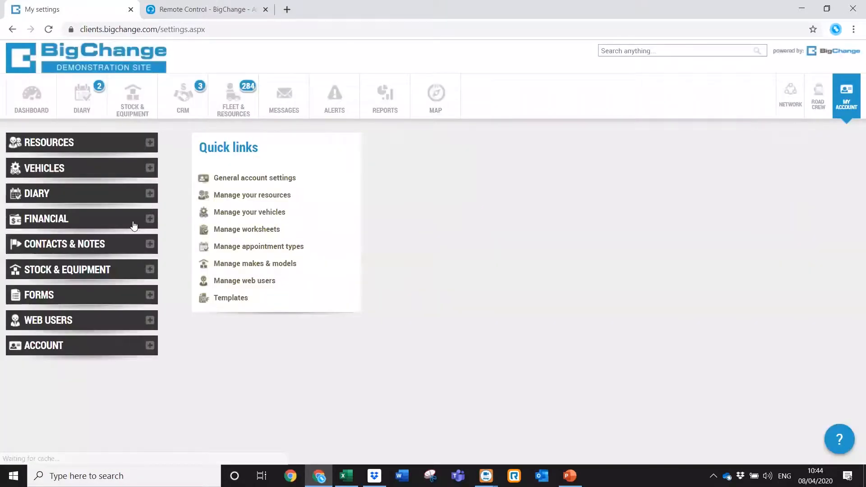
pyautogui.click(98, 244)
pyautogui.click(65, 336)
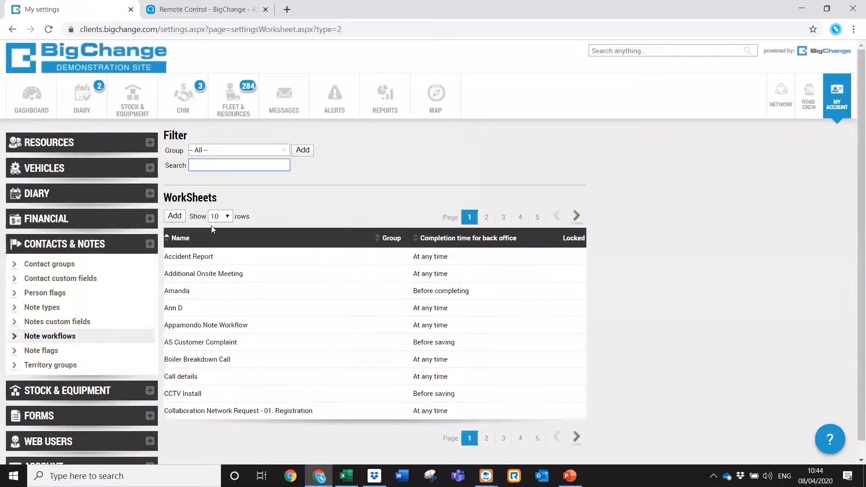
# Look over the Accident Report workflow, close it, and begin adding a new workflow.
pyautogui.click(183, 262)
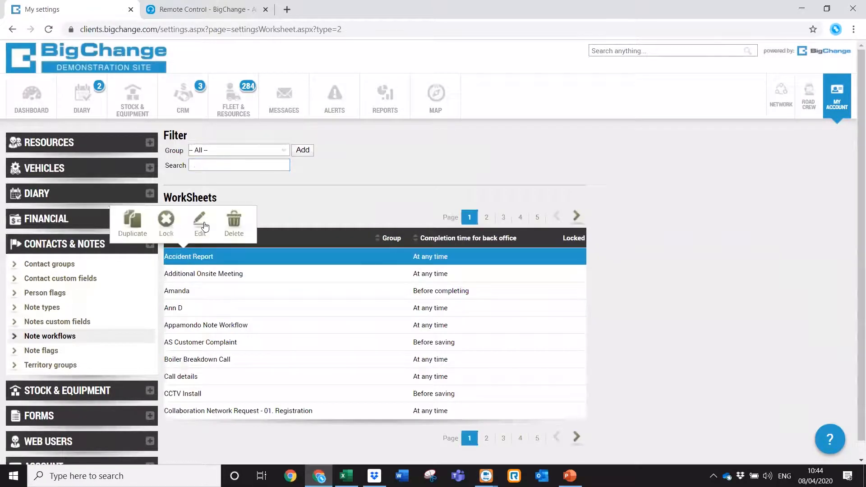
pyautogui.click(201, 222)
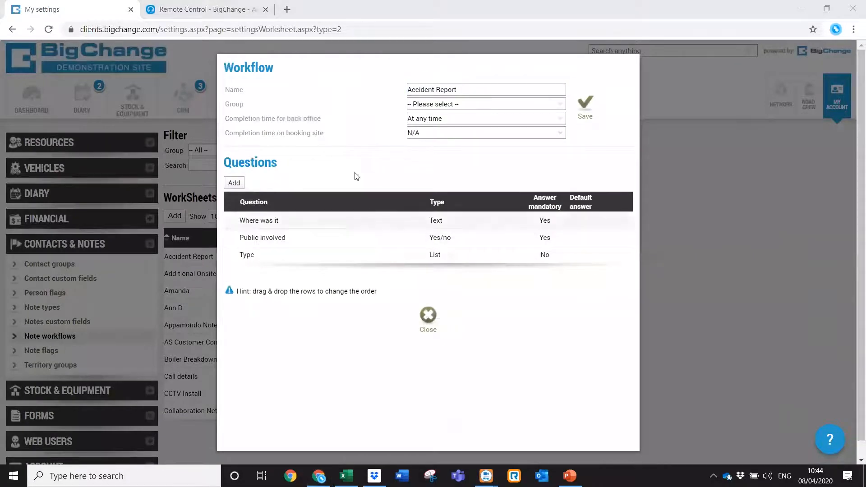
pyautogui.click(424, 324)
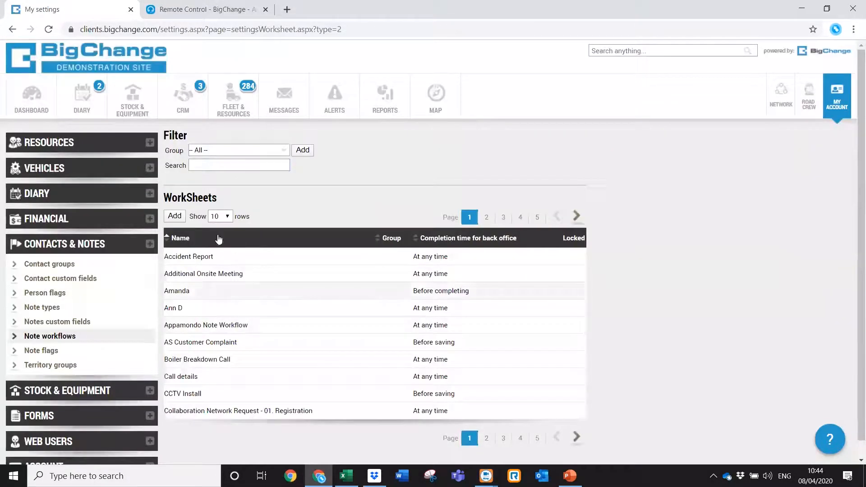
pyautogui.click(180, 220)
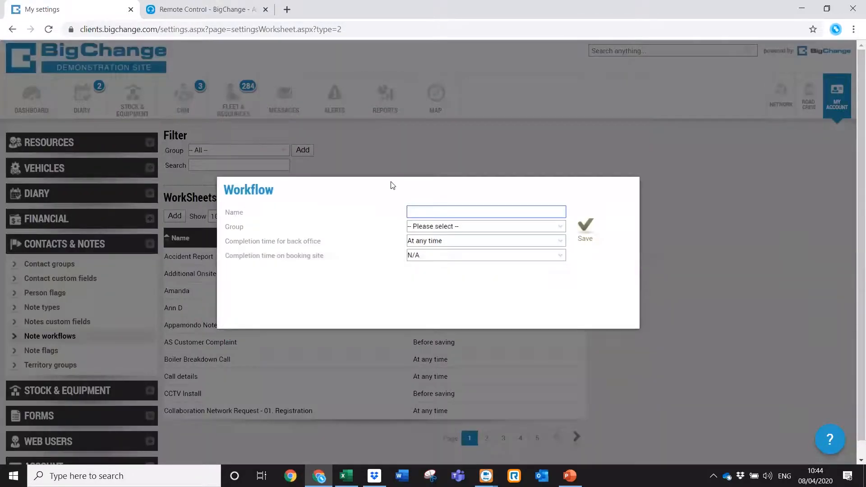
# Restart the new workflow form, enter a test workflow name, and save it.
pyautogui.click(421, 159)
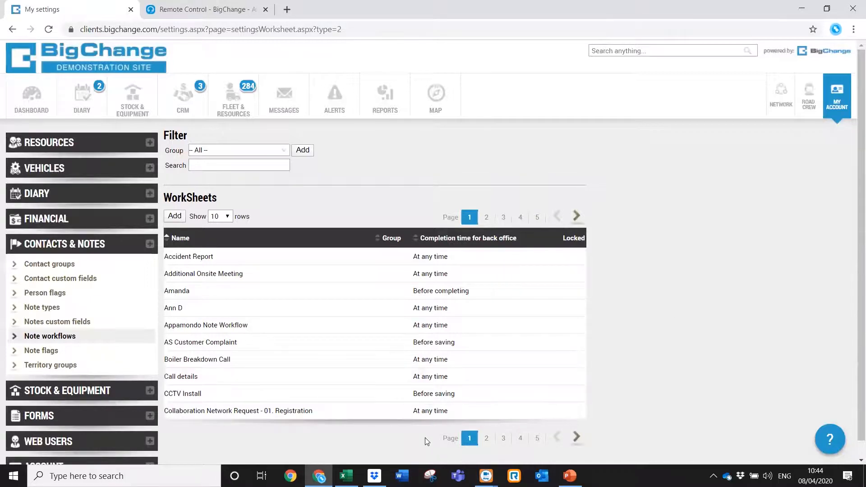
pyautogui.hotkey('alt', 'Tab')
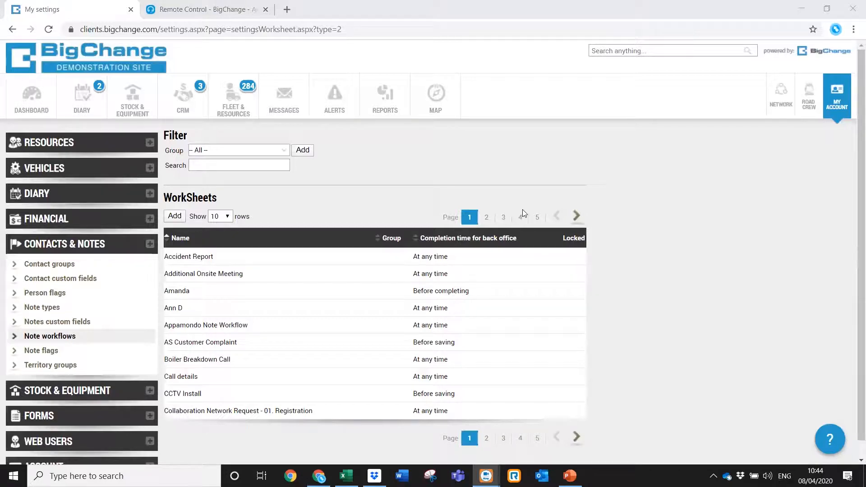
pyautogui.click(643, 213)
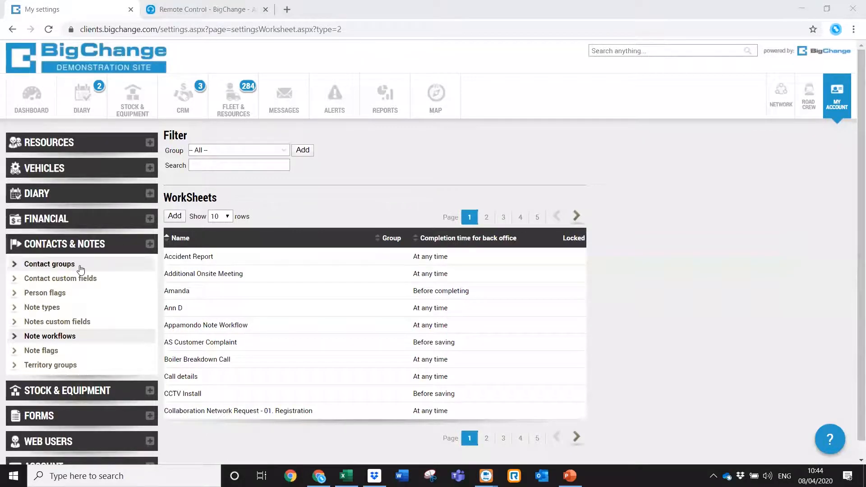
pyautogui.click(178, 216)
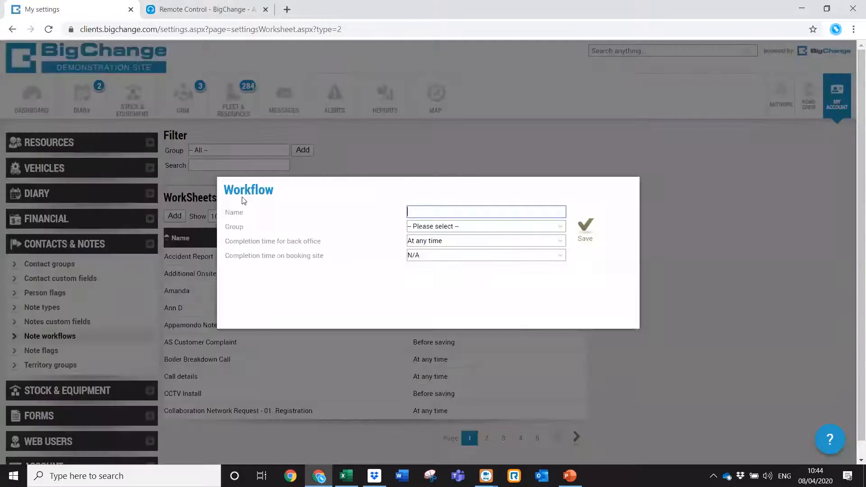
pyautogui.write('Leanne Taes')
pyautogui.press('BackSpace')
pyautogui.press('BackSpace')
pyautogui.press('BackSpace')
pyautogui.write('est')
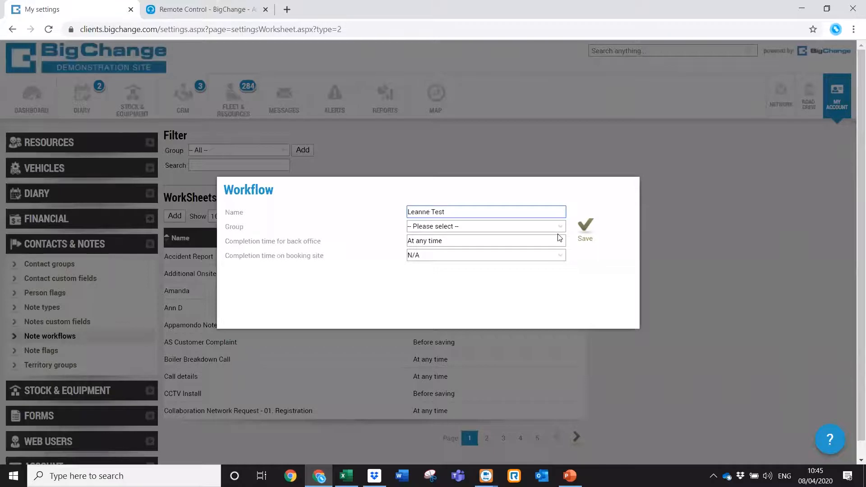
pyautogui.click(586, 230)
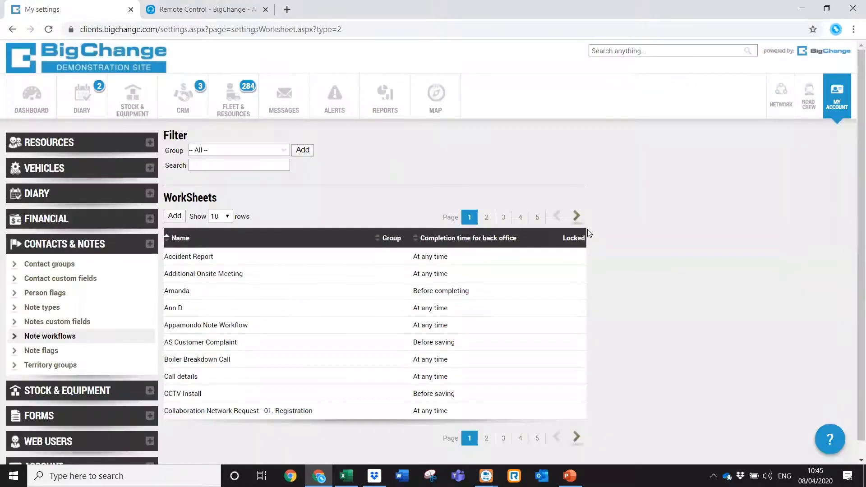
# Search the workflow list for the new test workflow and open it for editing.
pyautogui.click(235, 164)
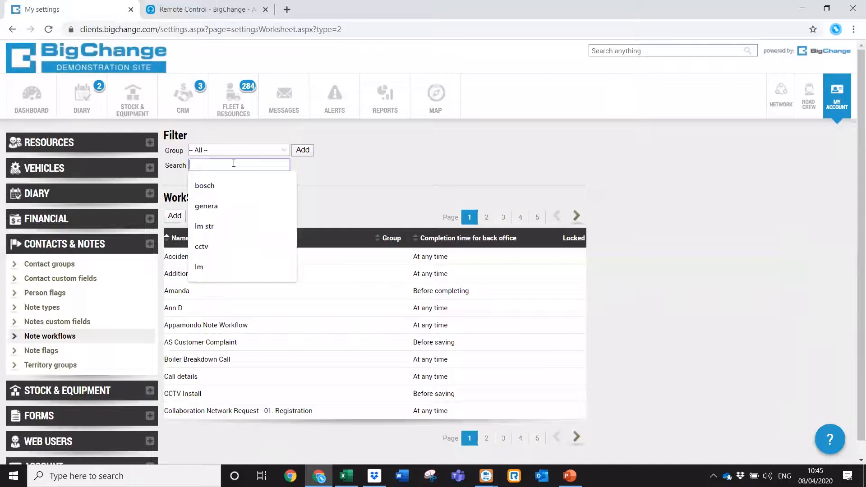
pyautogui.write('leanne')
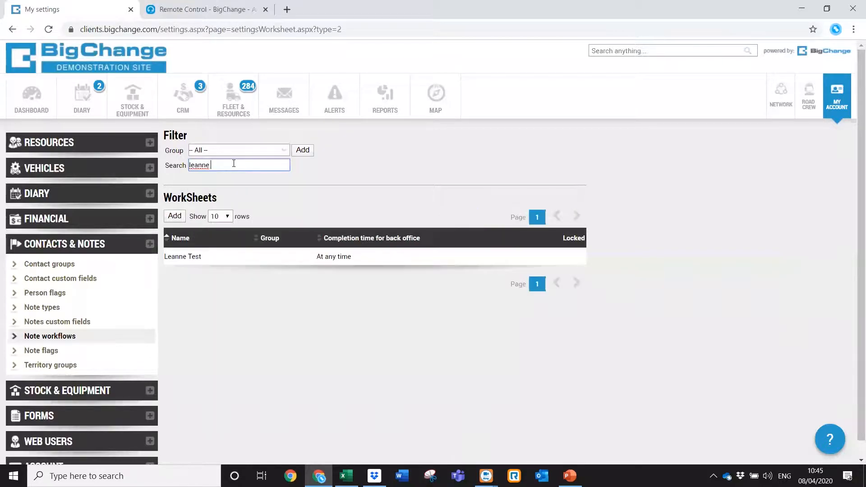
pyautogui.click(229, 257)
pyautogui.click(248, 234)
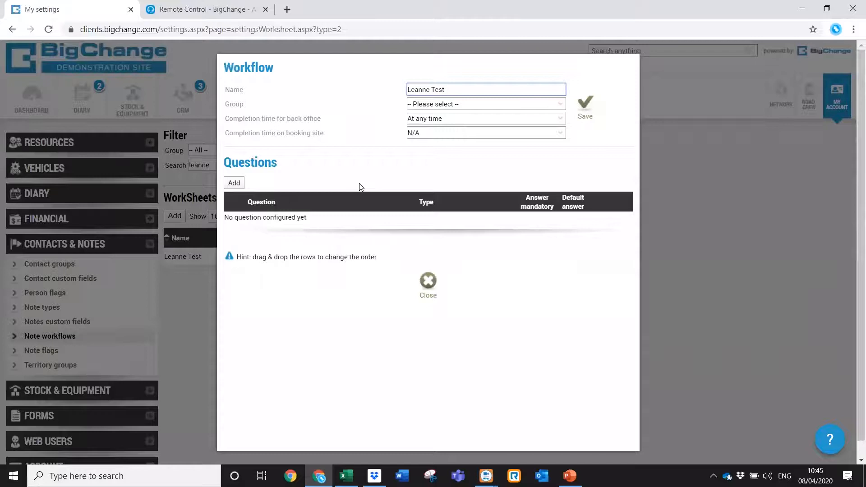
# Add a yes/no question named 'Test 1' to the workflow.
pyautogui.click(241, 185)
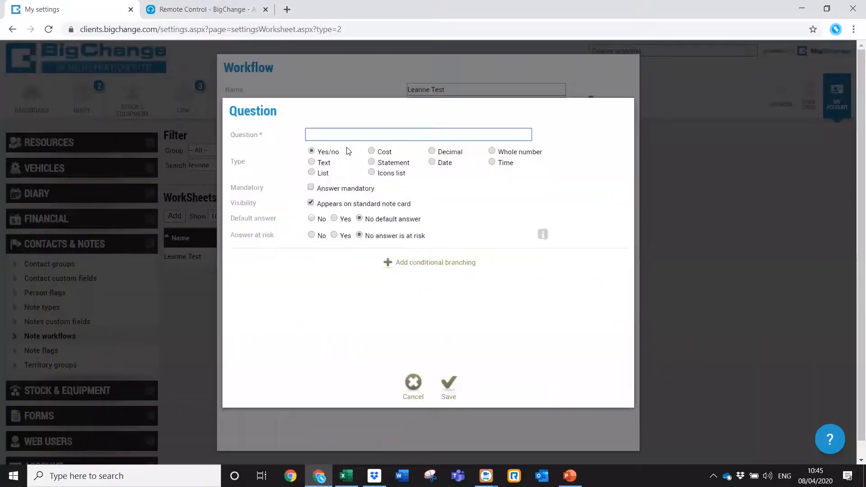
pyautogui.write('Test 1')
pyautogui.press('Return')
# Add list question 'Test 2' with answers a, b, c, d, e, and save the workflow.
pyautogui.click(233, 185)
pyautogui.write('Test 2')
pyautogui.click(322, 172)
pyautogui.click(322, 186)
pyautogui.write('a')
pyautogui.press('Return')
pyautogui.write('b')
pyautogui.press('Return')
pyautogui.write('c')
pyautogui.press('Return')
pyautogui.write('d')
pyautogui.press('Return')
pyautogui.write('e')
pyautogui.press('Return')
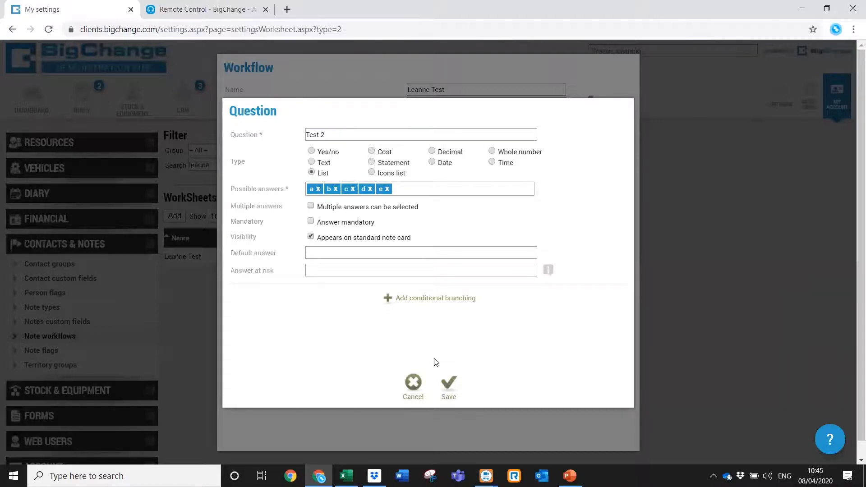
pyautogui.click(444, 380)
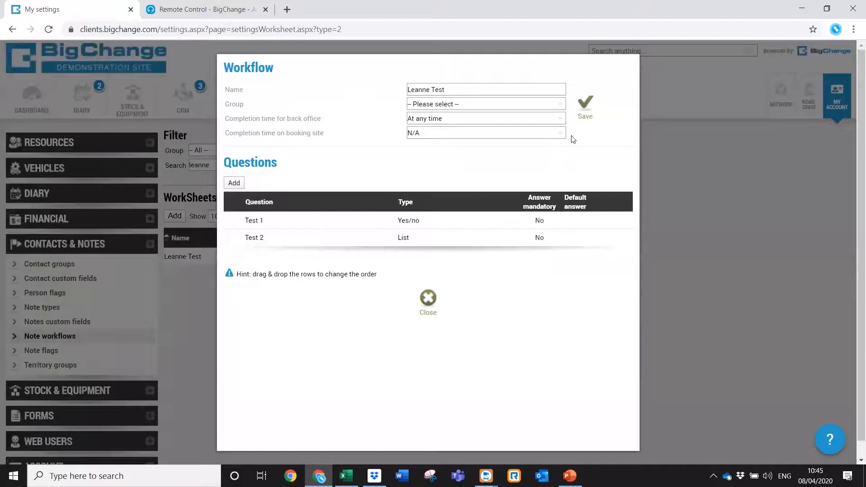
pyautogui.click(594, 106)
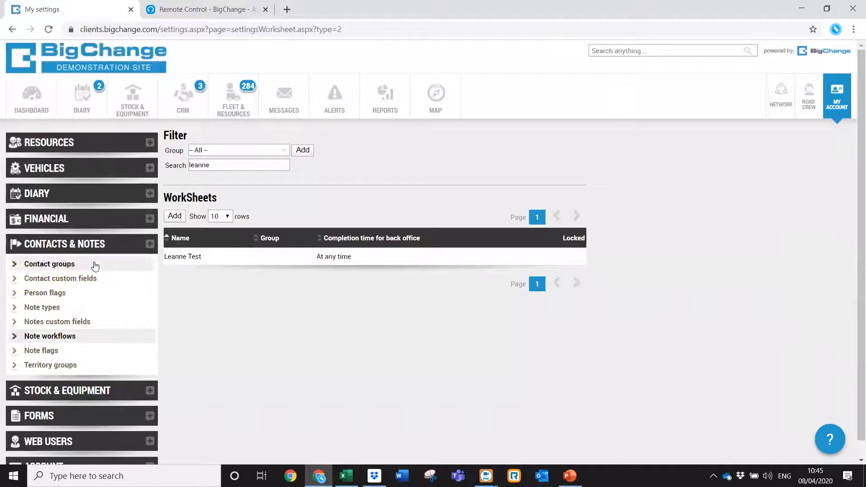
# Open the LM Sales Enquiry note type for editing in Note types settings.
pyautogui.click(81, 307)
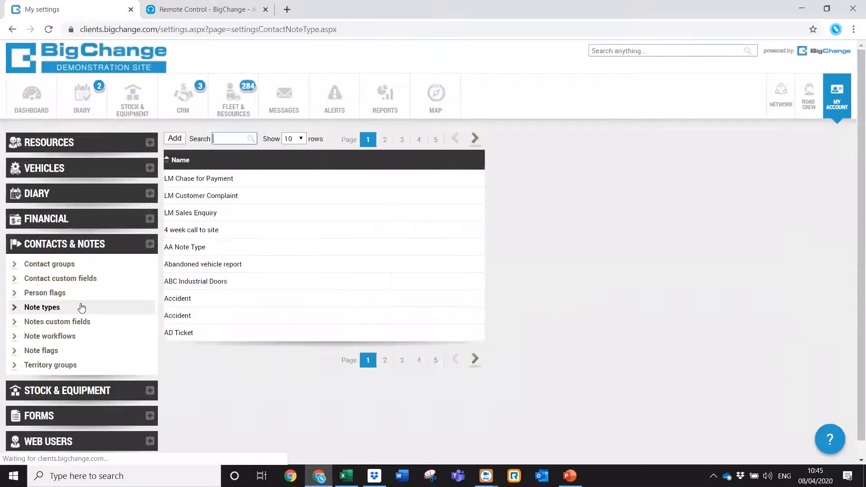
pyautogui.click(209, 214)
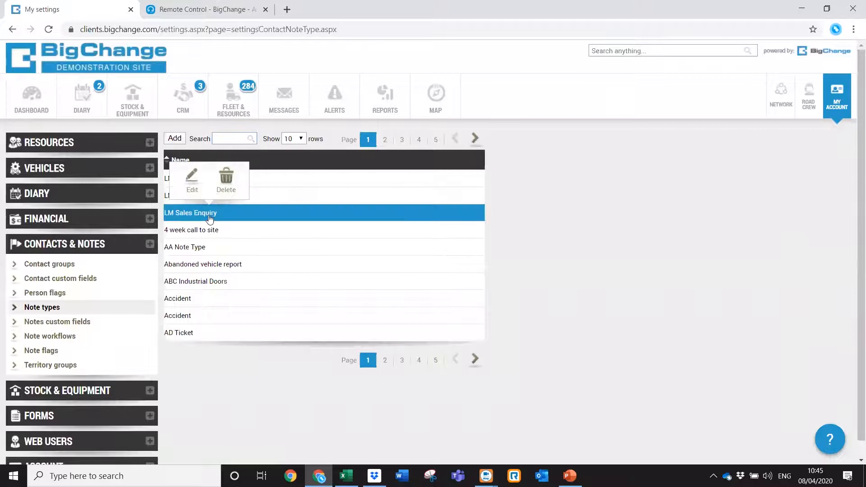
pyautogui.click(193, 178)
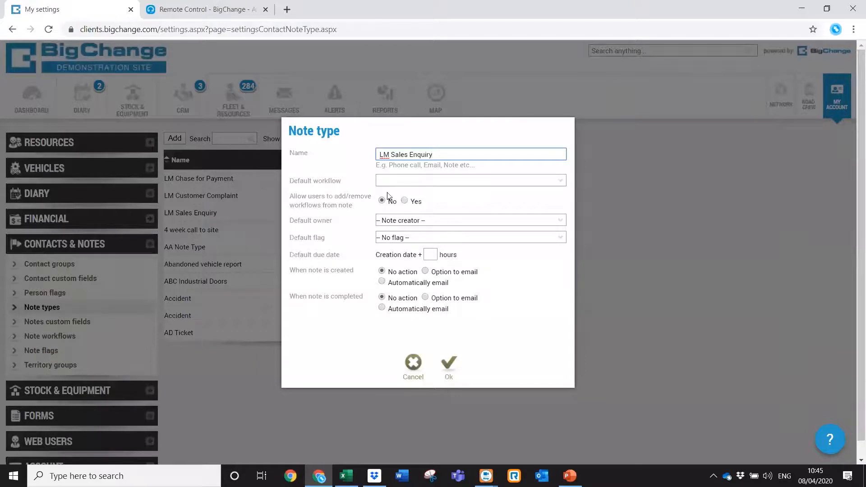
# Set its default workflow to the test workflow, save, and go to the CRM notes list.
pyautogui.click(403, 183)
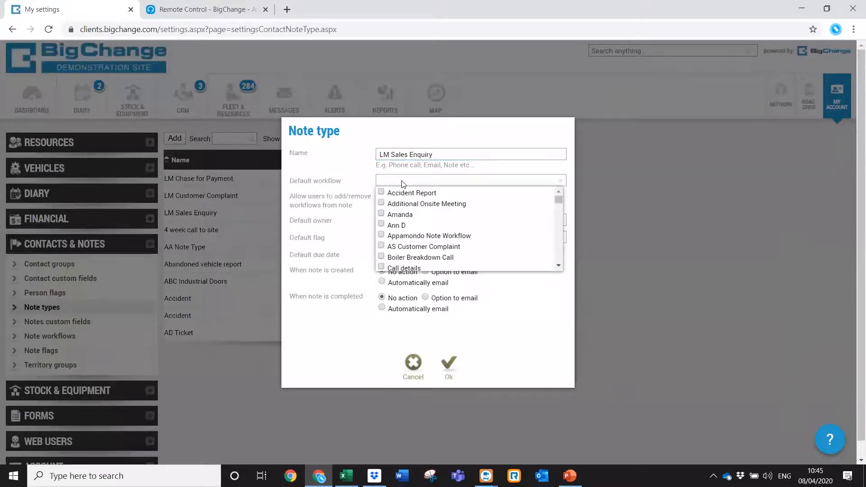
pyautogui.moveTo(558, 209); pyautogui.dragTo(556, 230)
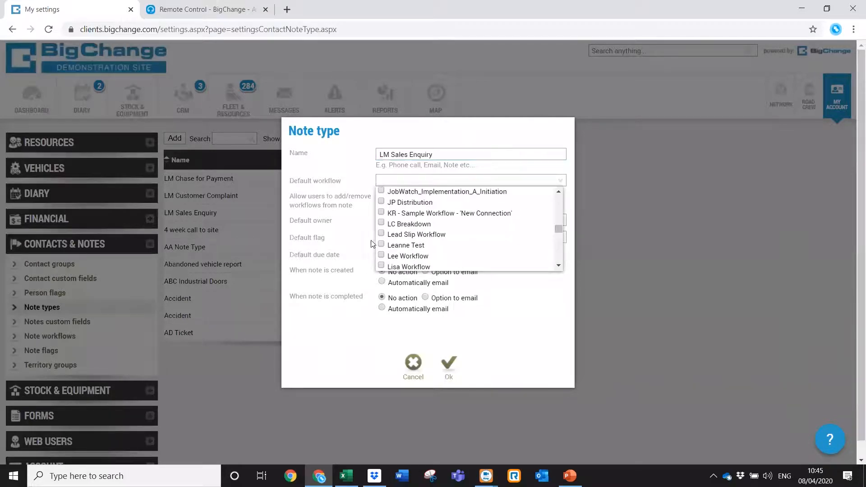
pyautogui.click(381, 245)
pyautogui.click(451, 186)
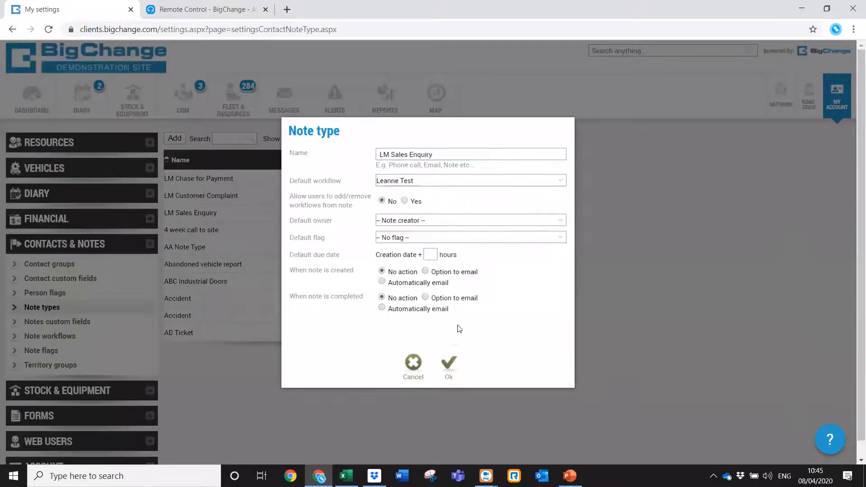
pyautogui.click(449, 369)
pyautogui.click(187, 114)
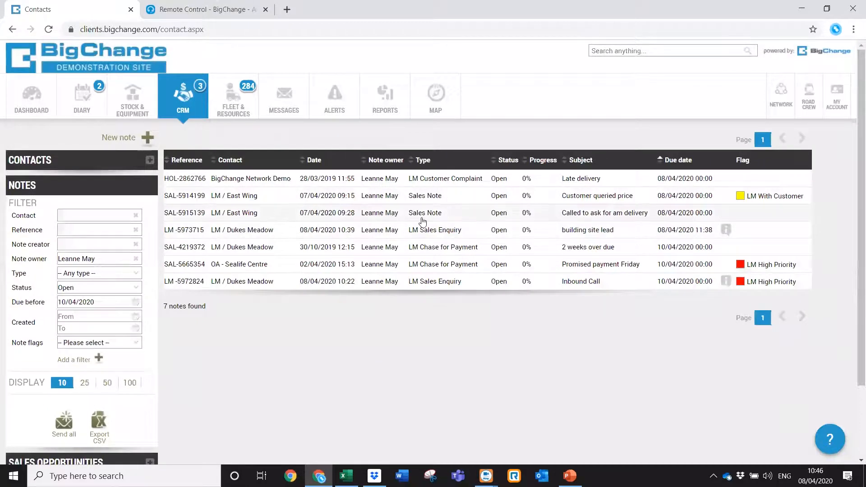
# Create a new LM Sales Enquiry note, check its Test 1 and Test 2 workflow questions, then return to Detail.
pyautogui.click(121, 135)
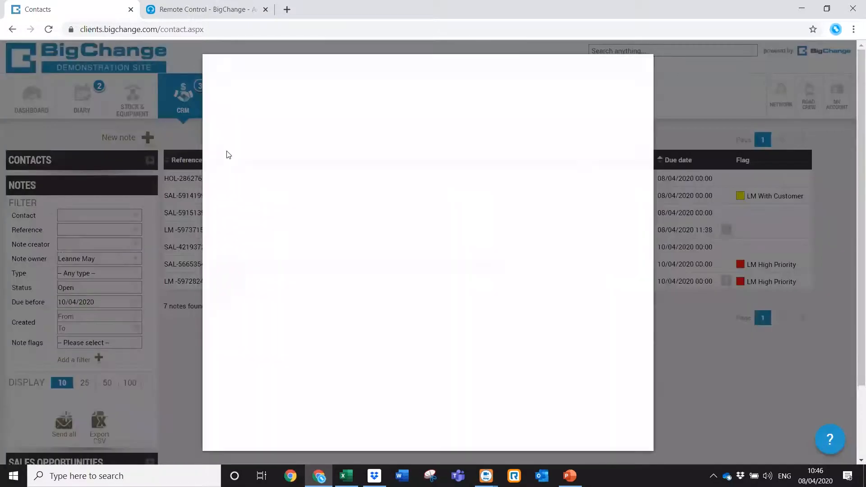
pyautogui.click(288, 121)
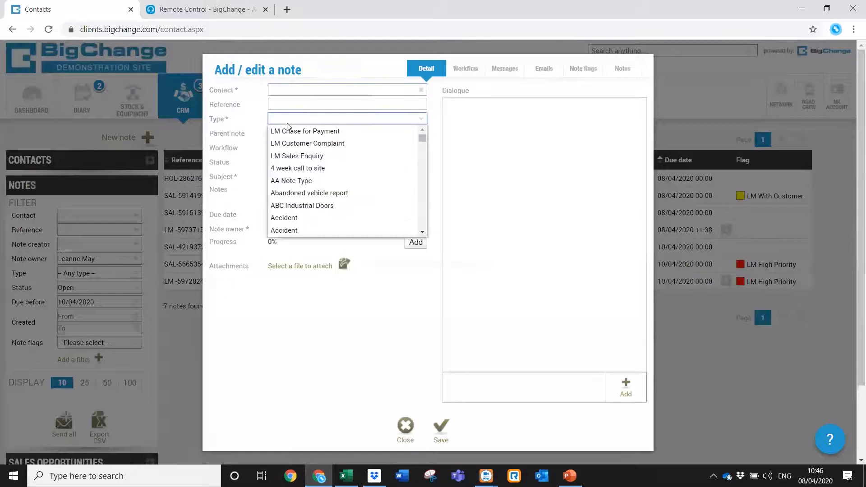
pyautogui.click(309, 156)
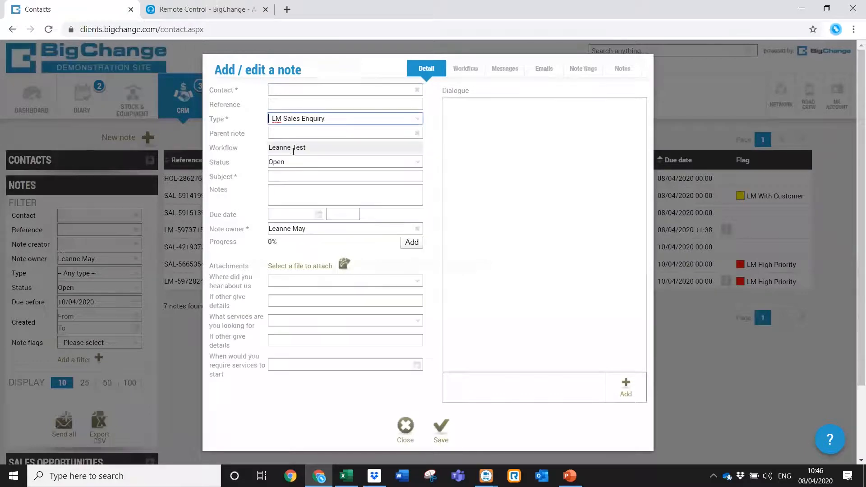
pyautogui.click(471, 68)
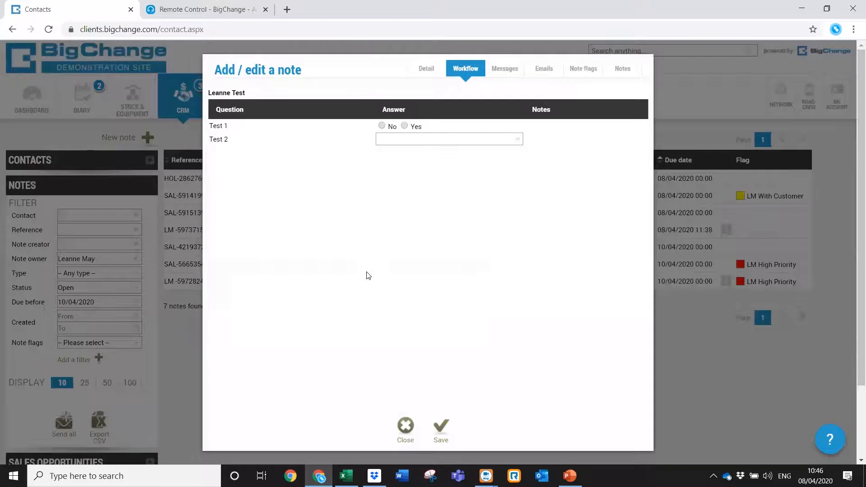
pyautogui.click(422, 74)
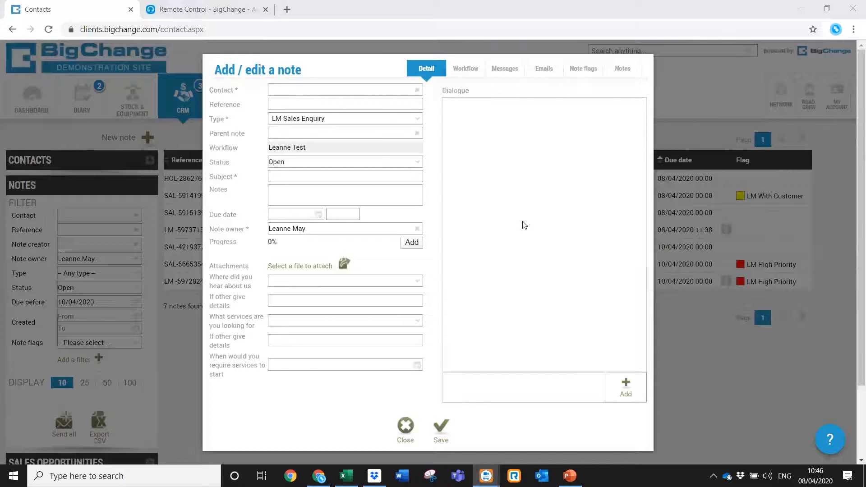
# Mention two colleagues with @ in the note's Dialogue box, then delete both mentions.
pyautogui.click(464, 389)
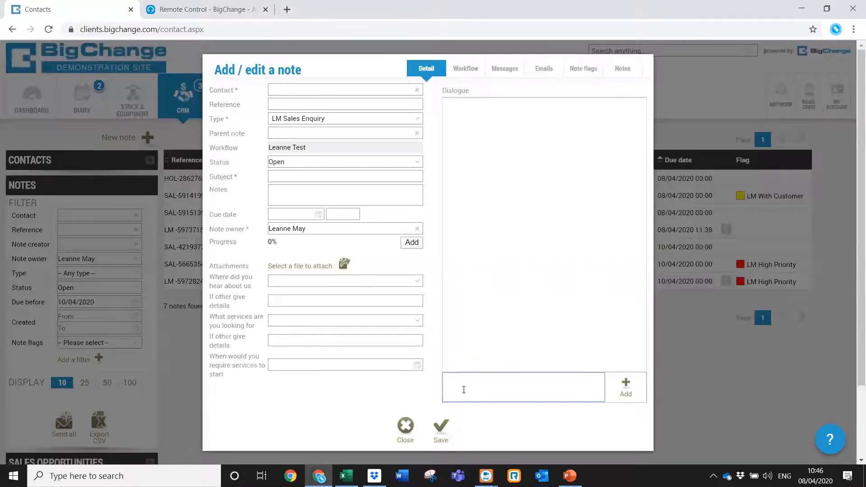
pyautogui.write('@ser')
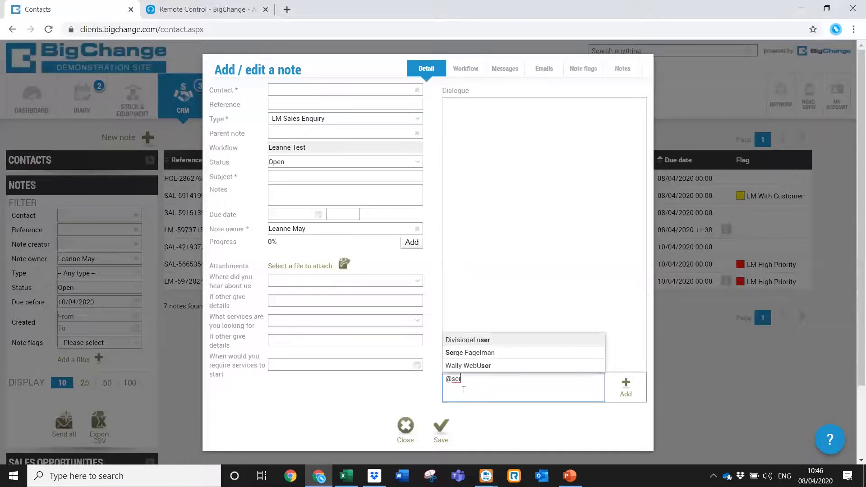
pyautogui.click(479, 356)
pyautogui.write('@jam')
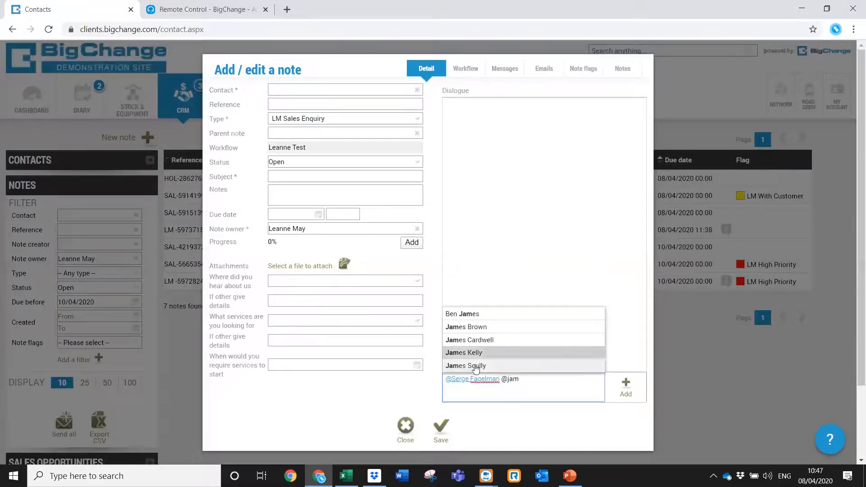
pyautogui.click(476, 366)
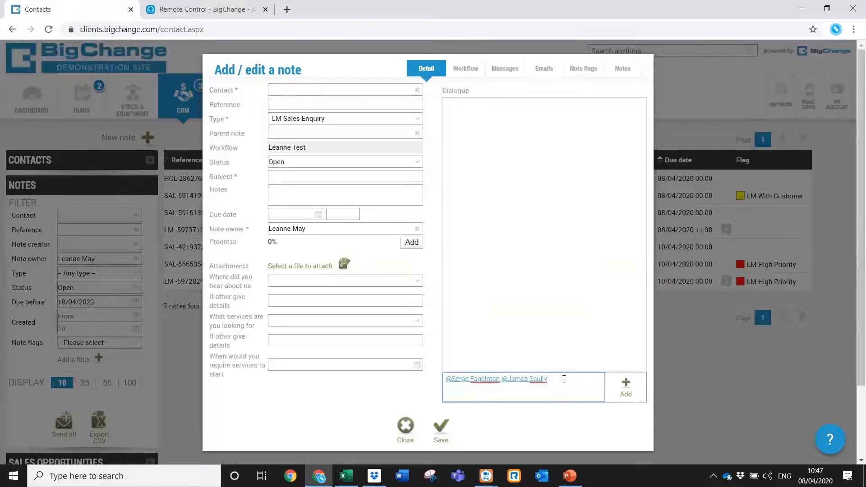
pyautogui.moveTo(564, 380); pyautogui.dragTo(448, 381)
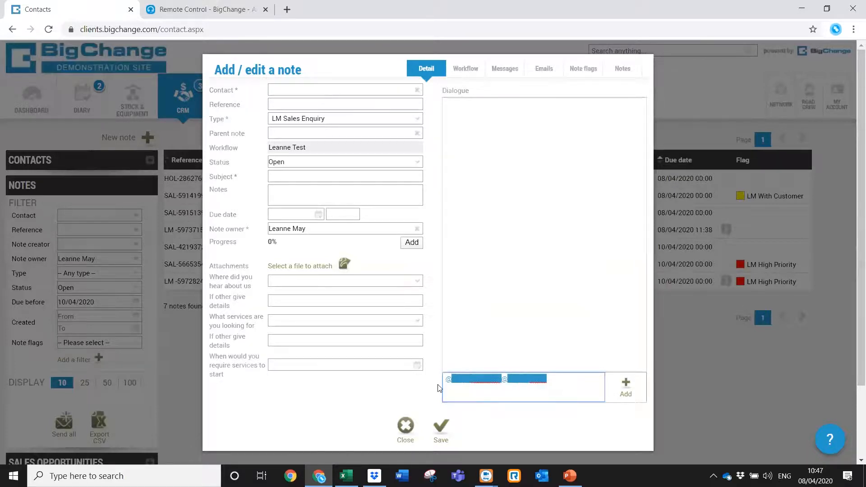
pyautogui.press('BackSpace')
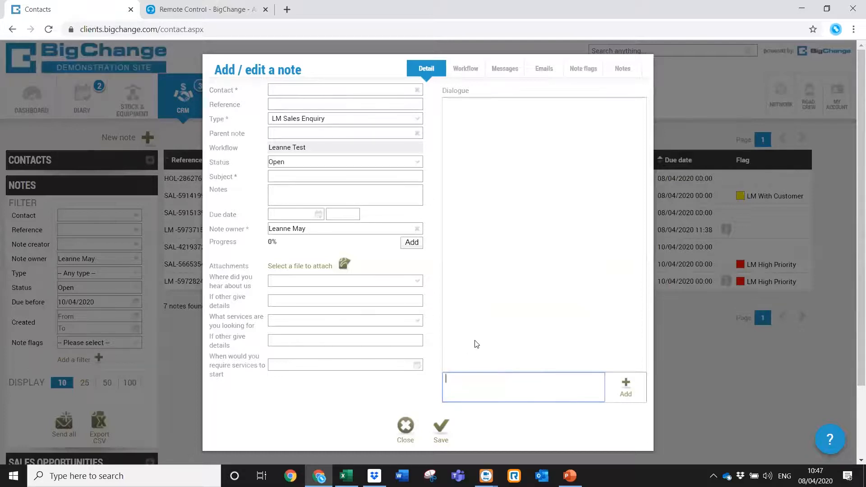
# Close the note and confirm discarding it without saving.
pyautogui.click(498, 156)
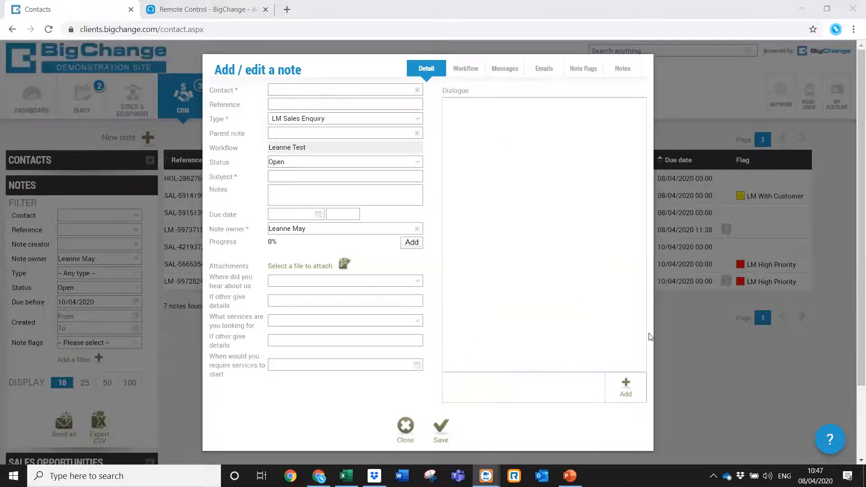
pyautogui.click(406, 426)
pyautogui.click(493, 298)
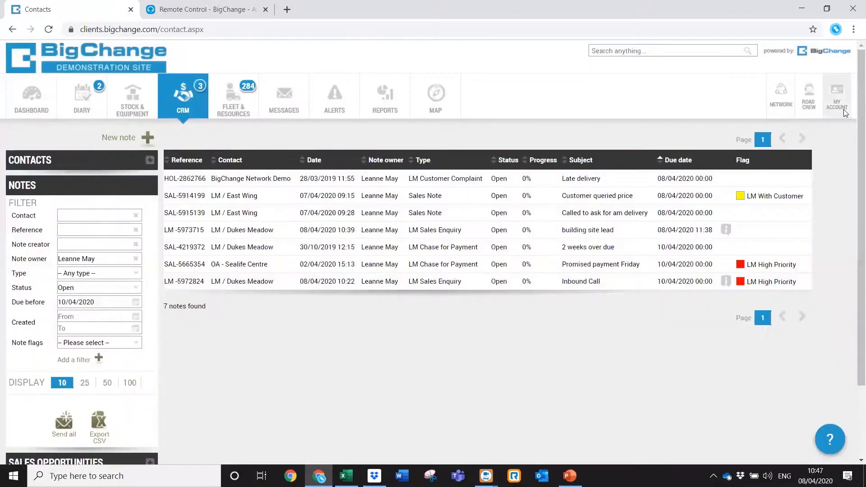
# Open the Templates list under Administration > Account.
pyautogui.click(837, 95)
pyautogui.click(789, 193)
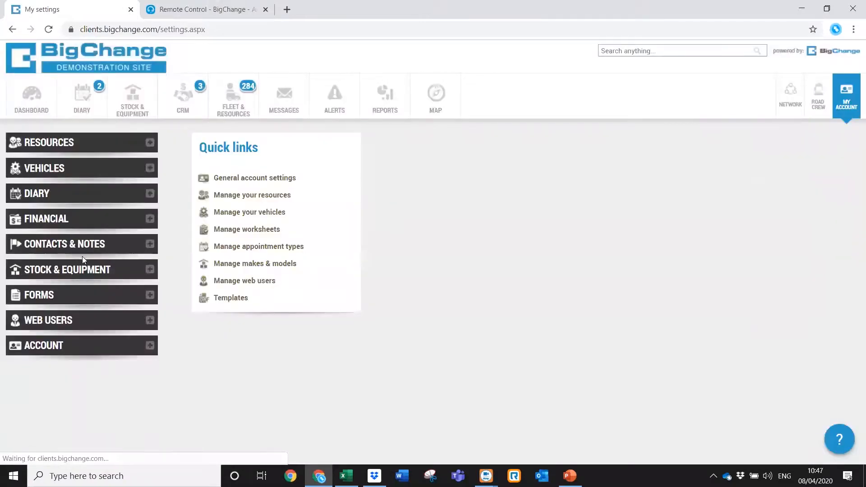
pyautogui.click(63, 342)
pyautogui.click(42, 381)
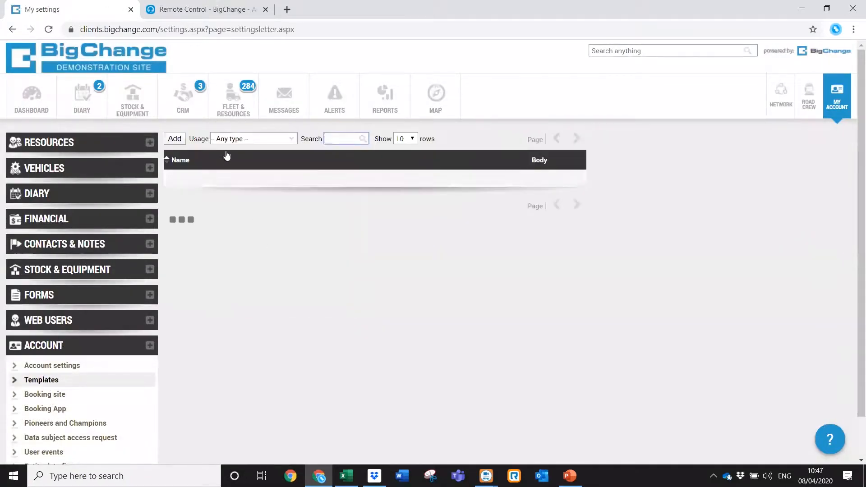
# Browse the Usage types, leave the filter on any, then open and cancel a new template.
pyautogui.click(287, 140)
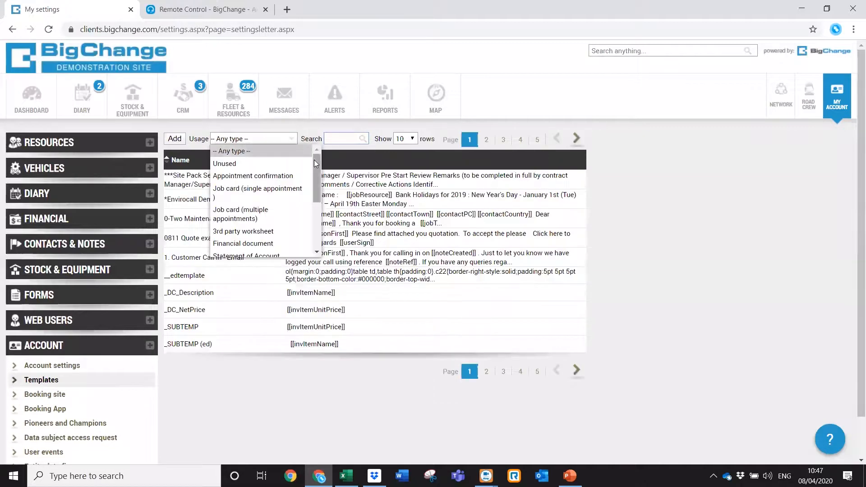
pyautogui.moveTo(315, 161)
pyautogui.mouseDown()
pyautogui.moveTo(312, 225)
pyautogui.moveTo(315, 148)
pyautogui.mouseUp()
pyautogui.scroll(-1, 317, 171)
pyautogui.moveTo(318, 180); pyautogui.dragTo(313, 162)
pyautogui.click(296, 124)
pyautogui.click(173, 141)
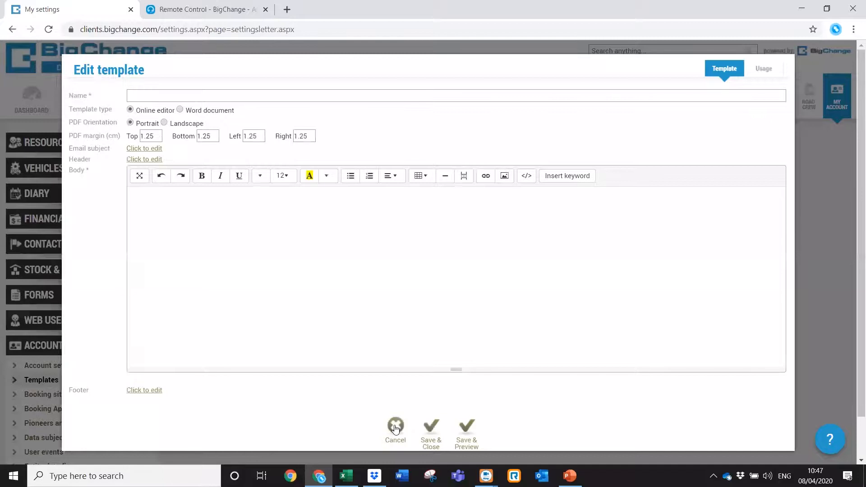
pyautogui.click(395, 427)
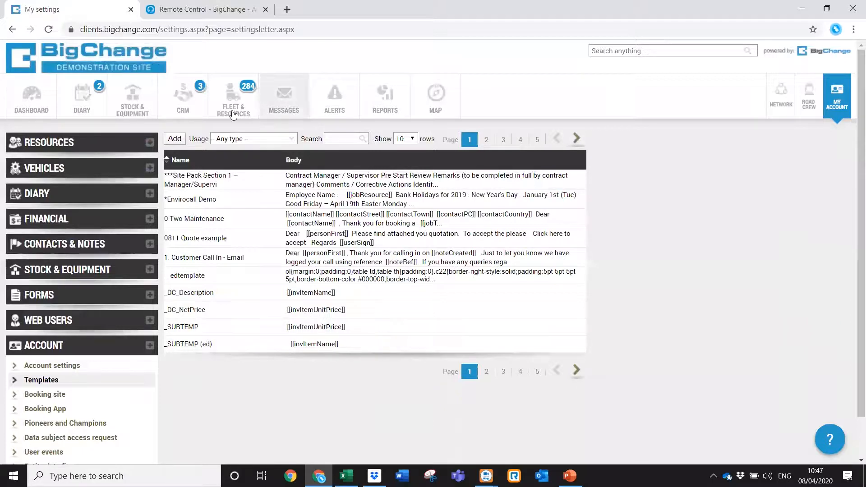
# Browse the CRM Knowledge Base articles, then open the Contacts list showing 3 demo contacts.
pyautogui.click(183, 96)
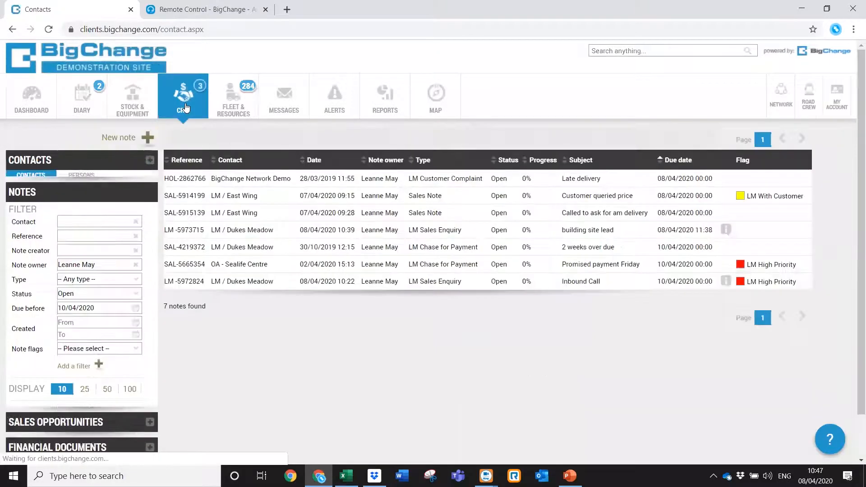
pyautogui.scroll(-2, 124, 451)
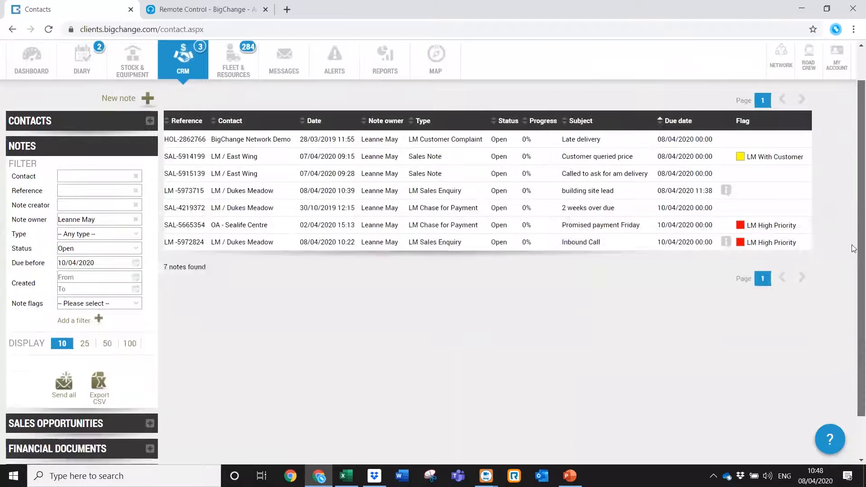
pyautogui.click(78, 450)
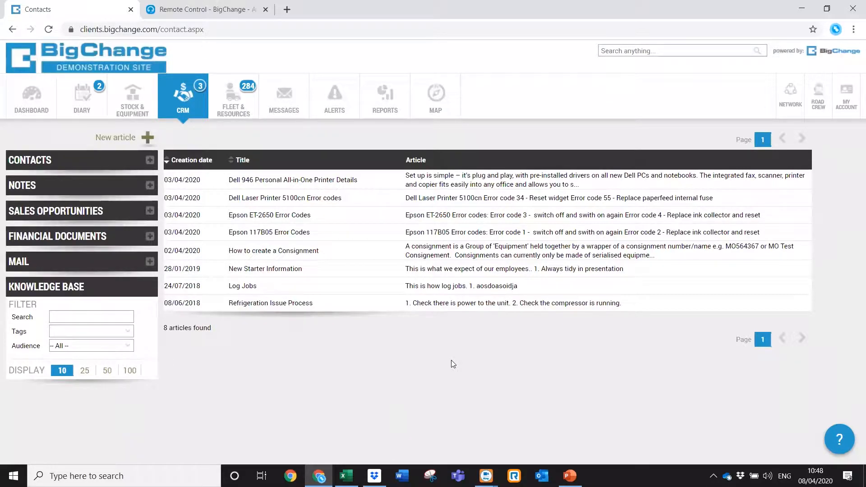
pyautogui.click(89, 164)
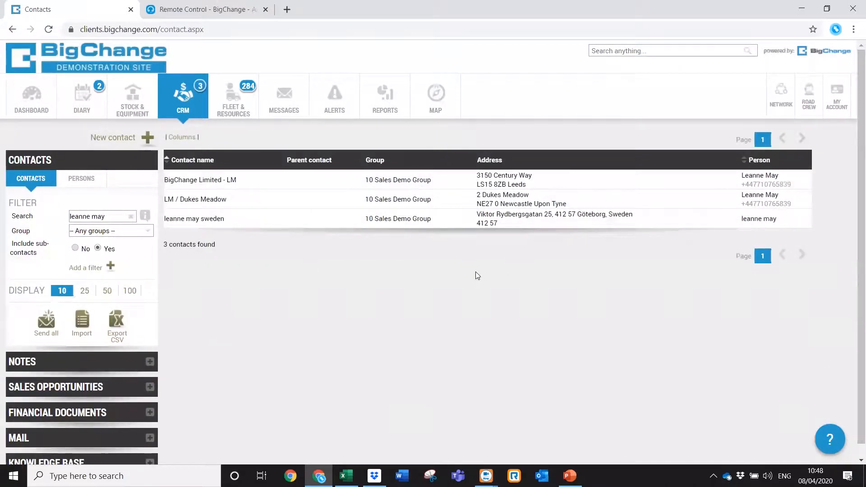
# Edit the LM / Dukes Meadow contact to mark it On stop, then view its Persons list.
pyautogui.click(295, 204)
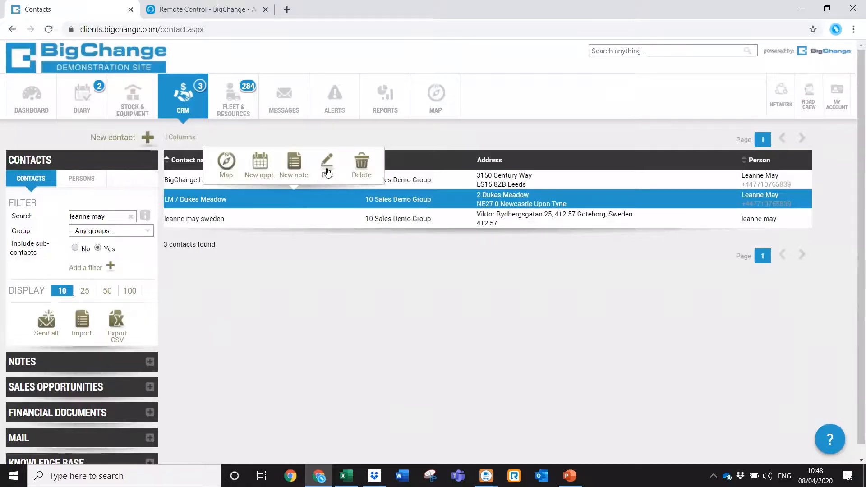
pyautogui.click(326, 168)
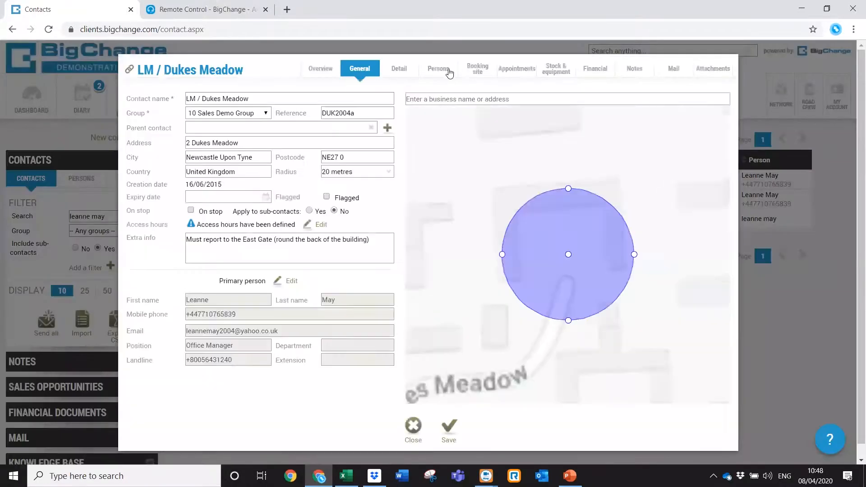
pyautogui.click(327, 197)
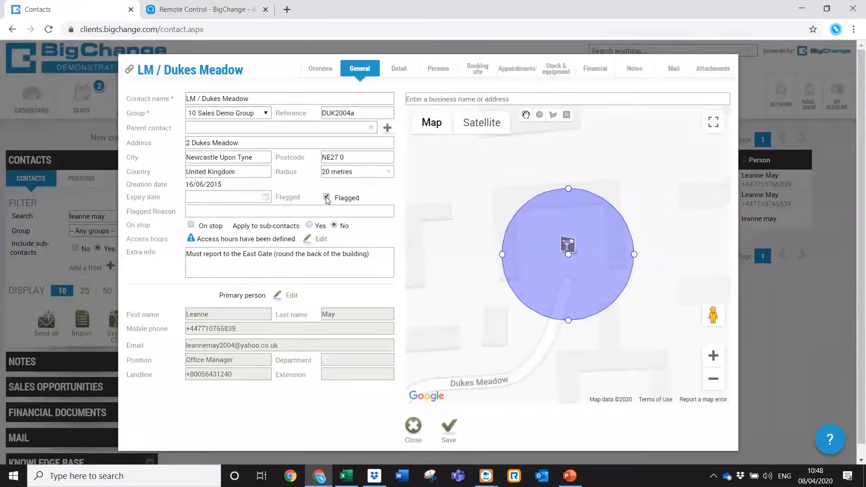
pyautogui.click(315, 212)
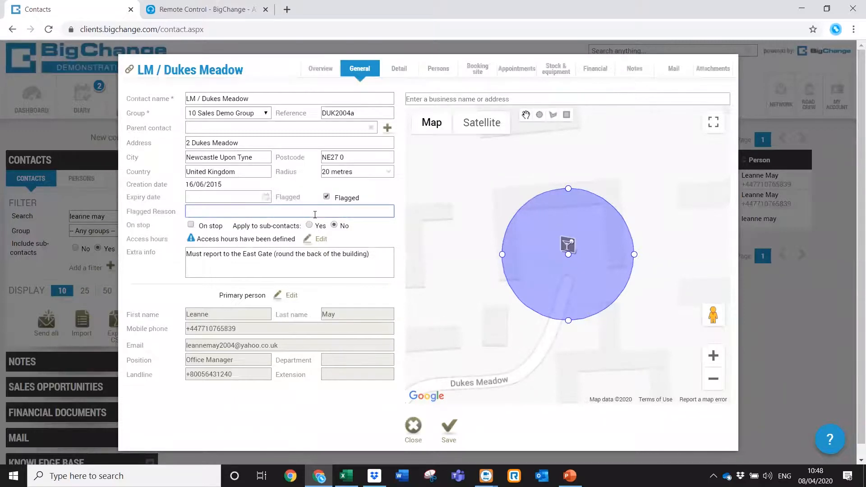
pyautogui.click(191, 225)
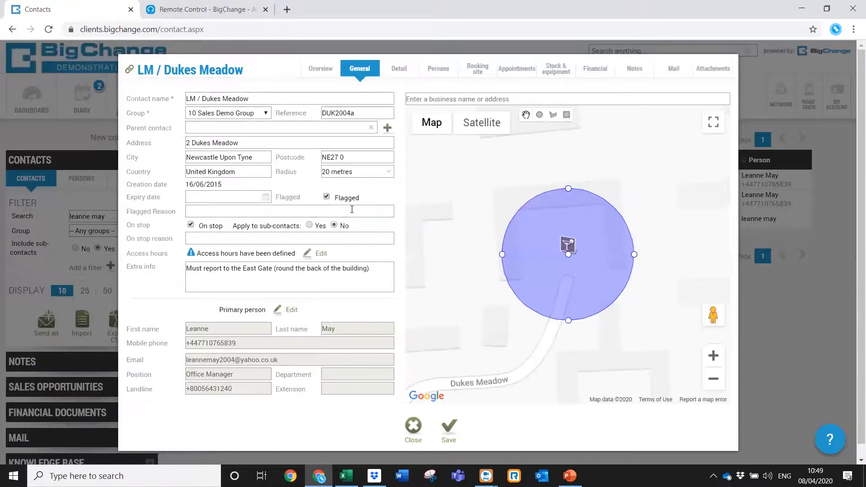
pyautogui.click(437, 70)
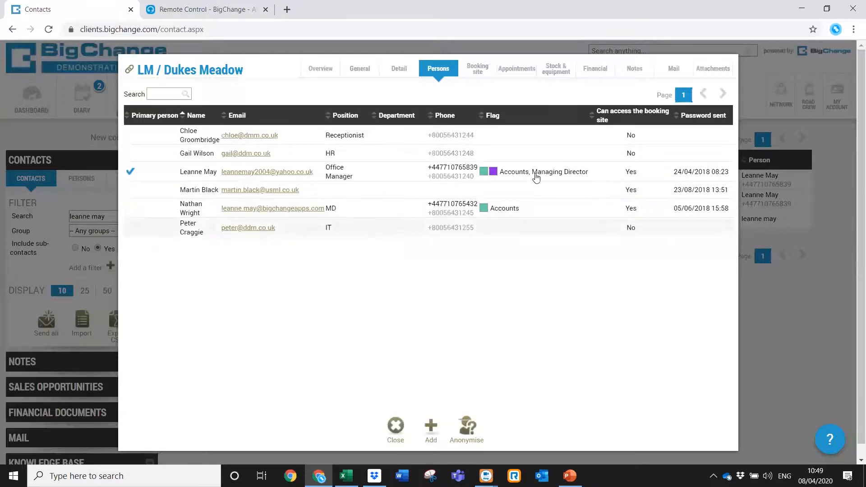
# Edit the Dukes Meadow receptionist, give them the Accounts flag, and save.
pyautogui.click(529, 137)
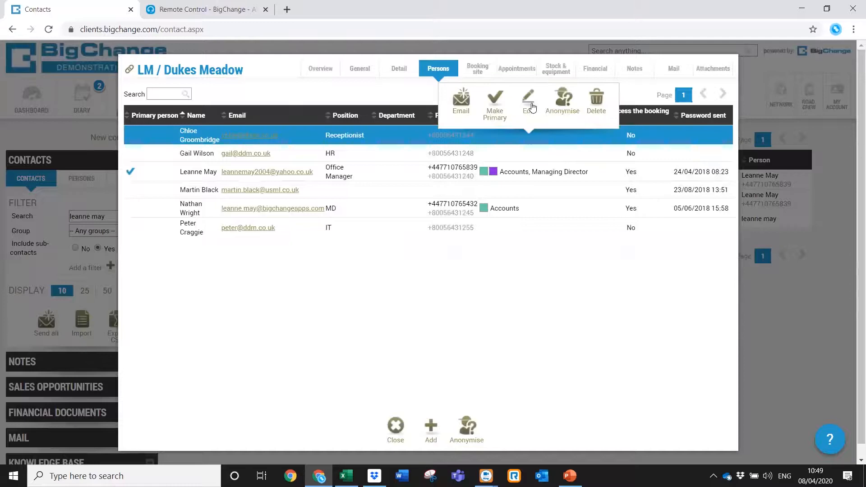
pyautogui.click(532, 106)
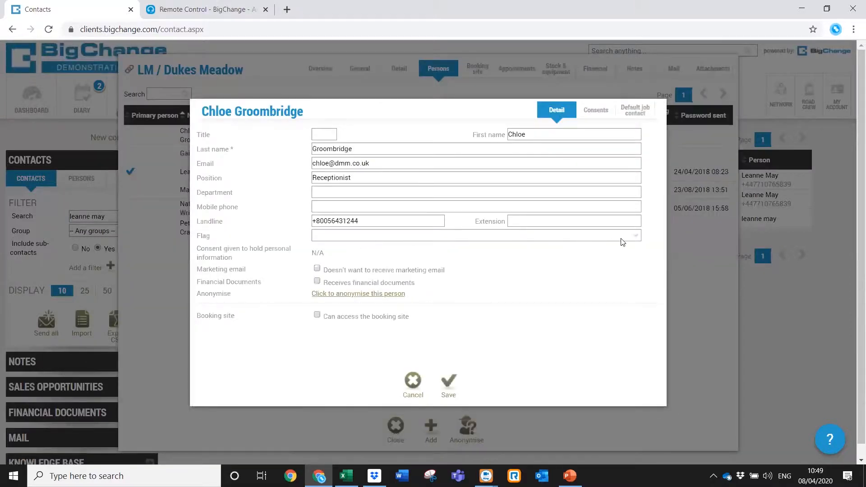
pyautogui.click(635, 238)
pyautogui.moveTo(634, 264)
pyautogui.mouseDown()
pyautogui.moveTo(635, 317)
pyautogui.moveTo(636, 250)
pyautogui.mouseUp()
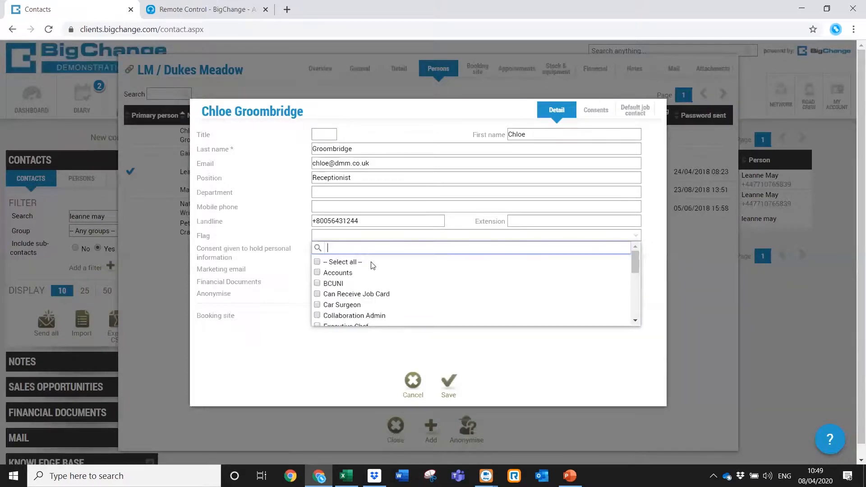
pyautogui.click(317, 273)
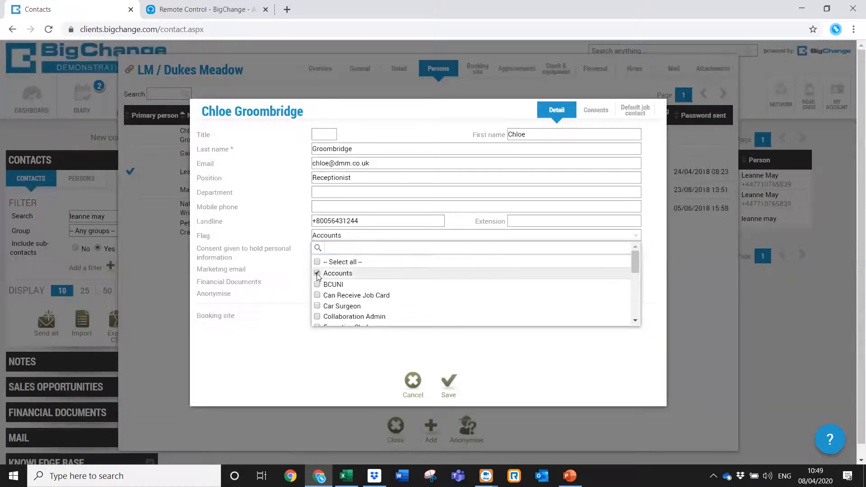
pyautogui.click(369, 240)
pyautogui.click(454, 383)
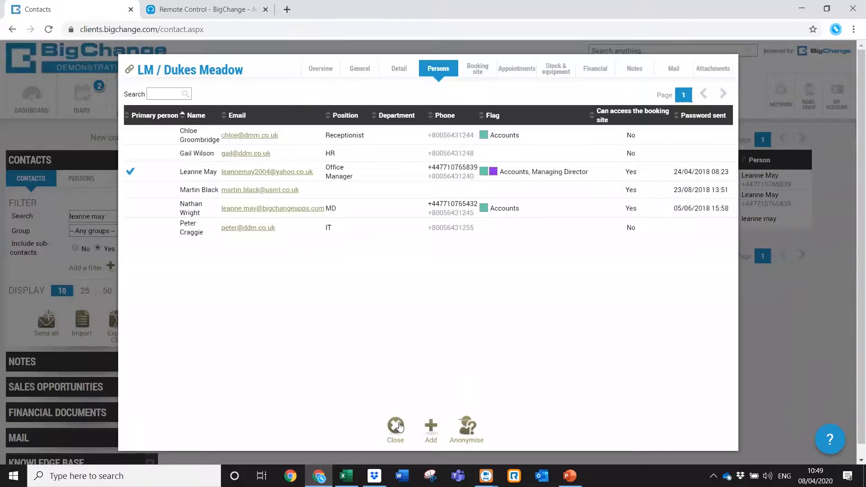
# Close the contact without saving and clear the search to list all 373 contacts.
pyautogui.click(757, 339)
pyautogui.click(492, 293)
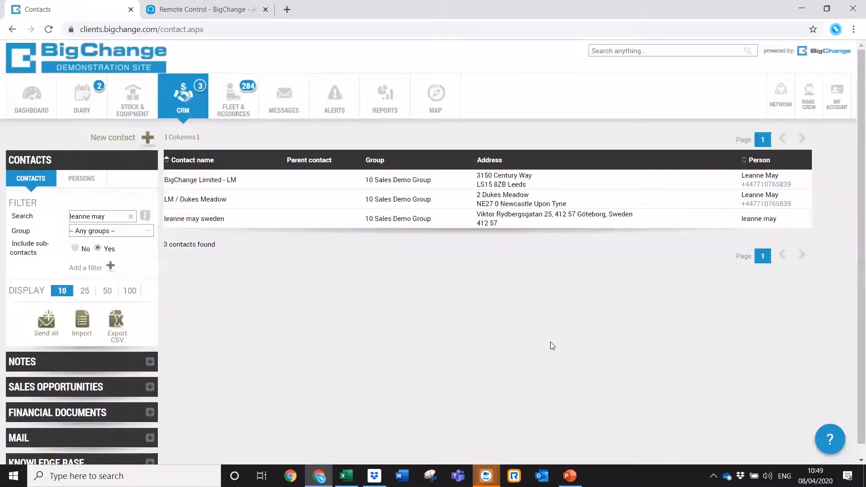
pyautogui.click(130, 216)
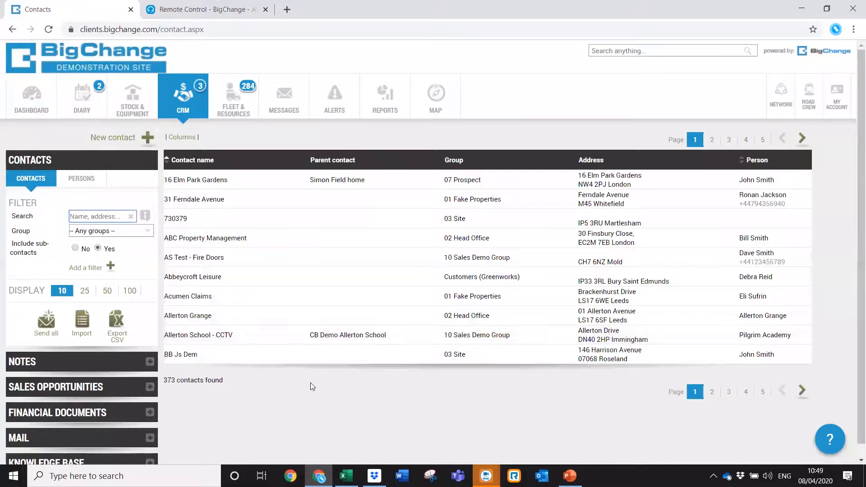
# Show vehicles on the live map, zoomed and panned to the UK.
pyautogui.click(448, 100)
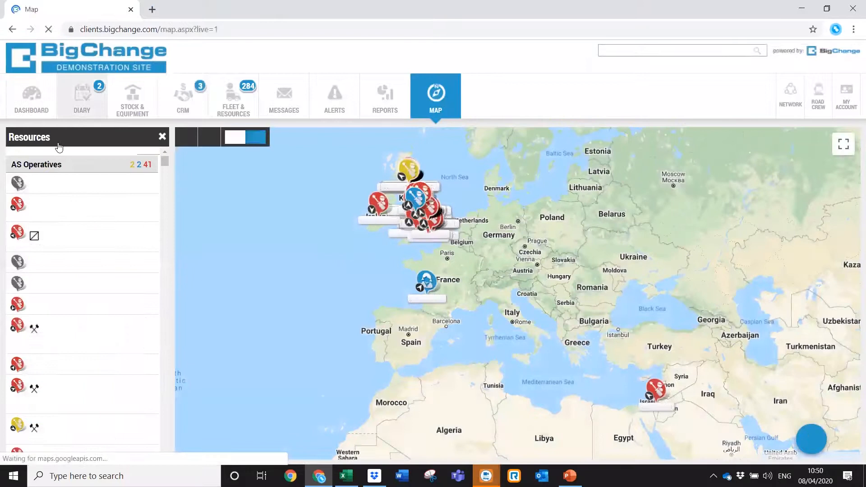
pyautogui.click(237, 140)
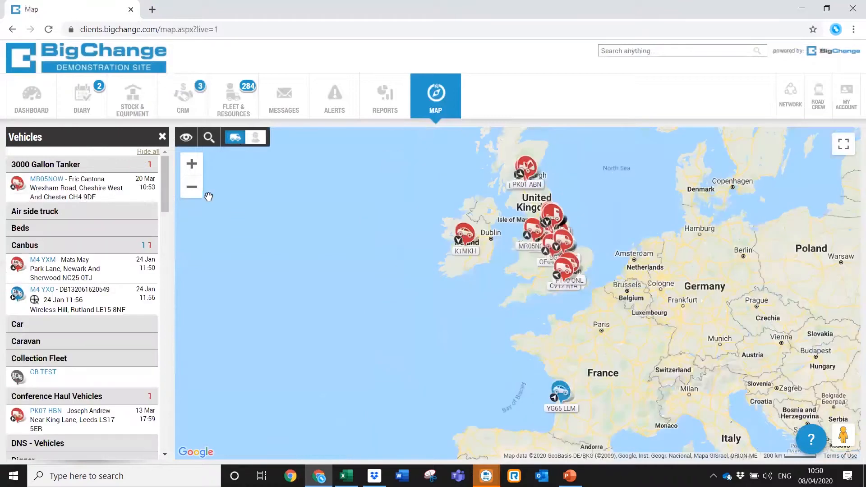
pyautogui.moveTo(164, 184)
pyautogui.mouseDown()
pyautogui.moveTo(164, 309)
pyautogui.moveTo(161, 171)
pyautogui.mouseUp()
pyautogui.click(192, 164)
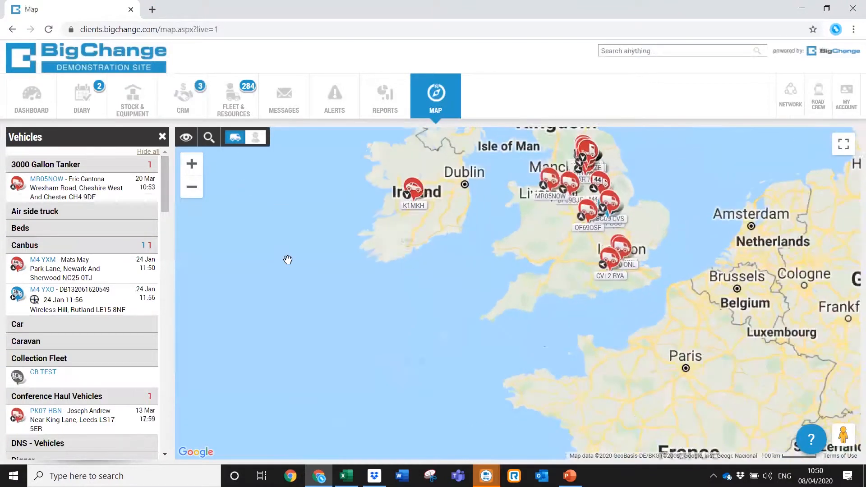
pyautogui.moveTo(291, 158); pyautogui.dragTo(296, 288)
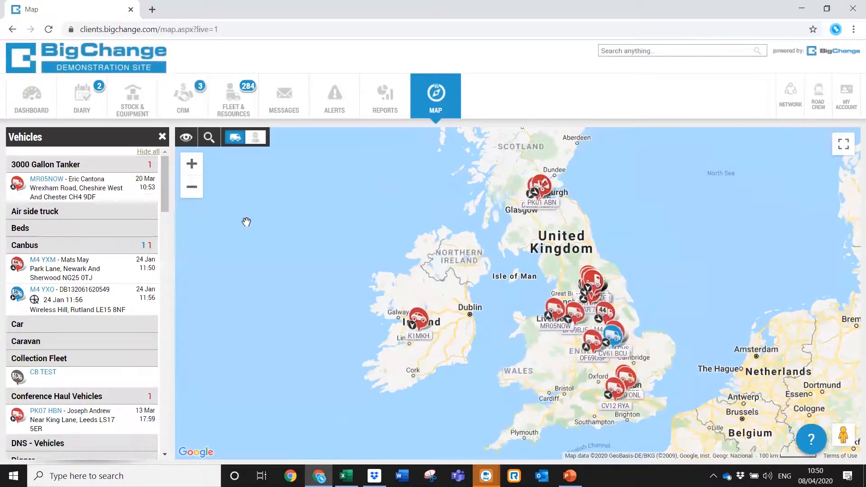
# Add contacts to the map, filtered to the 10 Sales Demo Group.
pyautogui.click(186, 138)
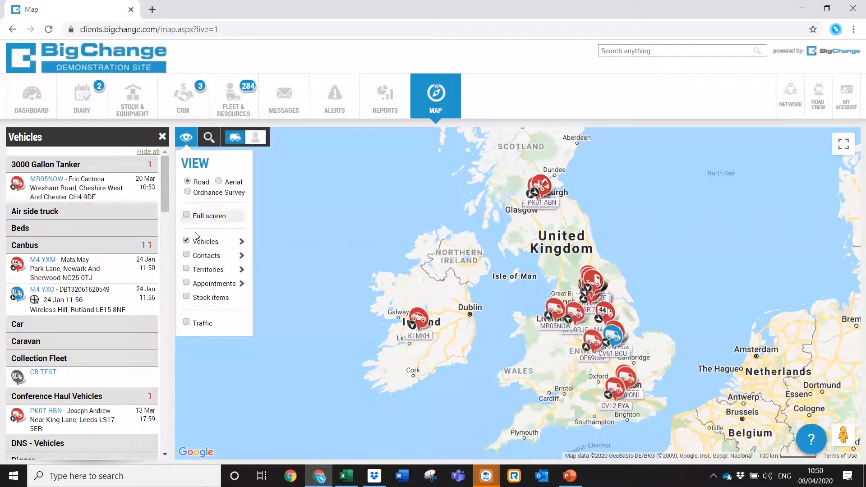
pyautogui.moveTo(195, 241)
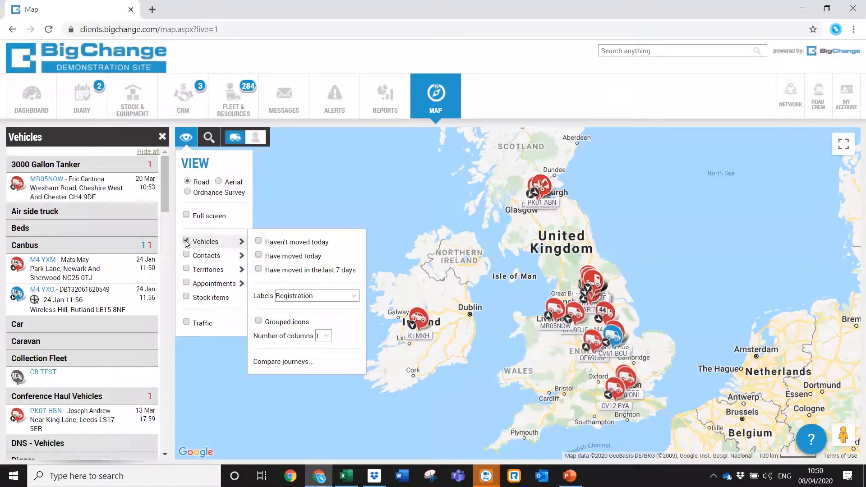
pyautogui.click(187, 256)
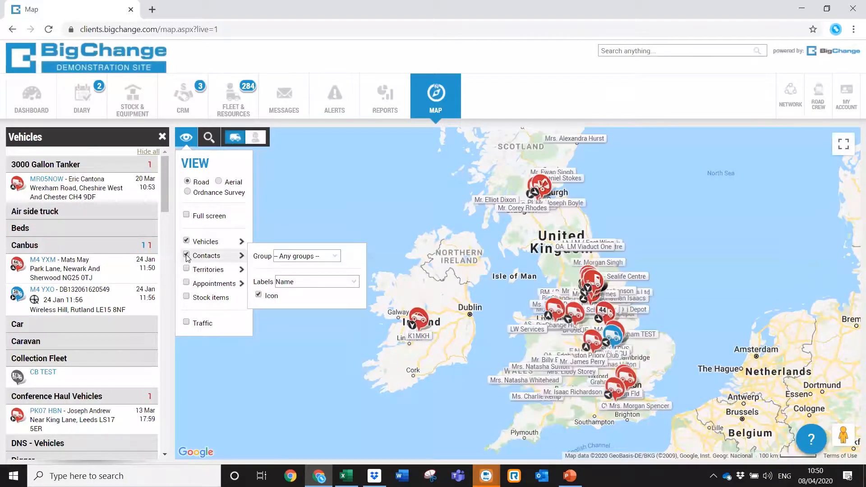
pyautogui.click(336, 256)
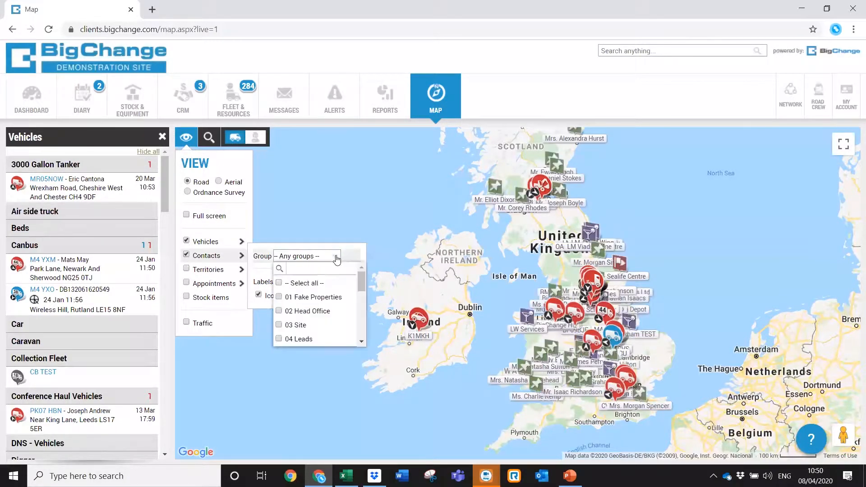
pyautogui.moveTo(357, 282); pyautogui.dragTo(364, 315)
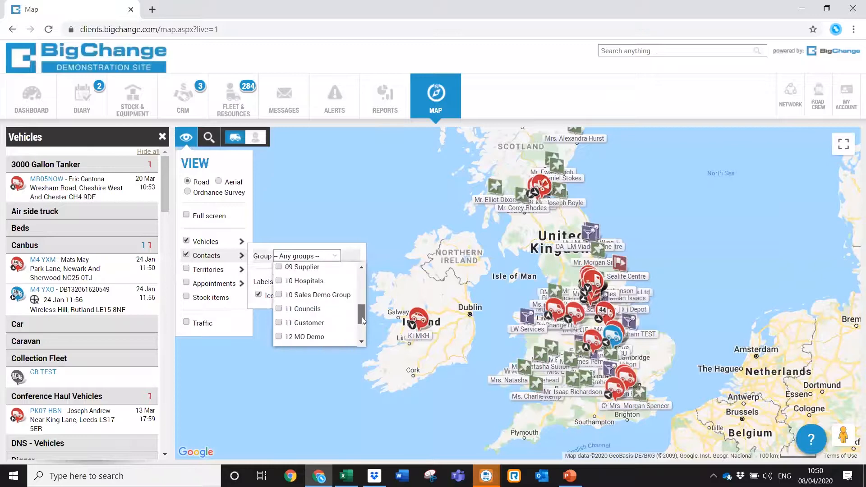
pyautogui.click(280, 296)
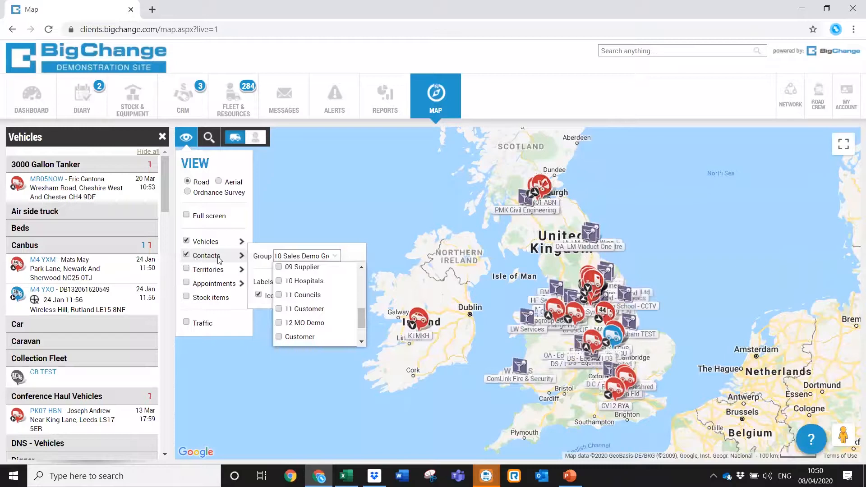
pyautogui.click(287, 233)
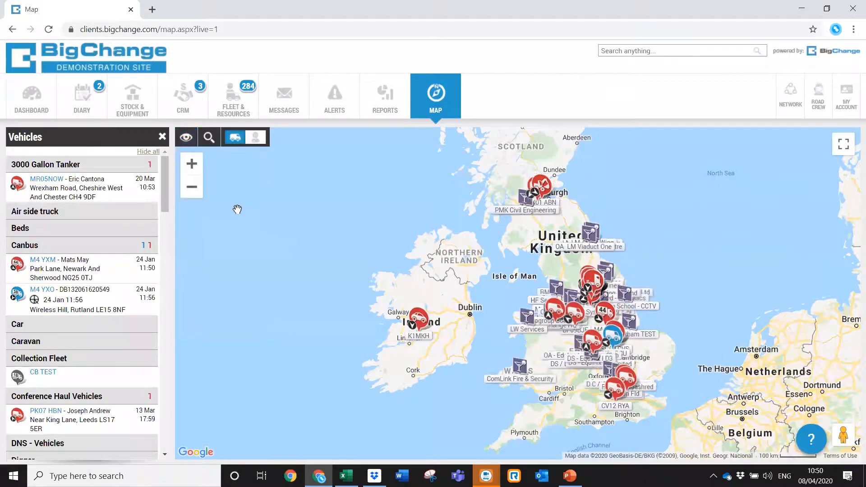
pyautogui.click(183, 138)
pyautogui.moveTo(195, 258)
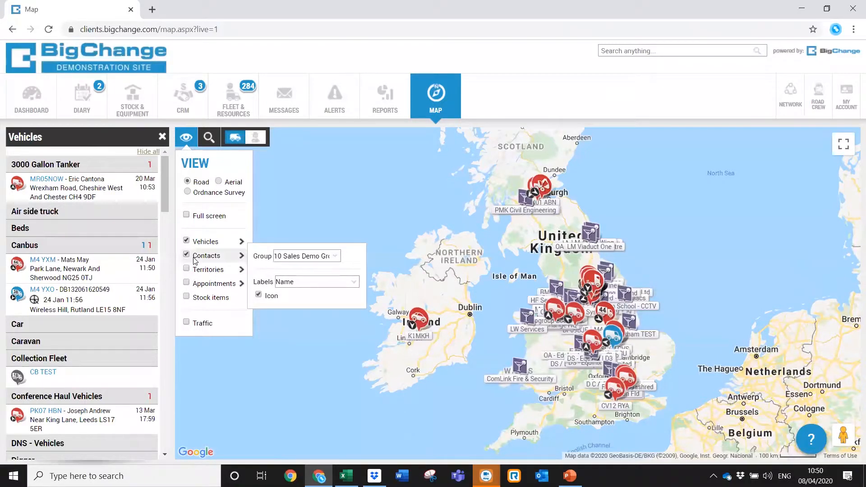
# Add Custom field 1 to the contact labels shown on the map.
pyautogui.click(354, 283)
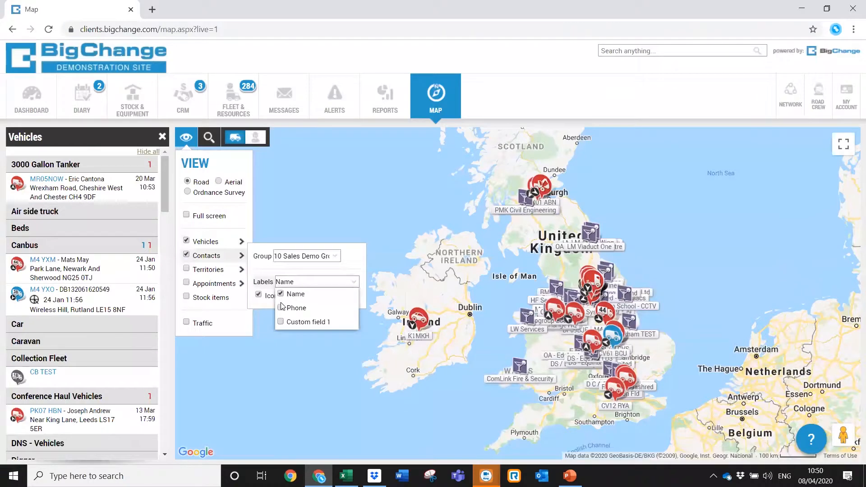
pyautogui.click(282, 322)
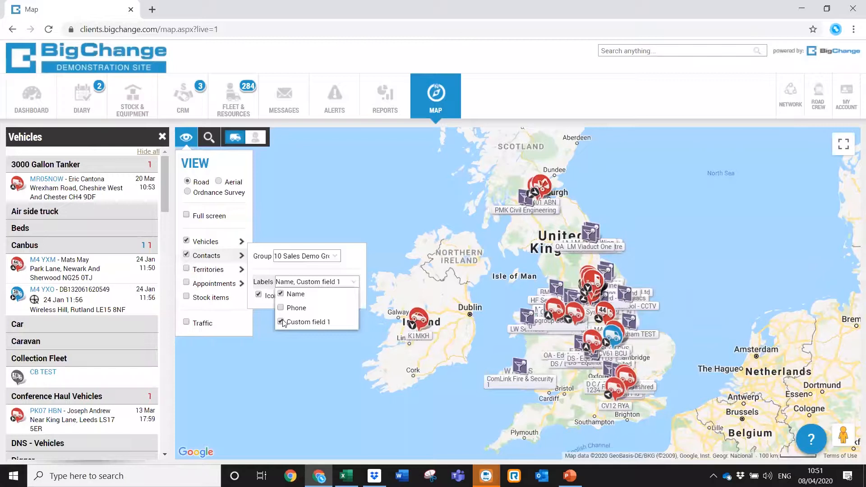
pyautogui.click(215, 283)
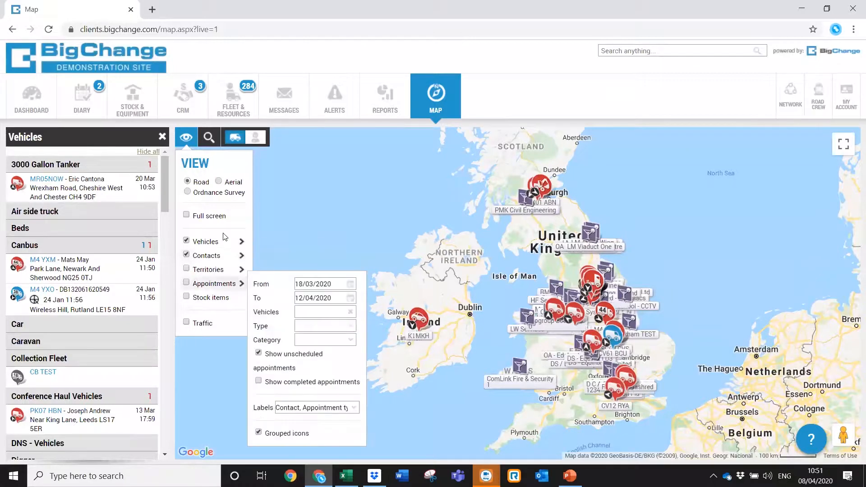
# Hide contacts from the map and return to the CRM contacts list.
pyautogui.click(189, 144)
pyautogui.click(201, 247)
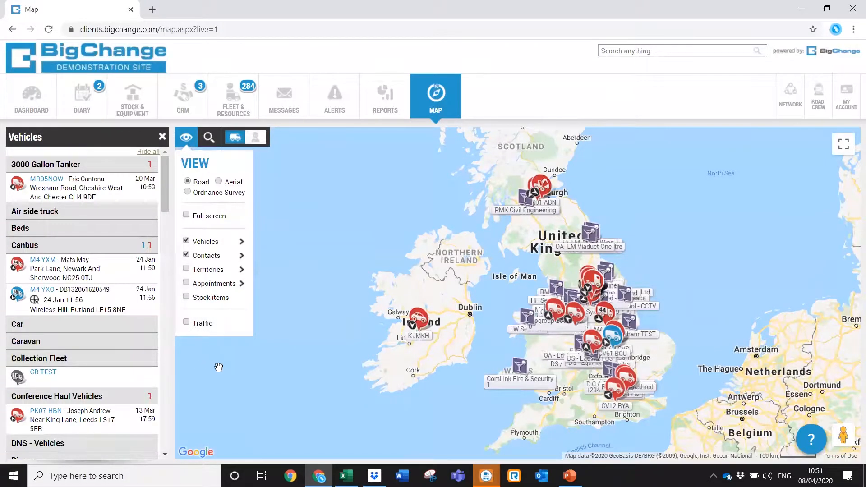
pyautogui.moveTo(187, 260)
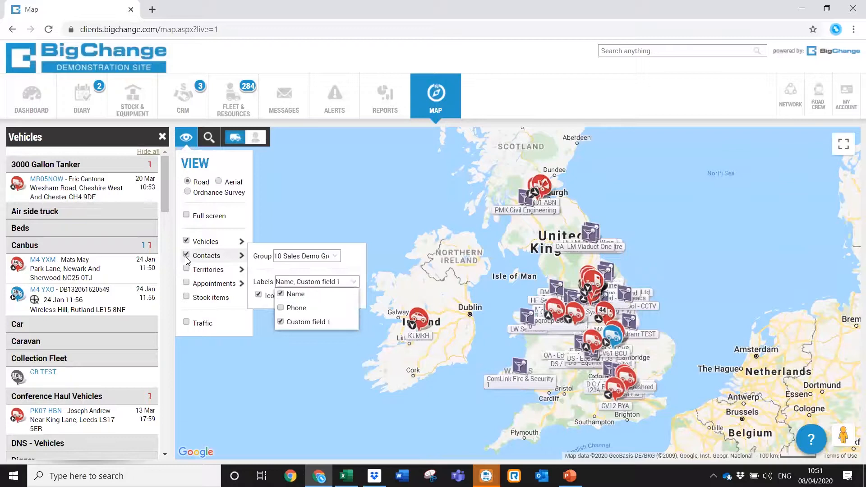
pyautogui.click(186, 258)
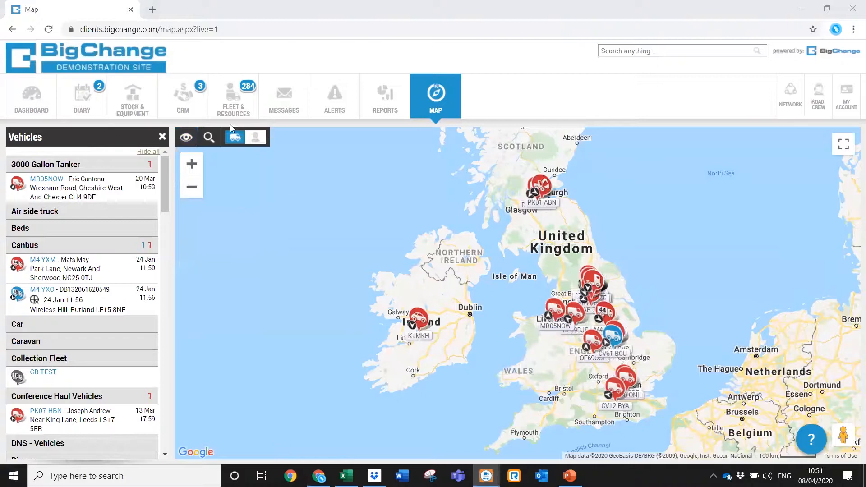
pyautogui.click(202, 114)
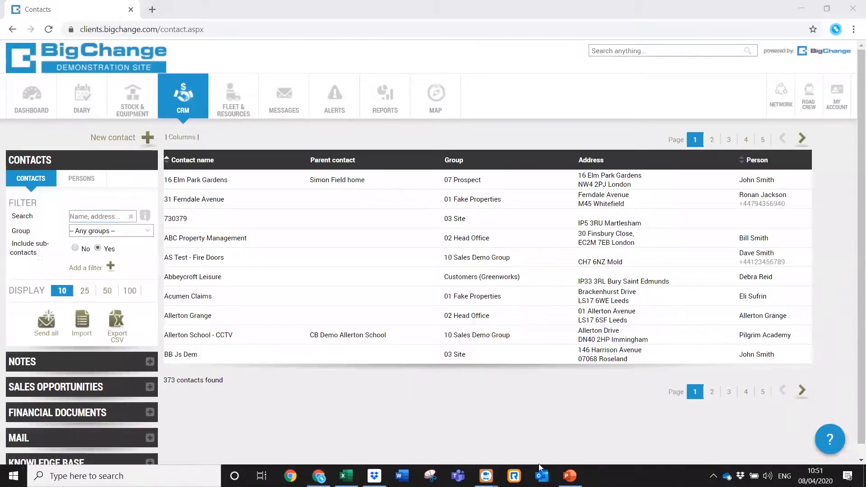
# Run the deck's slideshow from the first slide to the Q & A Time slide, then exit.
pyautogui.click(570, 476)
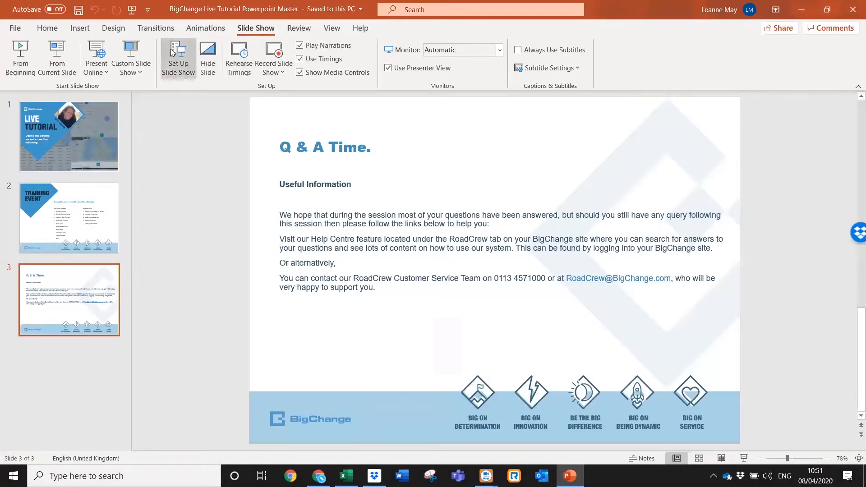
pyautogui.click(29, 56)
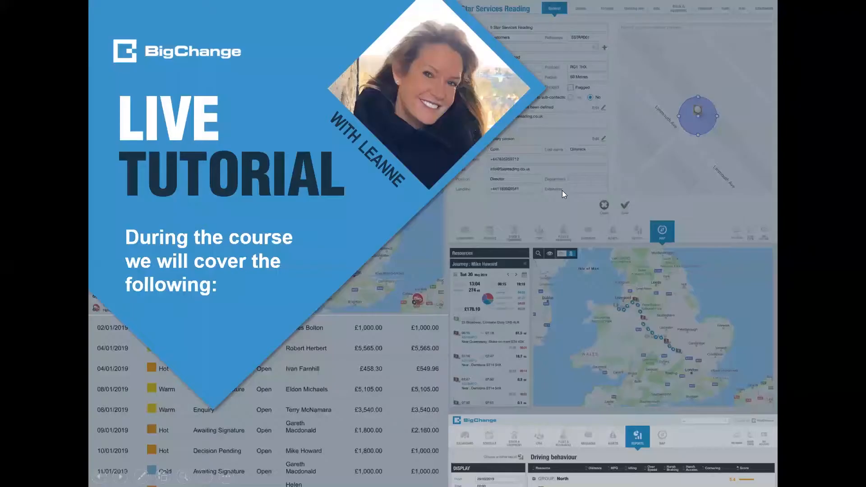
pyautogui.click(562, 190)
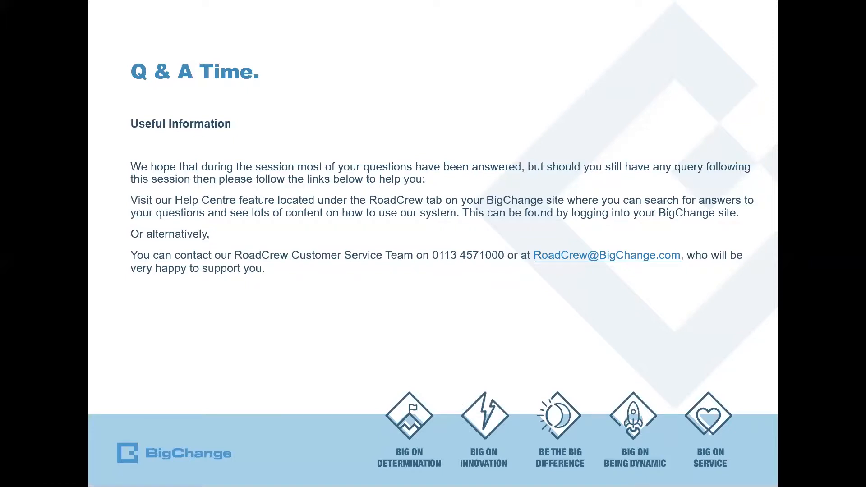
pyautogui.press('Escape')
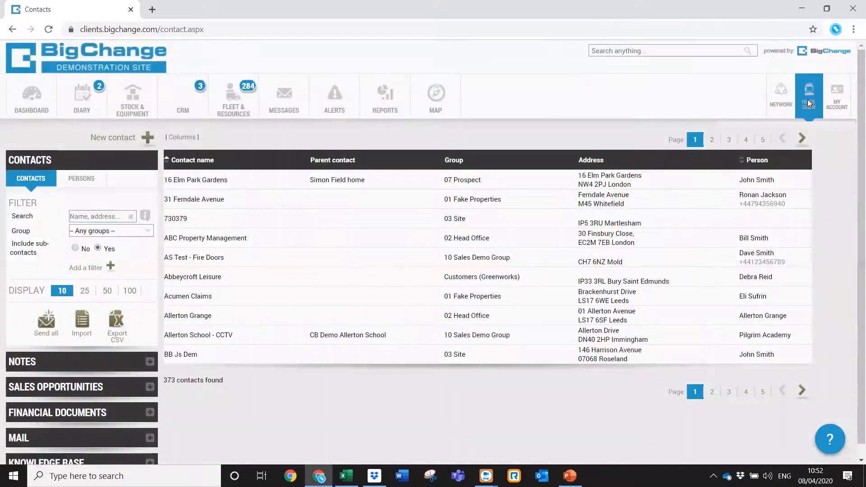
# Open the RoadCrew Help Centre in a new tab and go to the CRM articles.
pyautogui.click(808, 100)
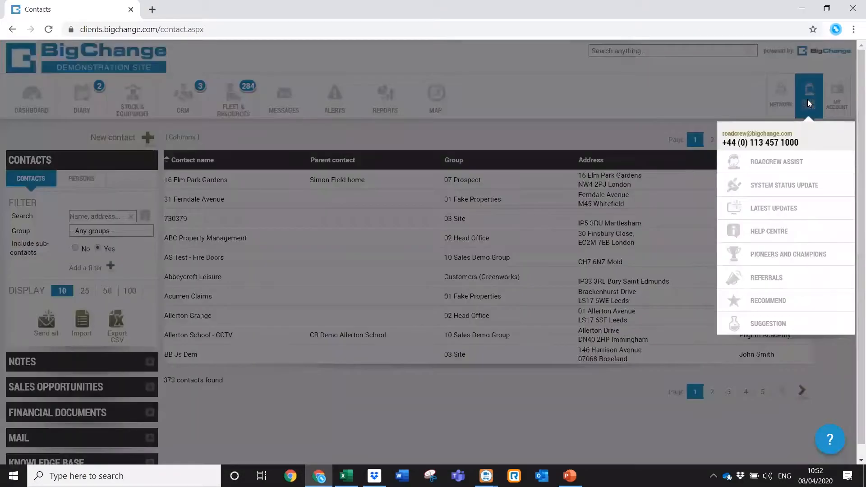
pyautogui.click(778, 232)
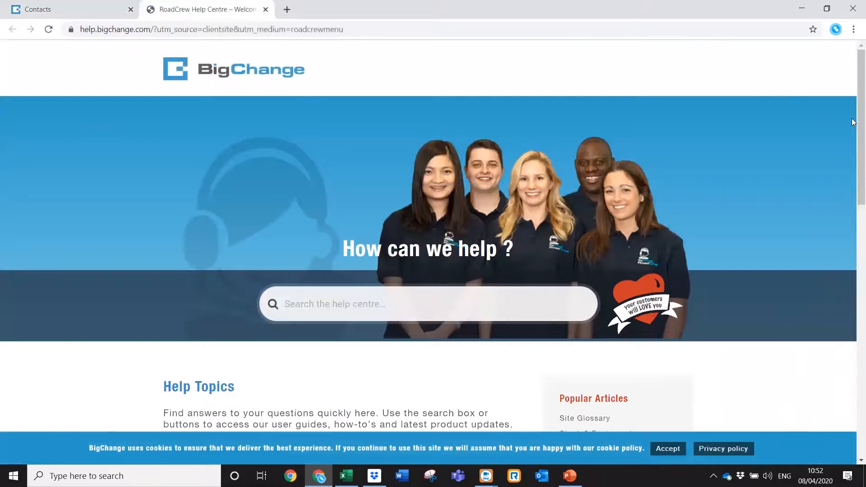
pyautogui.moveTo(859, 120); pyautogui.dragTo(854, 175)
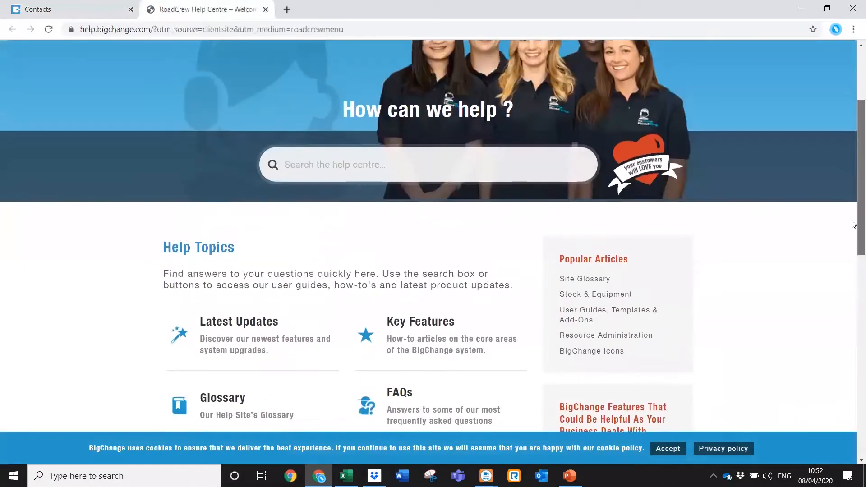
pyautogui.scroll(-5, 853, 238)
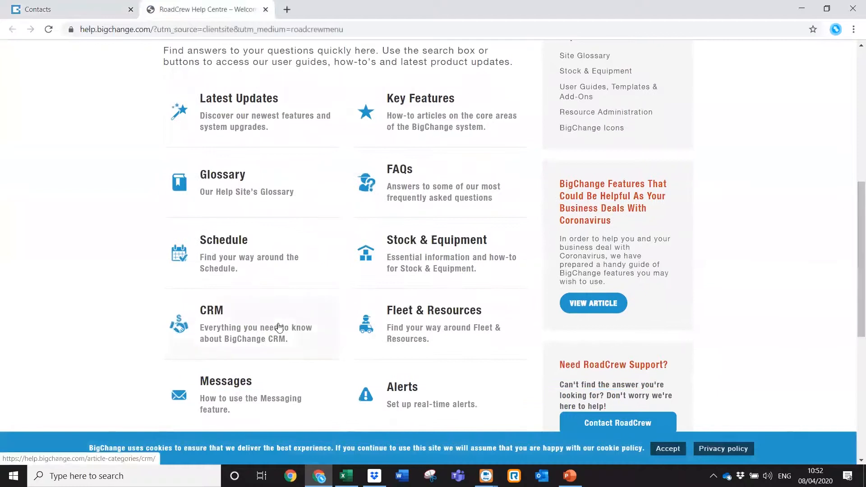
pyautogui.click(279, 328)
# On page 2 of the CRM articles, open 'Selecting a Contact's Primary Person'.
pyautogui.scroll(-1, 853, 131)
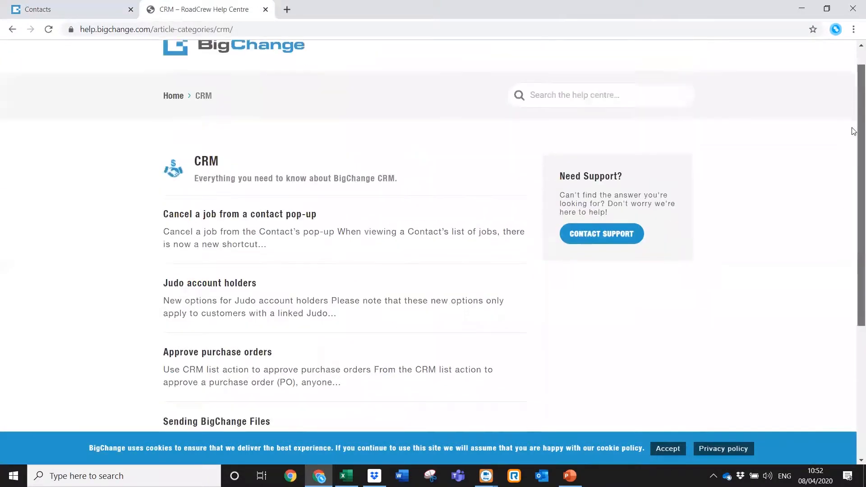
pyautogui.scroll(-3, 854, 131)
pyautogui.scroll(2, 853, 150)
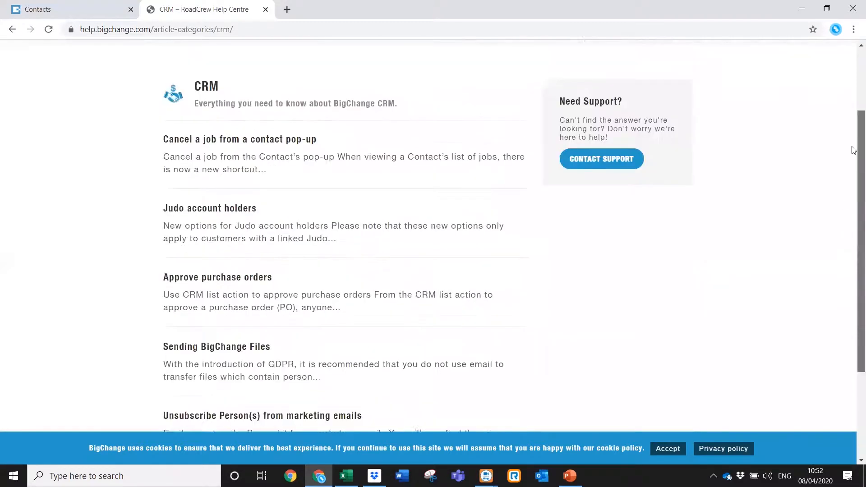
pyautogui.scroll(-1, 853, 140)
pyautogui.scroll(2, 852, 131)
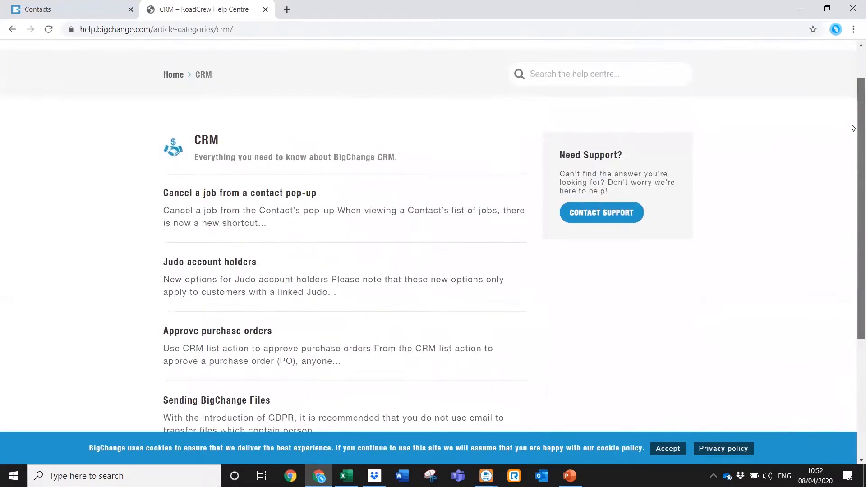
pyautogui.scroll(-1, 853, 131)
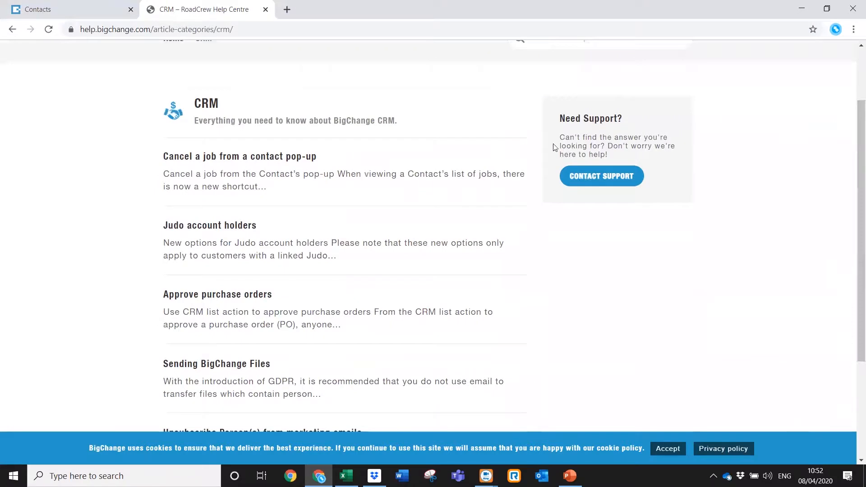
pyautogui.moveTo(854, 143); pyautogui.dragTo(842, 242)
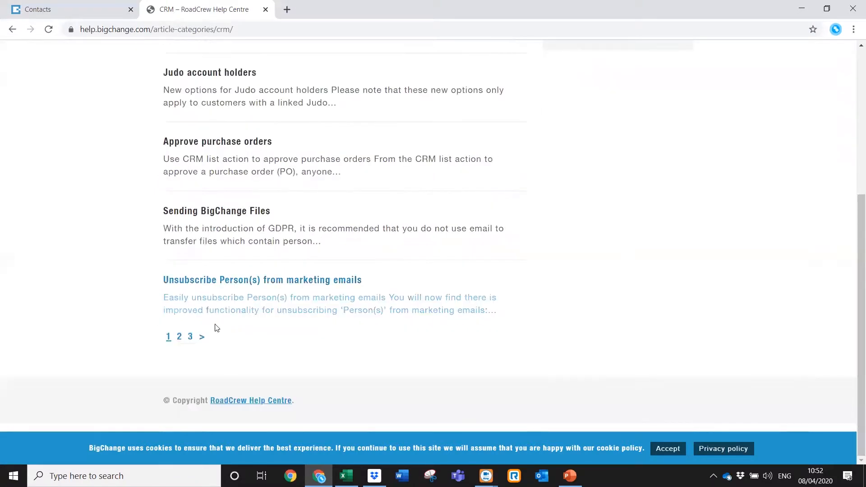
pyautogui.click(202, 337)
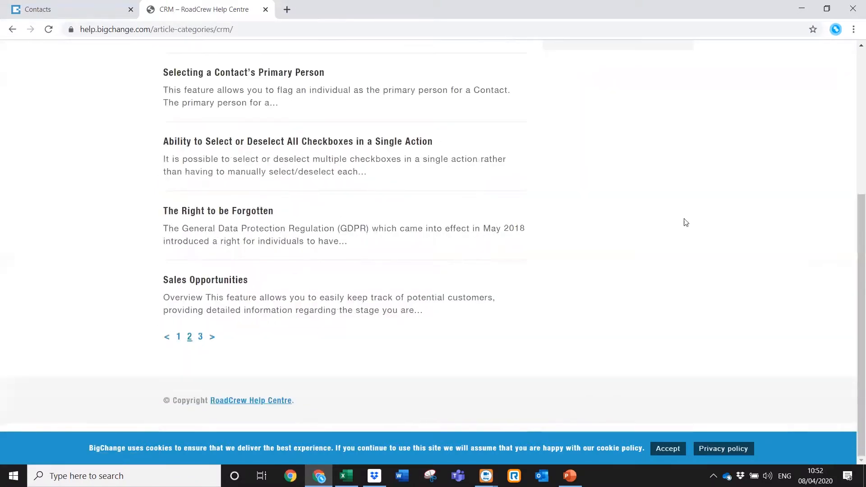
pyautogui.moveTo(854, 217); pyautogui.dragTo(853, 166)
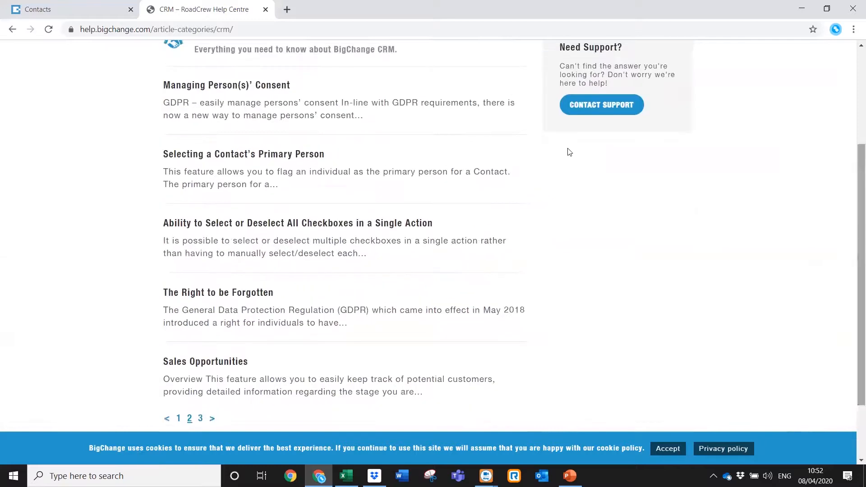
pyautogui.click(427, 161)
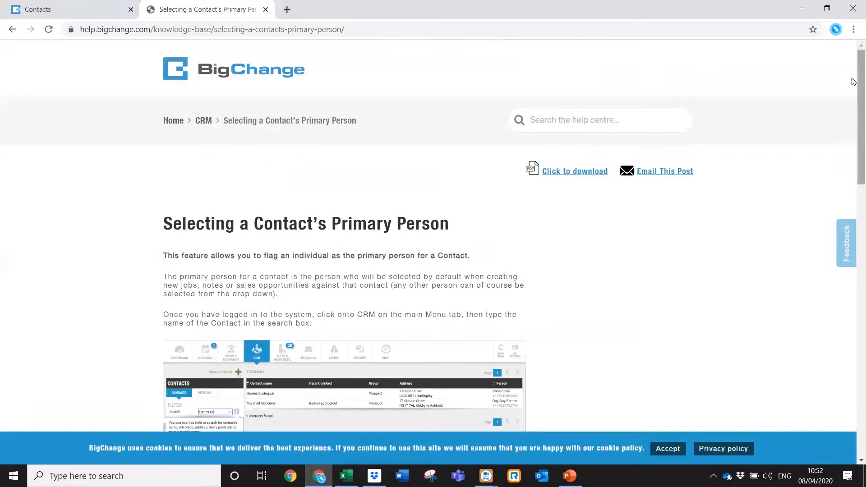
# Search the Help Centre for 'mail', browse the results, then return to the Contacts tab.
pyautogui.moveTo(854, 83)
pyautogui.mouseDown()
pyautogui.moveTo(853, 356)
pyautogui.moveTo(853, 70)
pyautogui.mouseUp()
pyautogui.click(634, 123)
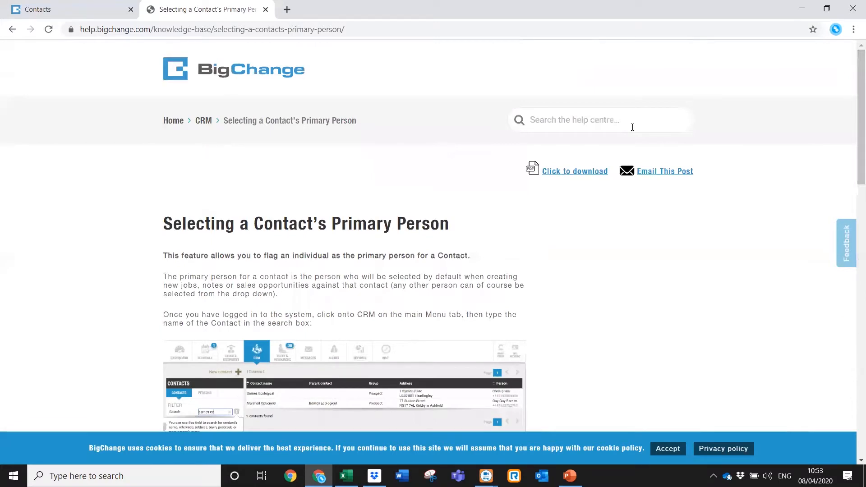
pyautogui.write('mail')
pyautogui.scroll(-1, 692, 177)
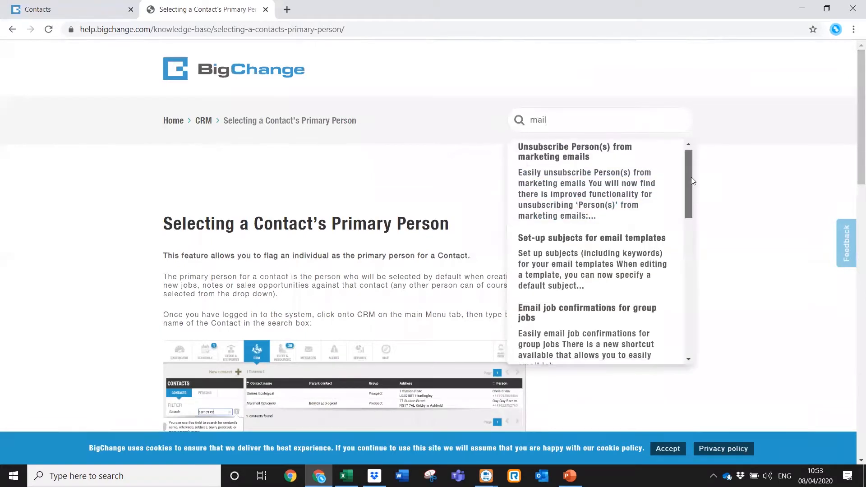
pyautogui.scroll(-3, 692, 180)
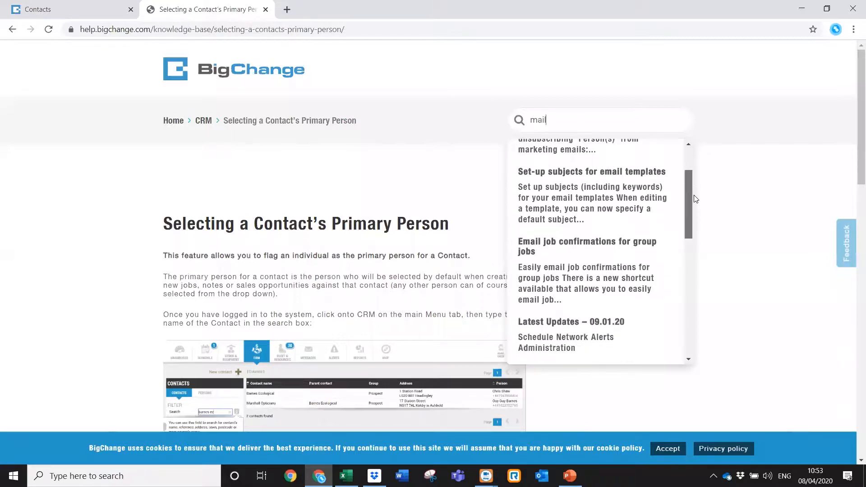
pyautogui.scroll(-1, 695, 205)
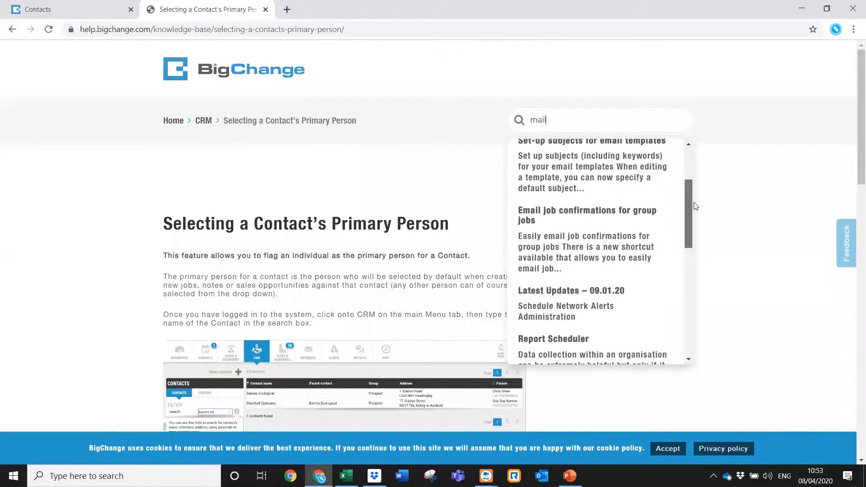
pyautogui.scroll(-8, 695, 263)
pyautogui.moveTo(686, 310); pyautogui.dragTo(686, 258)
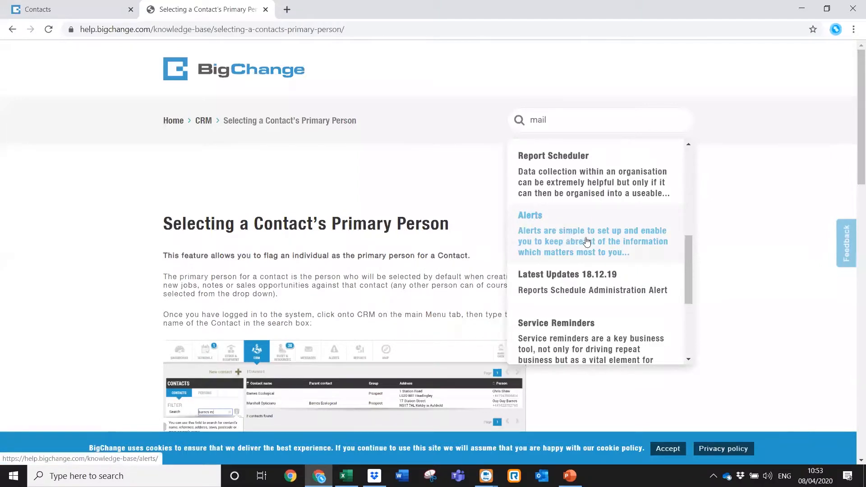
pyautogui.click(56, 10)
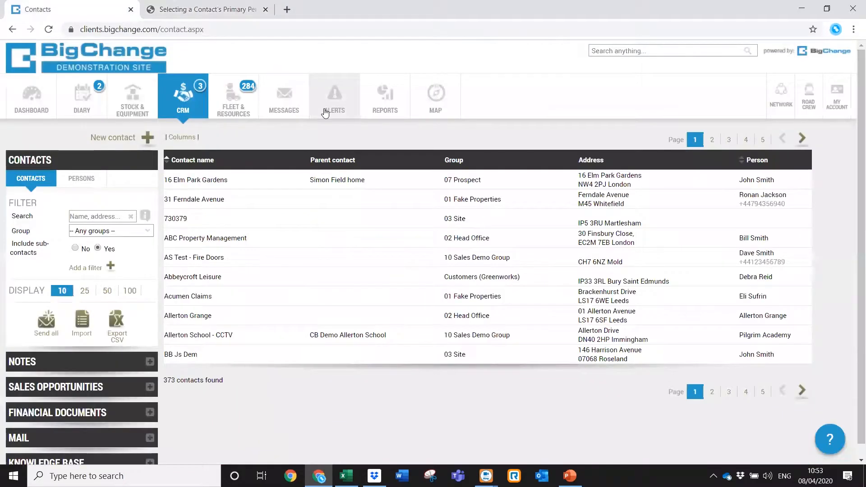
# From the alerts overview, create a new alert with Who set to Any web user and list the What conditions.
pyautogui.click(325, 112)
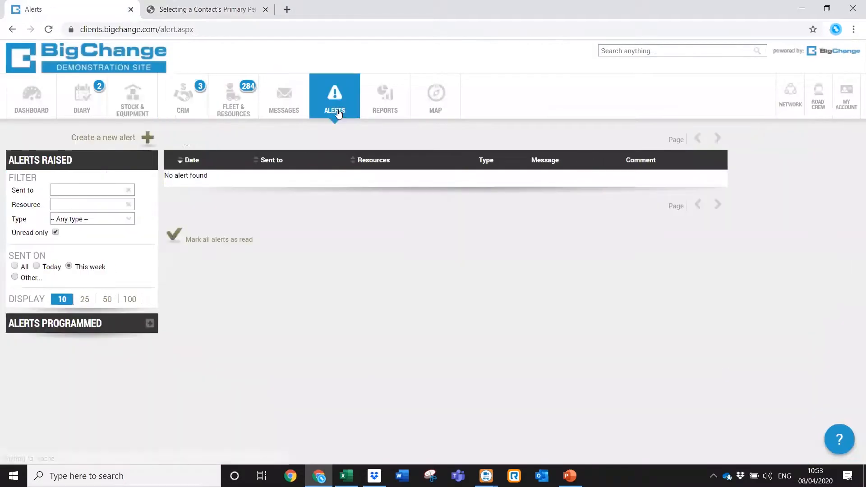
pyautogui.click(128, 140)
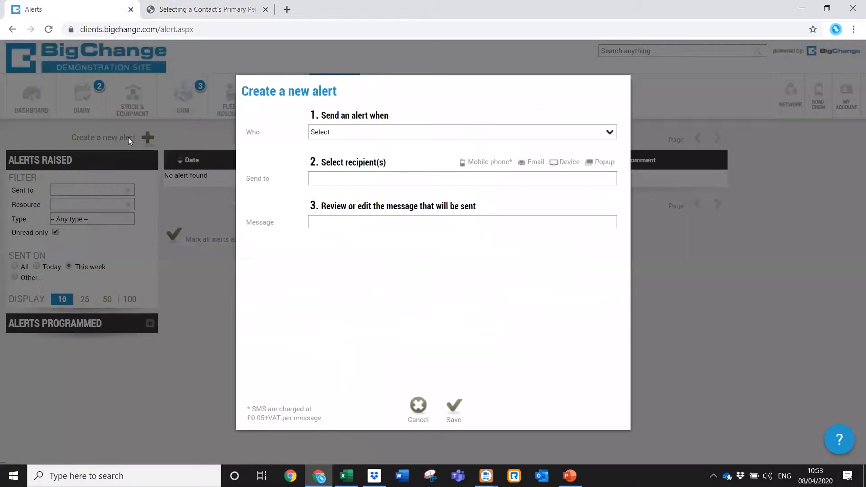
pyautogui.click(333, 135)
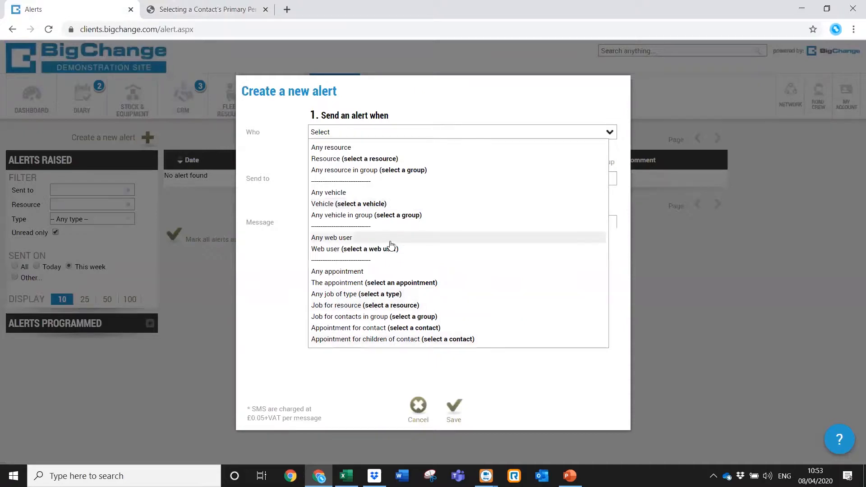
pyautogui.click(350, 238)
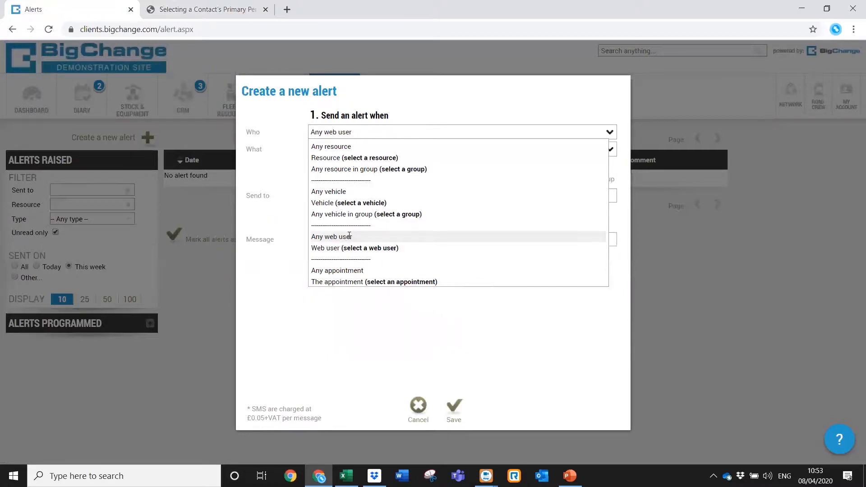
pyautogui.click(363, 133)
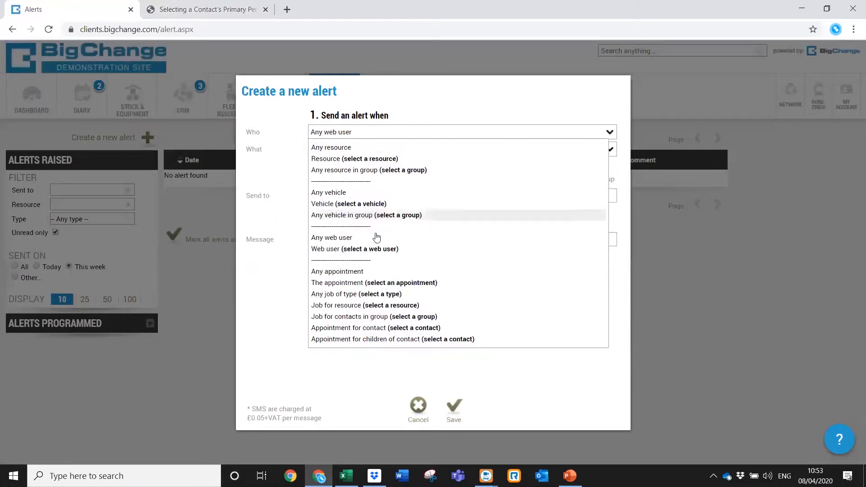
pyautogui.click(369, 249)
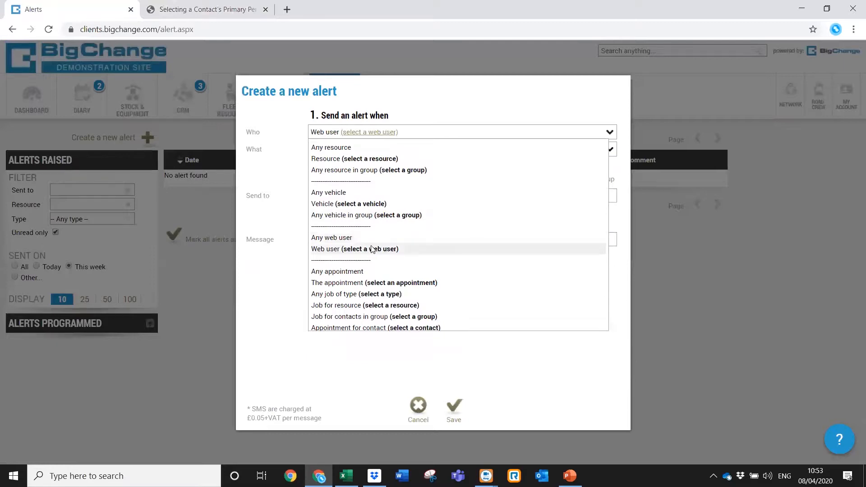
pyautogui.click(382, 133)
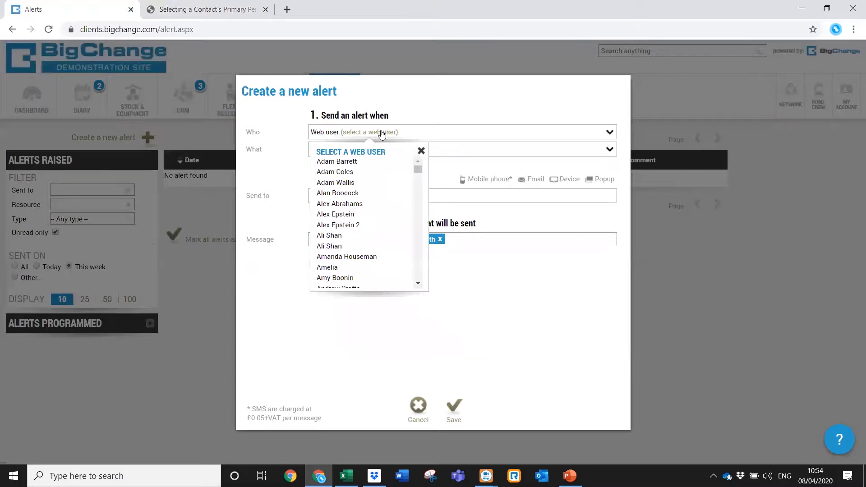
pyautogui.click(413, 134)
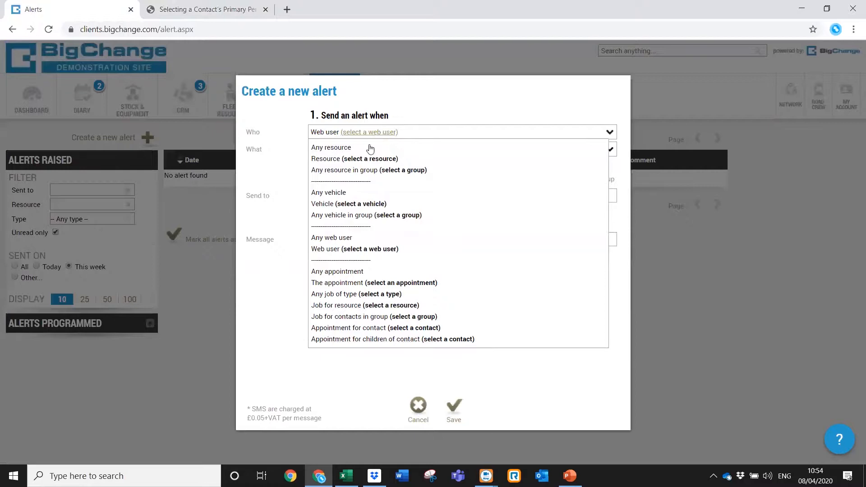
pyautogui.click(344, 238)
pyautogui.click(358, 147)
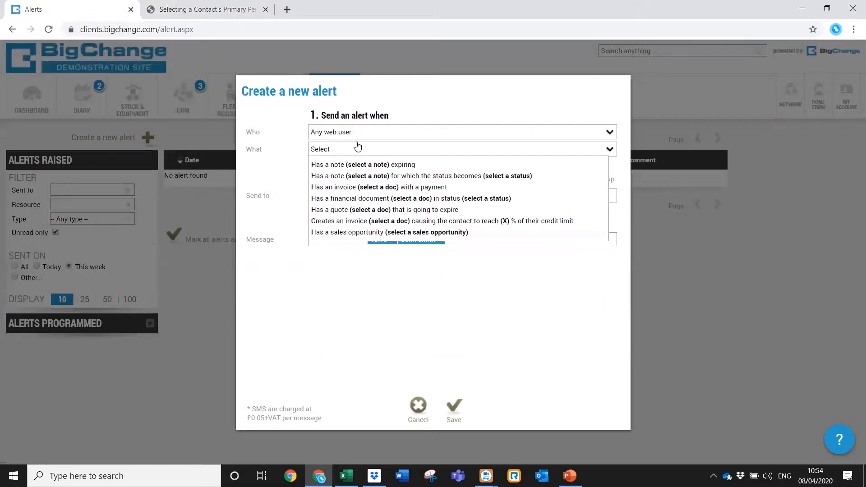
# Trigger the alert on an expiring note of type LM Sales Enquiry.
pyautogui.click(370, 166)
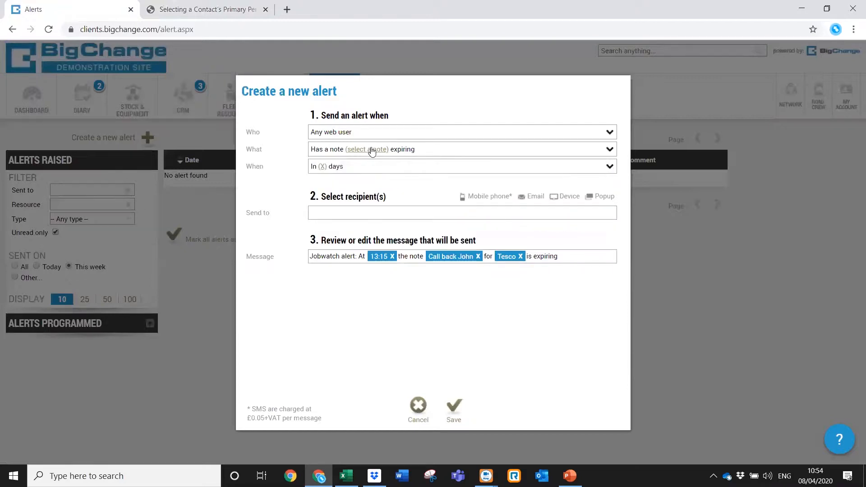
pyautogui.click(371, 150)
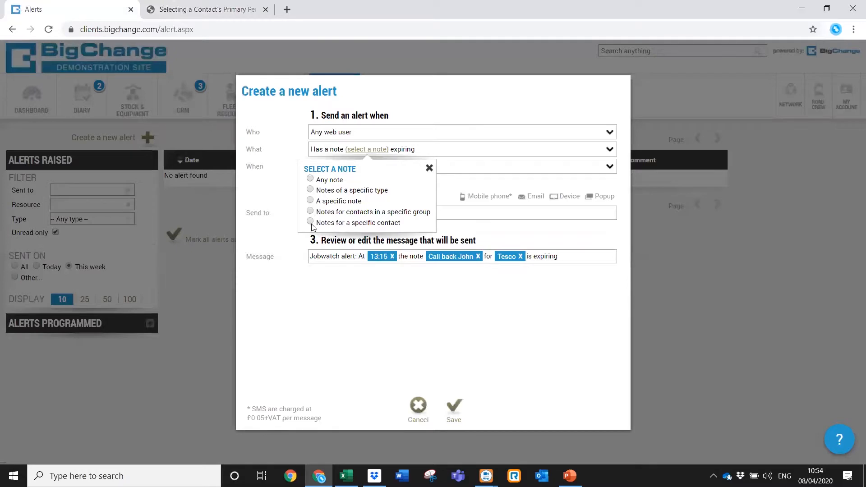
pyautogui.click(310, 190)
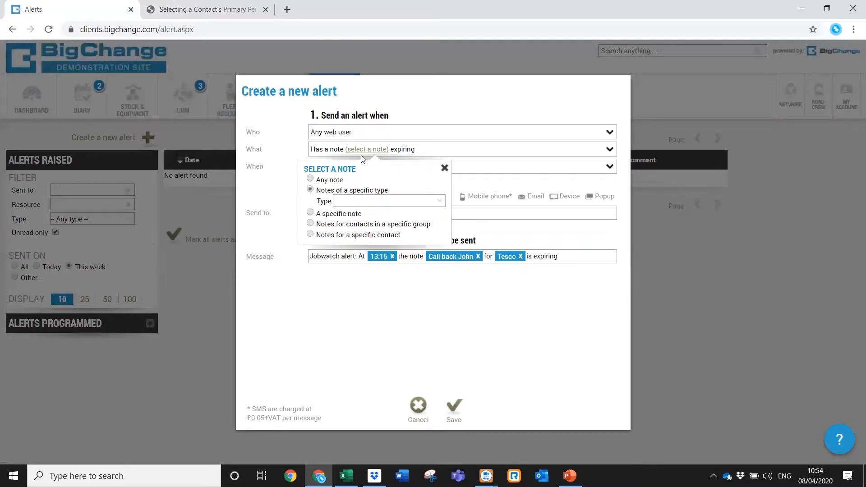
pyautogui.click(367, 201)
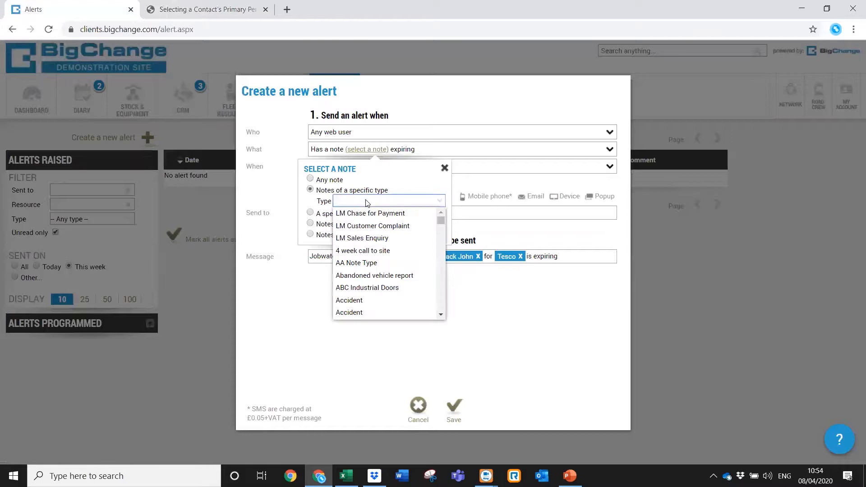
pyautogui.click(377, 238)
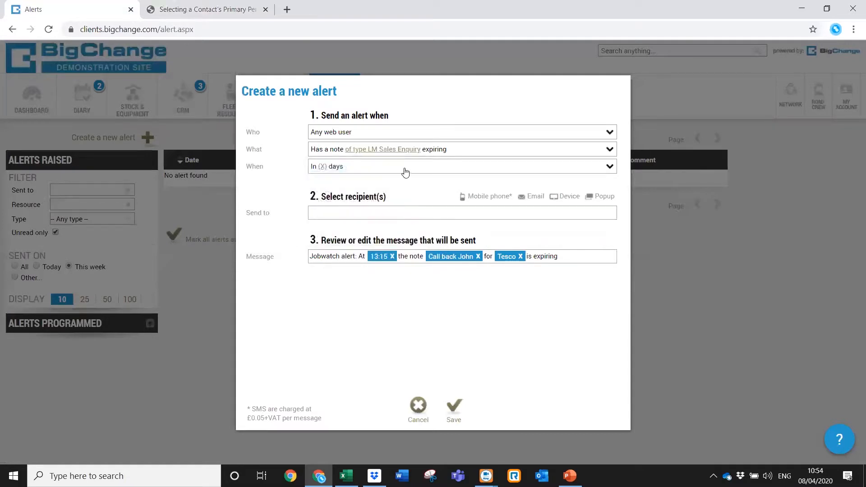
# Set the lead time to 1 day and add the suggested web user as email recipient.
pyautogui.click(323, 168)
pyautogui.write('1')
pyautogui.press('Return')
pyautogui.click(345, 216)
pyautogui.write('lean')
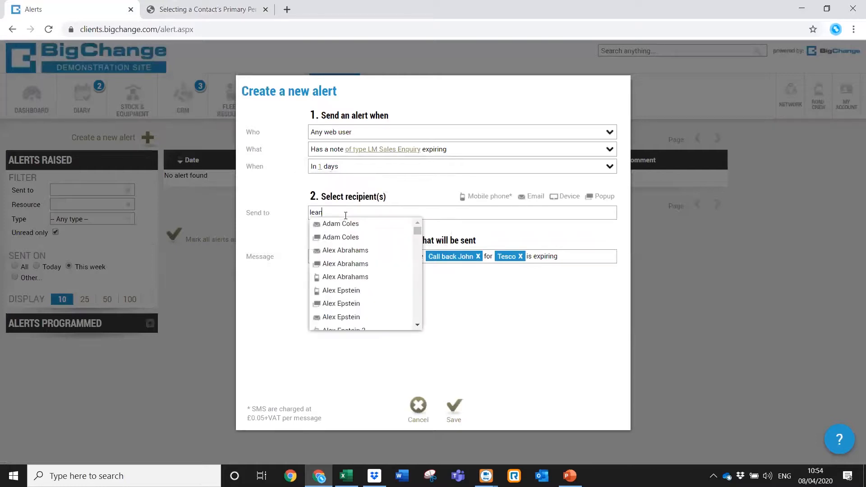
pyautogui.click(360, 238)
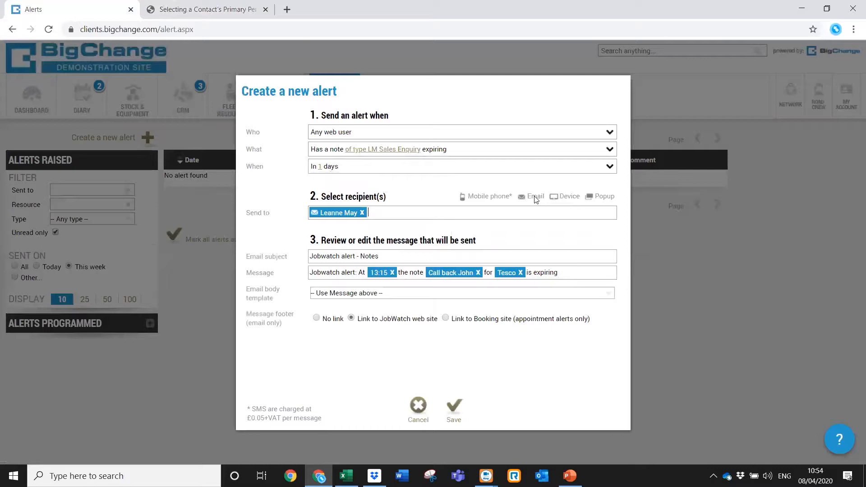
pyautogui.click(328, 151)
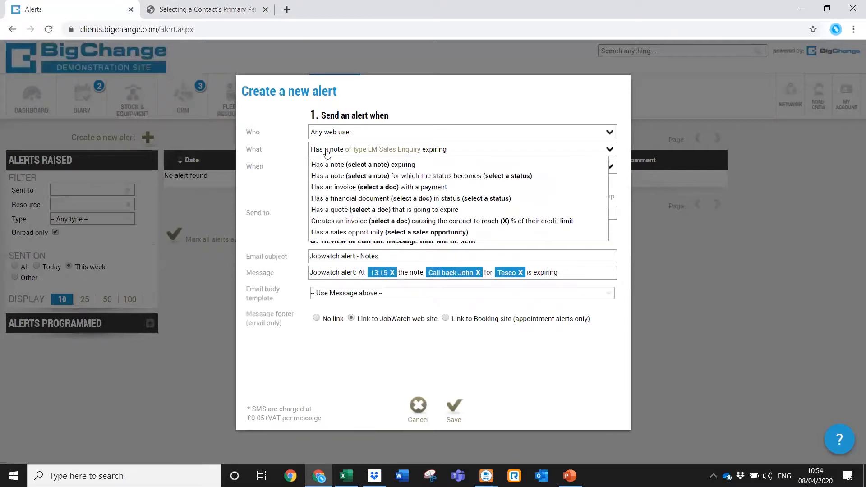
# Switch the trigger to 'Has a note for which the status becomes' for LM Sales Enquiry notes.
pyautogui.click(370, 180)
pyautogui.click(371, 151)
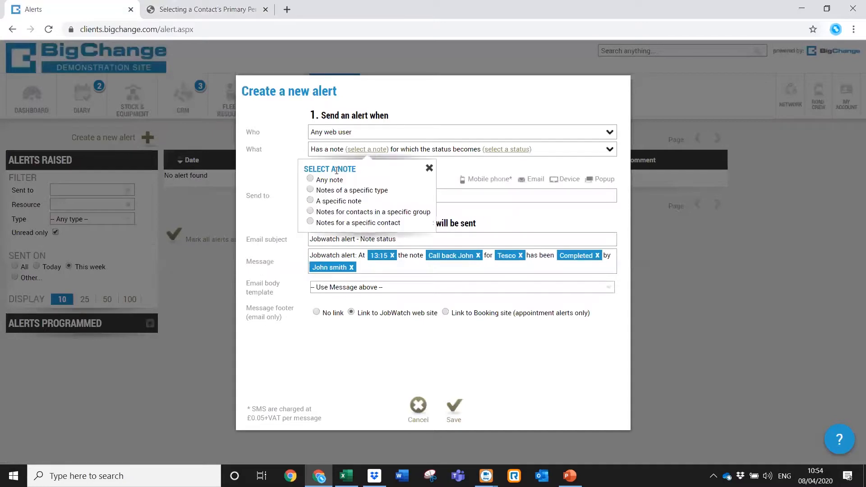
pyautogui.click(310, 191)
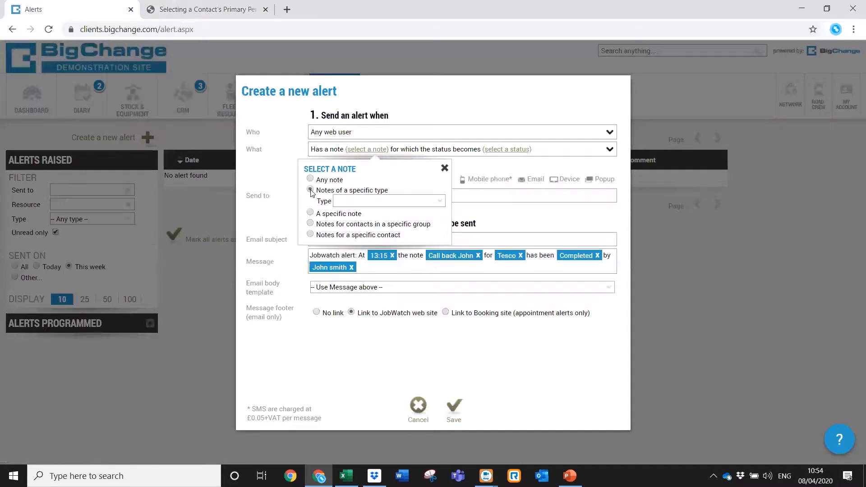
pyautogui.click(355, 202)
pyautogui.click(360, 232)
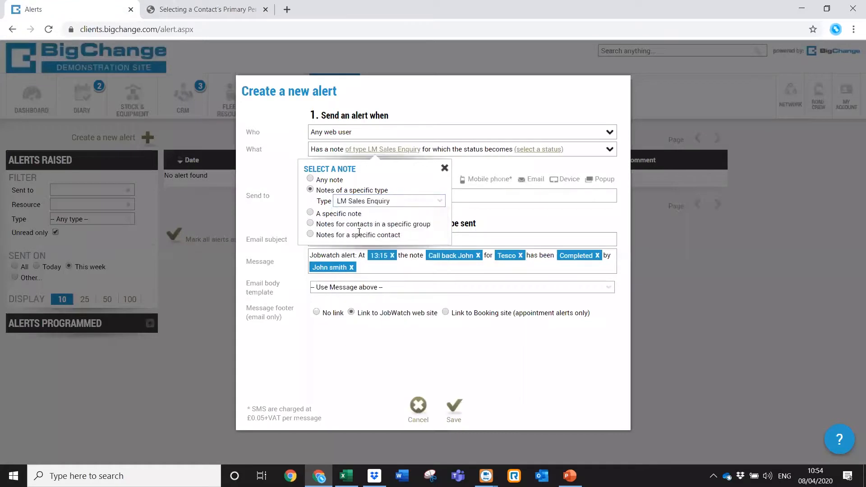
# Review the note status options, then discard the alert without saving.
pyautogui.click(532, 152)
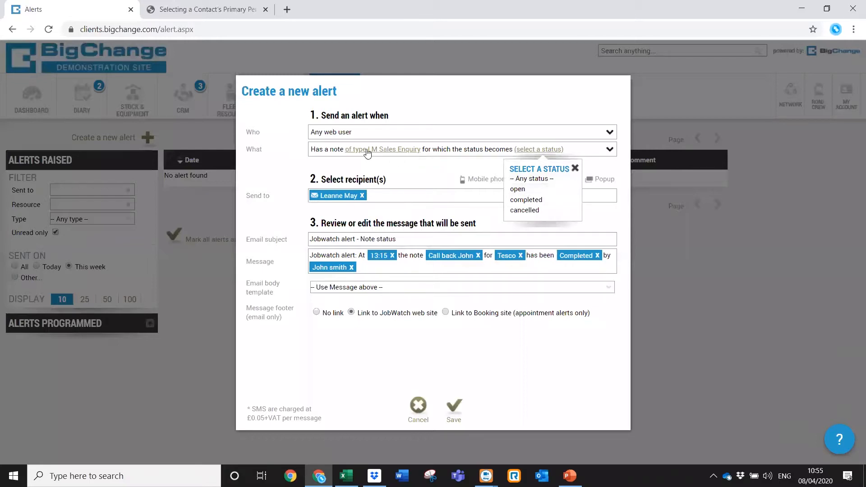
pyautogui.click(339, 153)
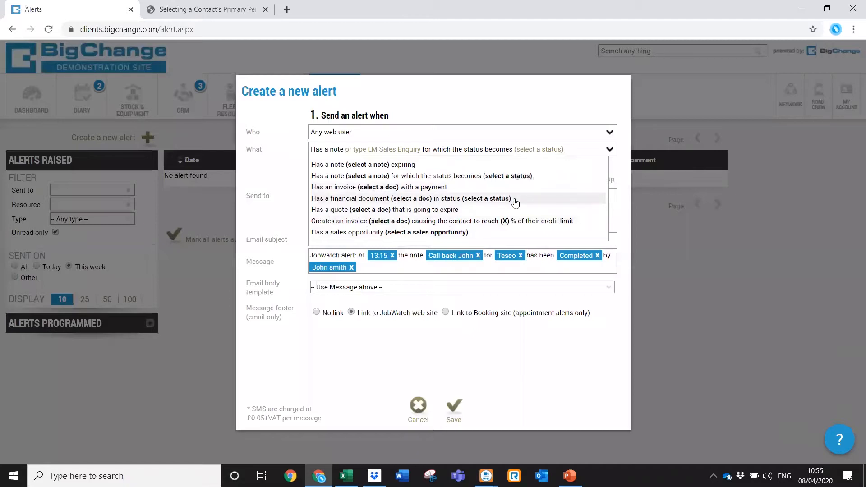
pyautogui.click(423, 406)
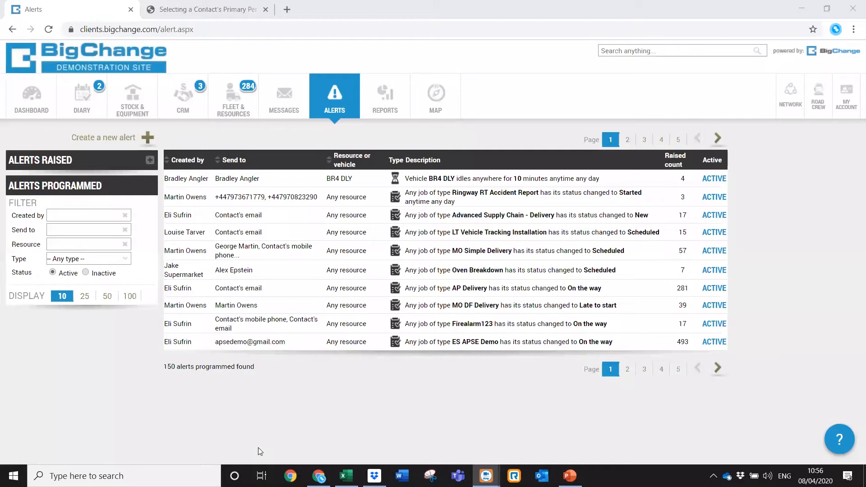
# Open Administration > ACCOUNT > Templates, then start and cancel a new template.
pyautogui.click(845, 108)
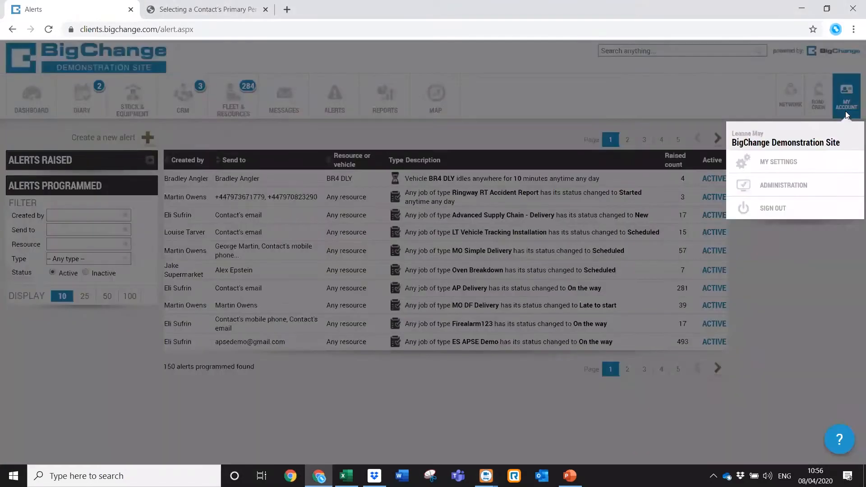
pyautogui.click(793, 190)
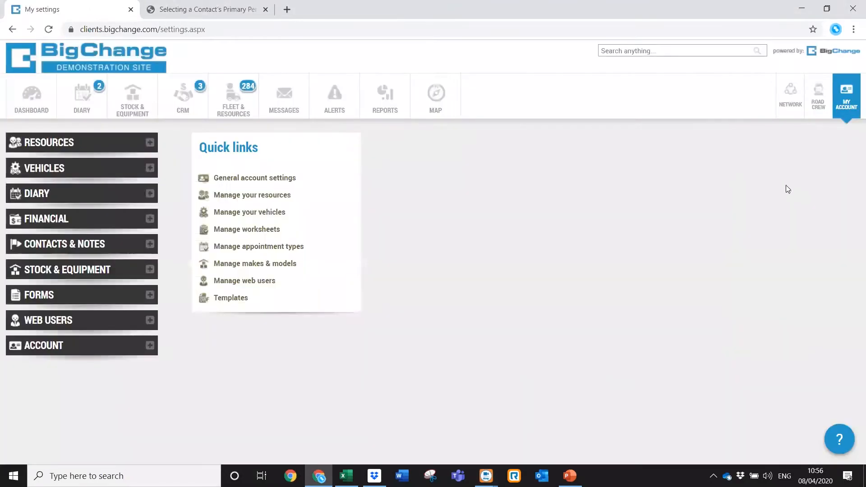
pyautogui.click(49, 348)
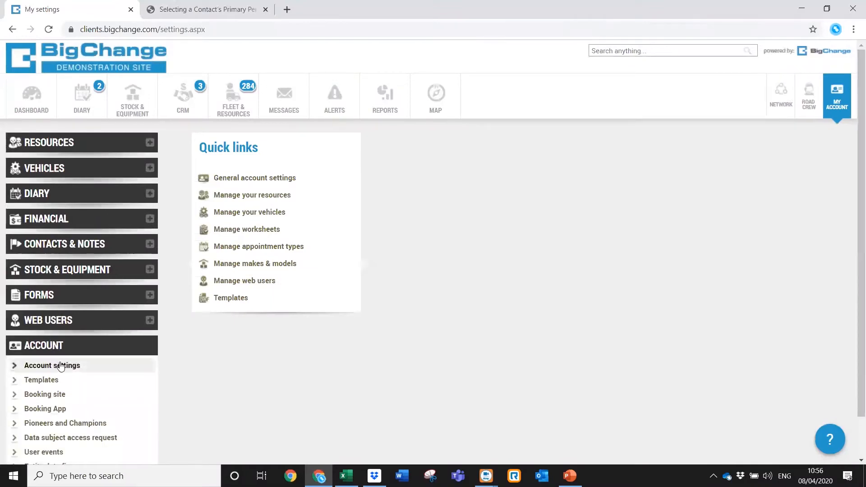
pyautogui.click(44, 380)
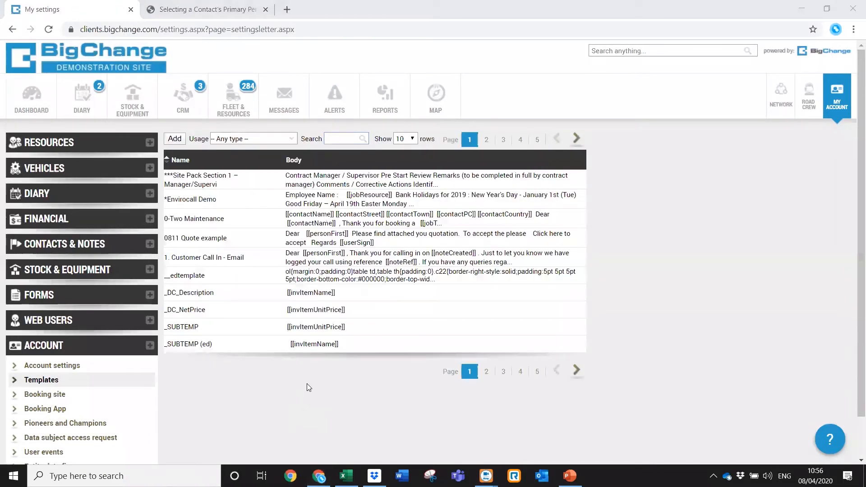
pyautogui.click(172, 143)
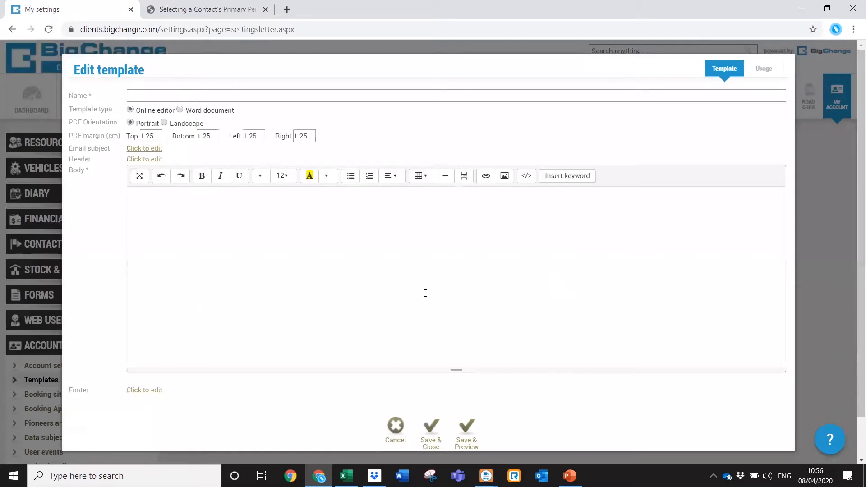
pyautogui.click(395, 427)
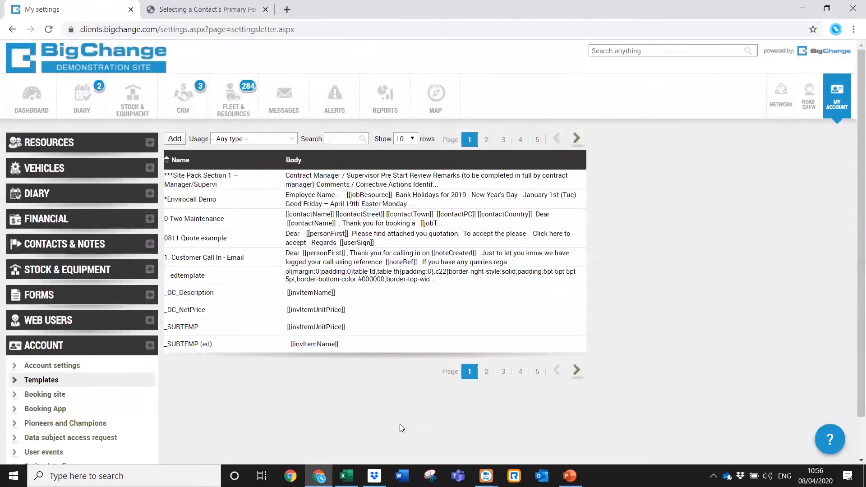